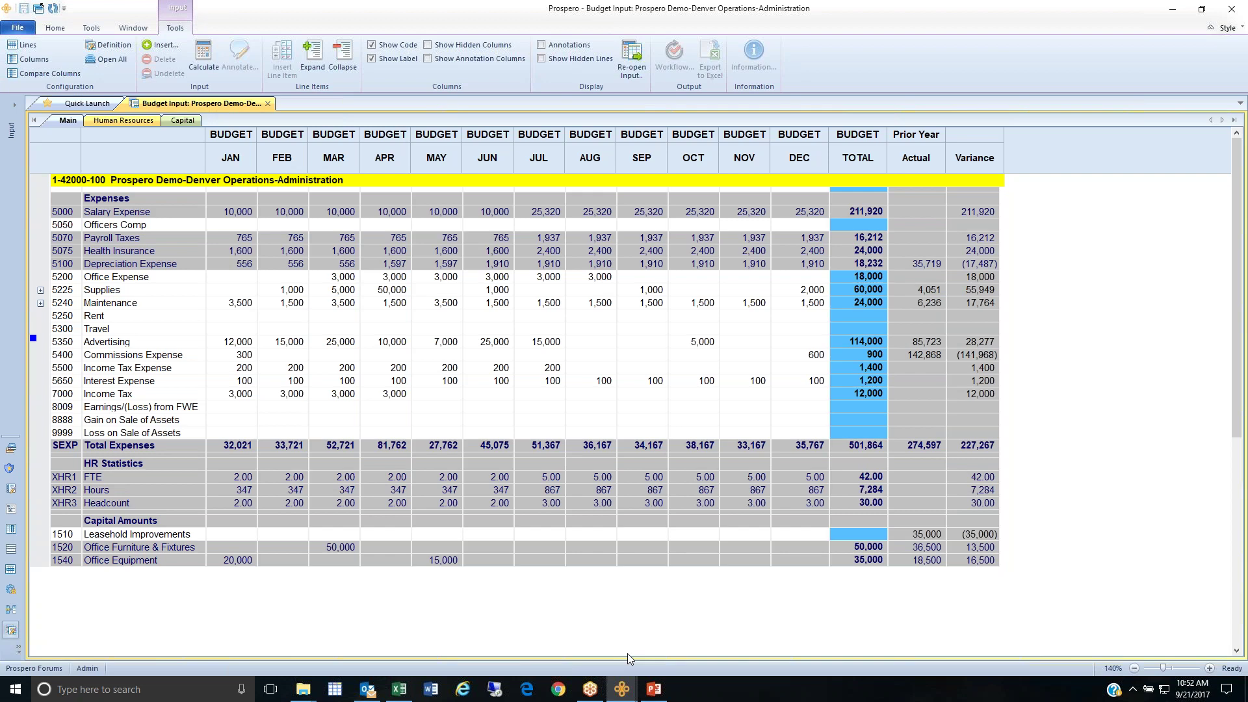
In the IS Fav/Unfav report window, drill into the Sales actual amount and from there into the first Sales-R&D actual amount
click(622, 689)
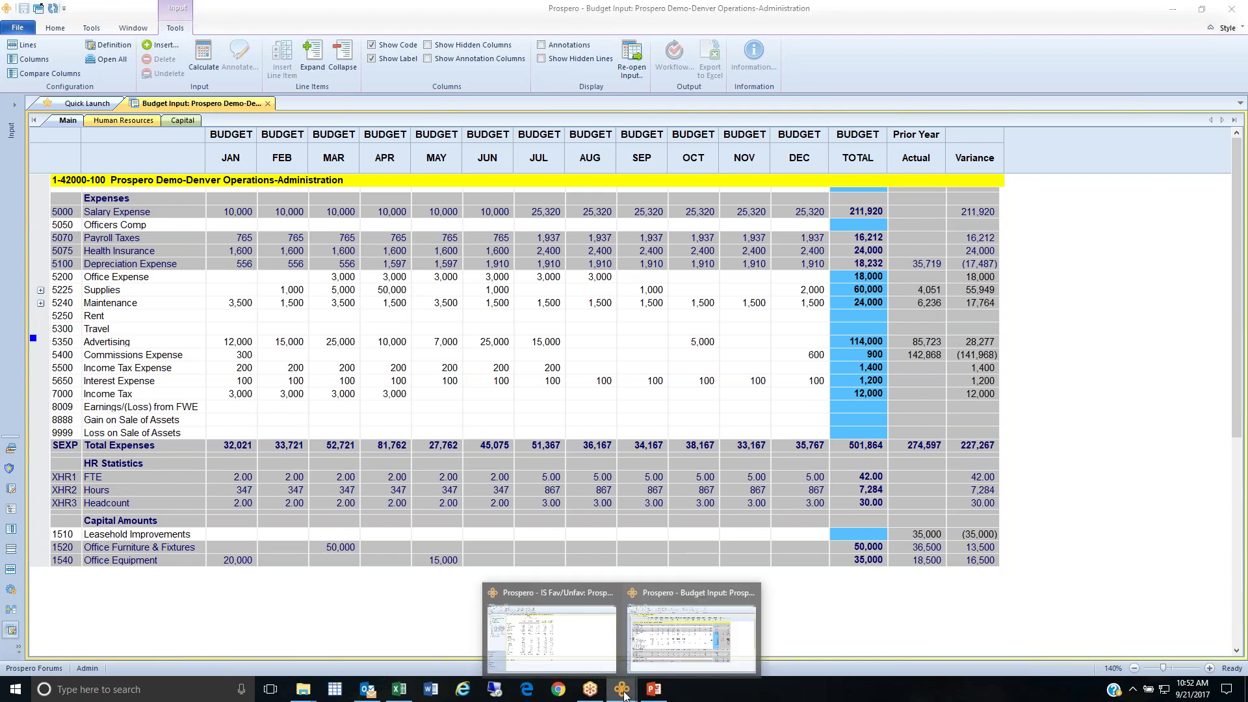
click(579, 661)
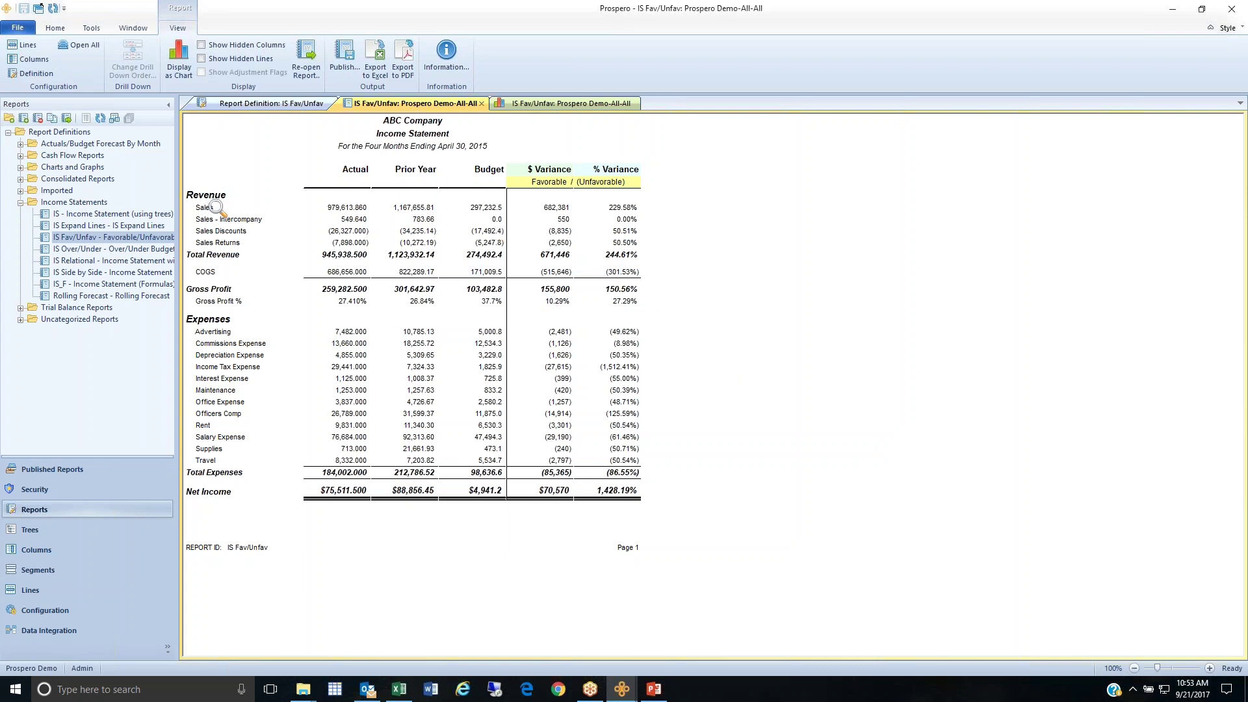
click(349, 206)
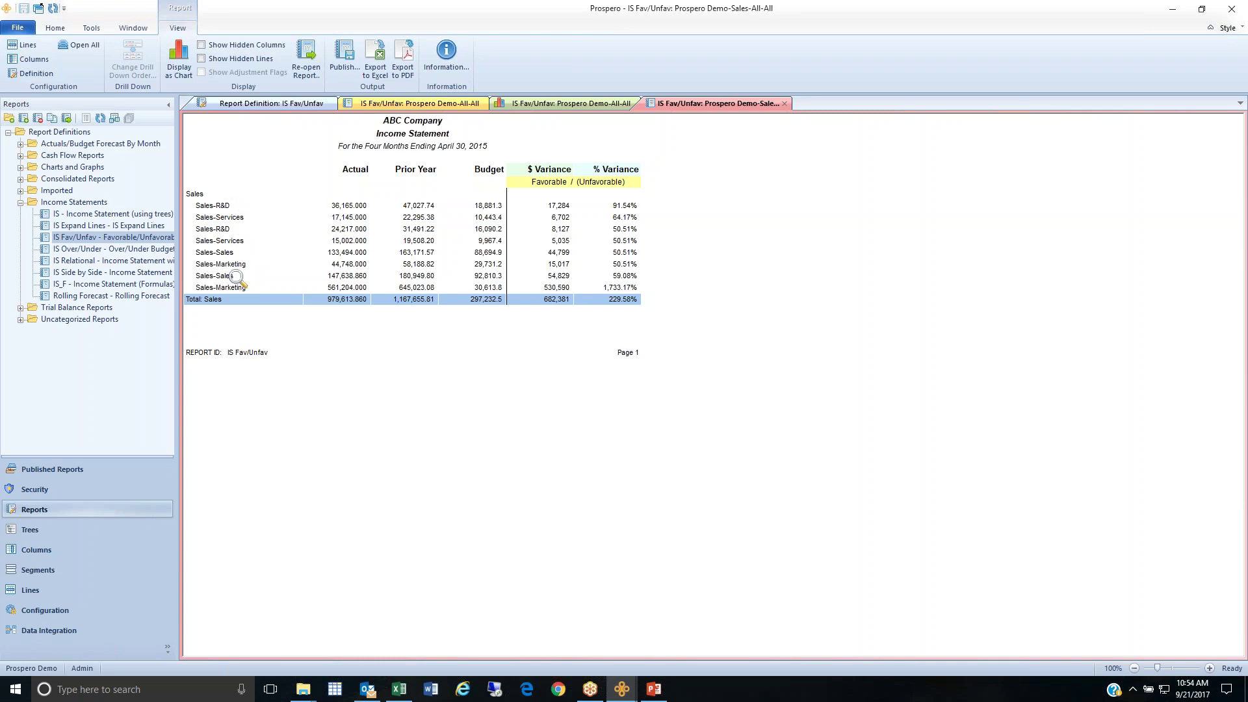
double_click(340, 206)
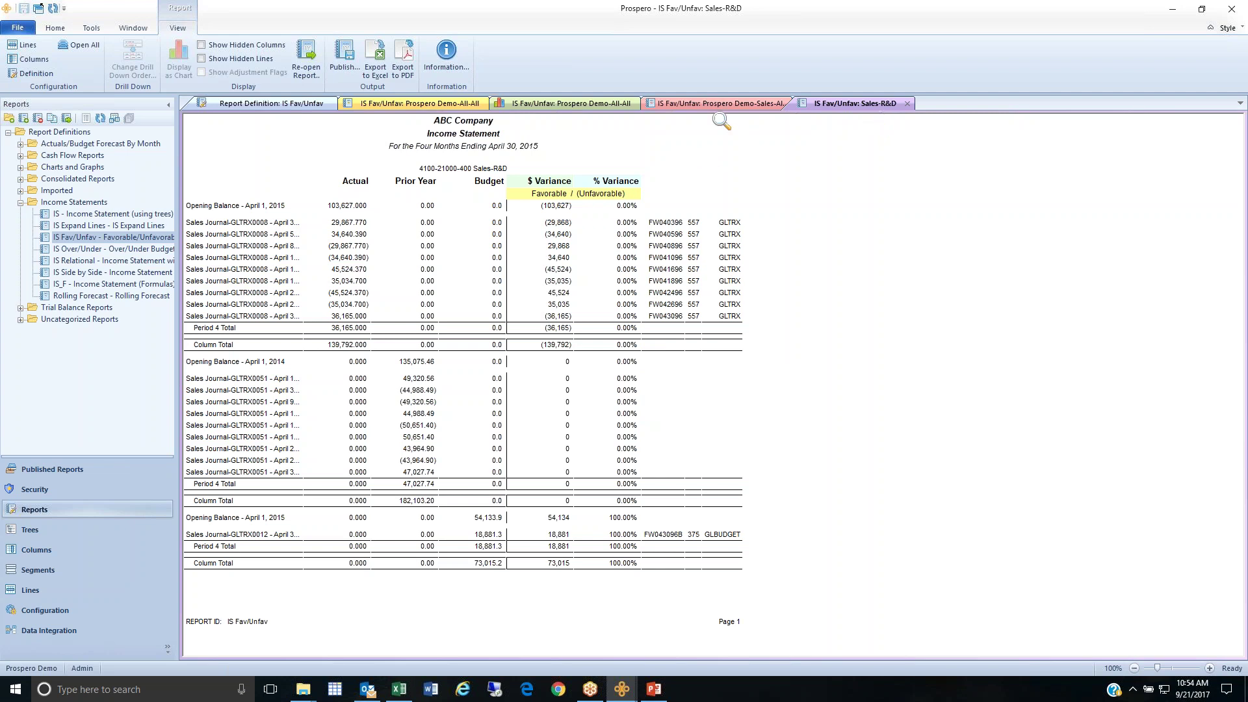
Export the Sales account breakdown to Excel as IS Fav_Unfav.xlsx and select cells A4:G23 in the exported sheet
click(693, 106)
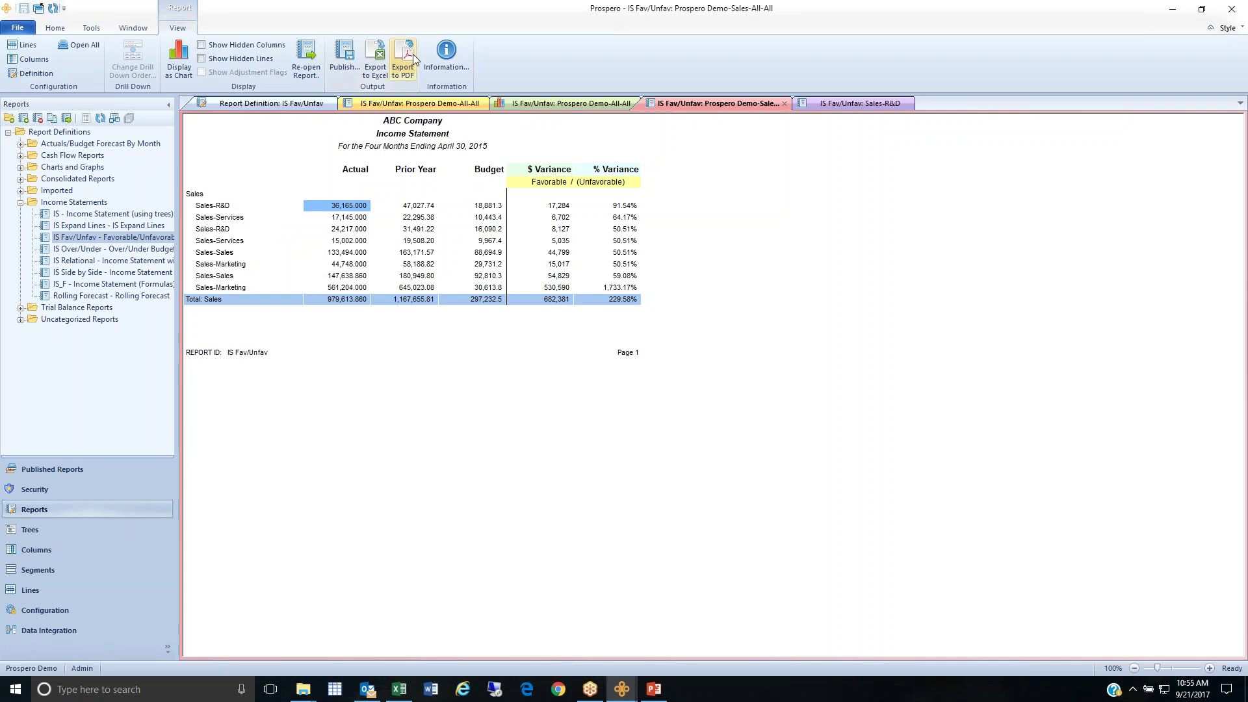
click(382, 71)
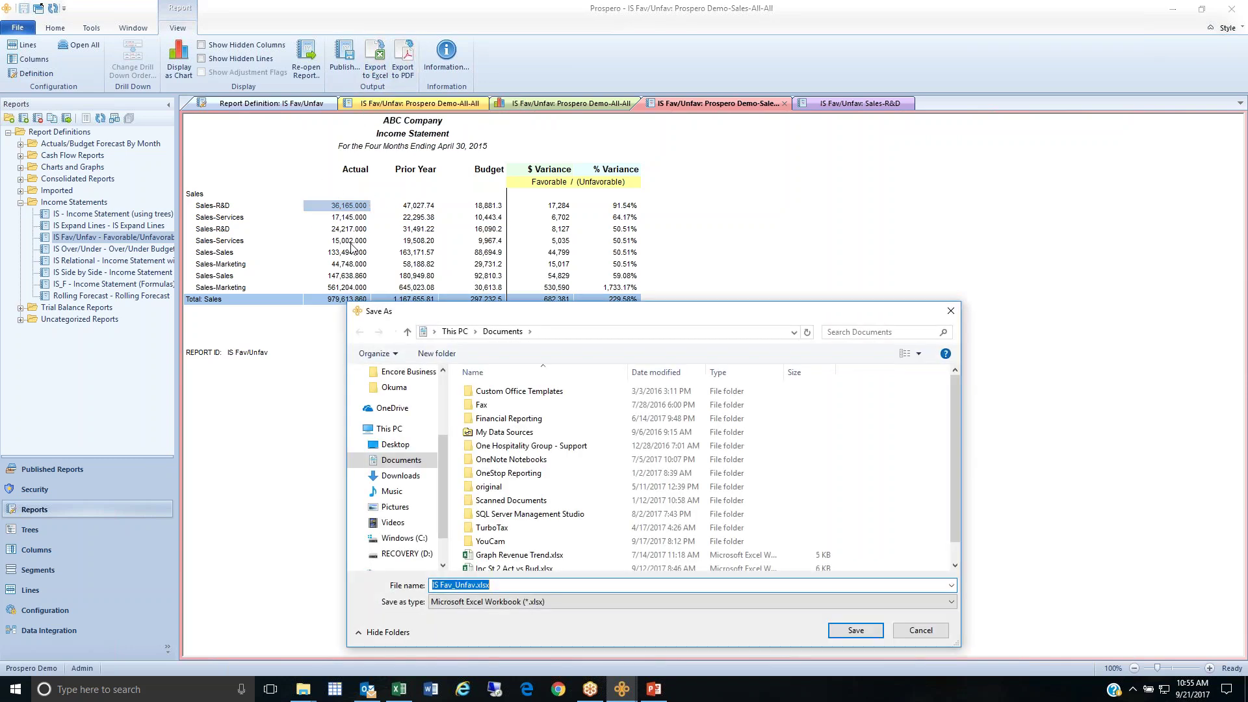
click(855, 629)
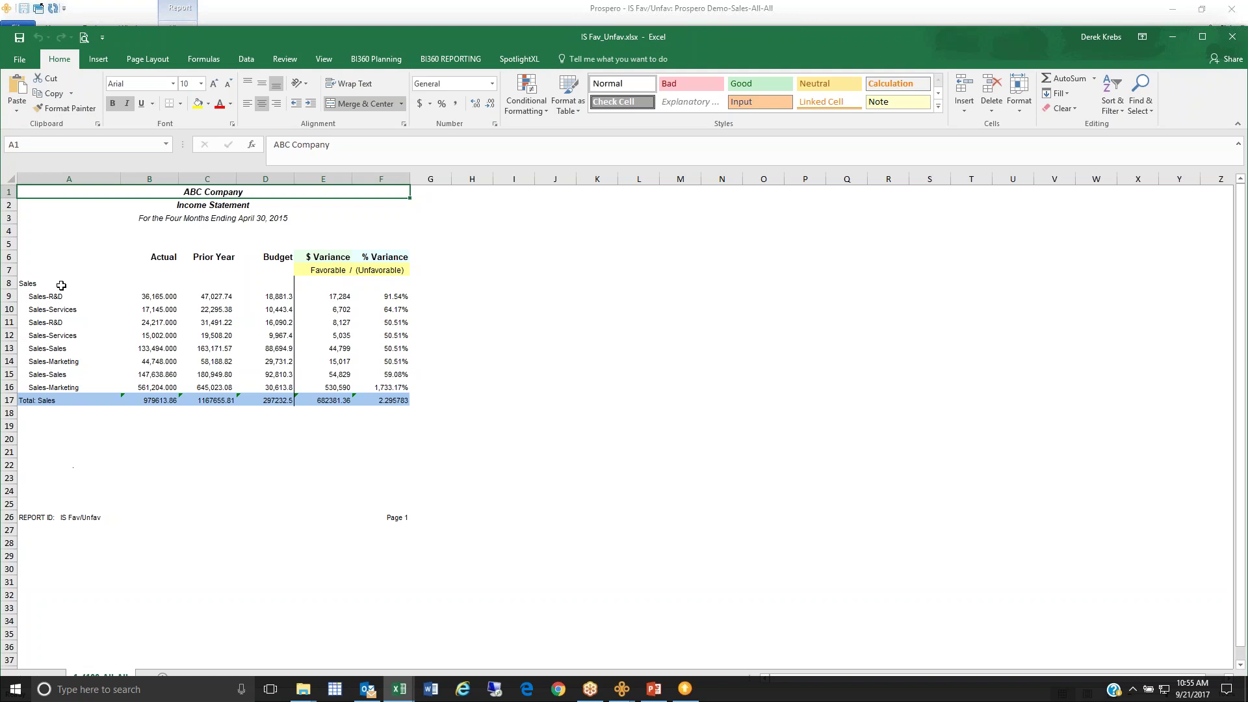
drag(52, 233, 449, 481)
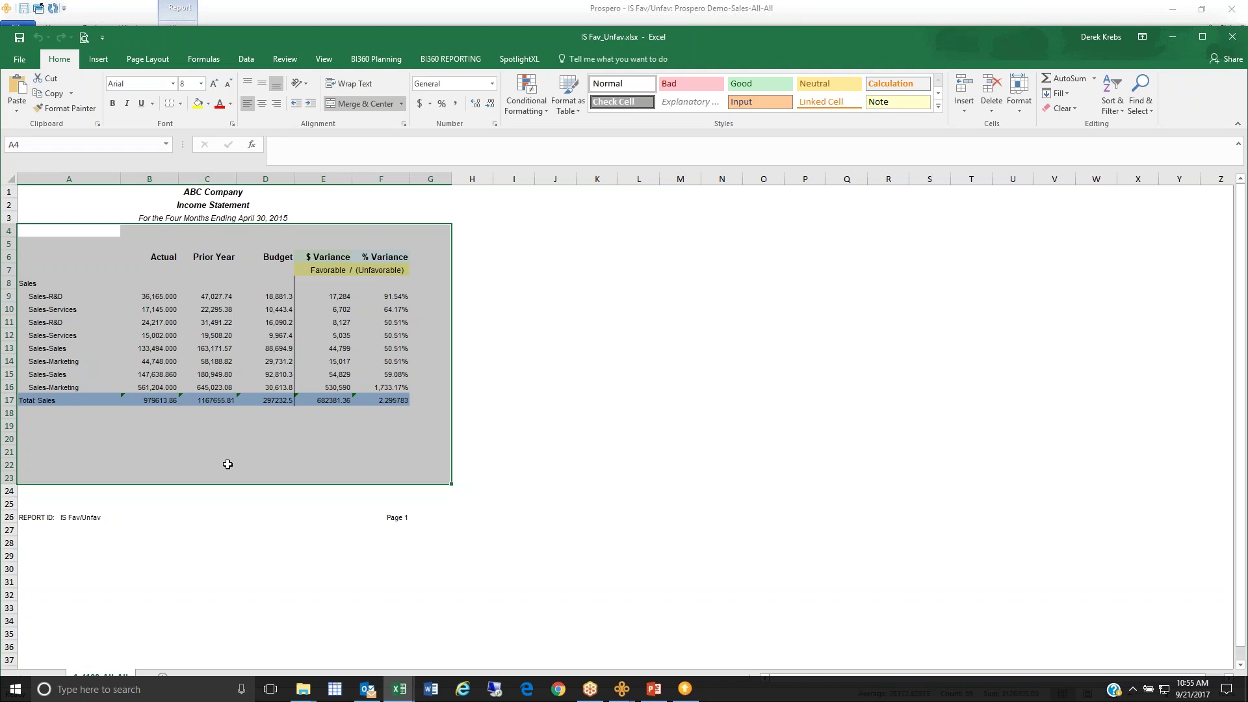
Switch from Excel back to the Prospero window showing the IS Fav/Unfav Sales account breakdown
click(621, 688)
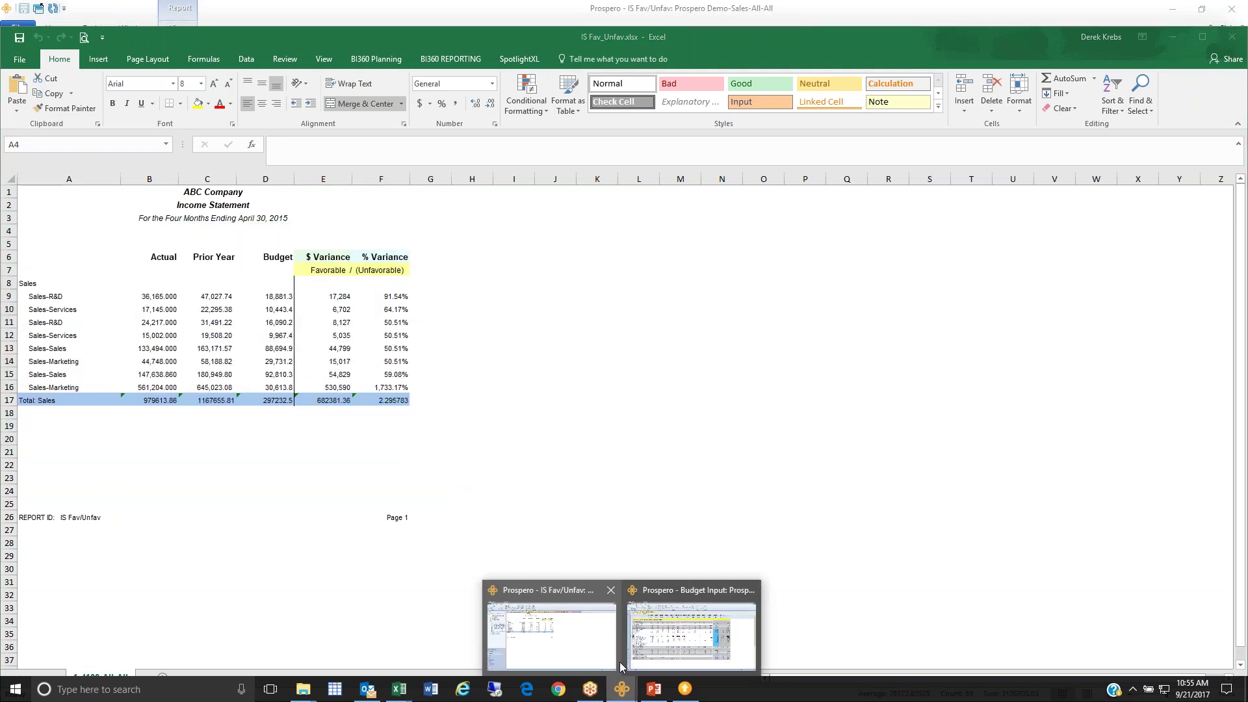
click(669, 645)
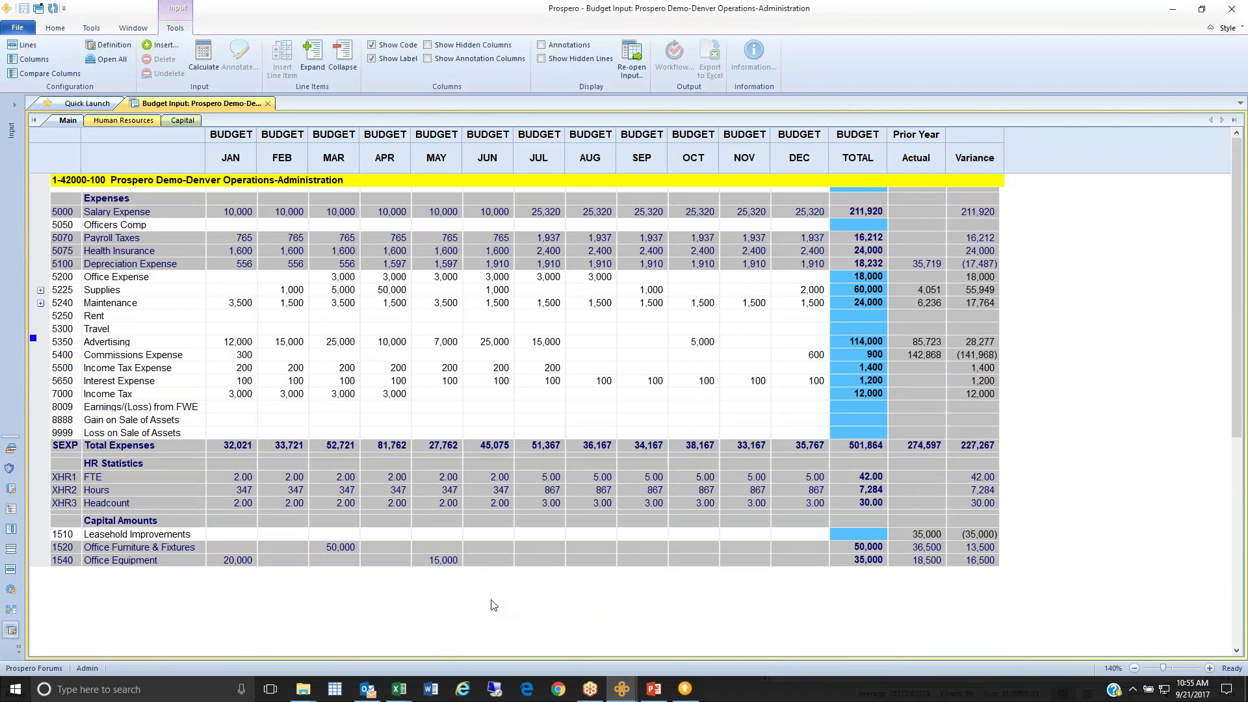
click(616, 689)
click(552, 644)
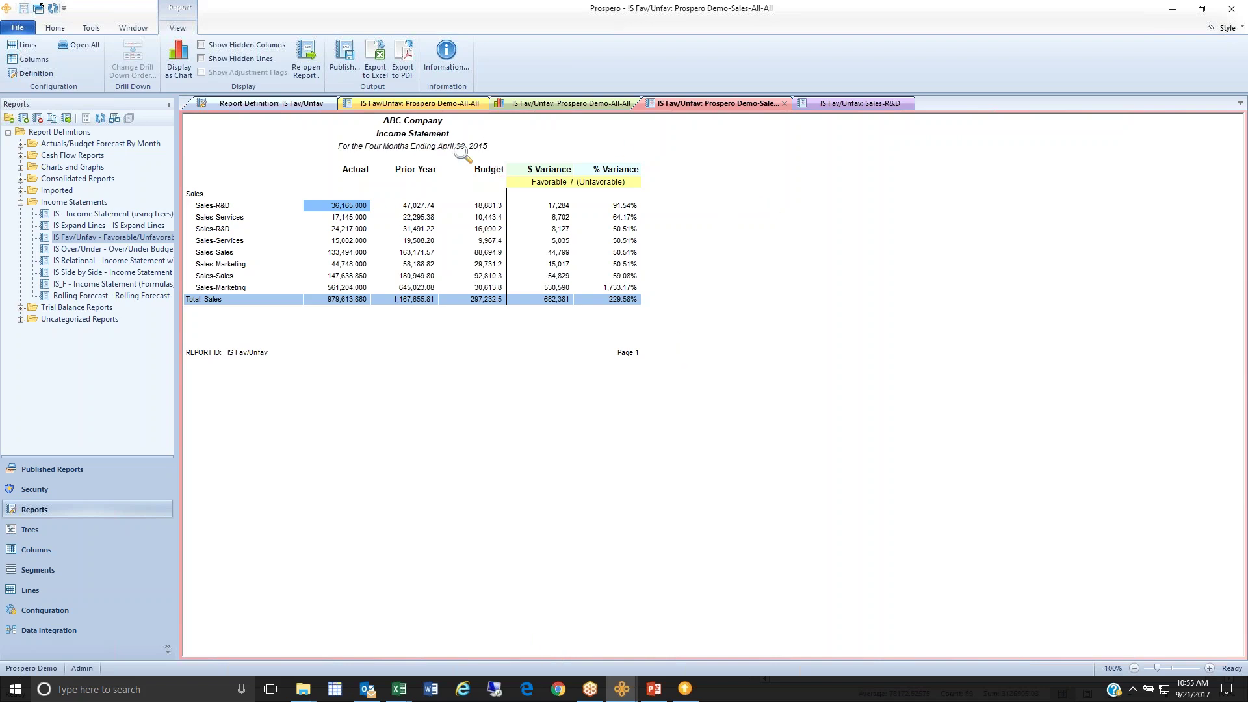
Compare the Sales-R&D transaction detail with the Sales account breakdown, ending on the account breakdown
click(835, 105)
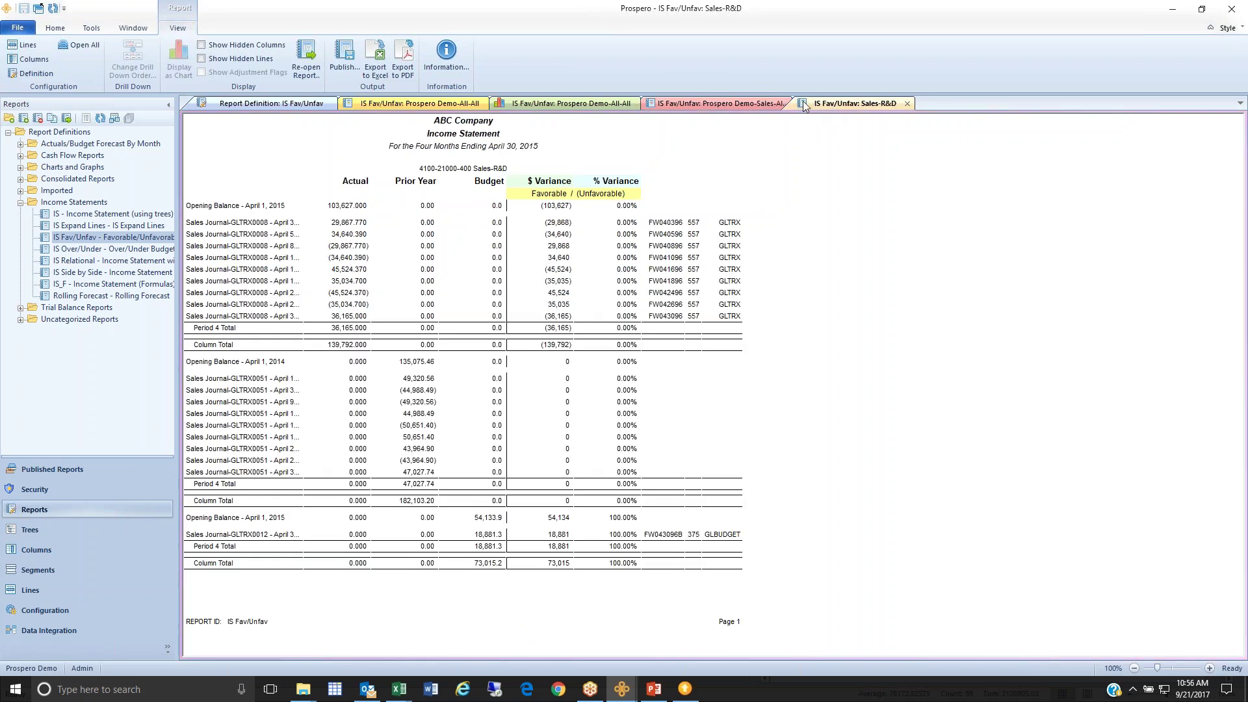
click(802, 104)
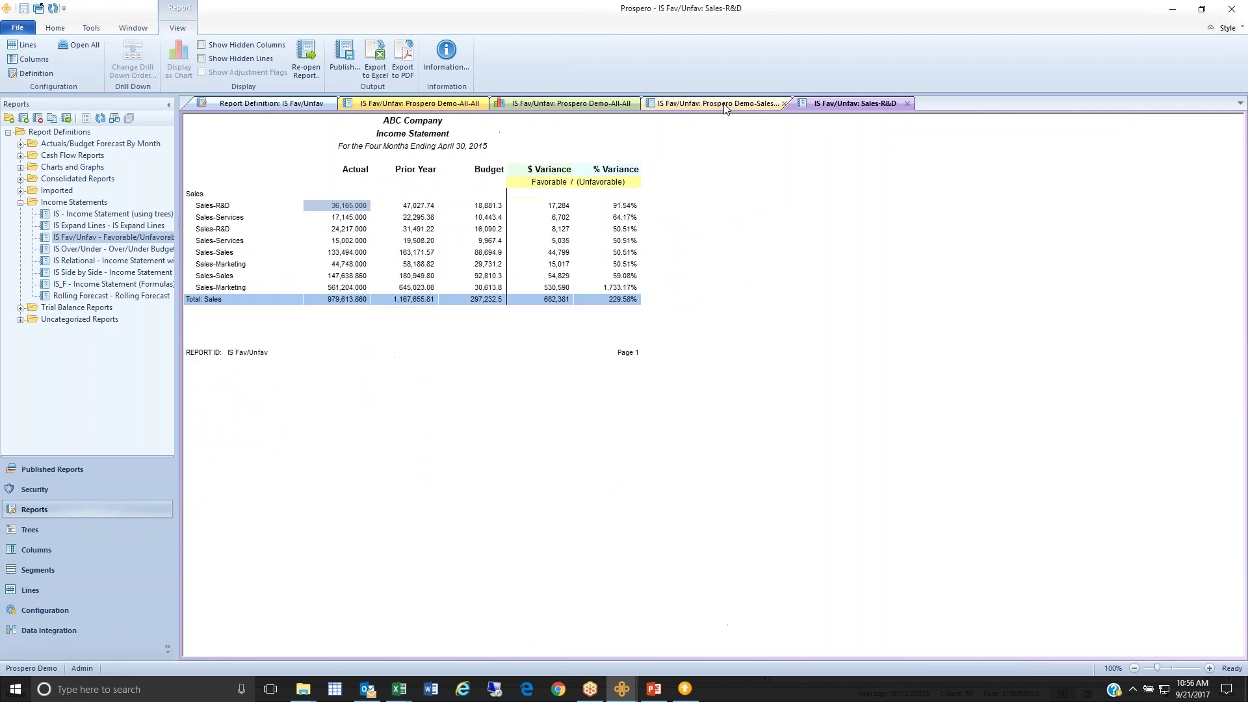
click(835, 106)
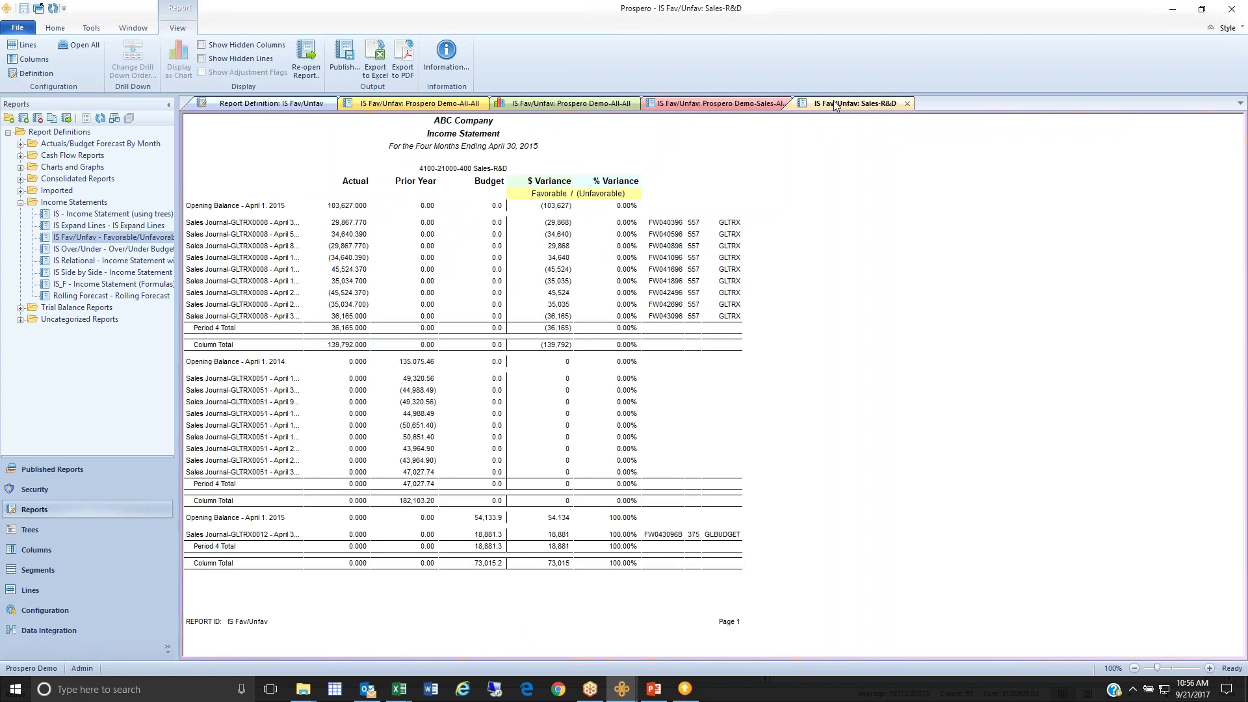
click(718, 104)
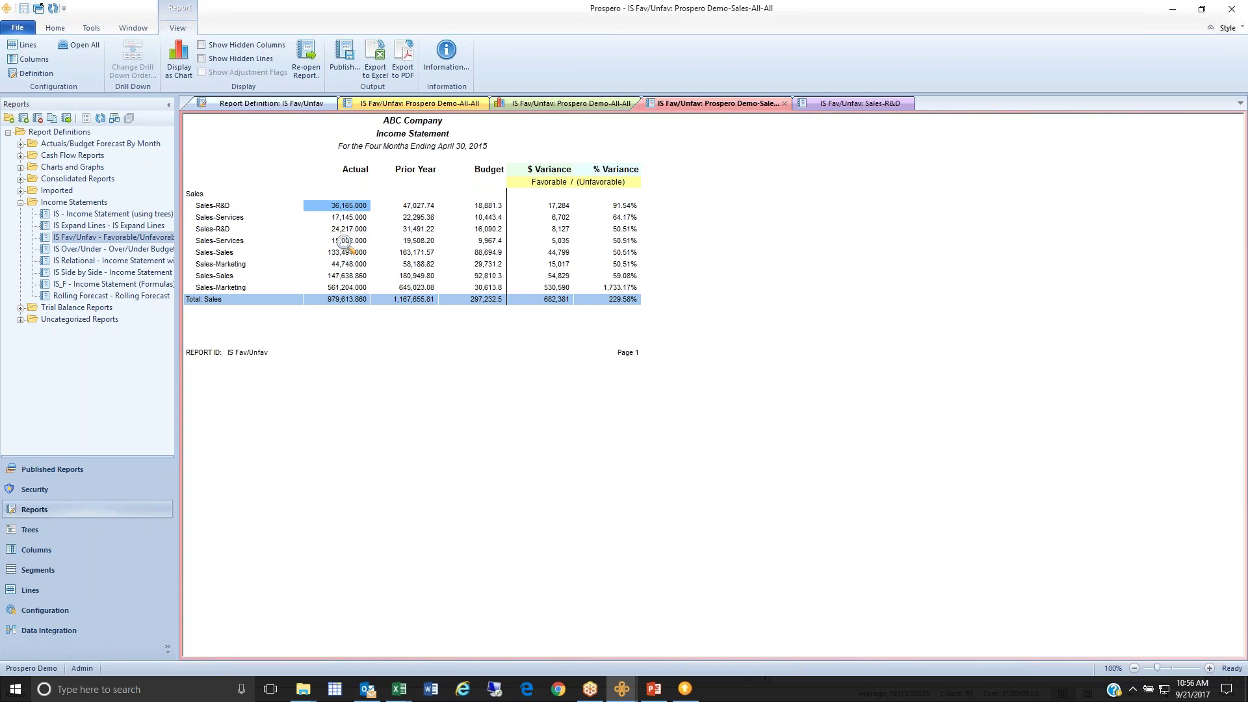
Drill into the second Sales-Services actual amount and review its transactions alongside the Sales breakdown and the Sales-R&D detail
double_click(344, 242)
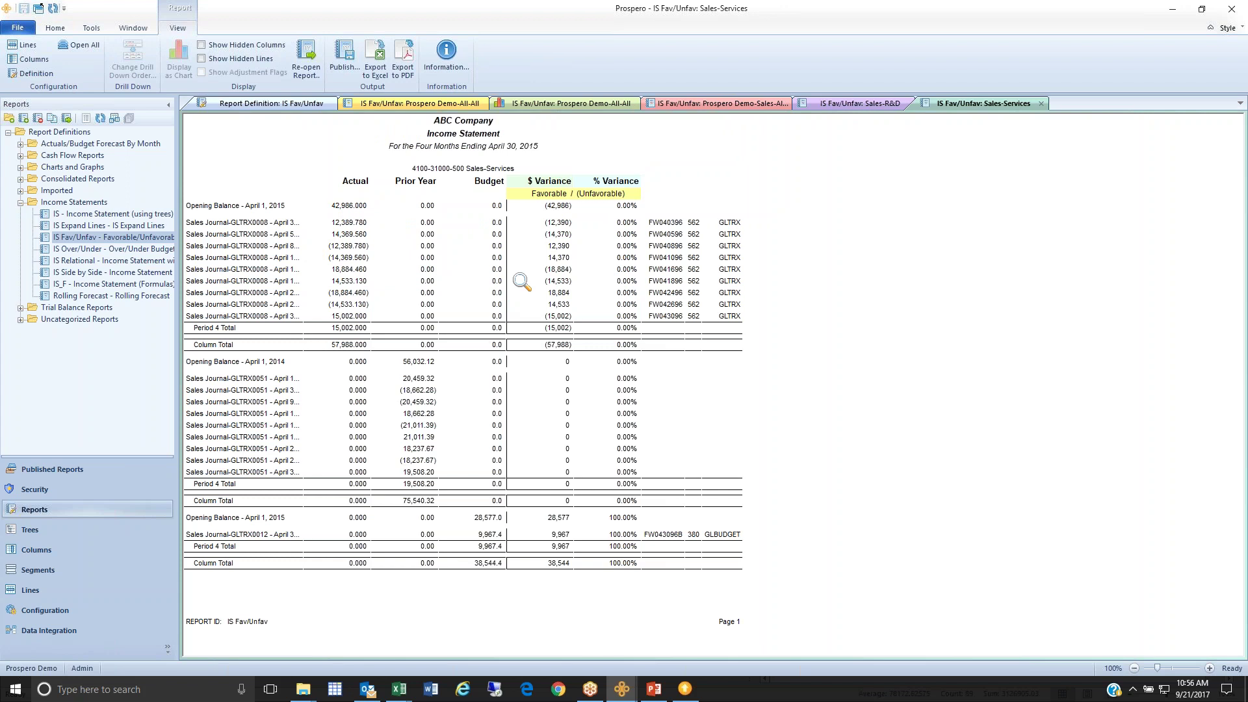
click(701, 105)
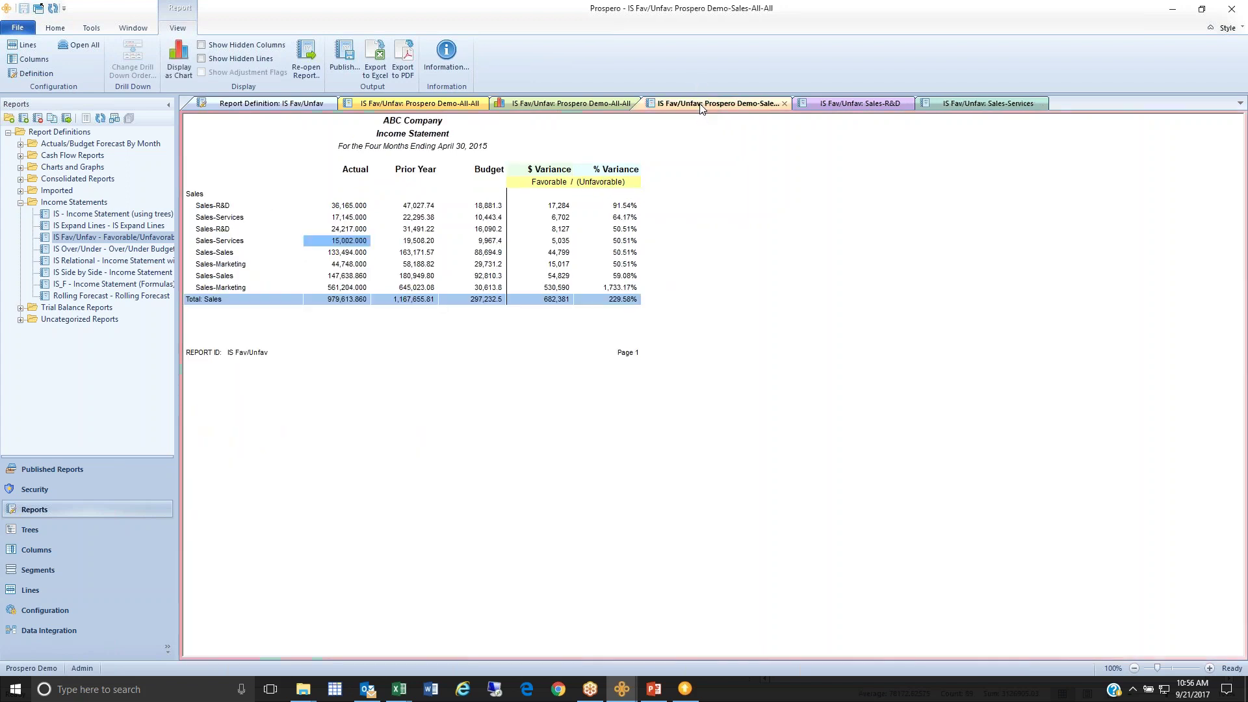
click(844, 106)
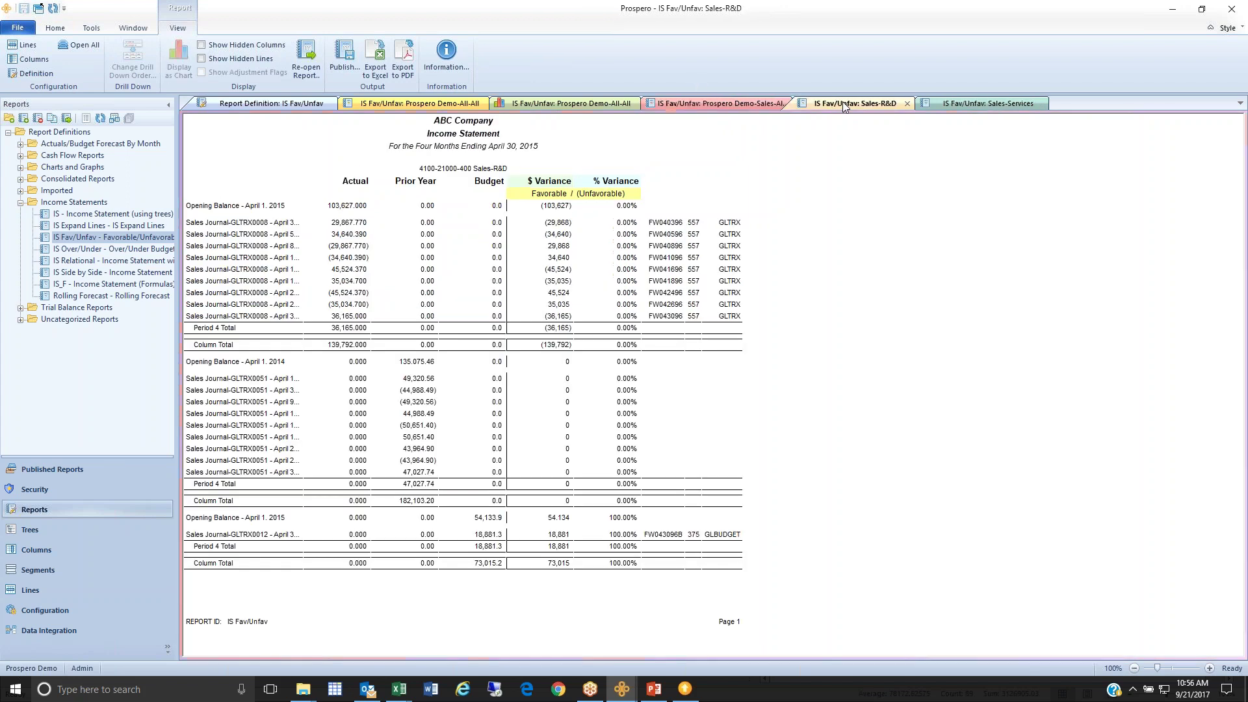
click(960, 107)
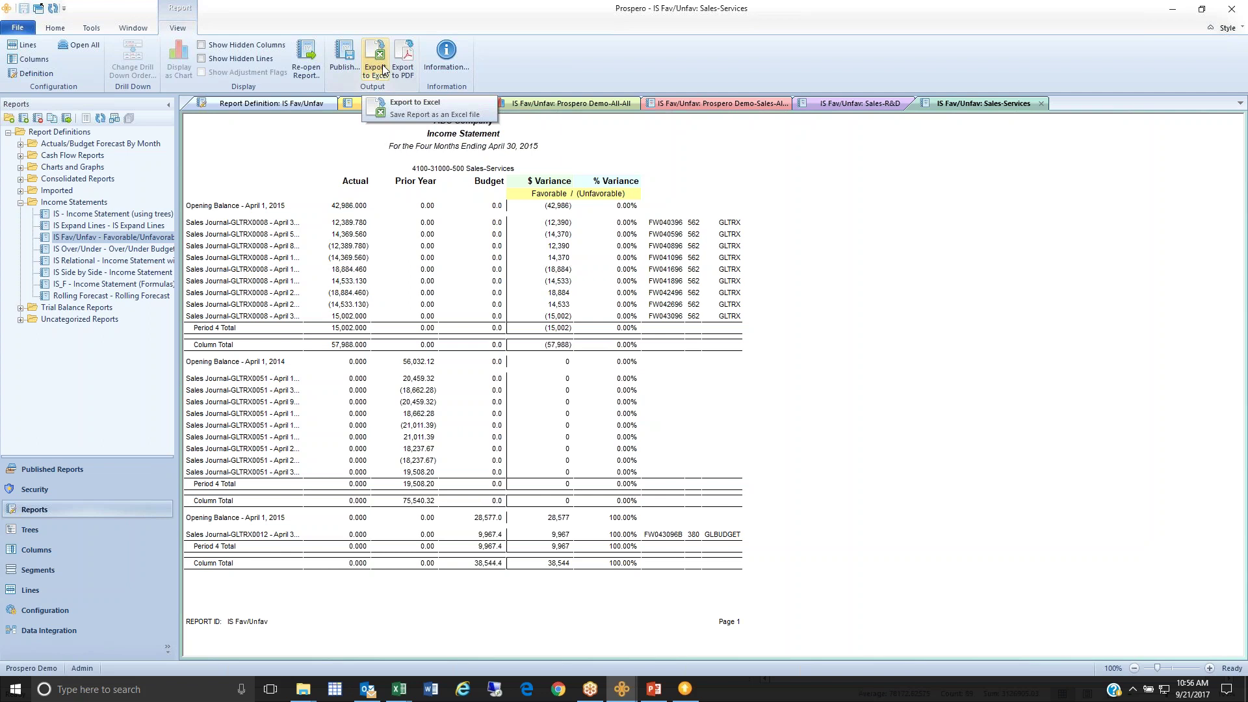
Close the Sales-Services, Sales-R&D and Sales drill-down reports
click(1042, 104)
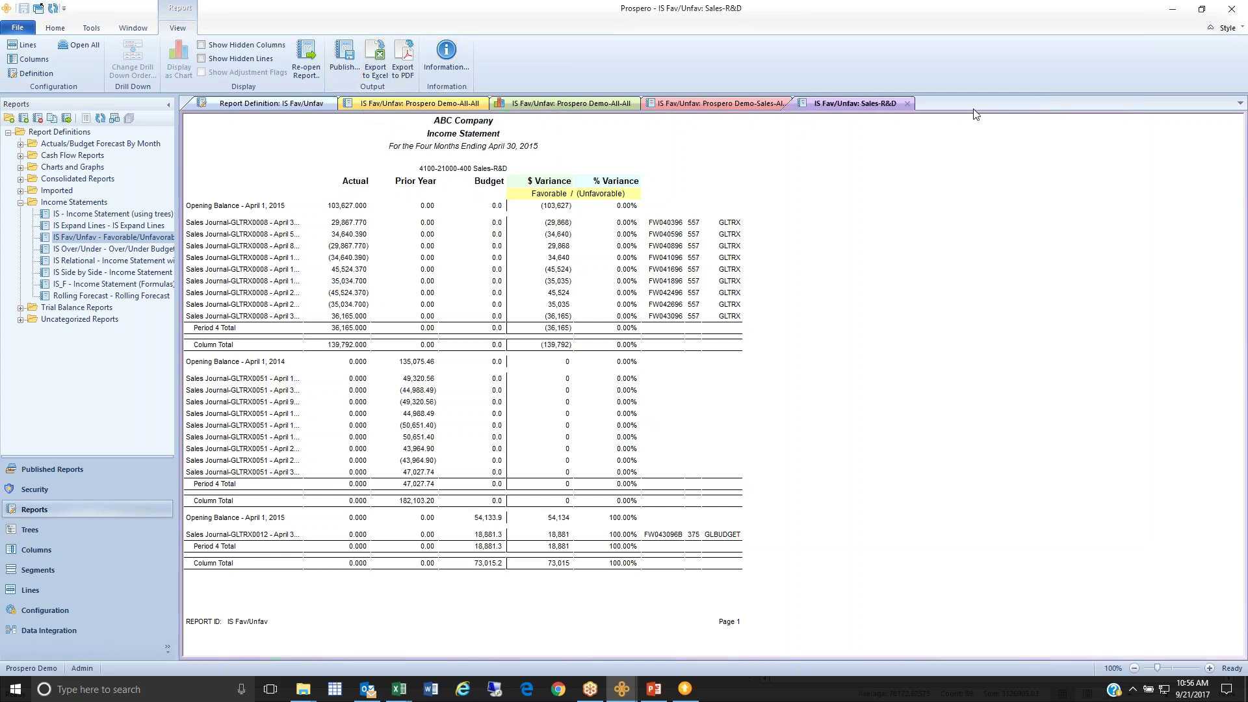
click(908, 104)
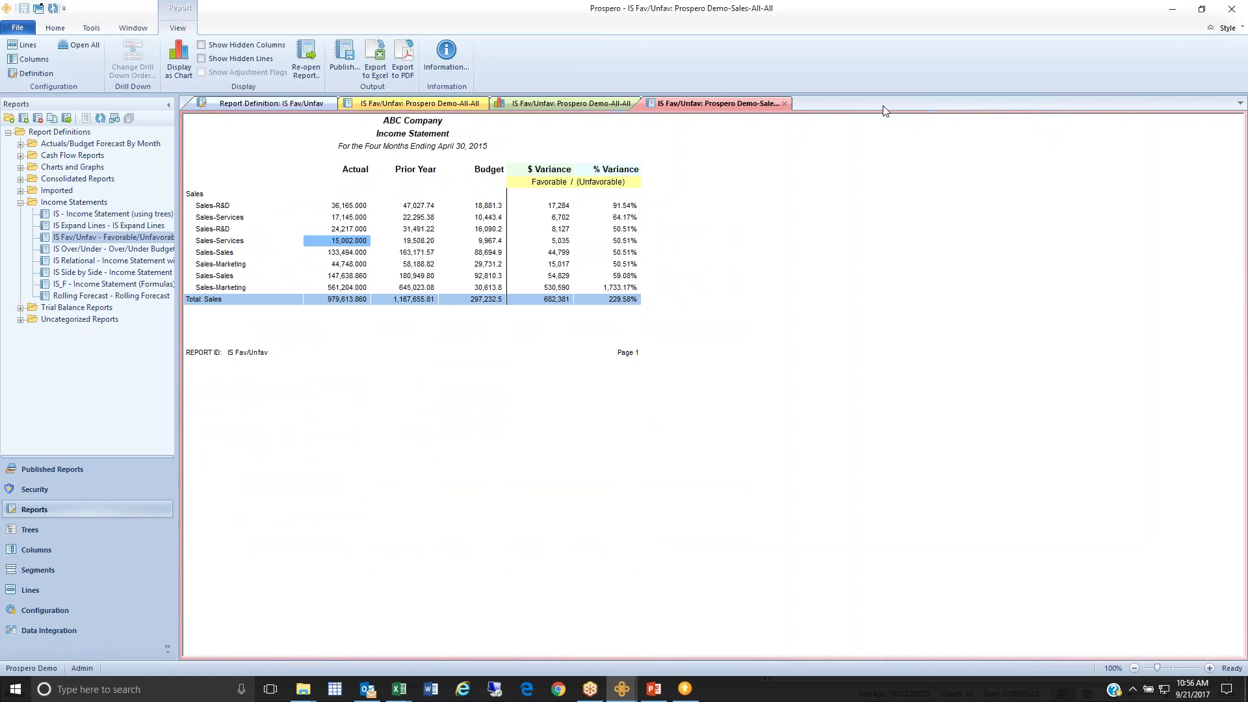
click(785, 104)
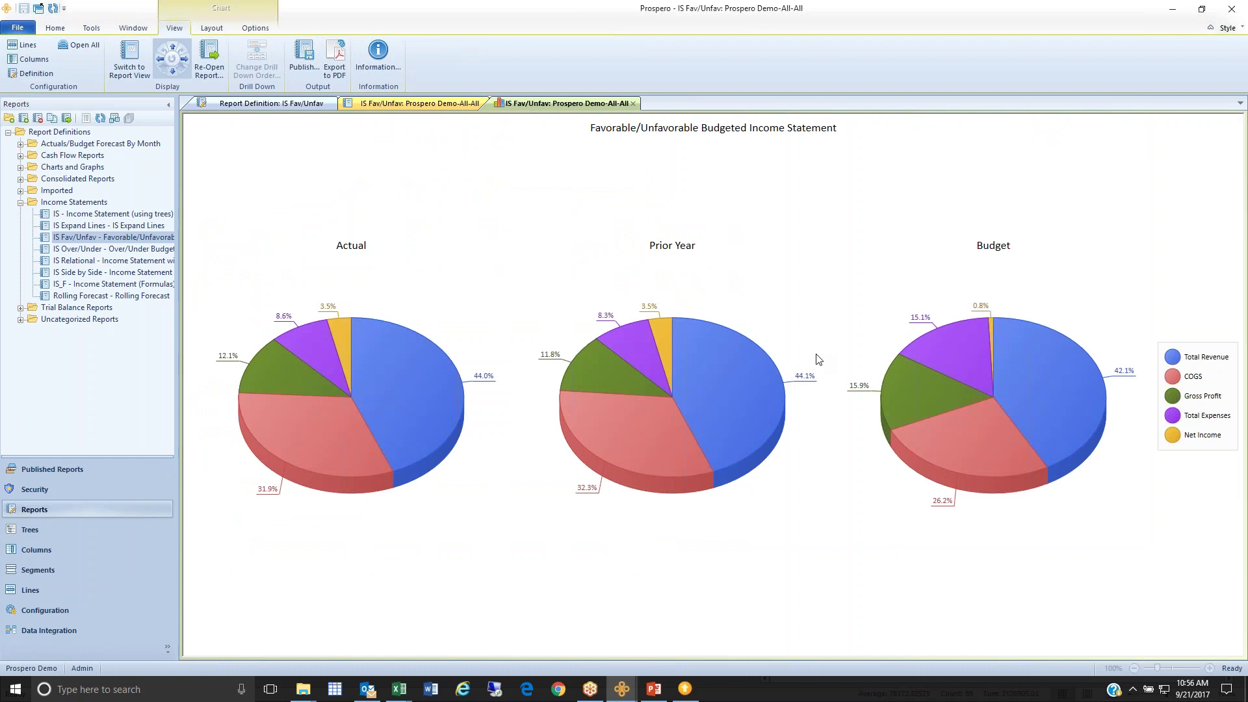
Display the All-All income statement report as a chart, tilt its pies and rotate them counterclockwise by two increments
click(416, 103)
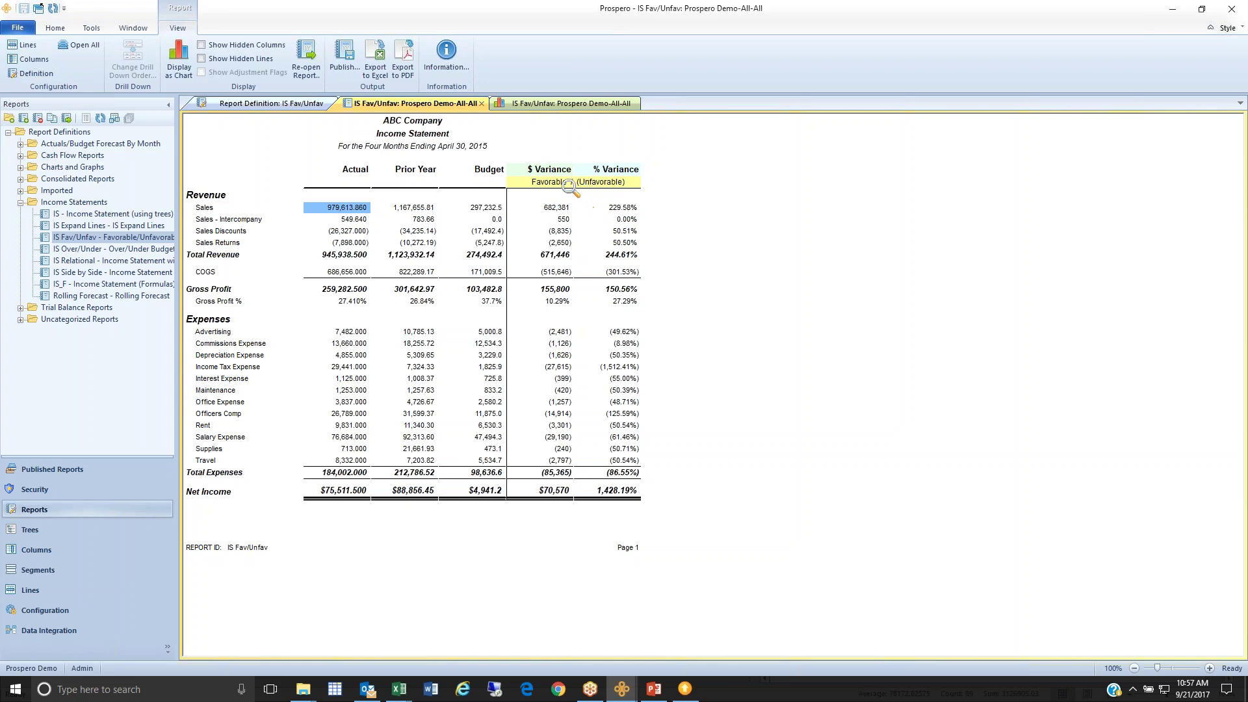
click(180, 72)
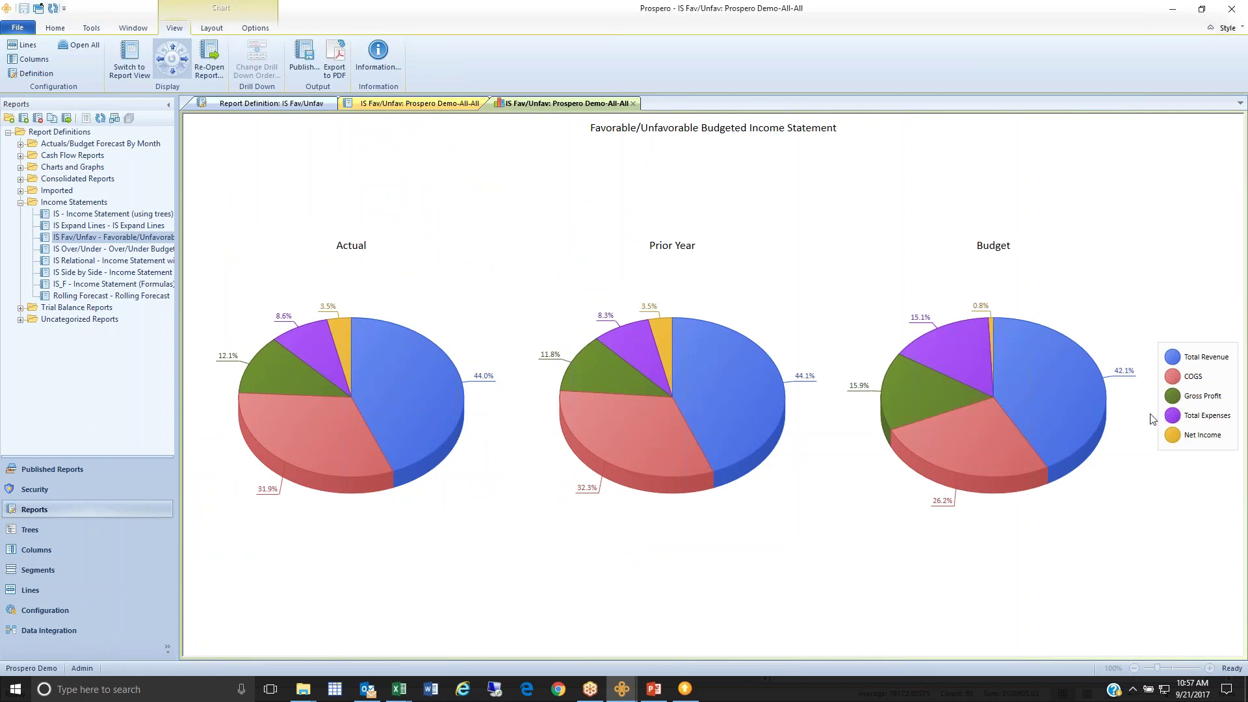
mouse_move(328, 471)
click(174, 50)
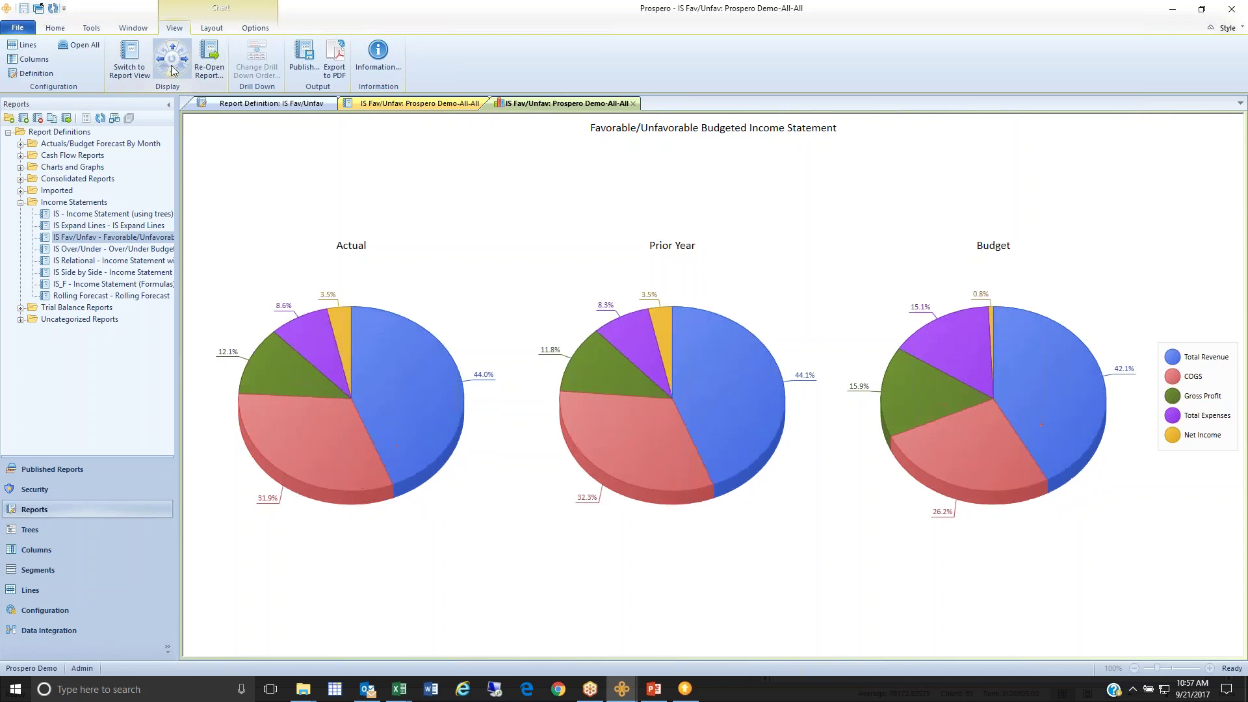
click(161, 59)
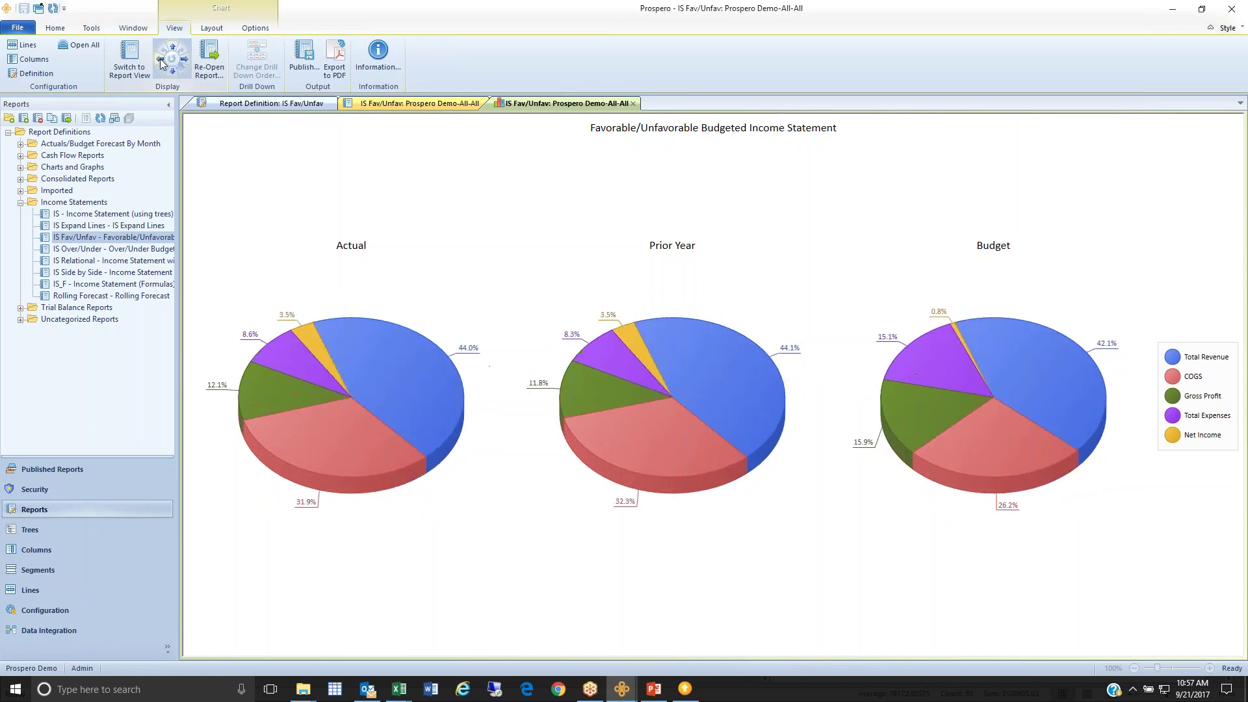
click(162, 59)
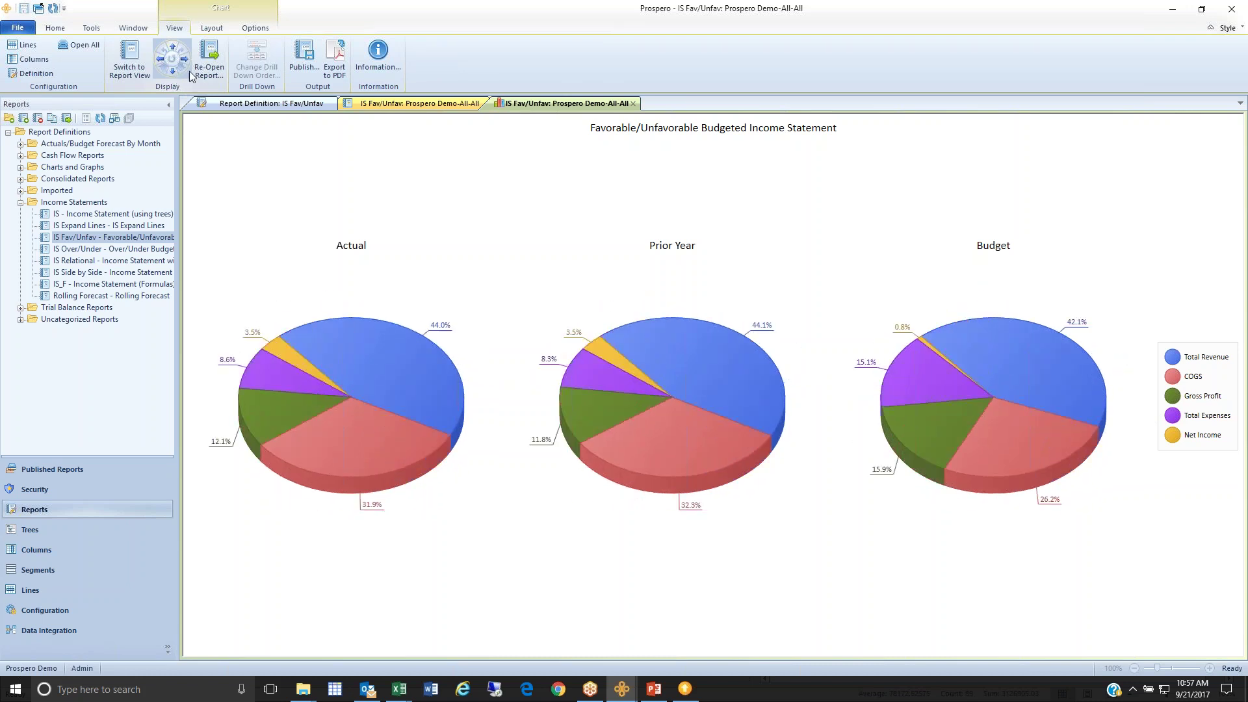
Drill into the Total Revenue slice of the Actual pie and group its small slices with a 7% threshold
mouse_move(396, 334)
click(363, 364)
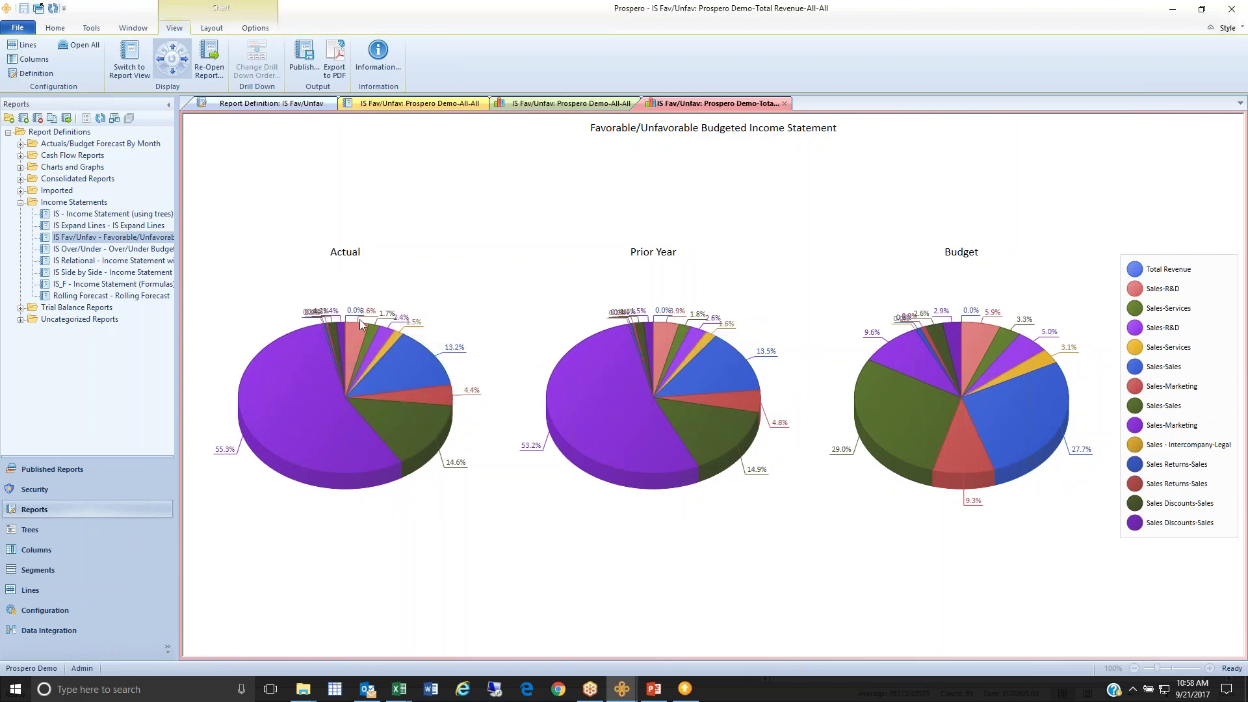
click(257, 27)
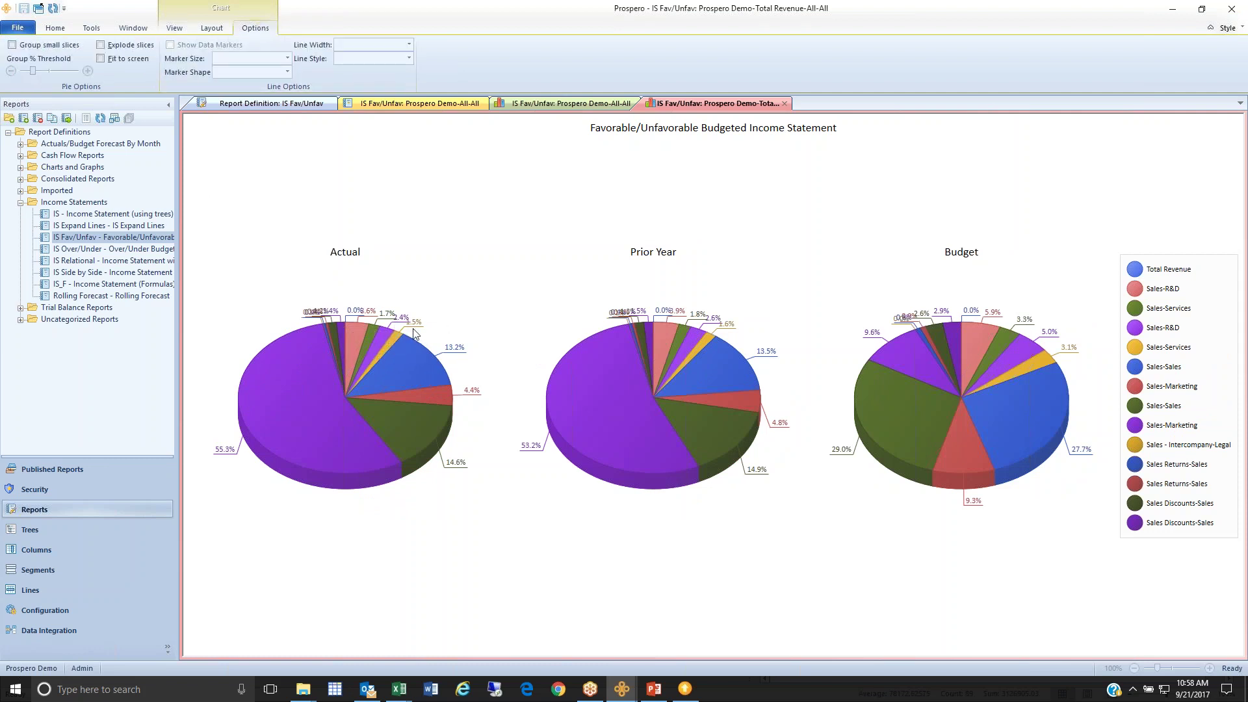
click(13, 45)
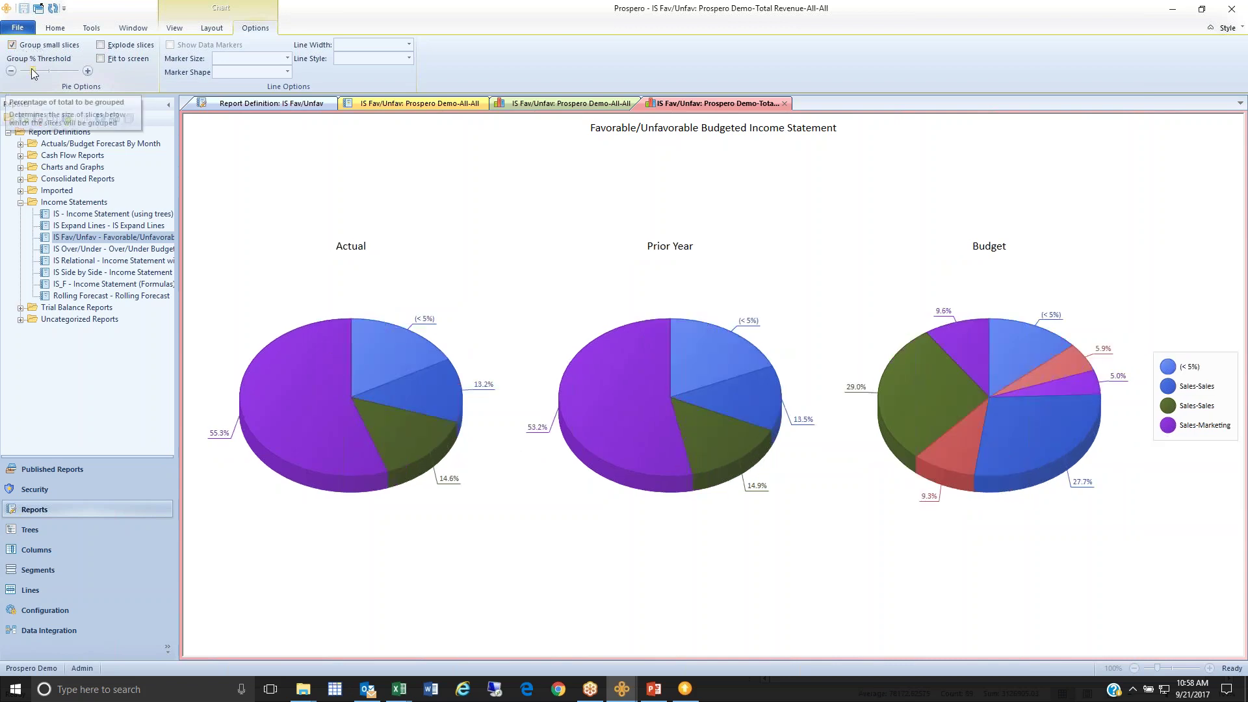
drag(34, 70, 36, 70)
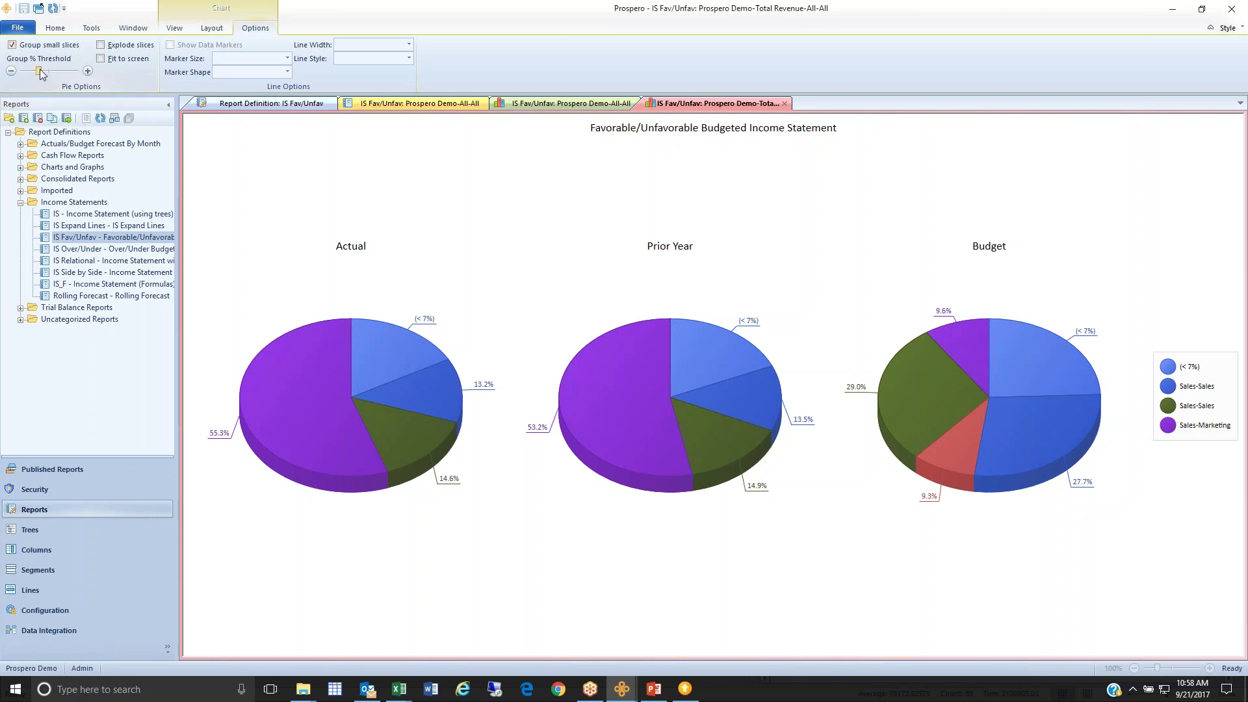
Review the Total Revenue chart's slice details, layout settings and window options, and return to the All-All income statement chart
mouse_move(338, 391)
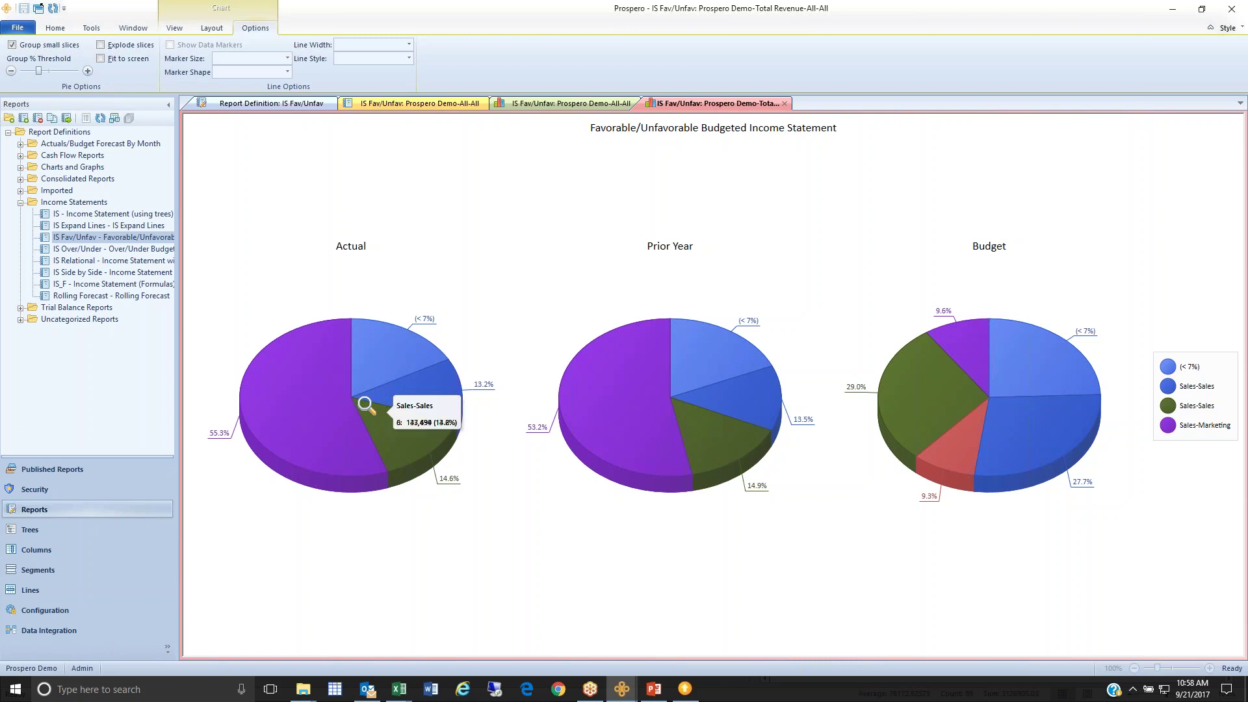
click(209, 29)
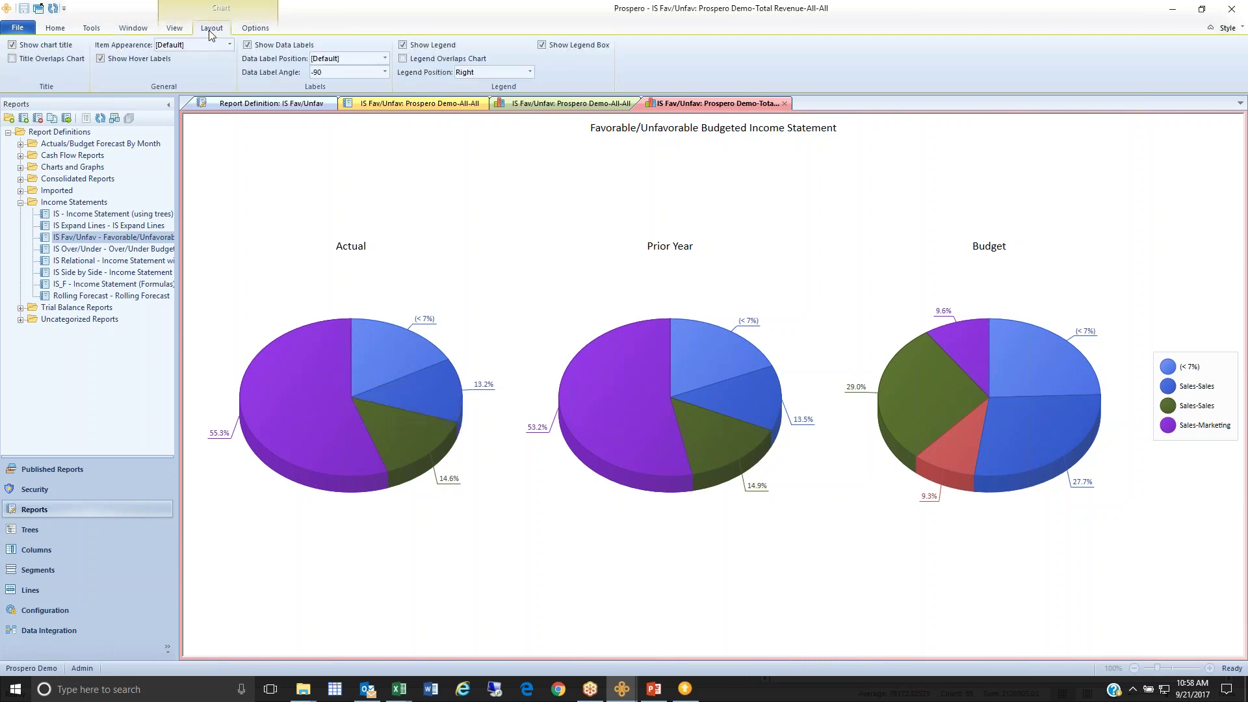
click(146, 29)
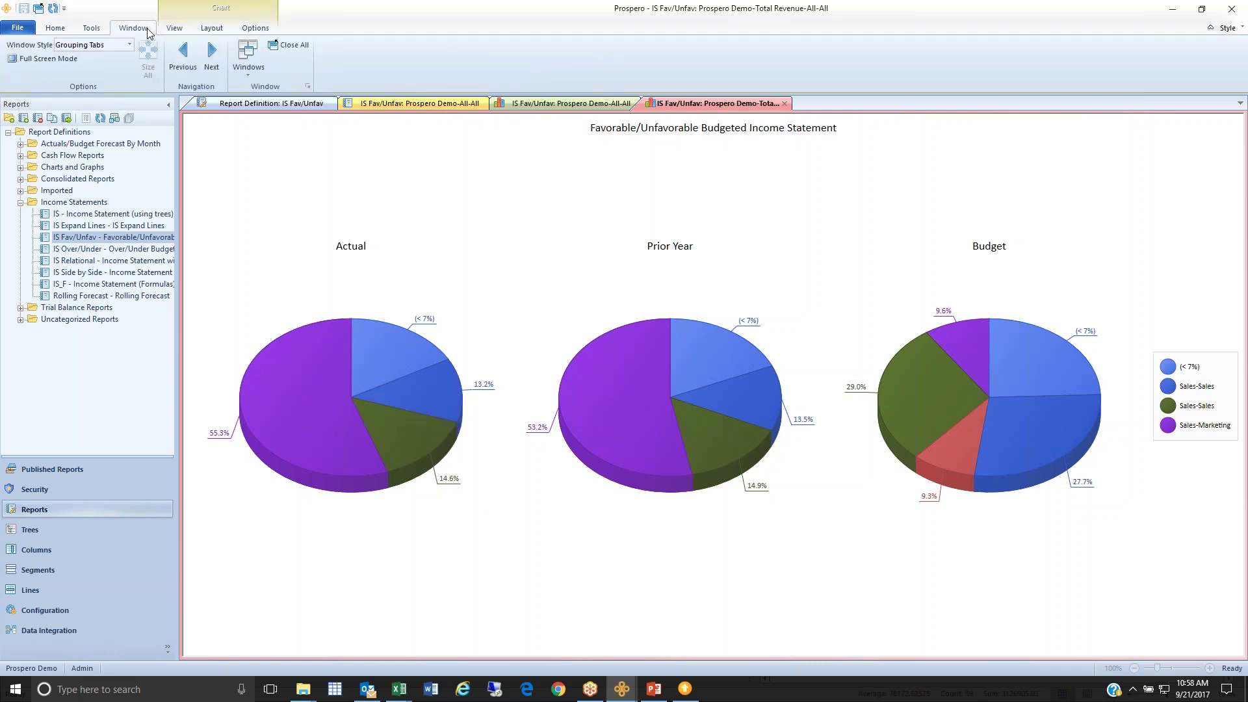
click(182, 52)
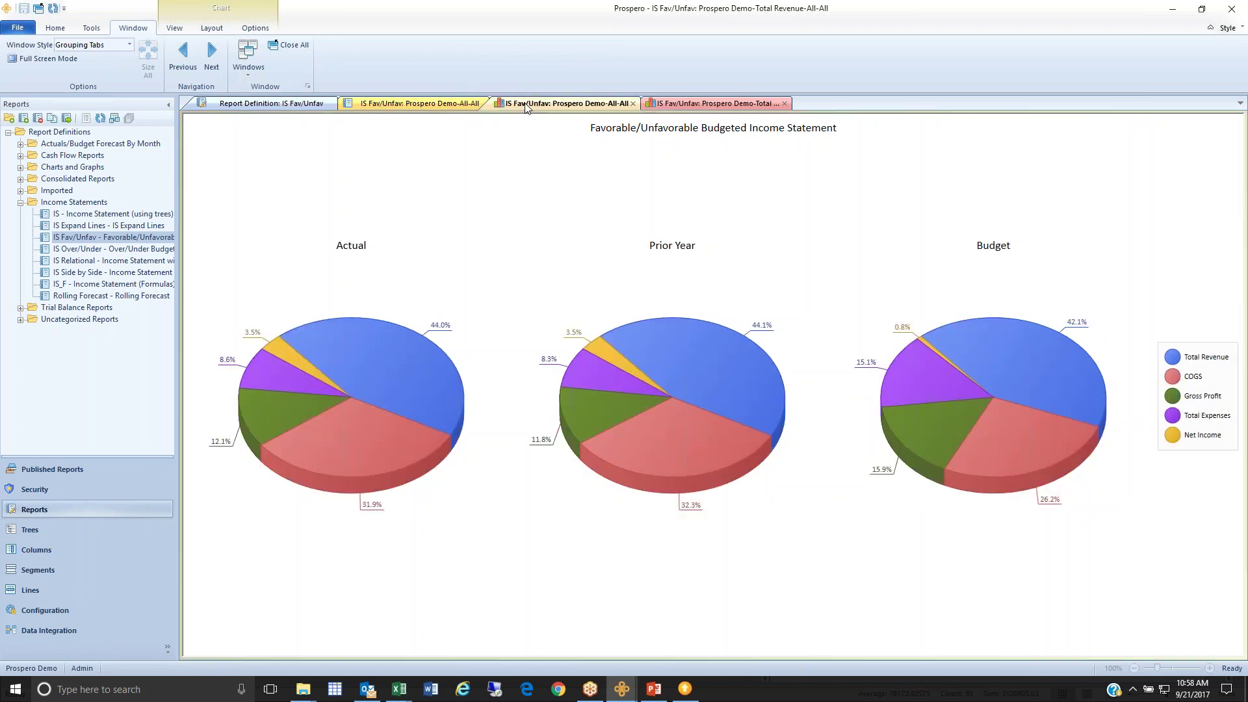
Compare the All-All income statement's report and chart views, returning to the report view
click(411, 104)
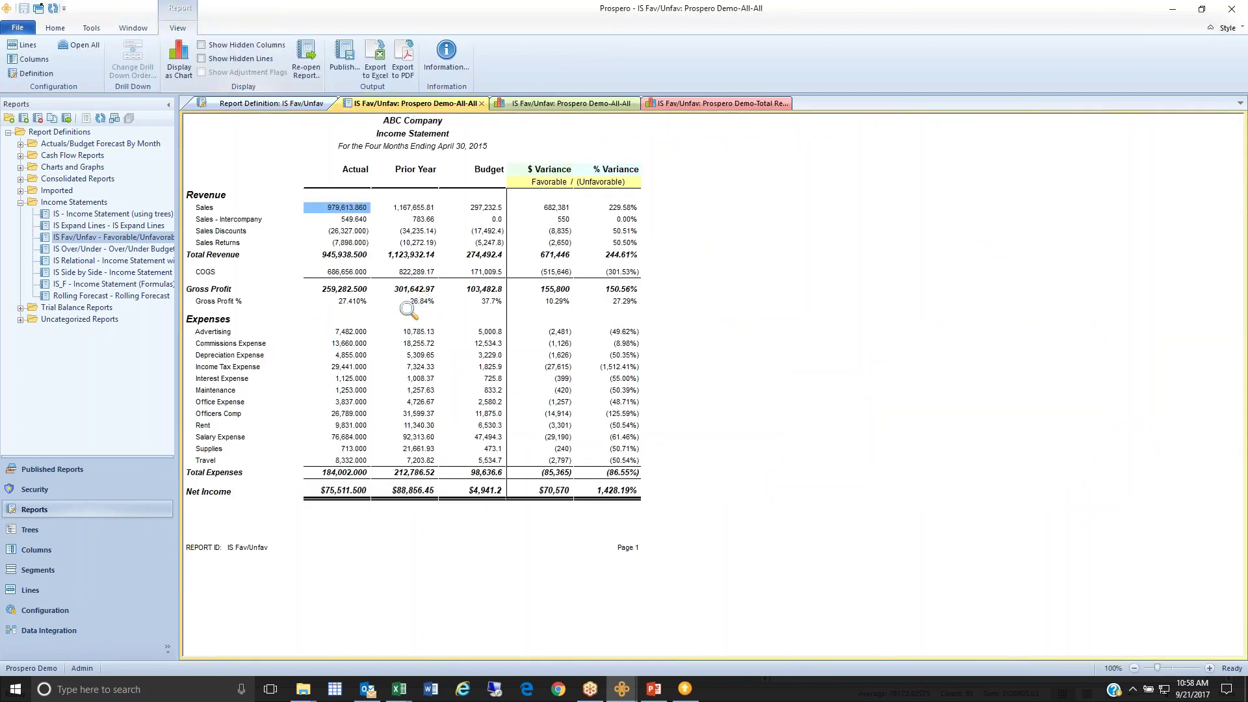
click(179, 65)
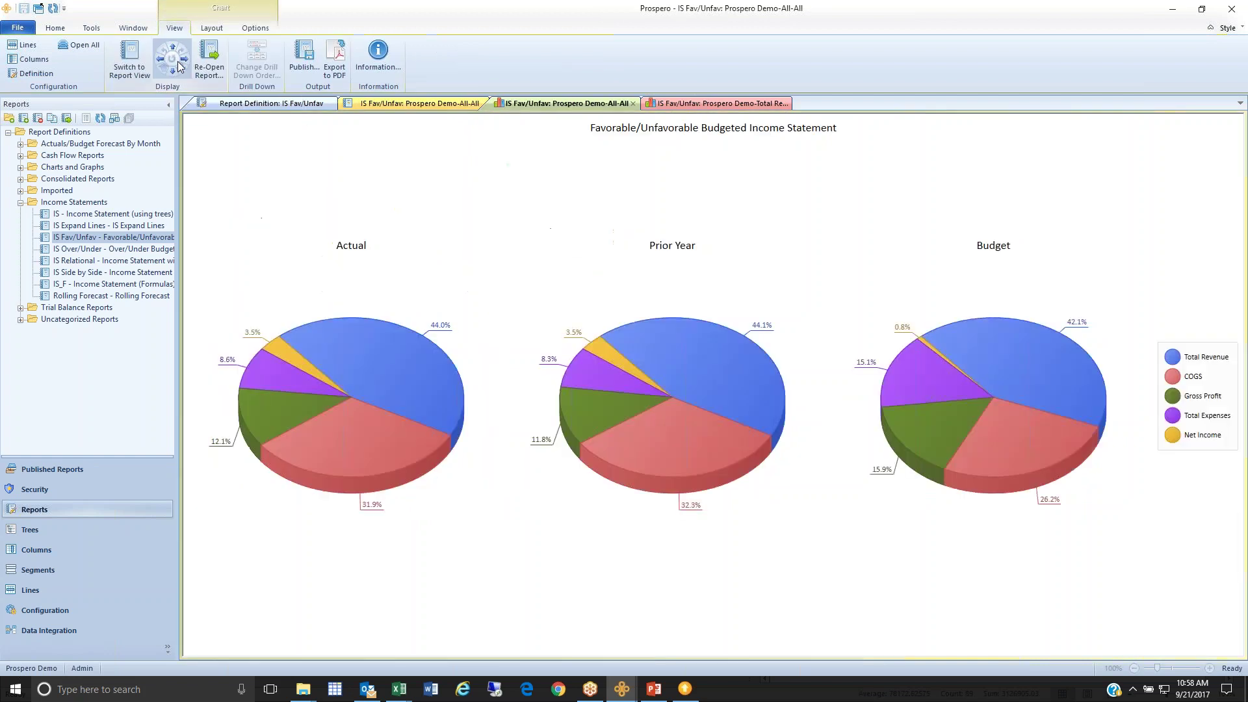
click(134, 61)
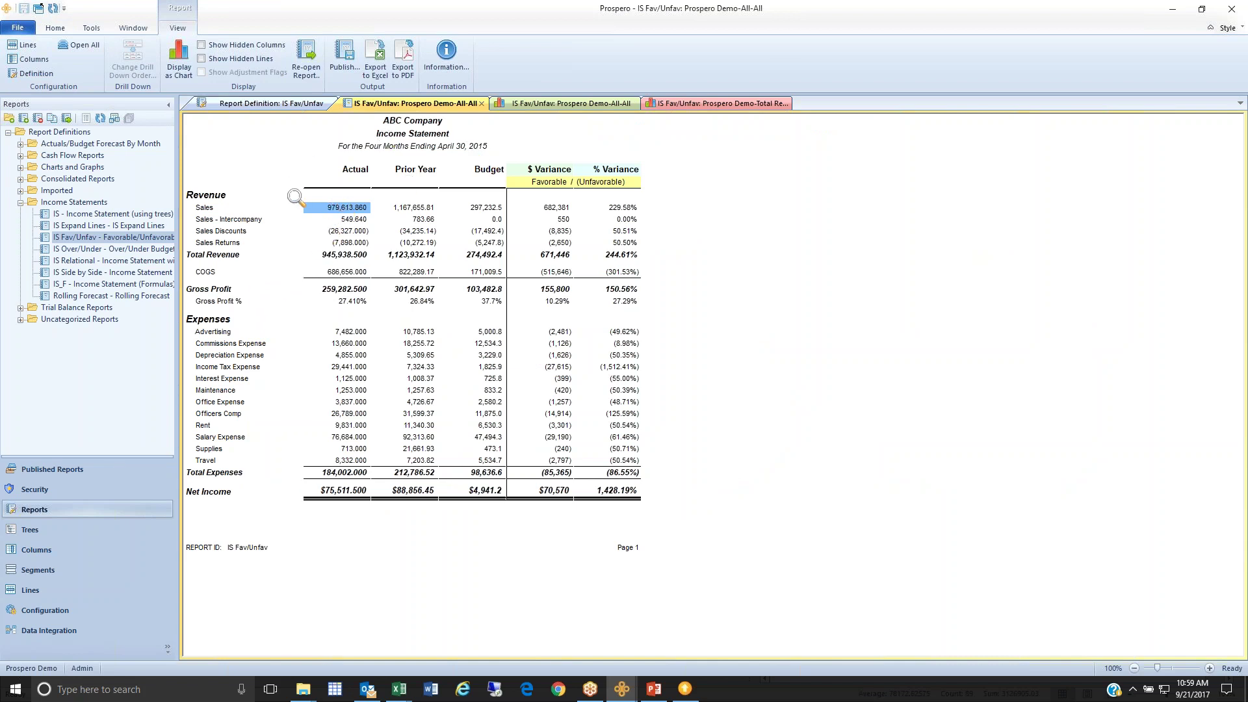
click(241, 219)
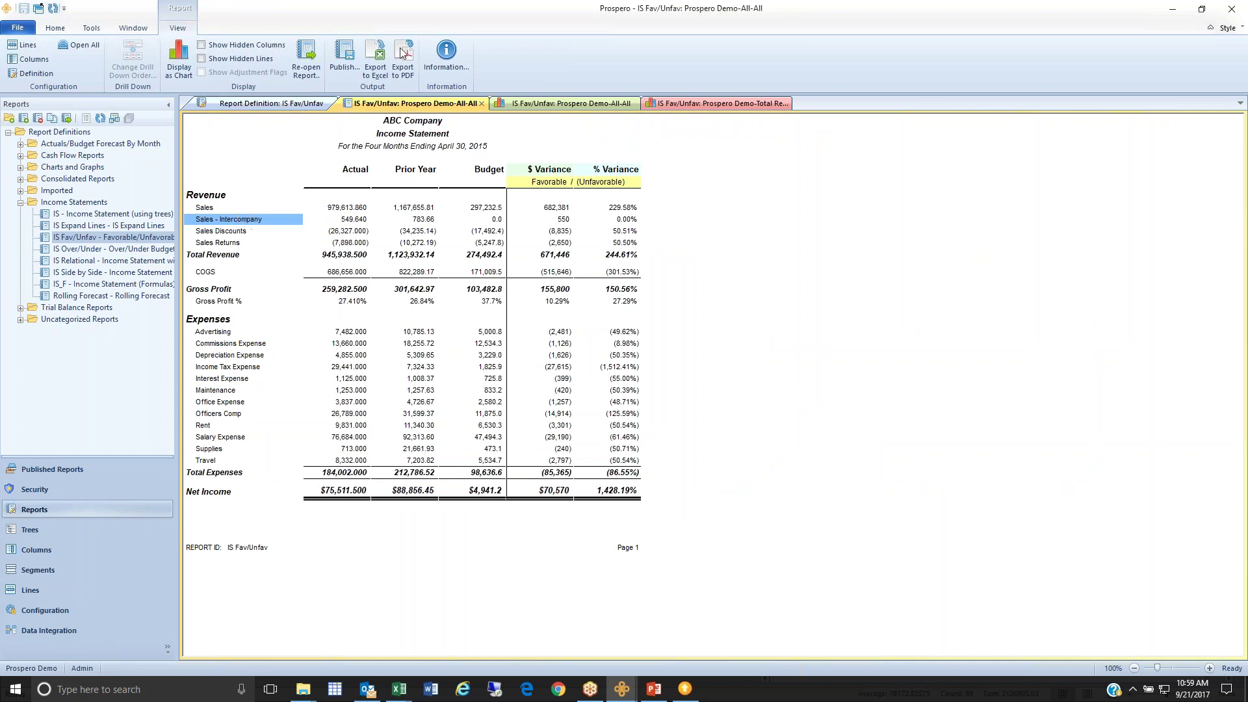
Close the Total Revenue chart, the All-All chart and the All-All income statement report
click(784, 104)
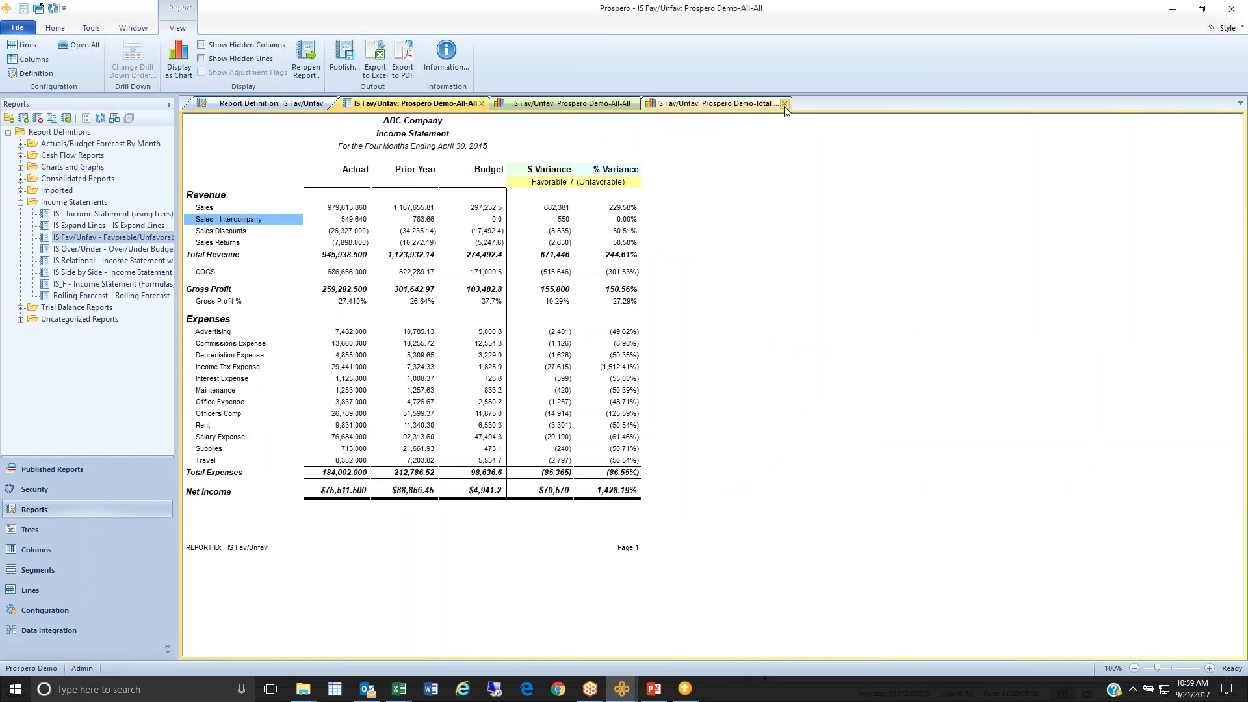
click(634, 104)
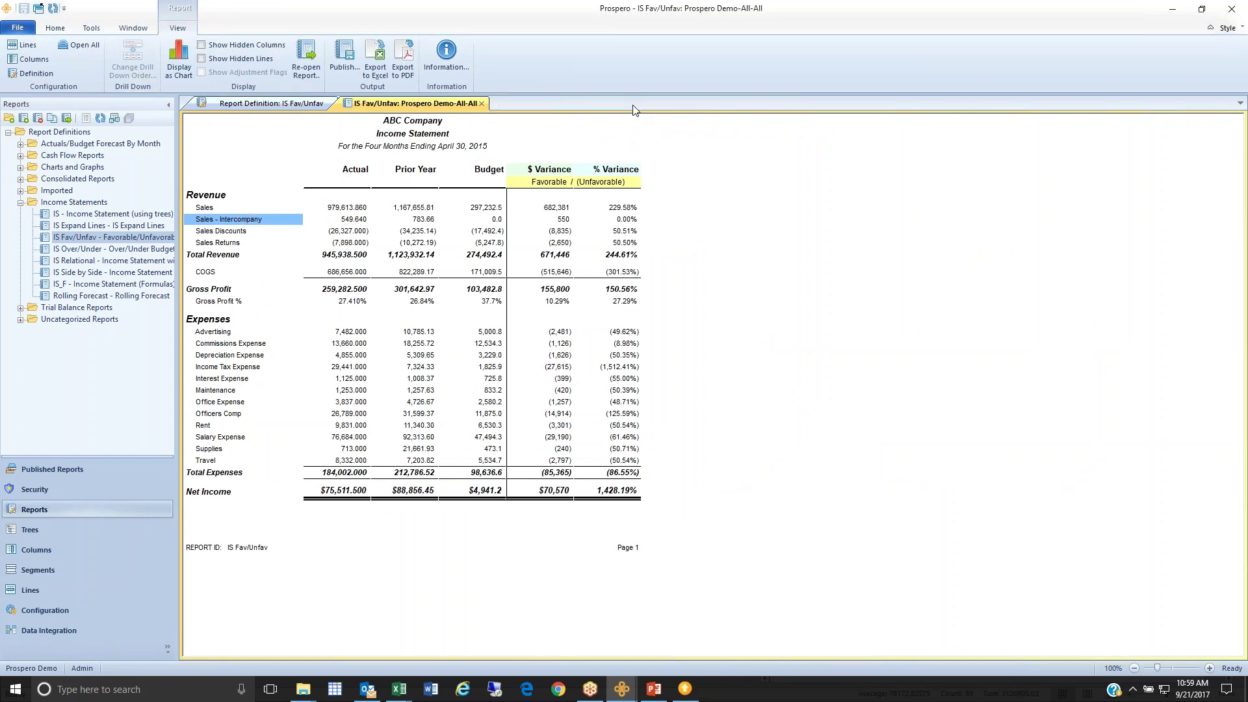
click(481, 103)
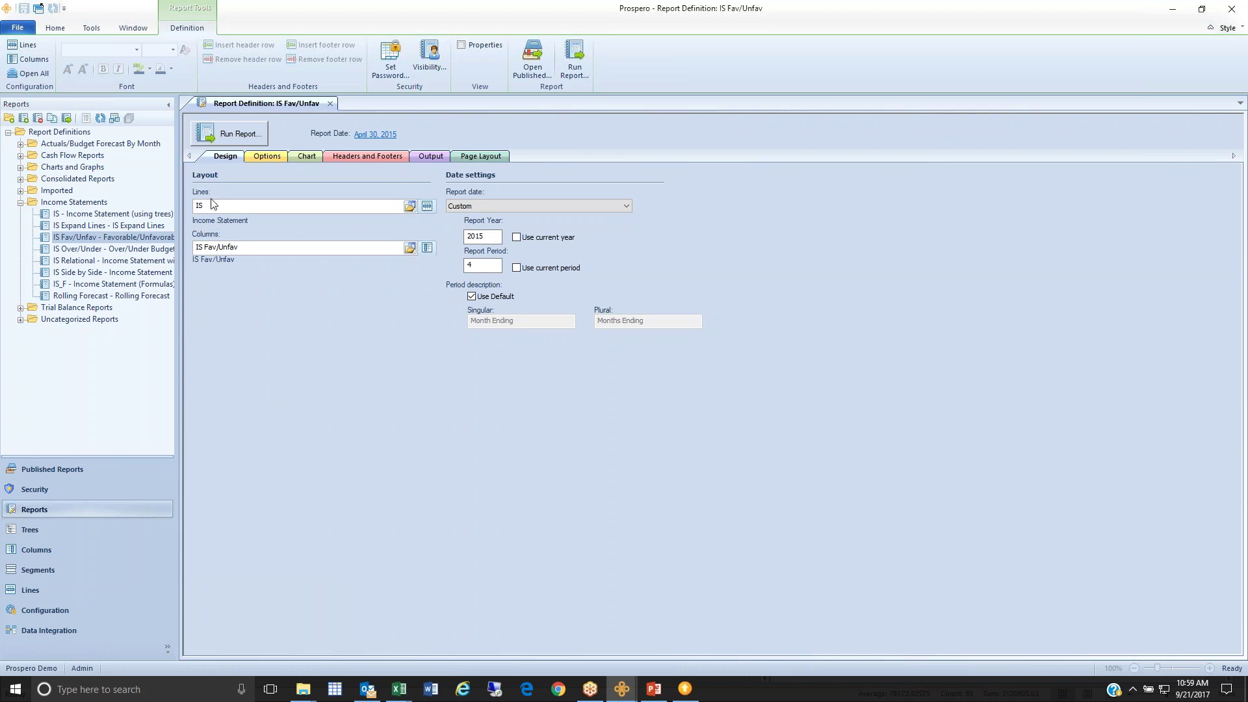
Review the available line and column definitions for the report layout, including the Trial Bal columns, and cancel both selections
click(409, 206)
drag(523, 227, 687, 276)
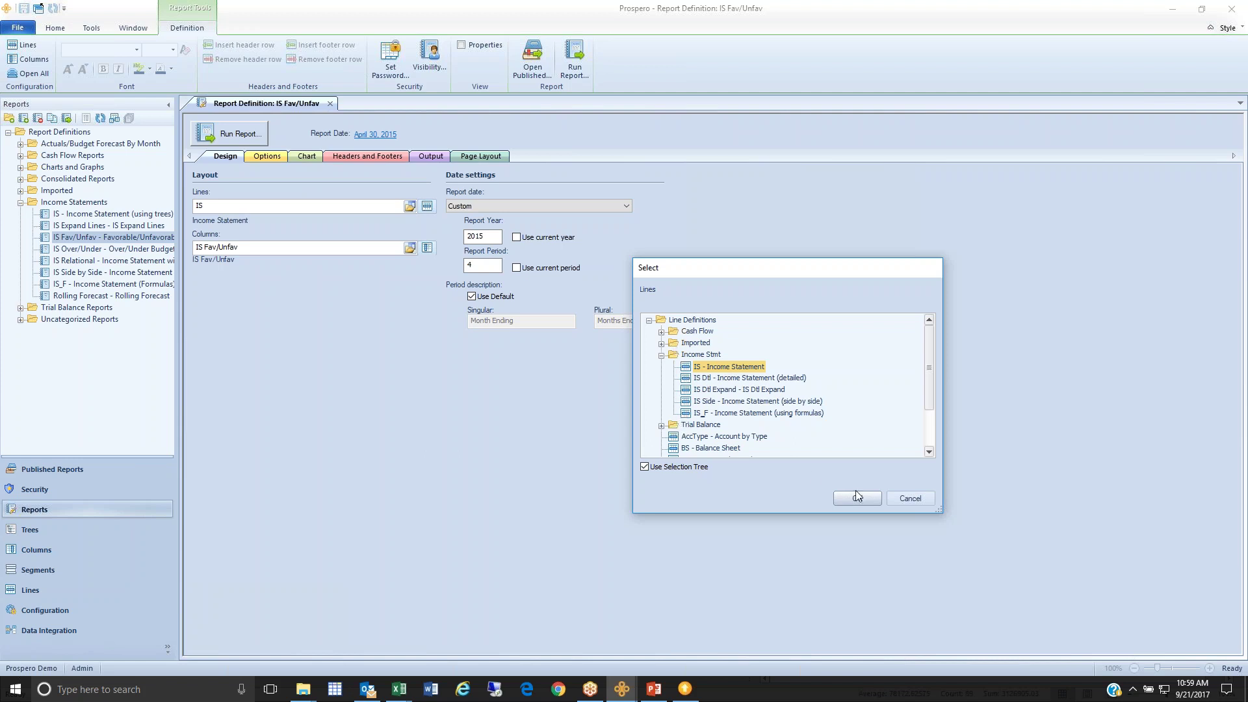
click(904, 498)
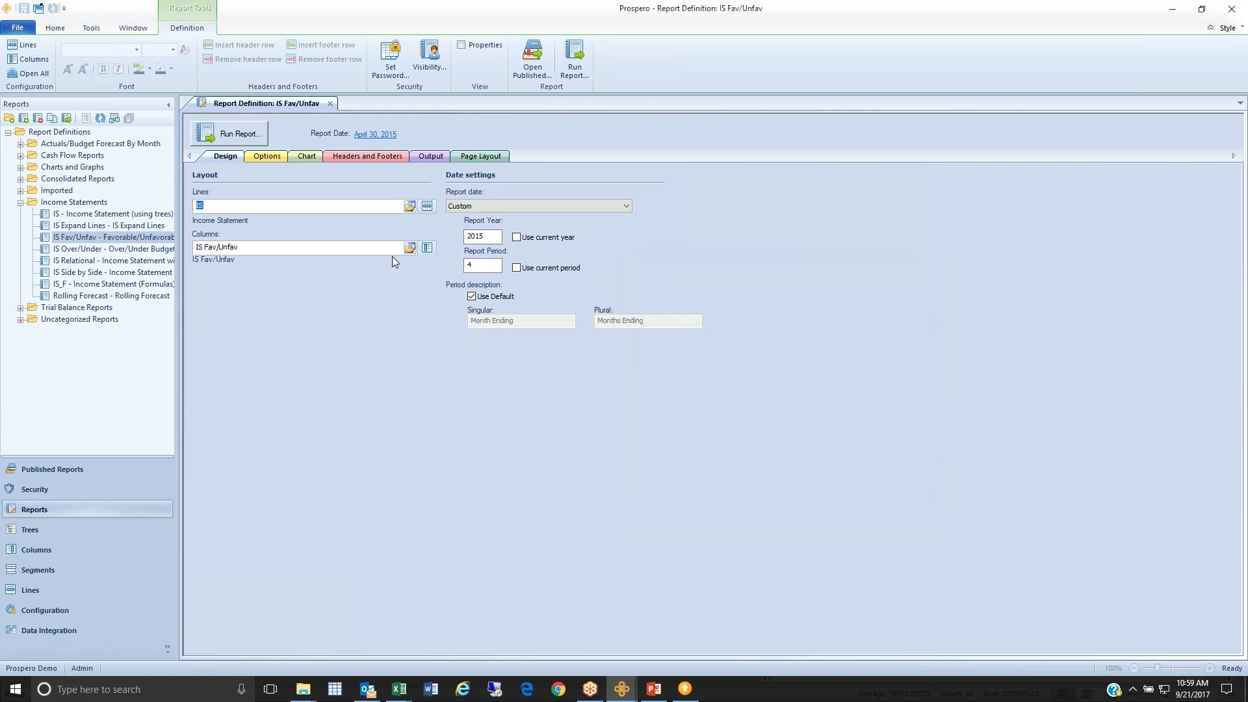
click(410, 248)
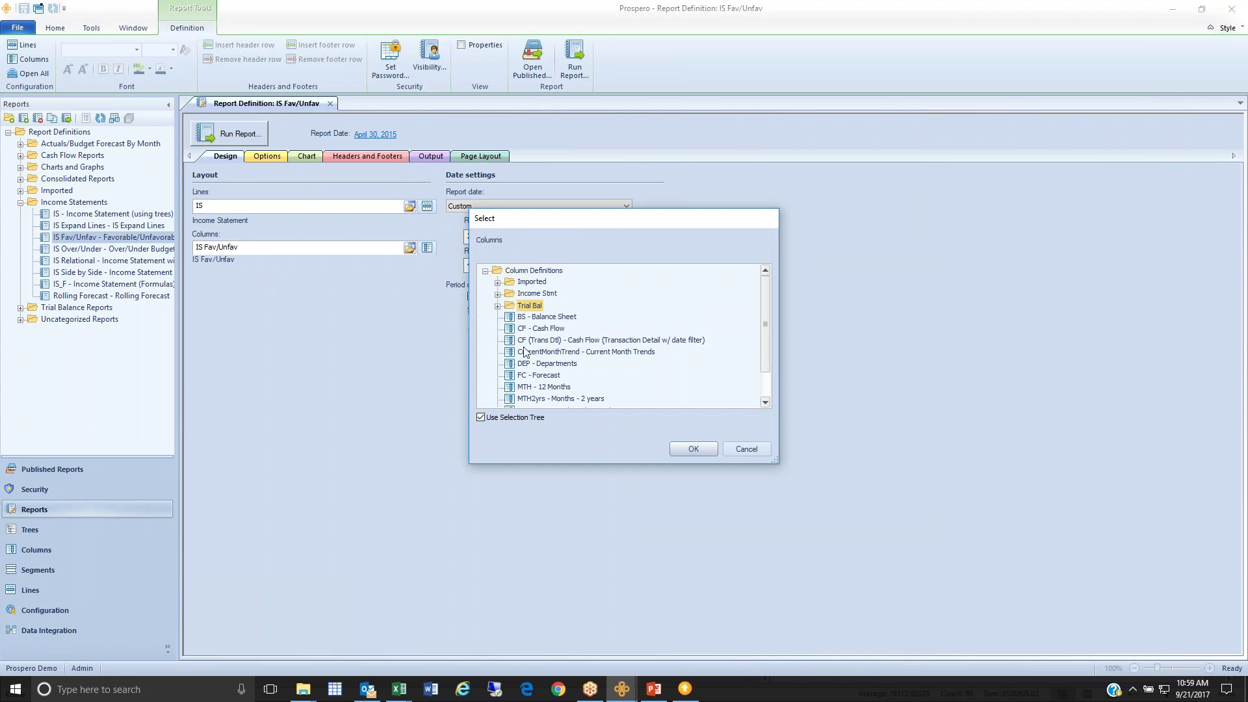
click(497, 306)
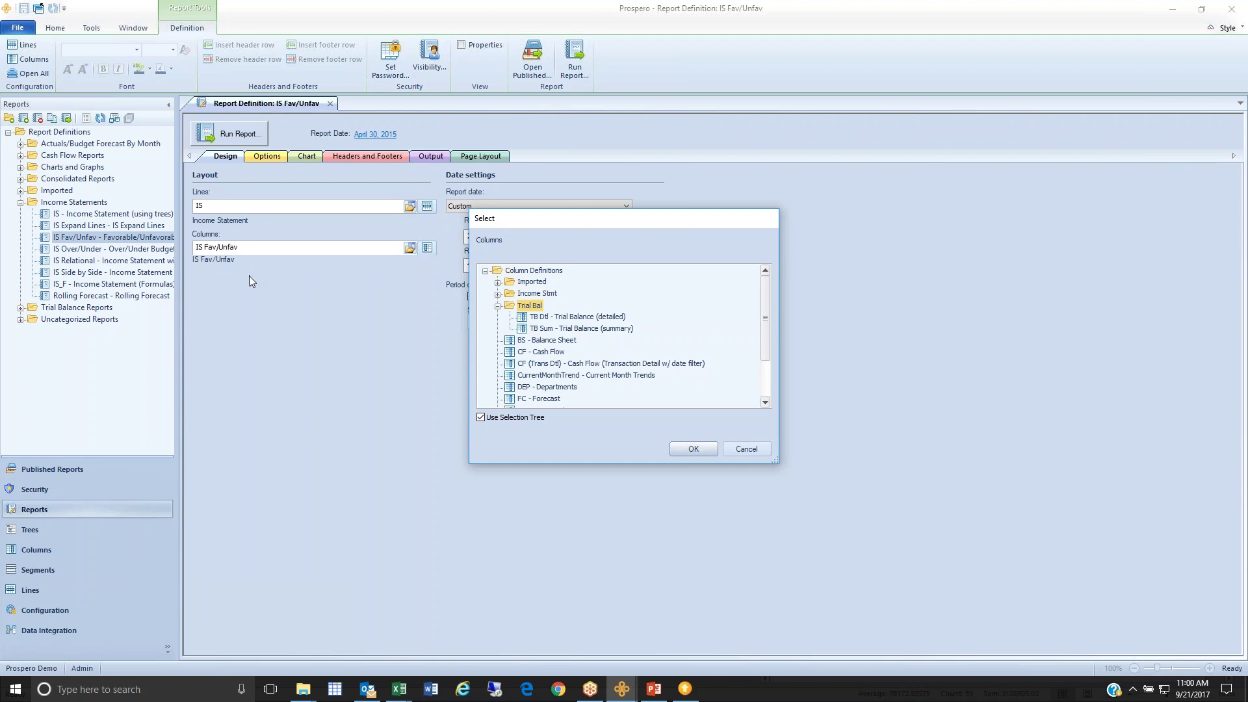
click(746, 449)
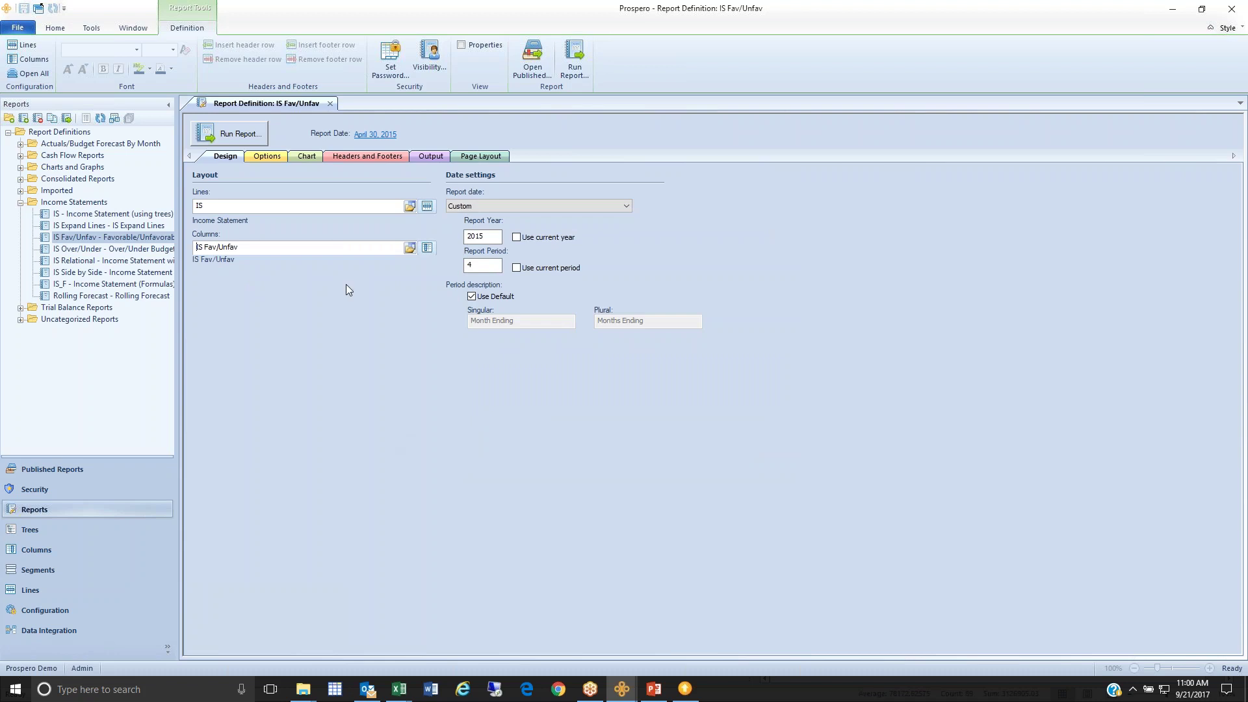
Set the IS Fav/Unfav report's drill down method to Reporting Tree Levels
click(263, 158)
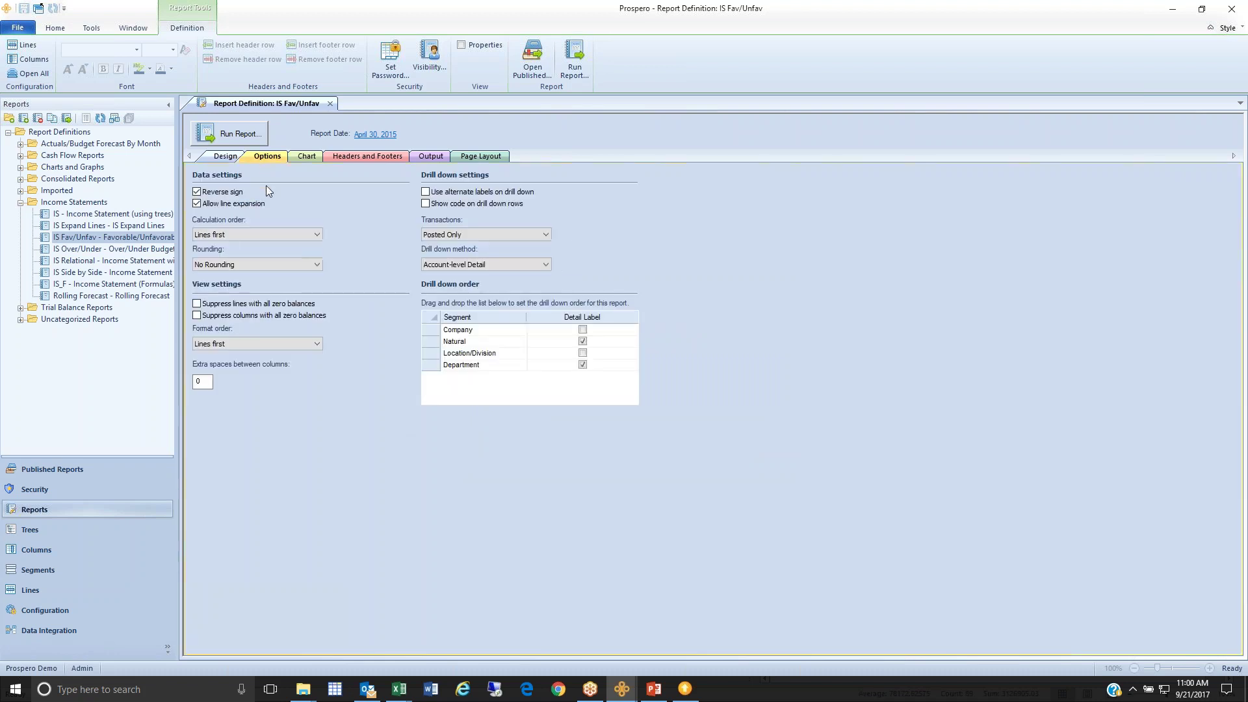
click(544, 263)
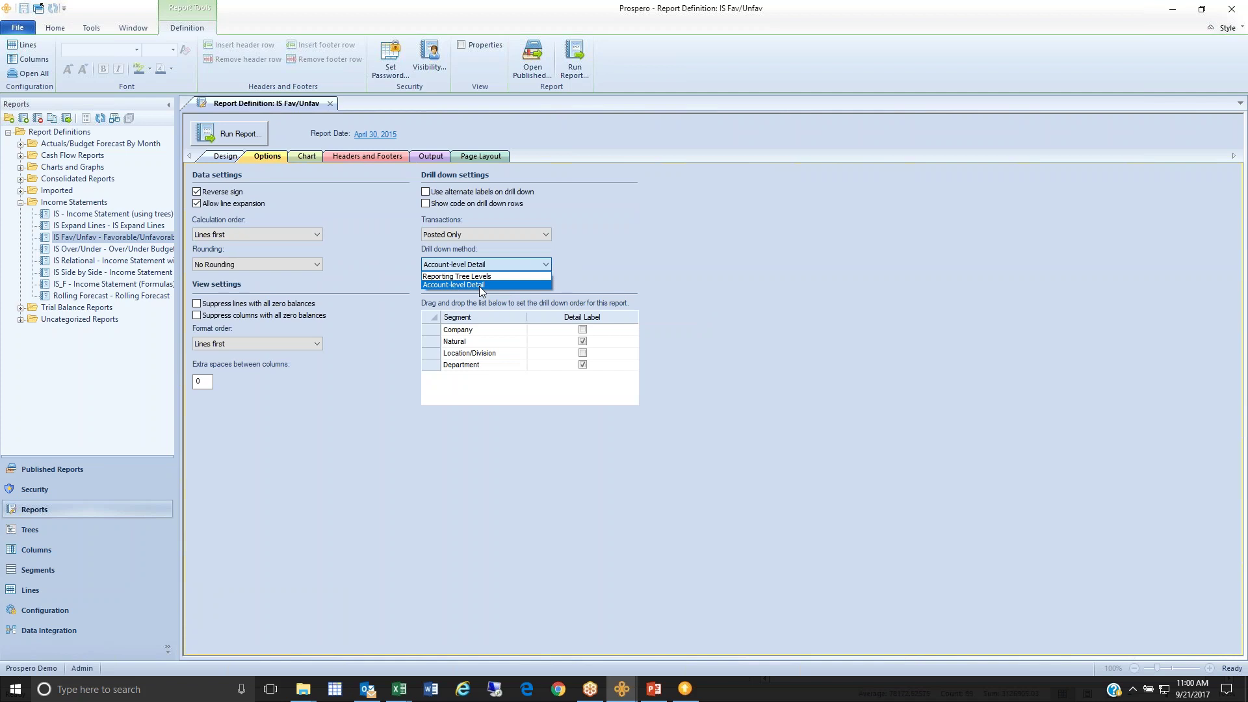
click(461, 277)
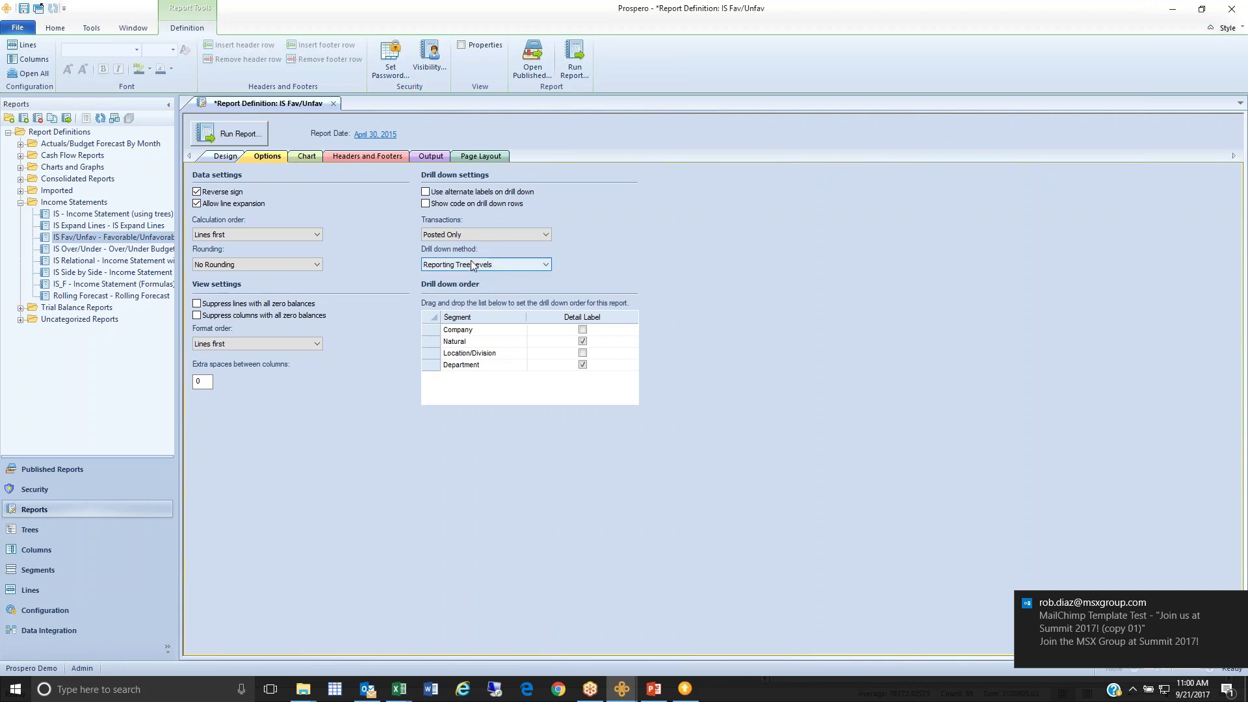
Review the Company, Natural, Location/Division and Department segments in the drill down order
click(436, 331)
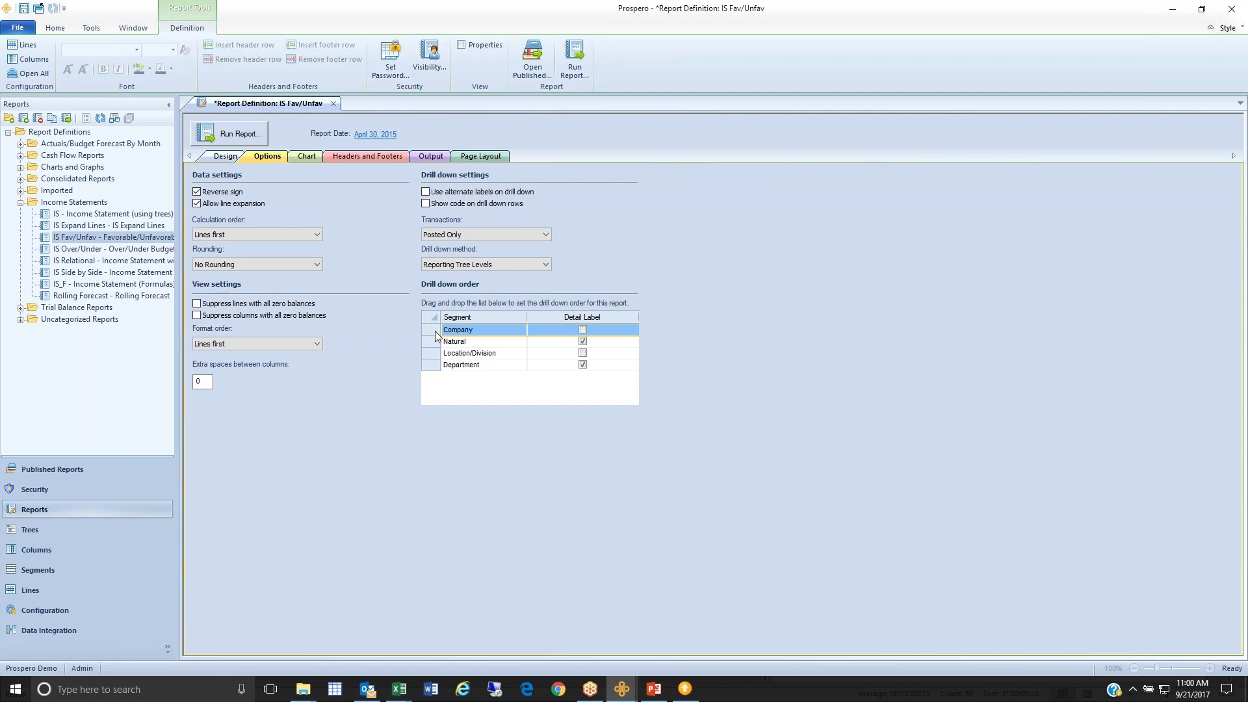
click(435, 342)
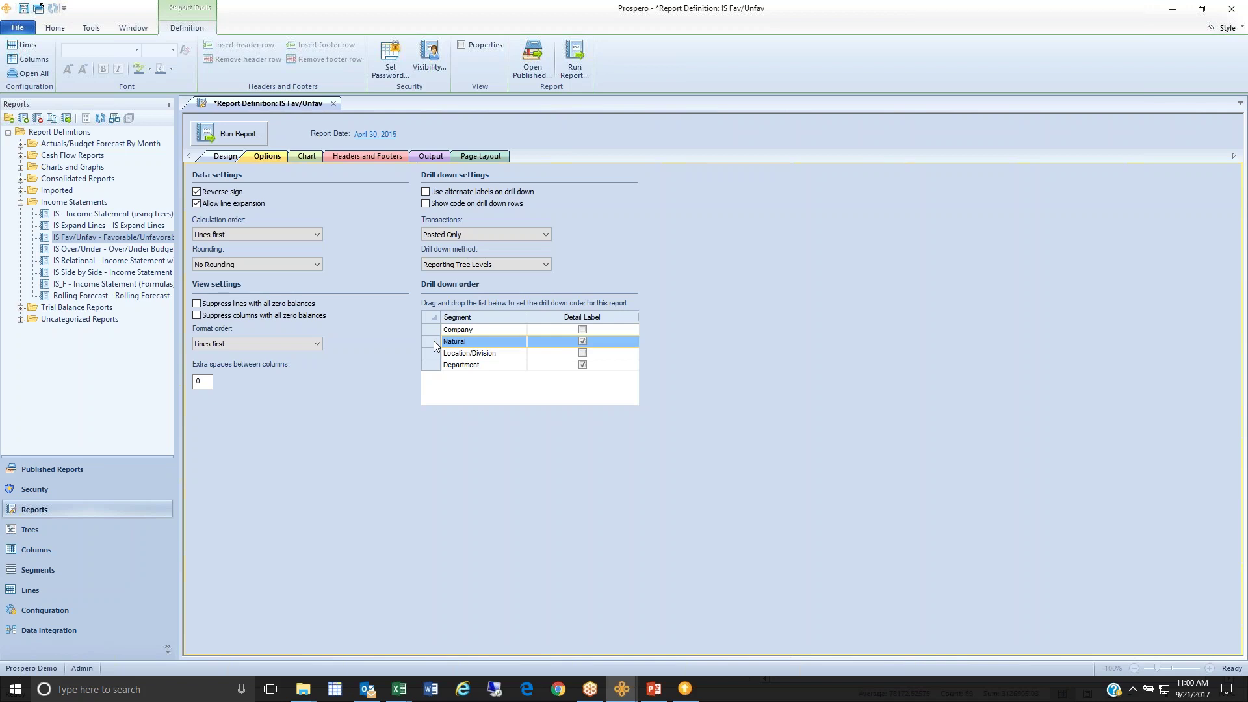
click(435, 354)
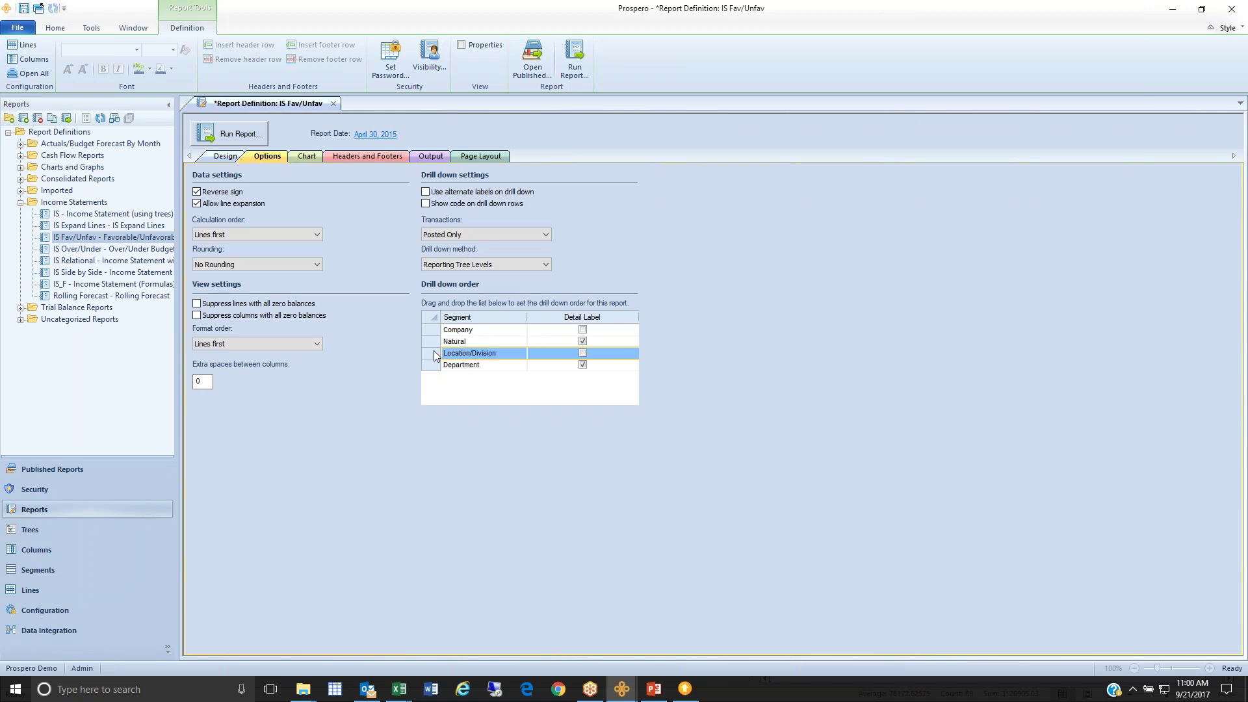
click(436, 365)
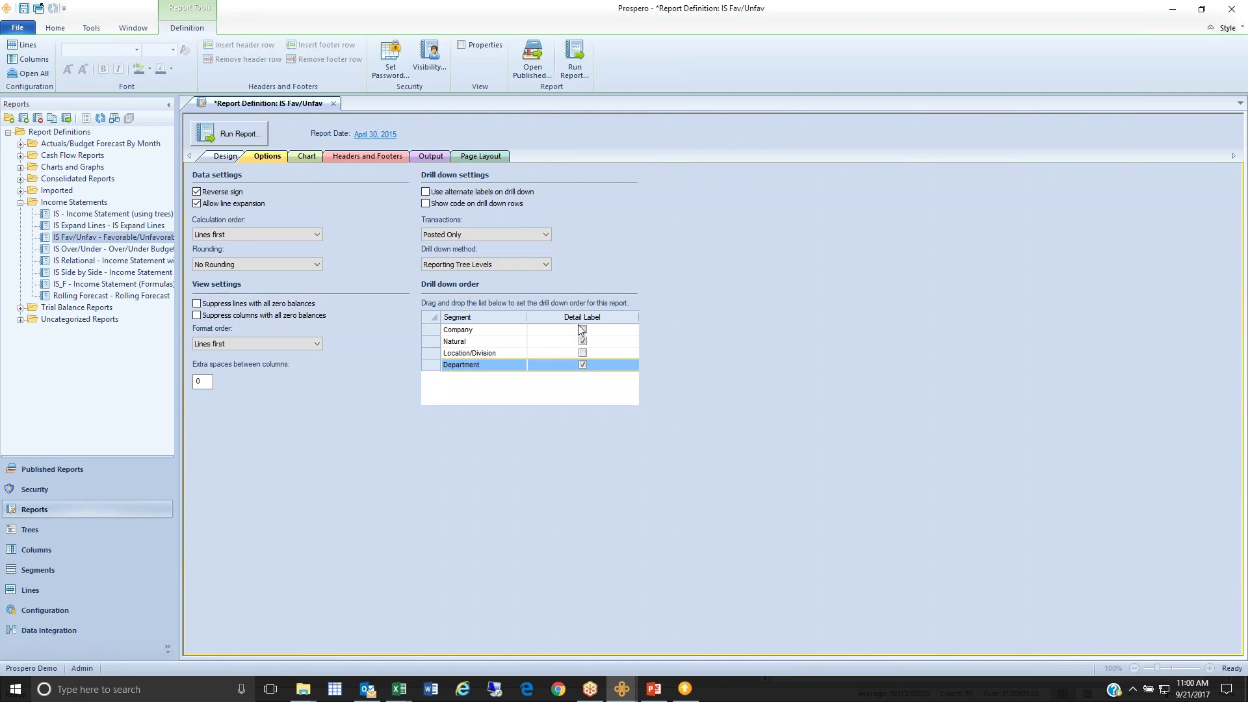
Toggle Department's detail label off and on, and try moving Natural above Company in the drill down order before restoring it
click(583, 365)
click(583, 364)
click(433, 344)
drag(433, 344, 434, 327)
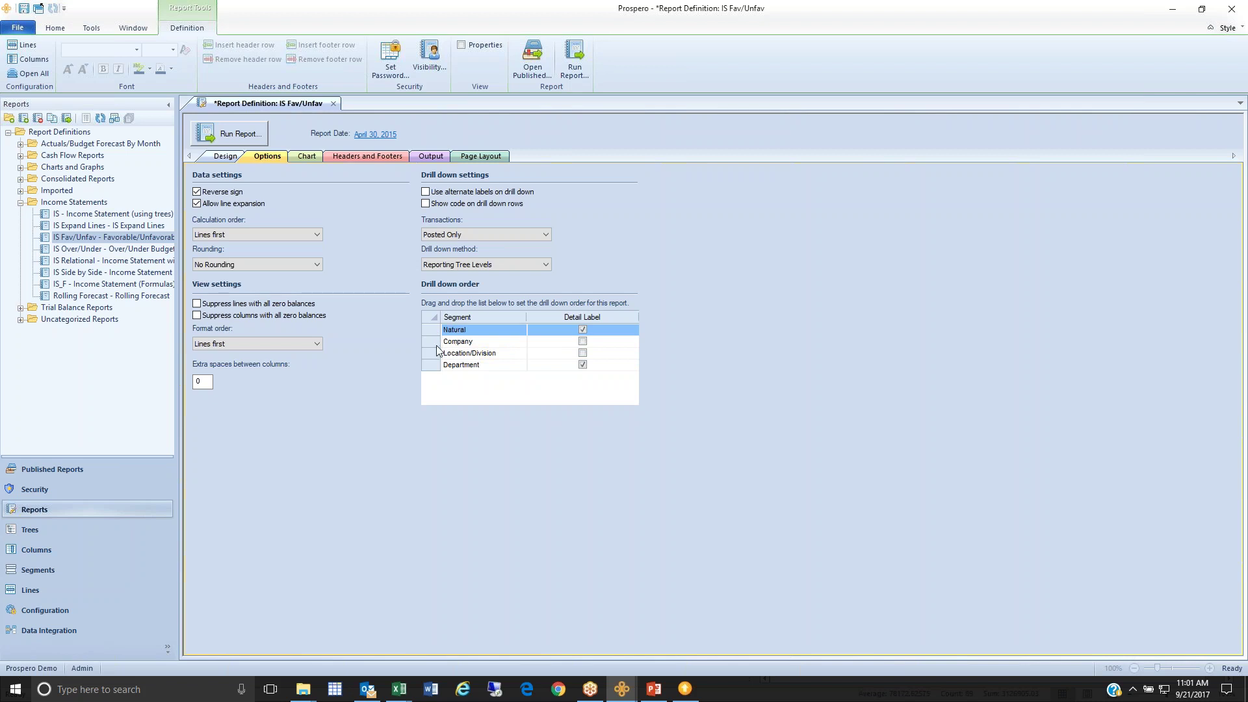
click(437, 343)
drag(436, 343, 436, 327)
Open the run options for the IS Fav/Unfav report and review its Company, Location/Division and Department prompts
click(233, 135)
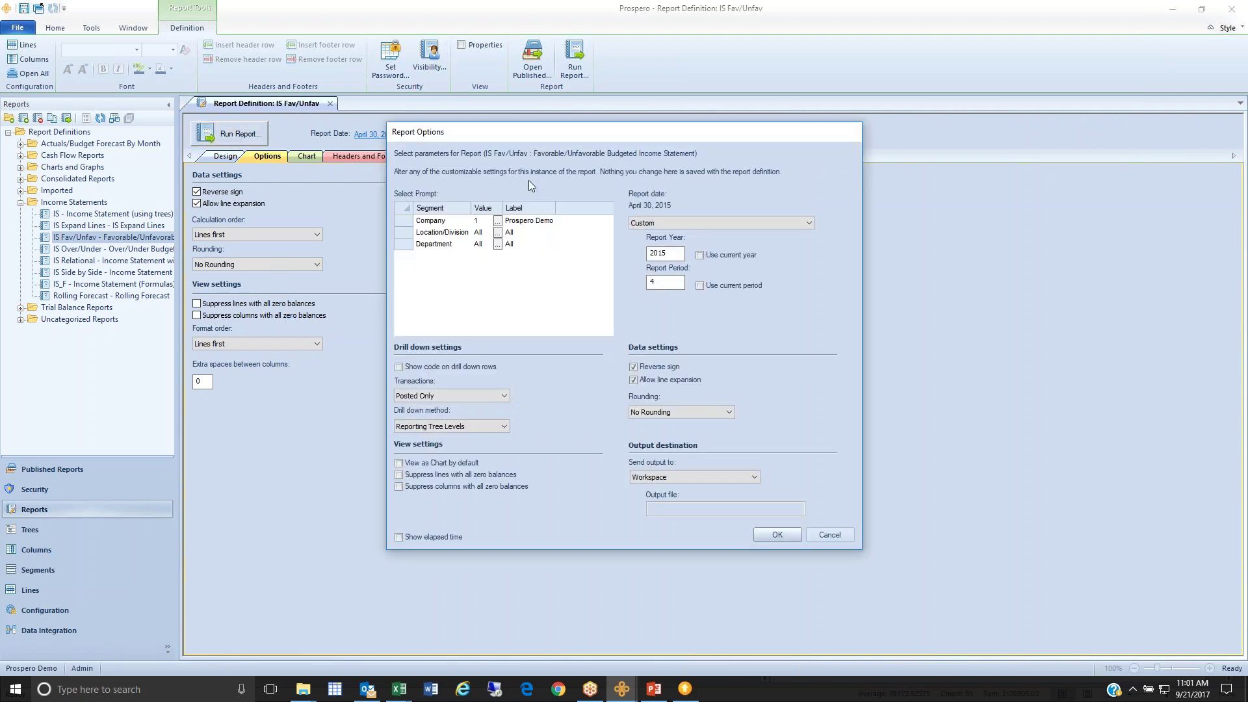
drag(514, 139, 623, 197)
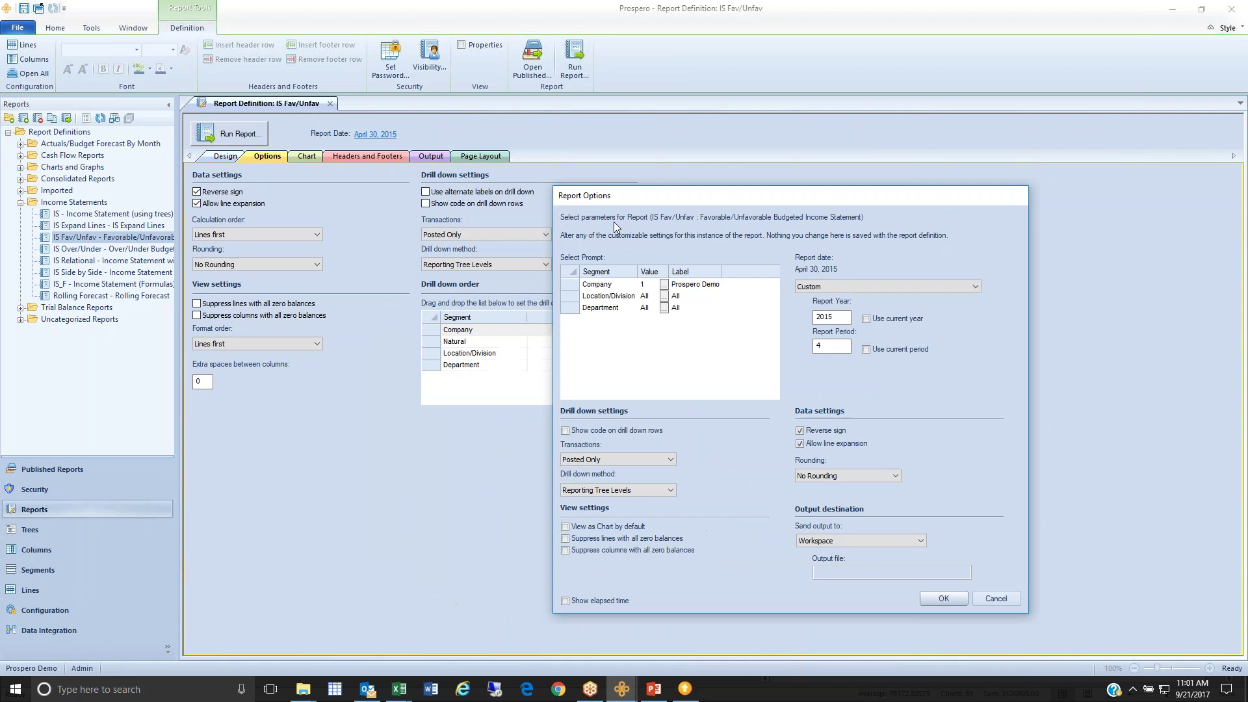
click(571, 286)
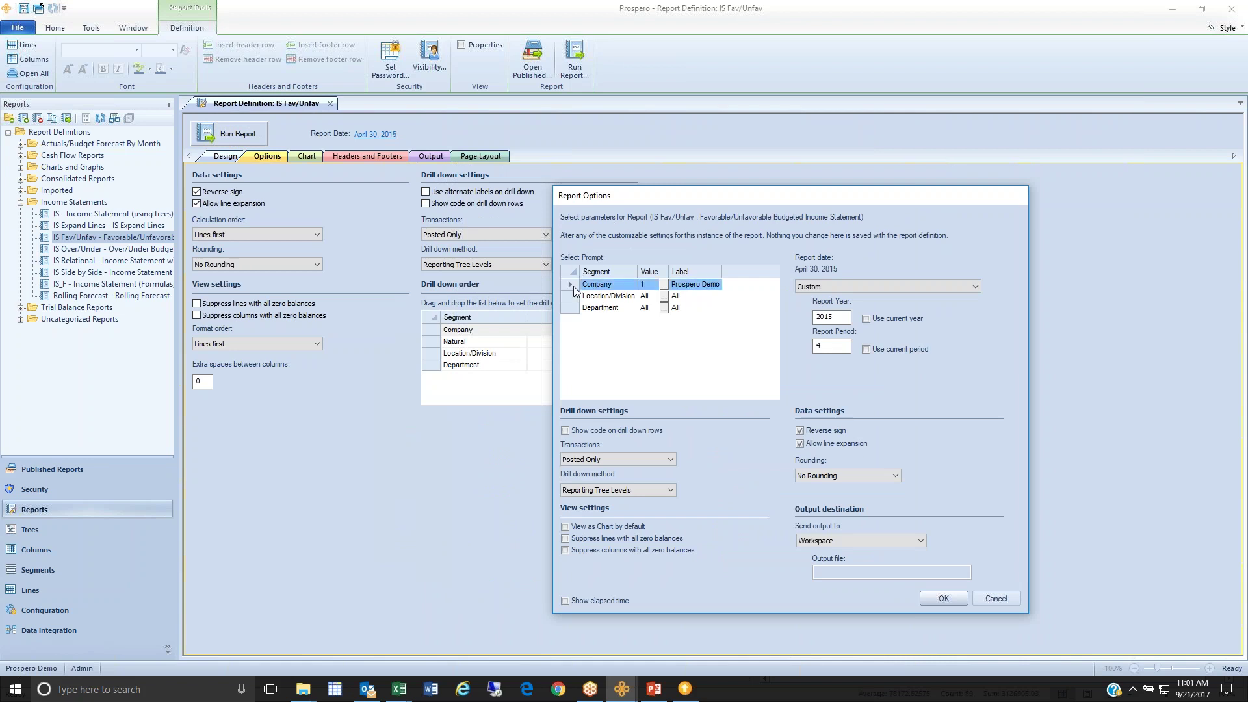
click(571, 298)
click(570, 308)
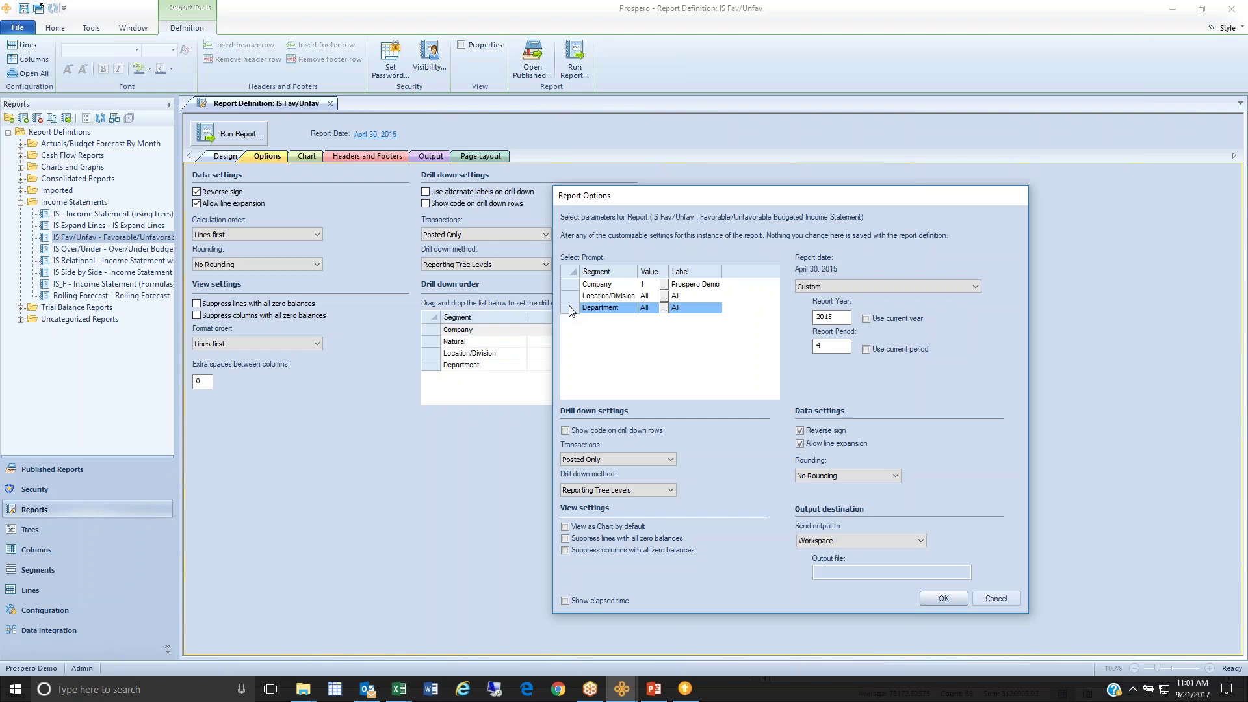
click(572, 286)
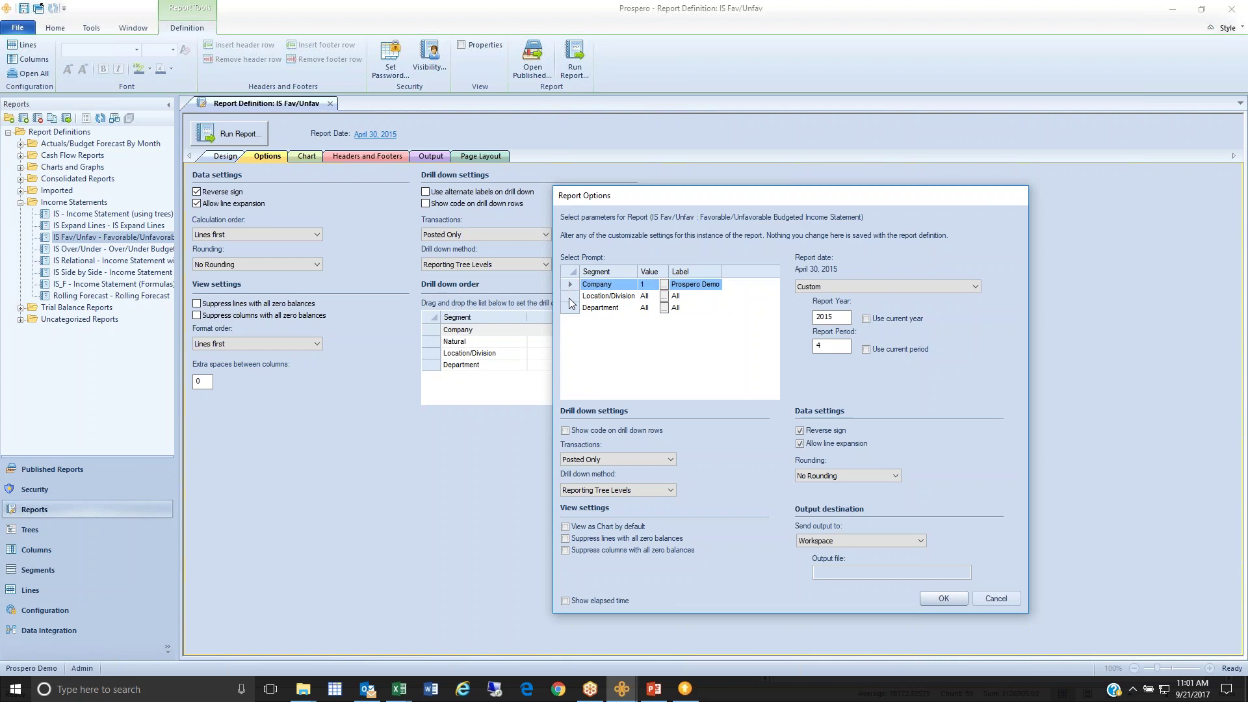
click(569, 298)
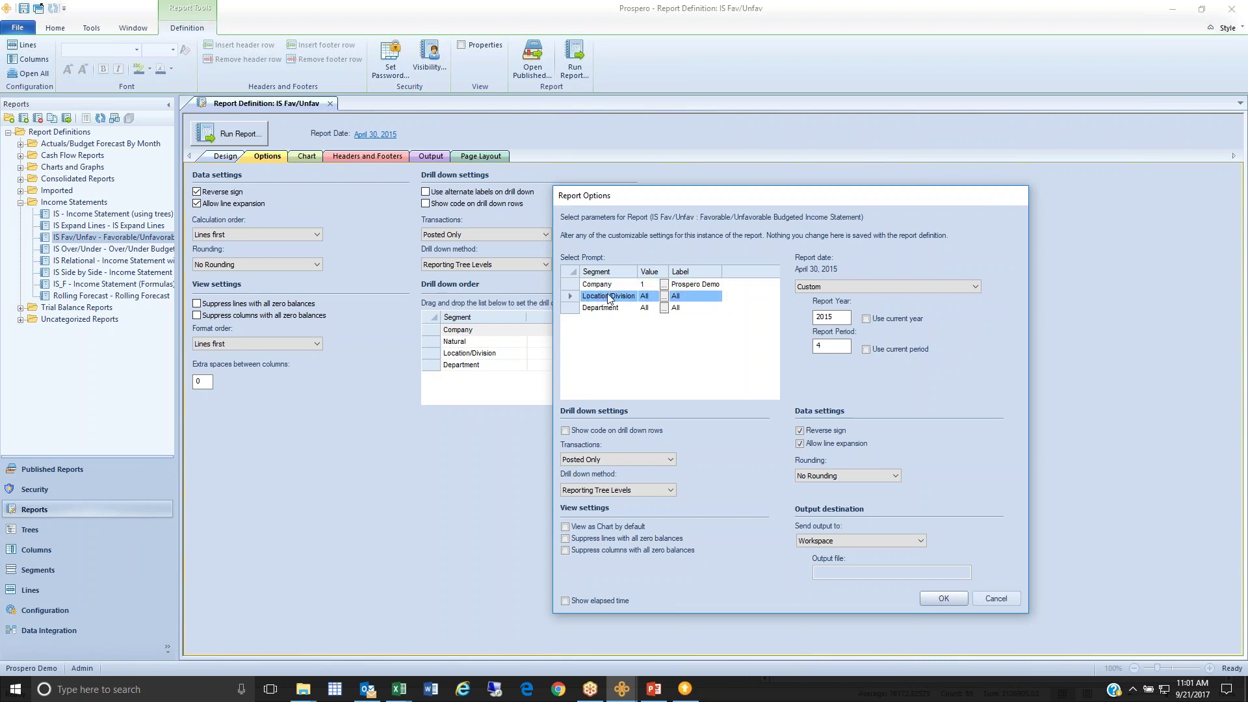
Open the Location/Division tree selection, look over the Southern Region trees and expand Total Company by Division
click(664, 297)
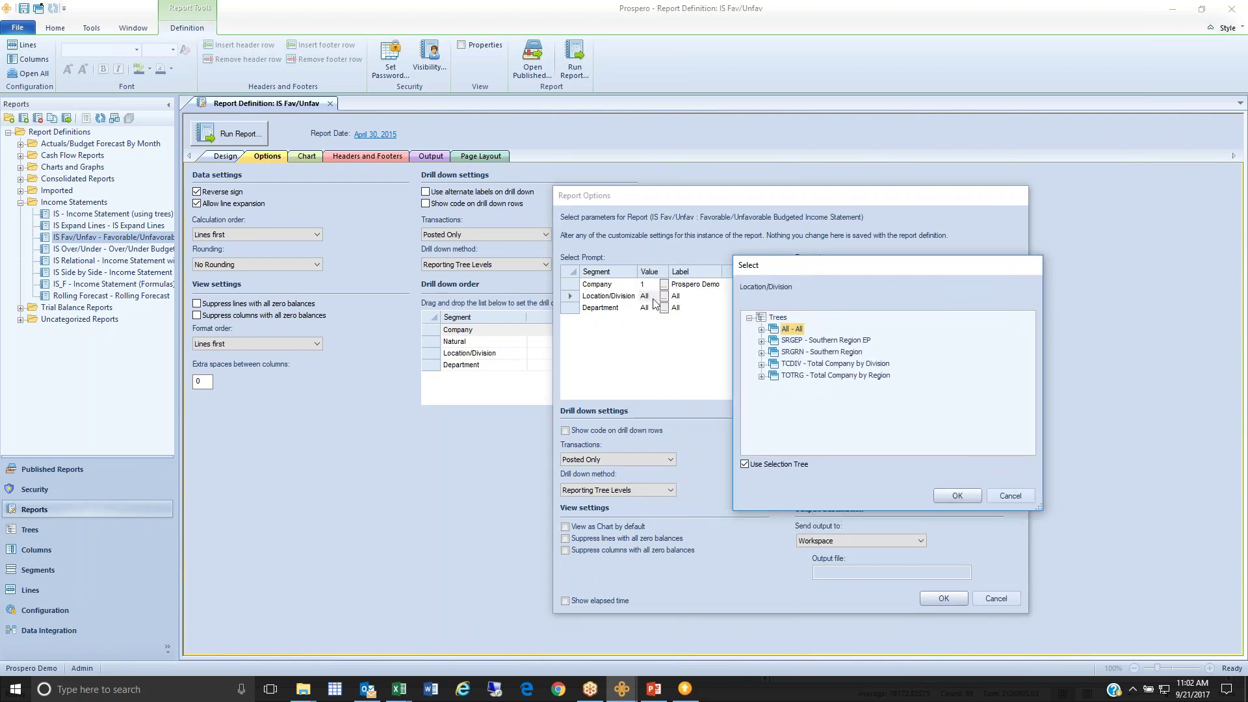
click(794, 341)
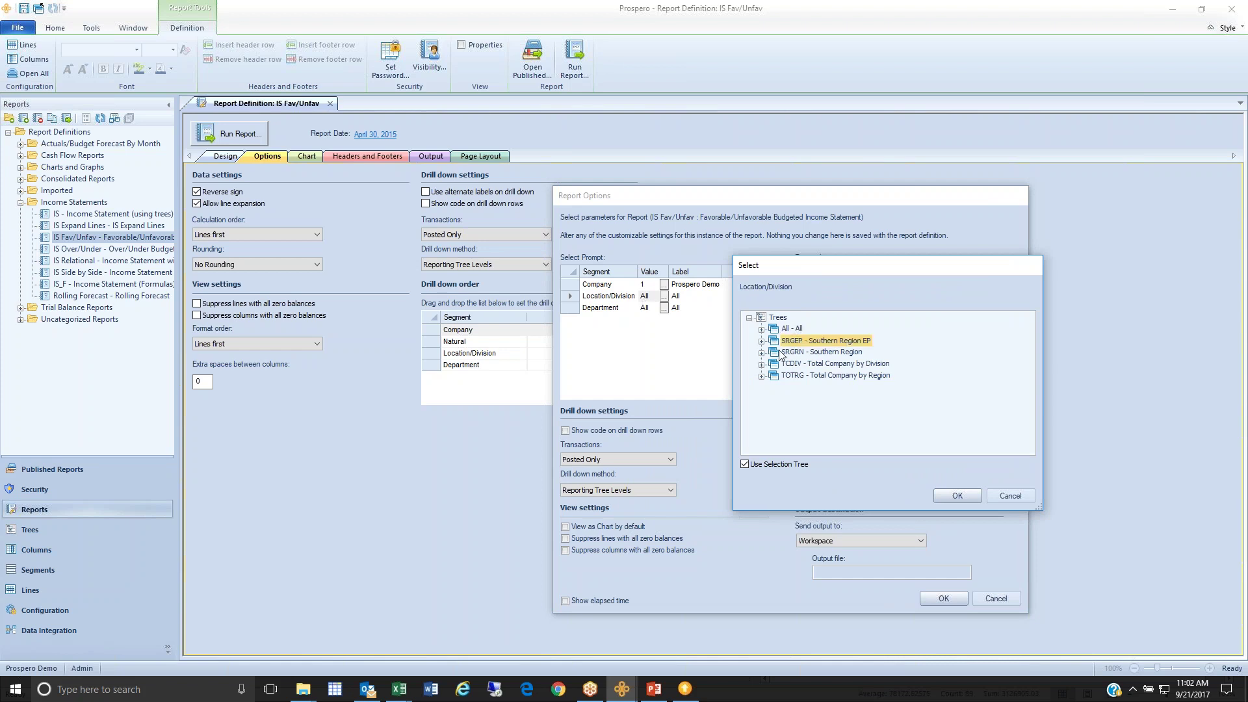
click(806, 352)
click(805, 364)
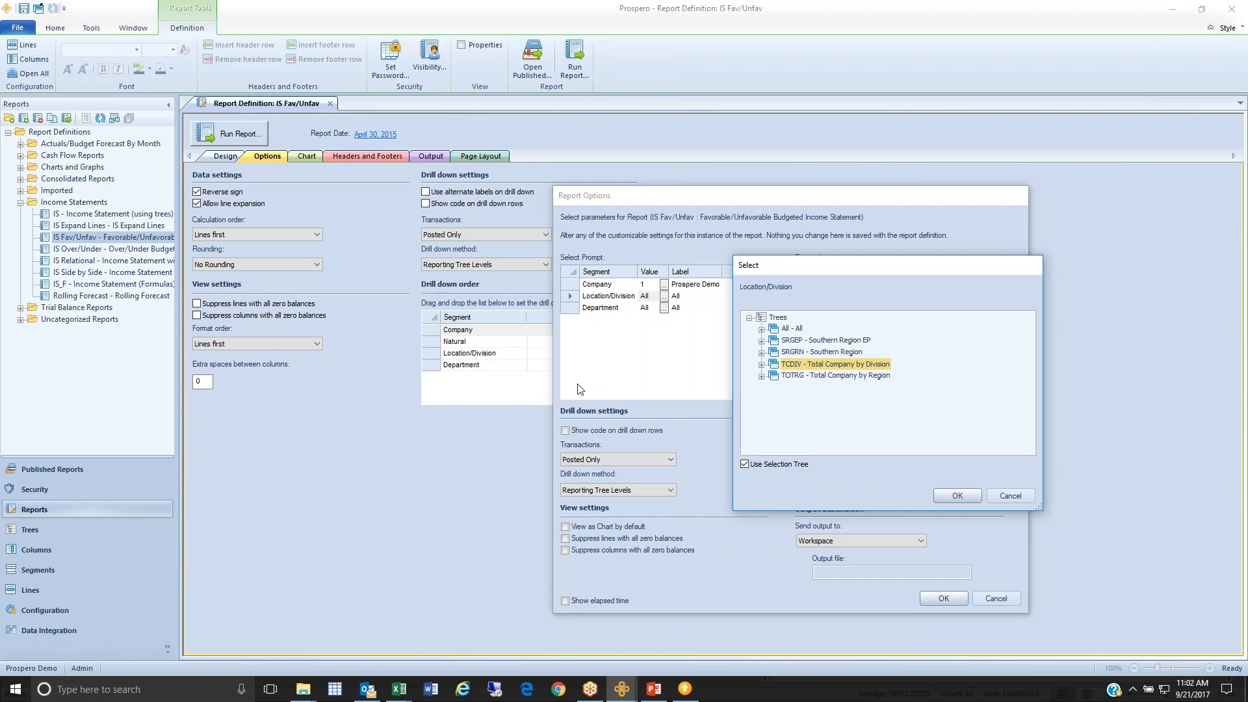
click(761, 365)
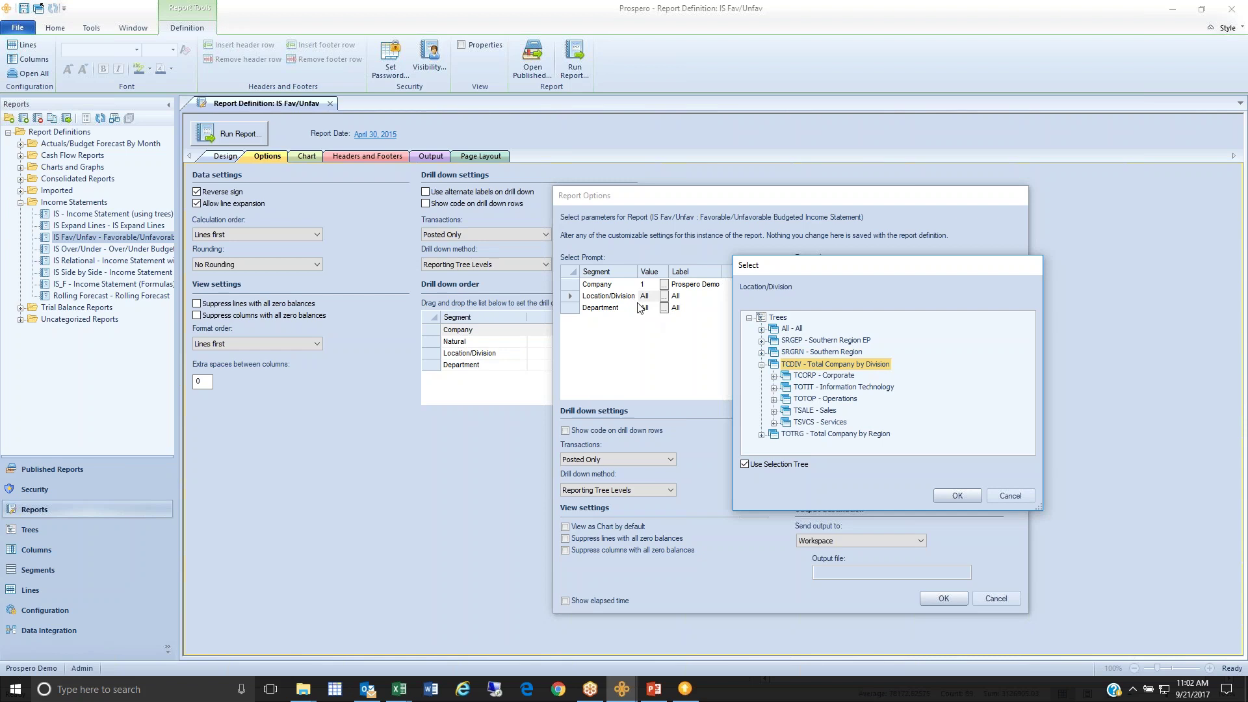
Examine the locations under Corporate, Information Technology, Operations and Sales, and collapse the Total Company by Division tree
click(811, 378)
click(812, 388)
click(773, 376)
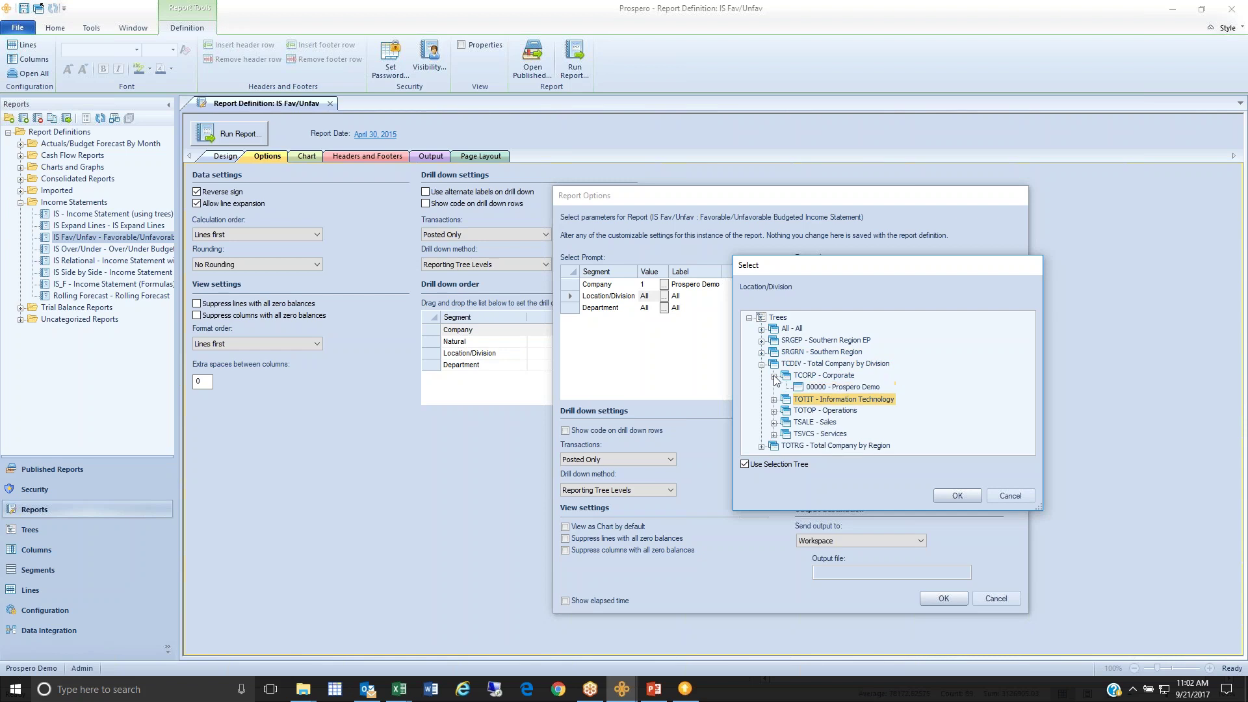
click(774, 376)
click(774, 388)
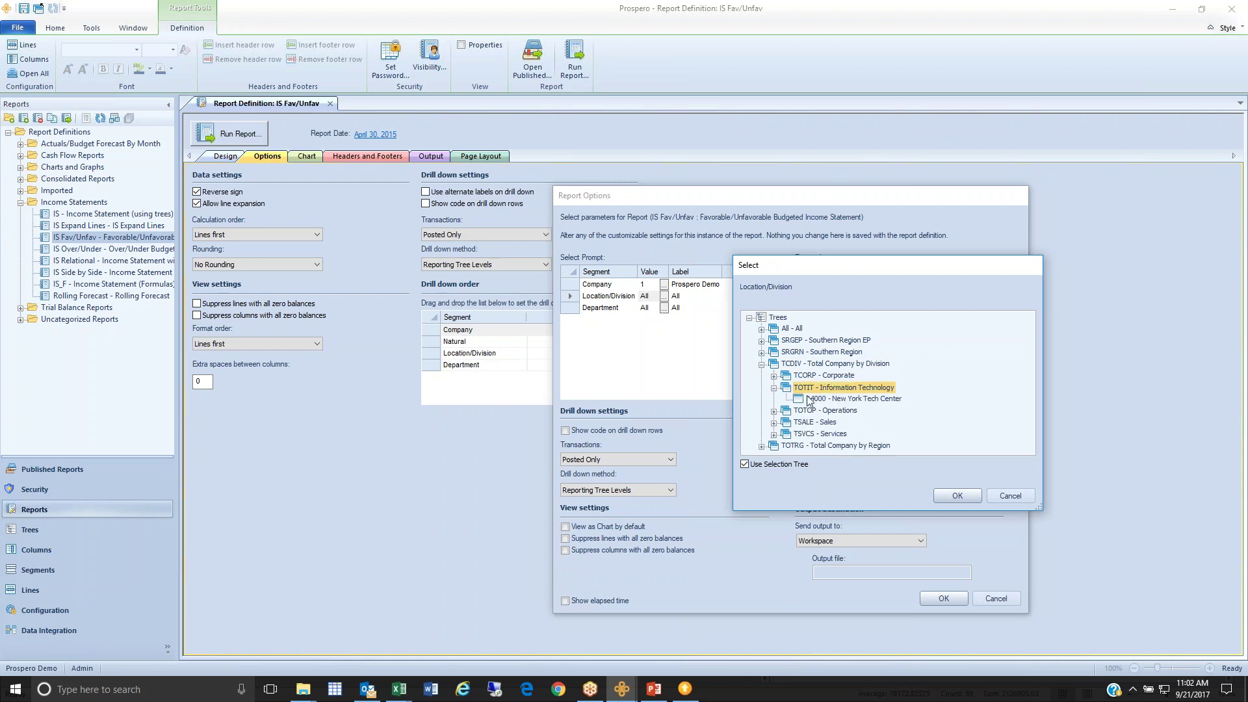
click(774, 388)
click(774, 399)
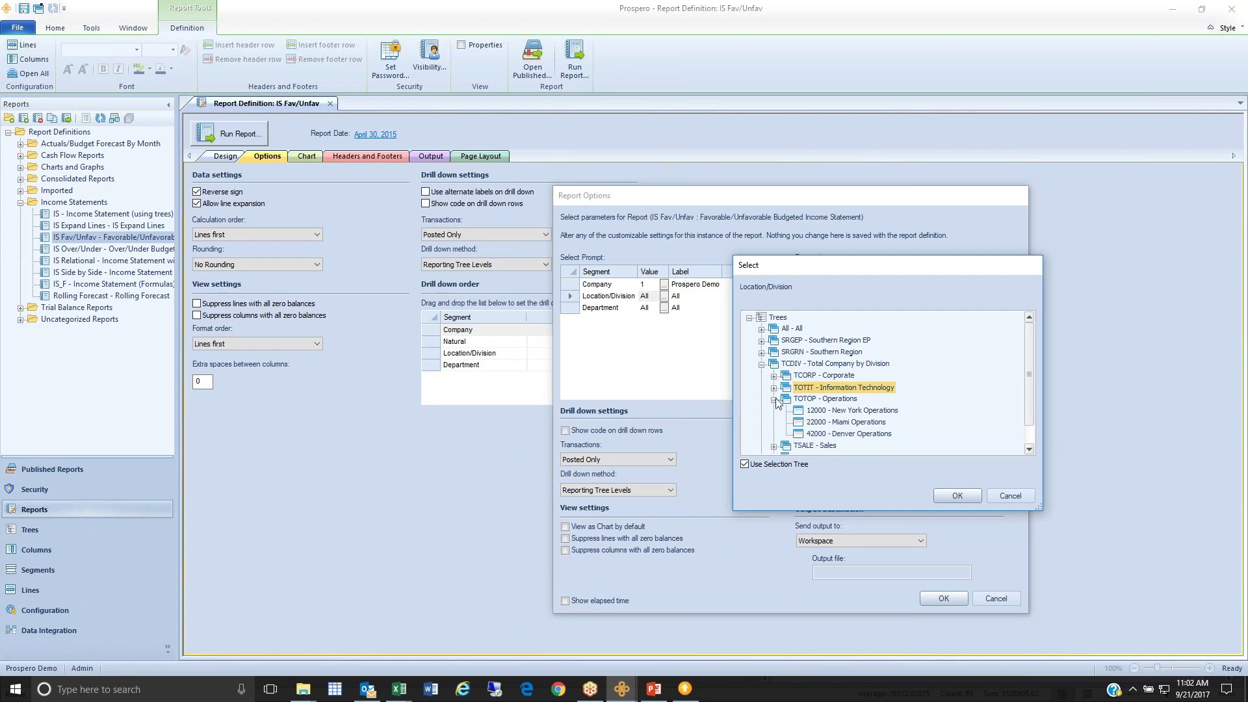
click(773, 399)
click(774, 410)
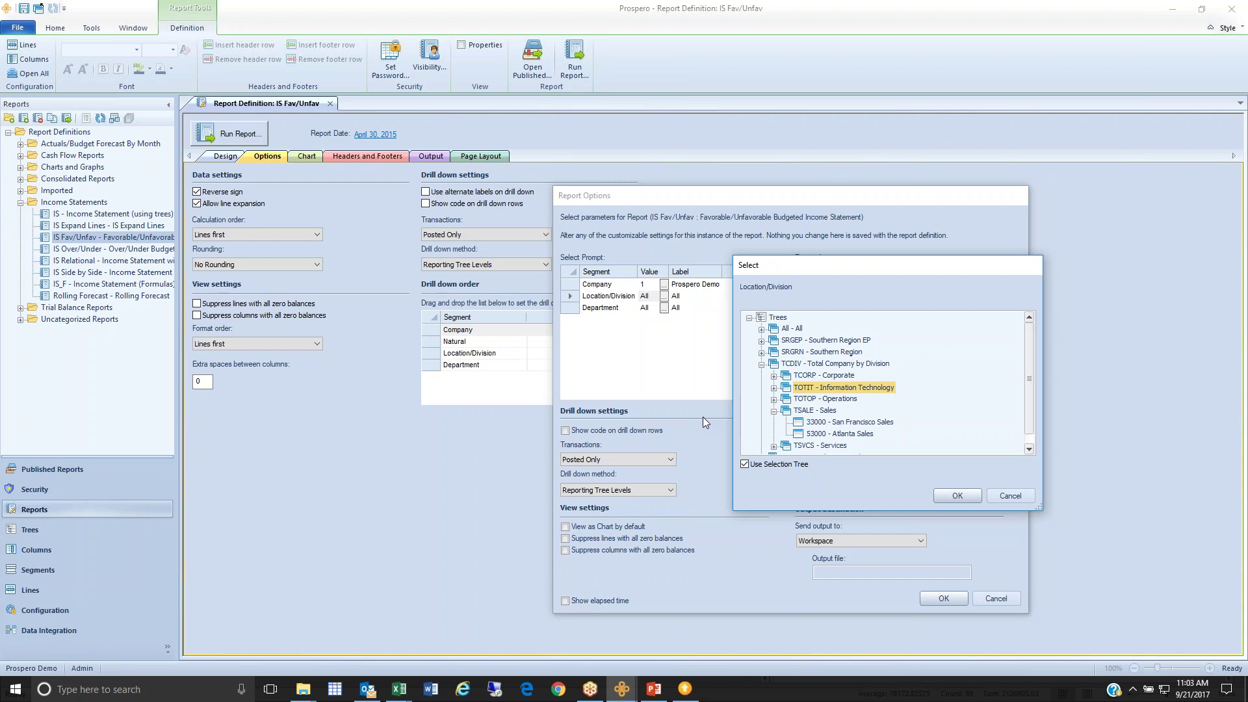
click(762, 365)
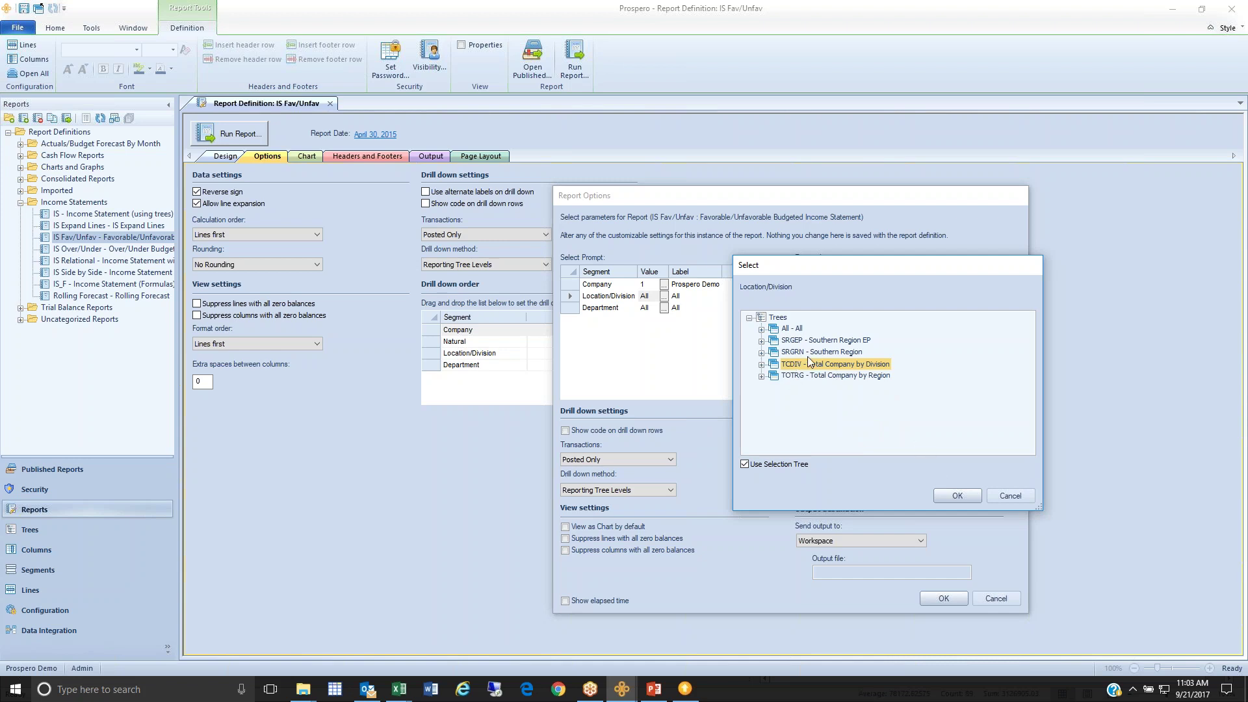
Apply the TCDIV - Total Company by Division tree to the Location/Division prompt and look over the Transactions options
click(954, 495)
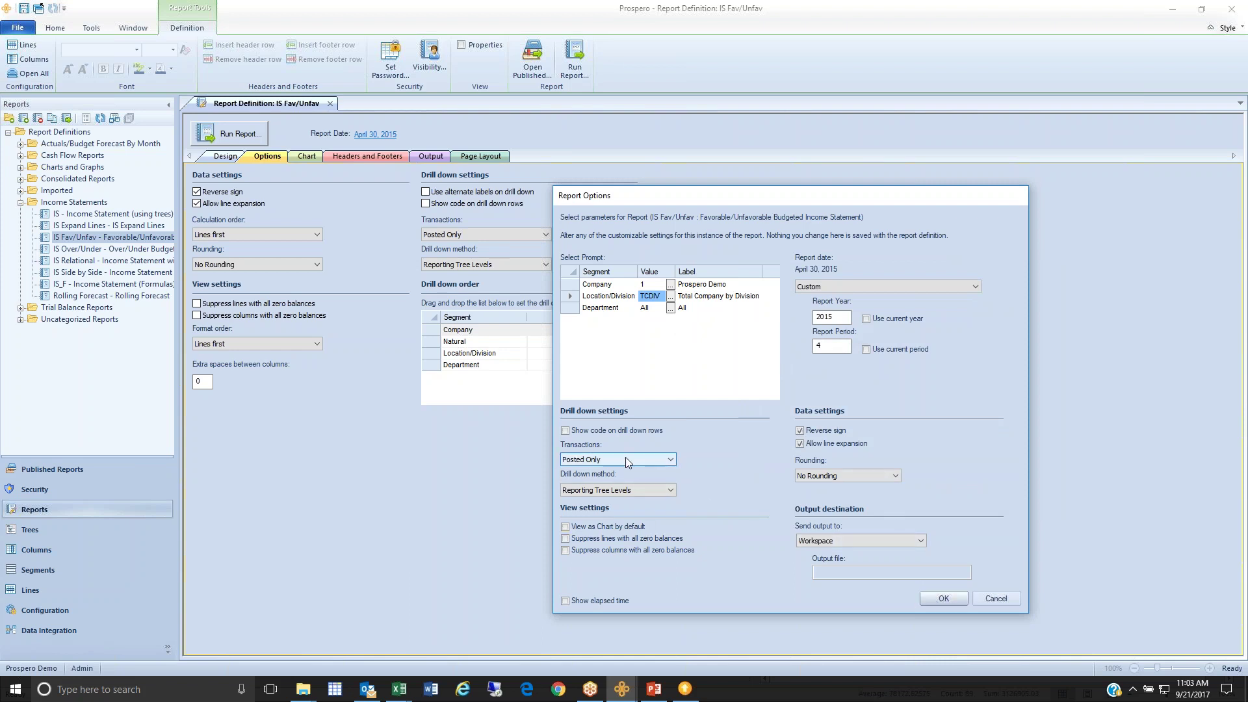
click(669, 461)
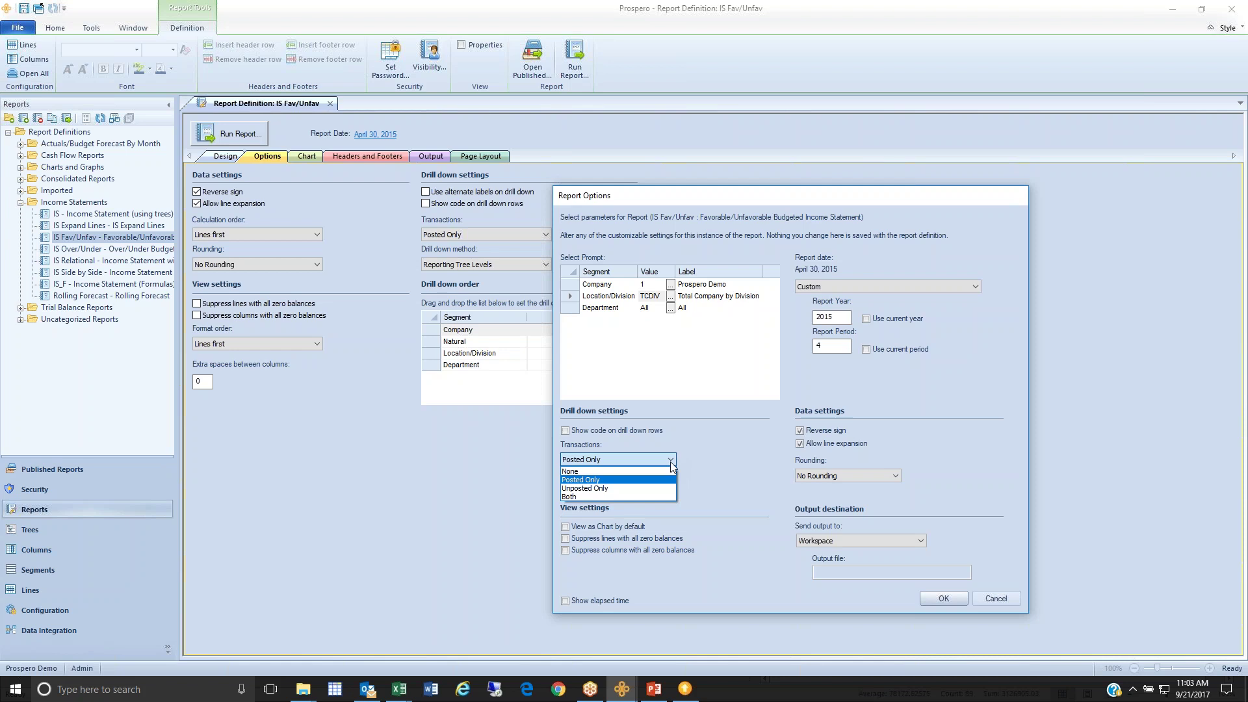
click(670, 463)
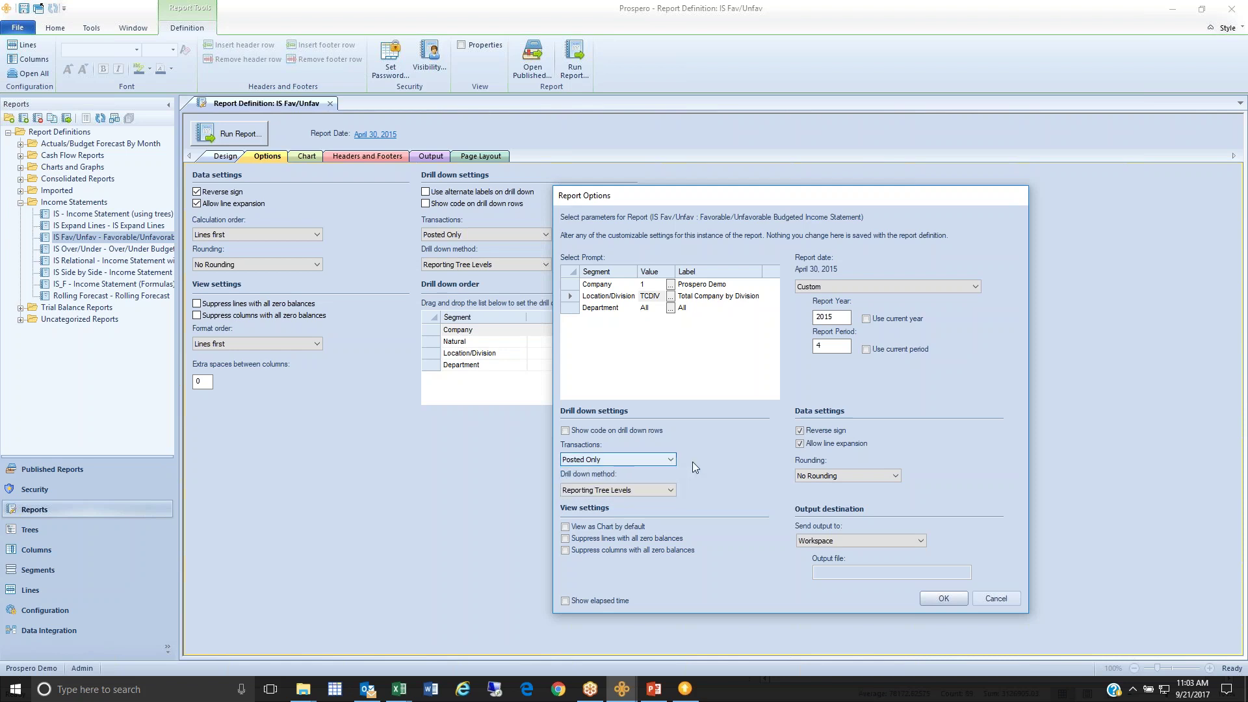
Review the rounding choices, set Rounding to Whole Numbers for this run, and run the IS Fav/Unfav report
click(895, 476)
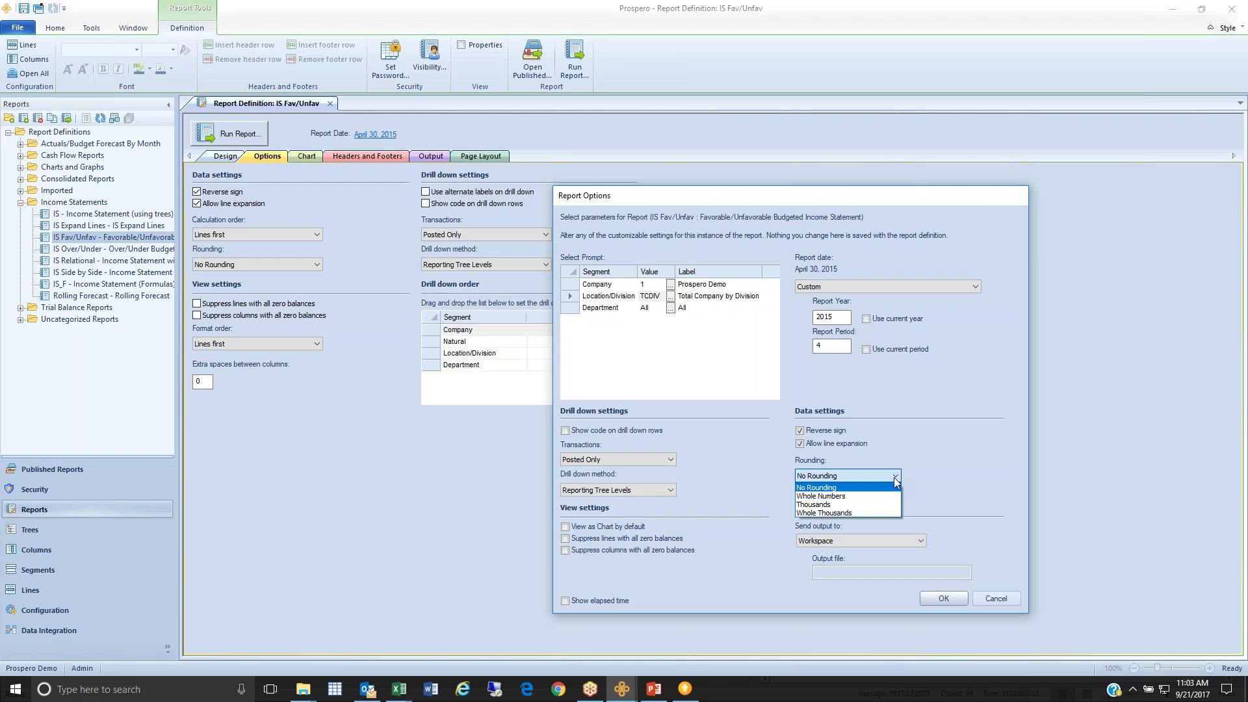
click(895, 481)
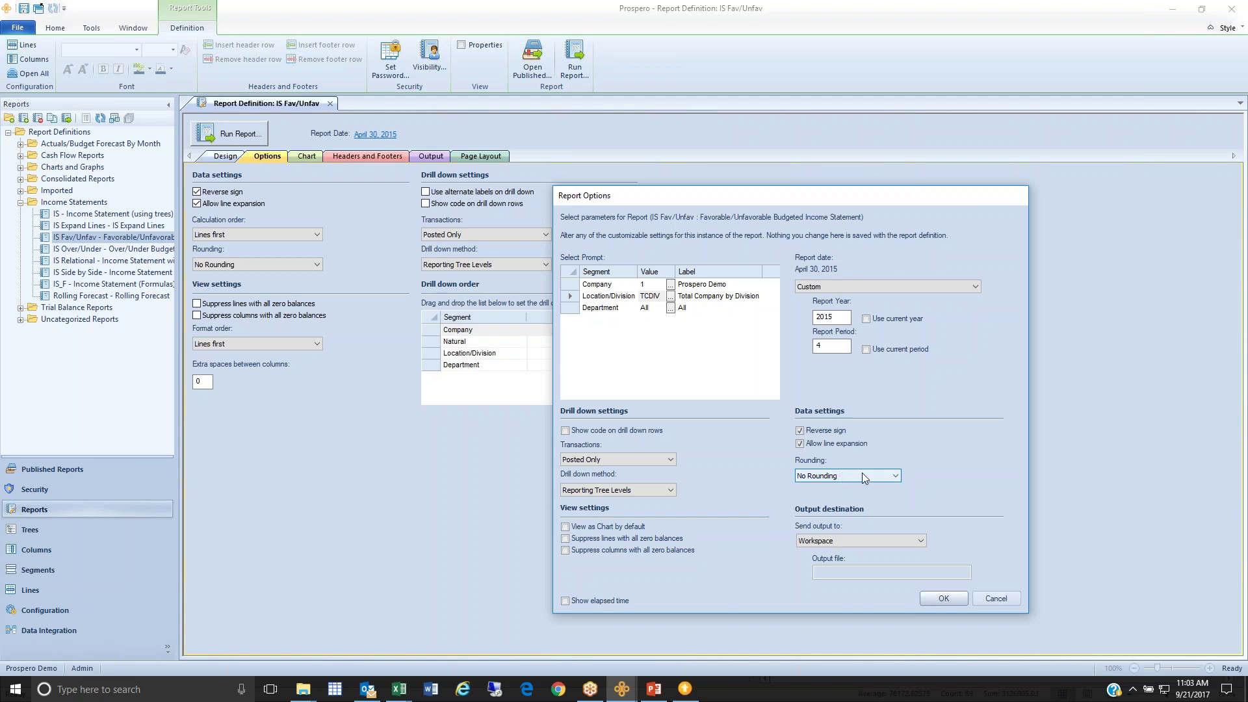
click(893, 478)
click(854, 497)
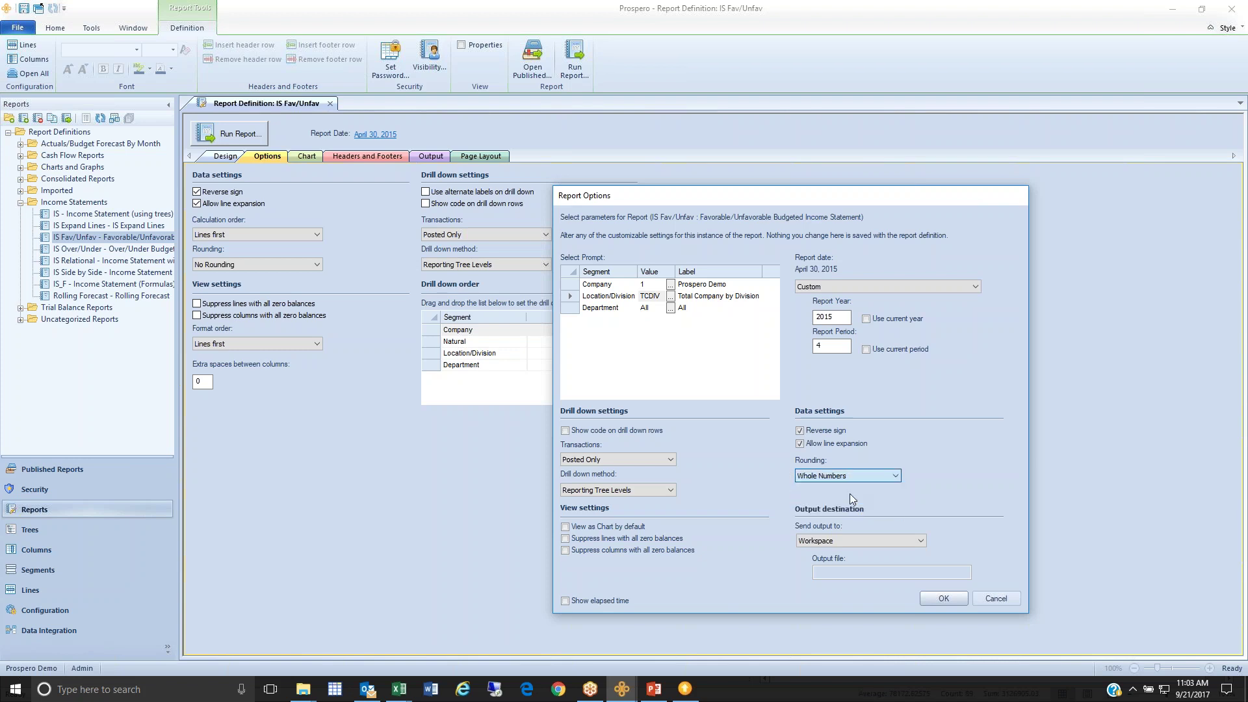
click(943, 598)
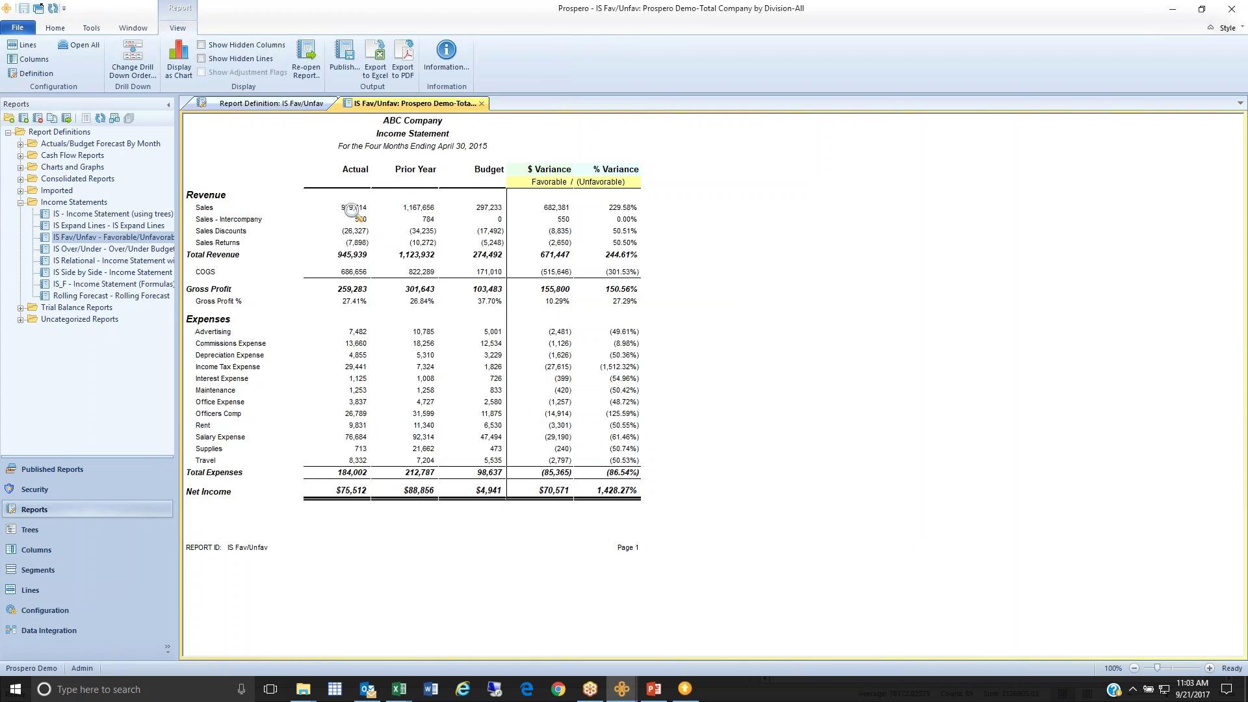
Drill down on the actual Sales amount, look at the Sales and Services divisions, and close the drill-down report
double_click(356, 210)
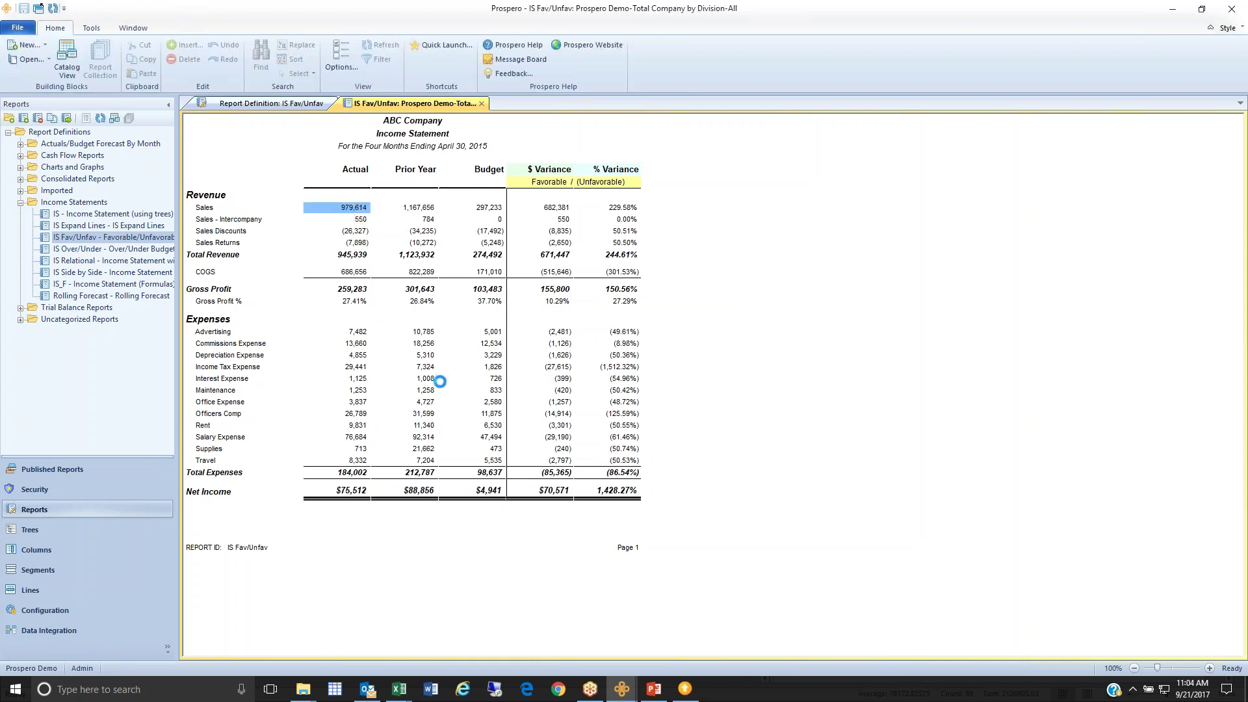
click(199, 195)
click(200, 205)
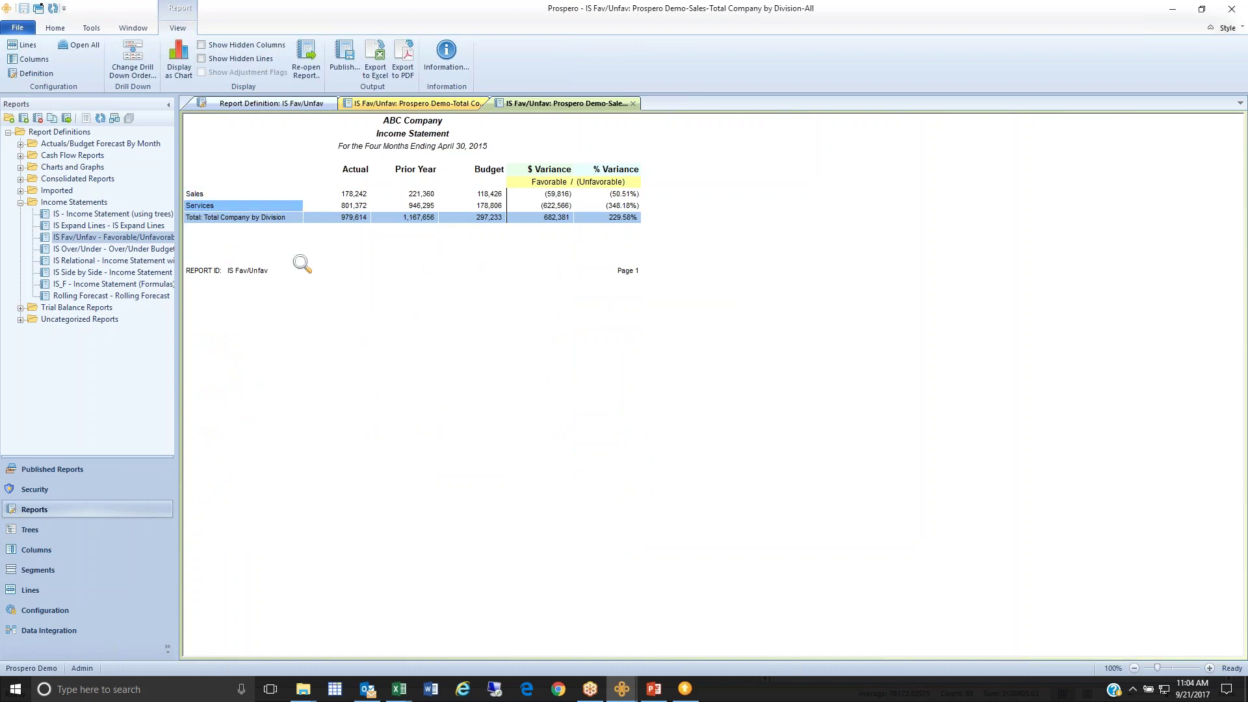
click(633, 104)
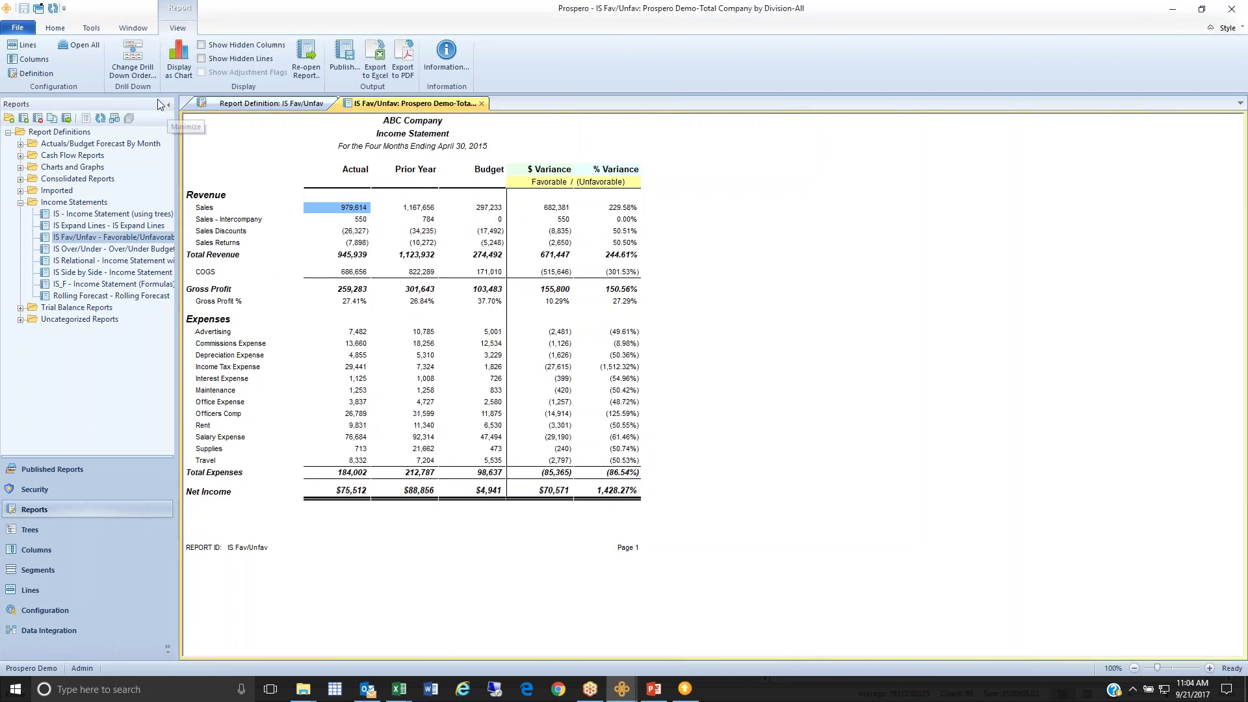
Move Natural above Company in this report's drill down order and check it by drilling into the actual Sales amount
click(135, 68)
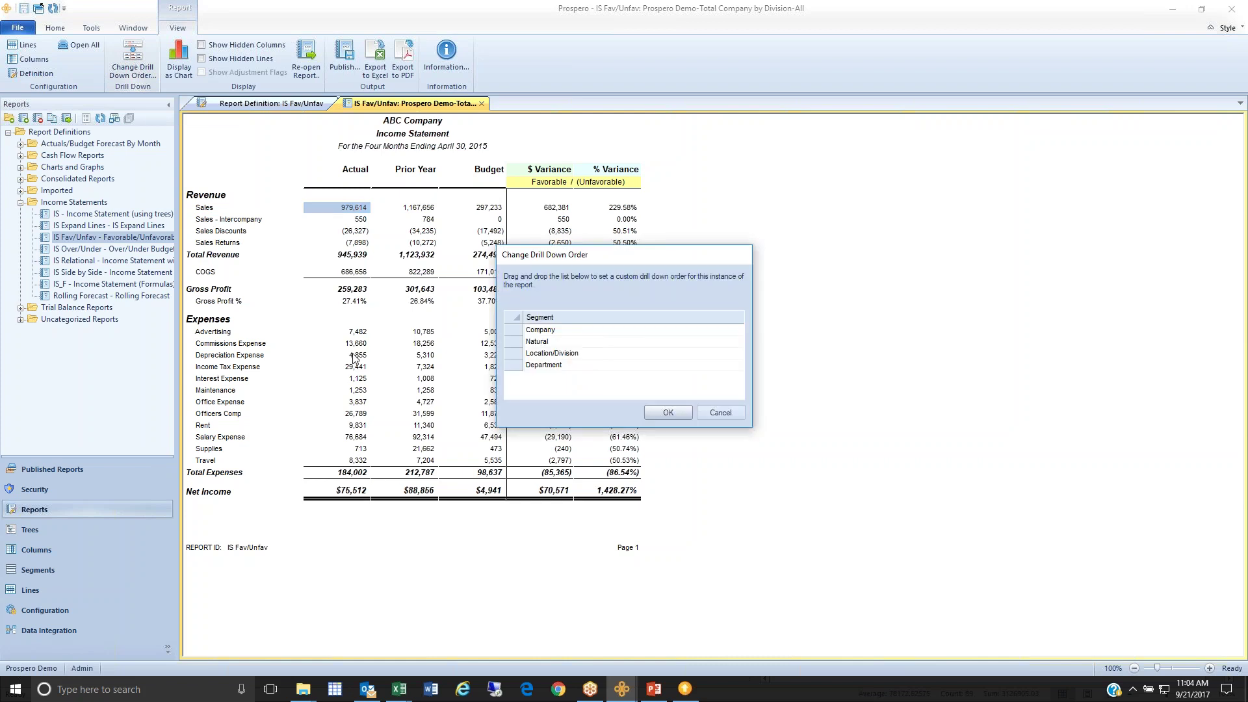
click(512, 344)
drag(511, 346, 515, 330)
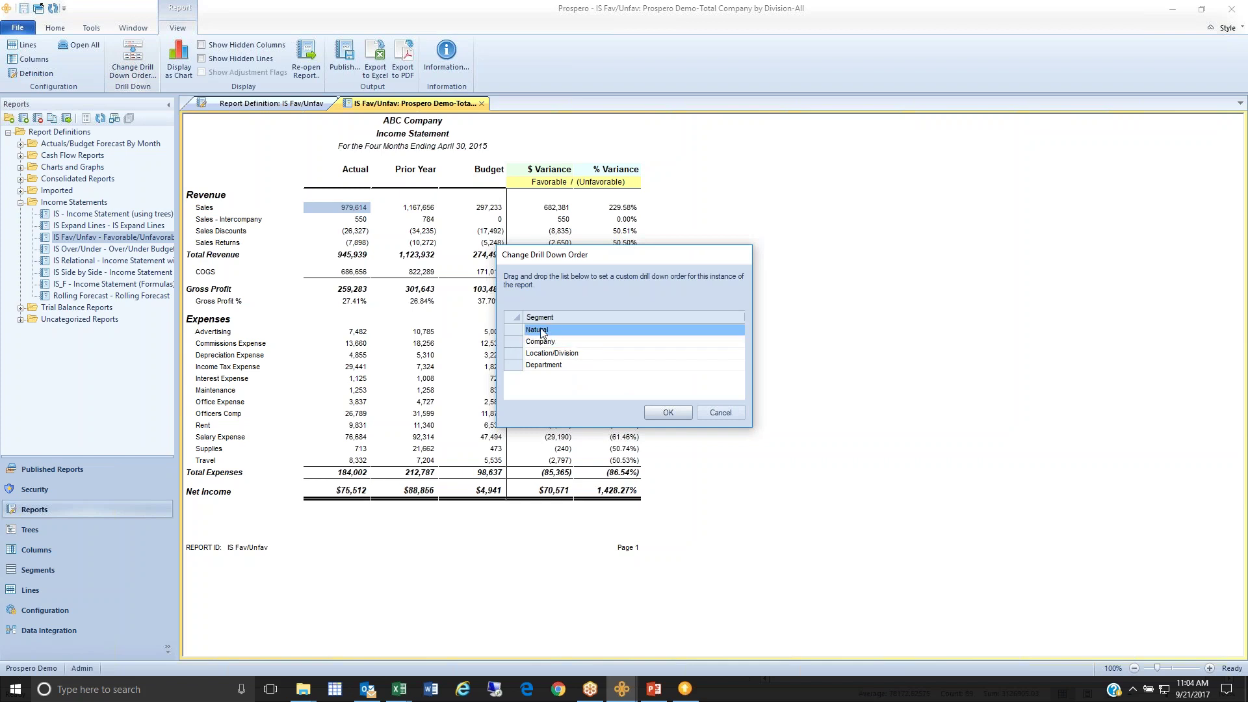
click(670, 412)
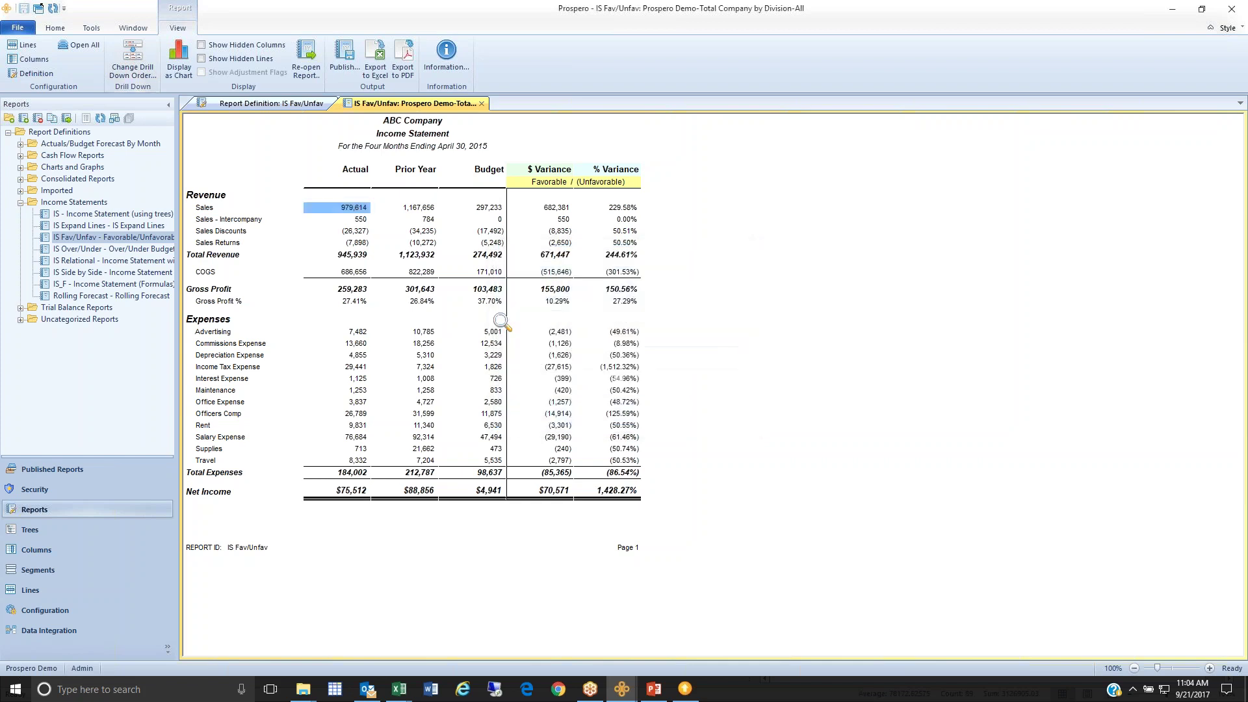
double_click(358, 207)
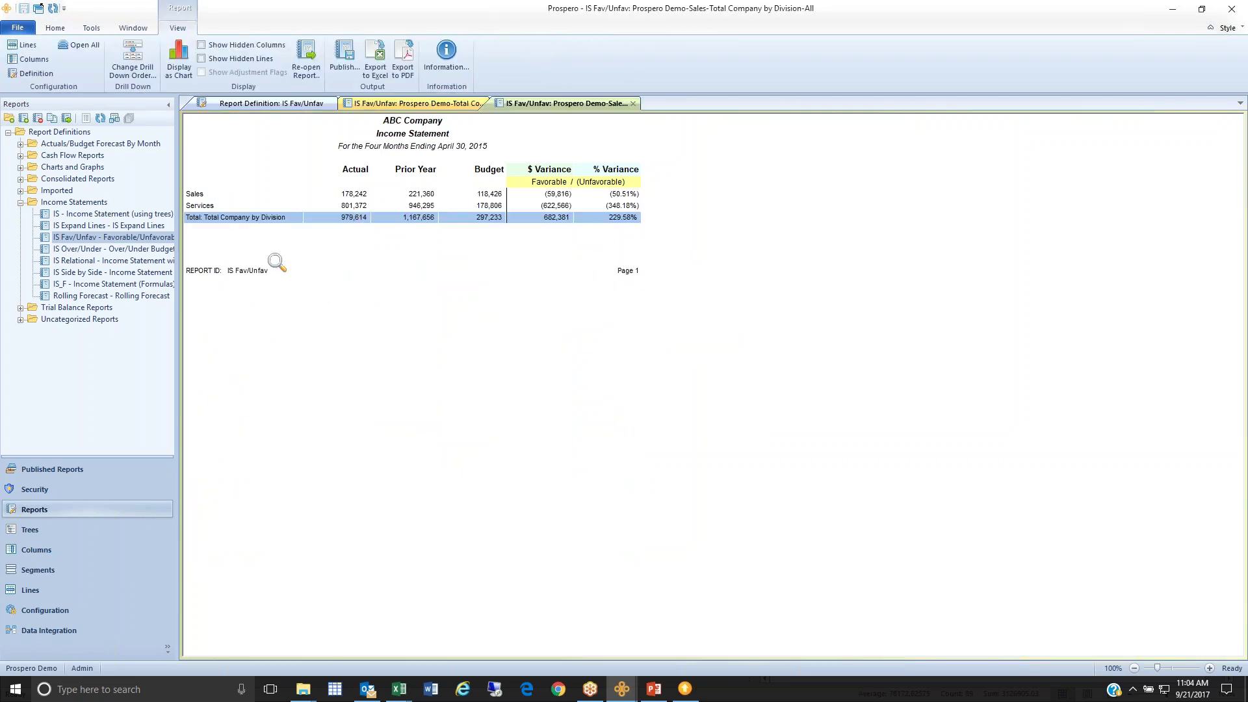
click(634, 104)
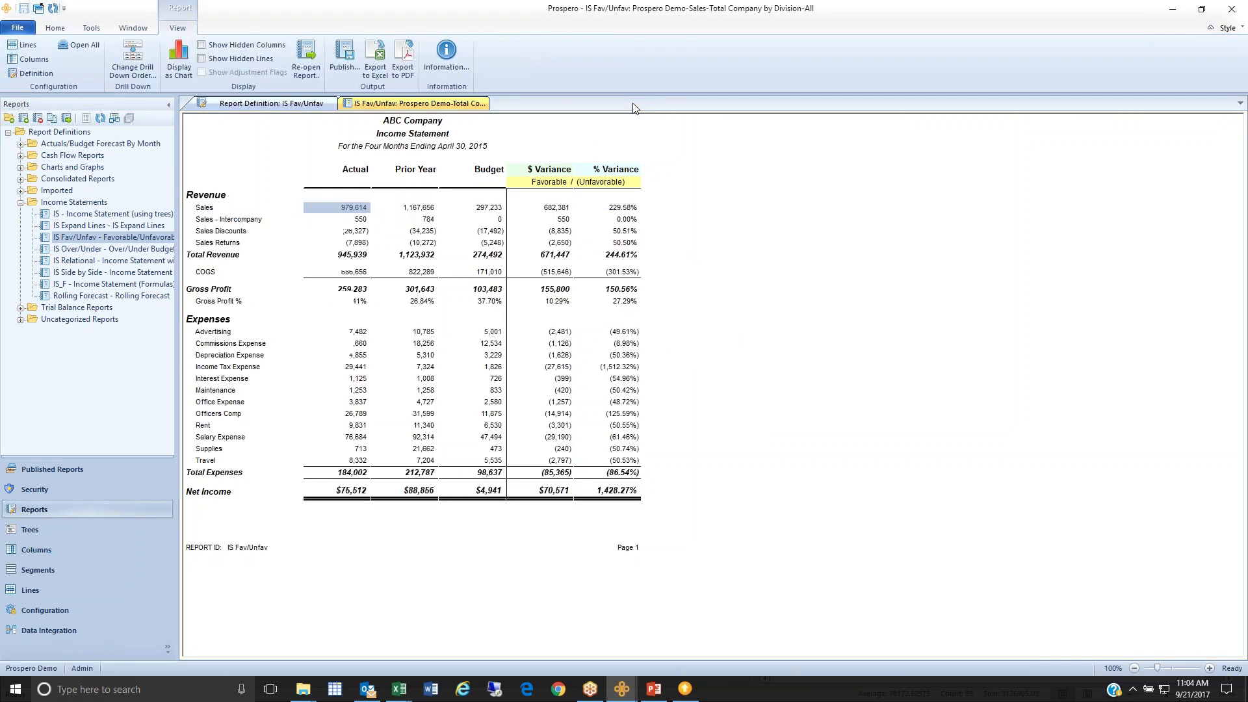
Re-open the report with the Department prompt set to the SEP - Sales EP tree and drill down into San Francisco Sales
click(304, 71)
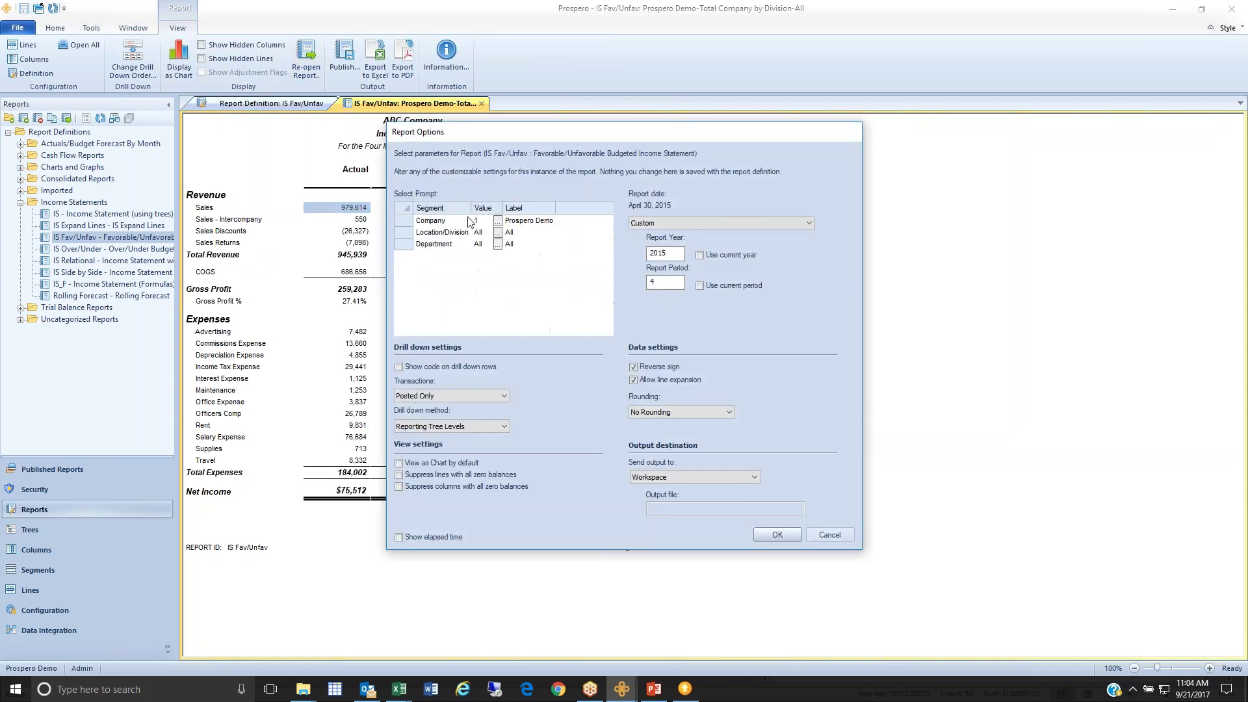
click(407, 247)
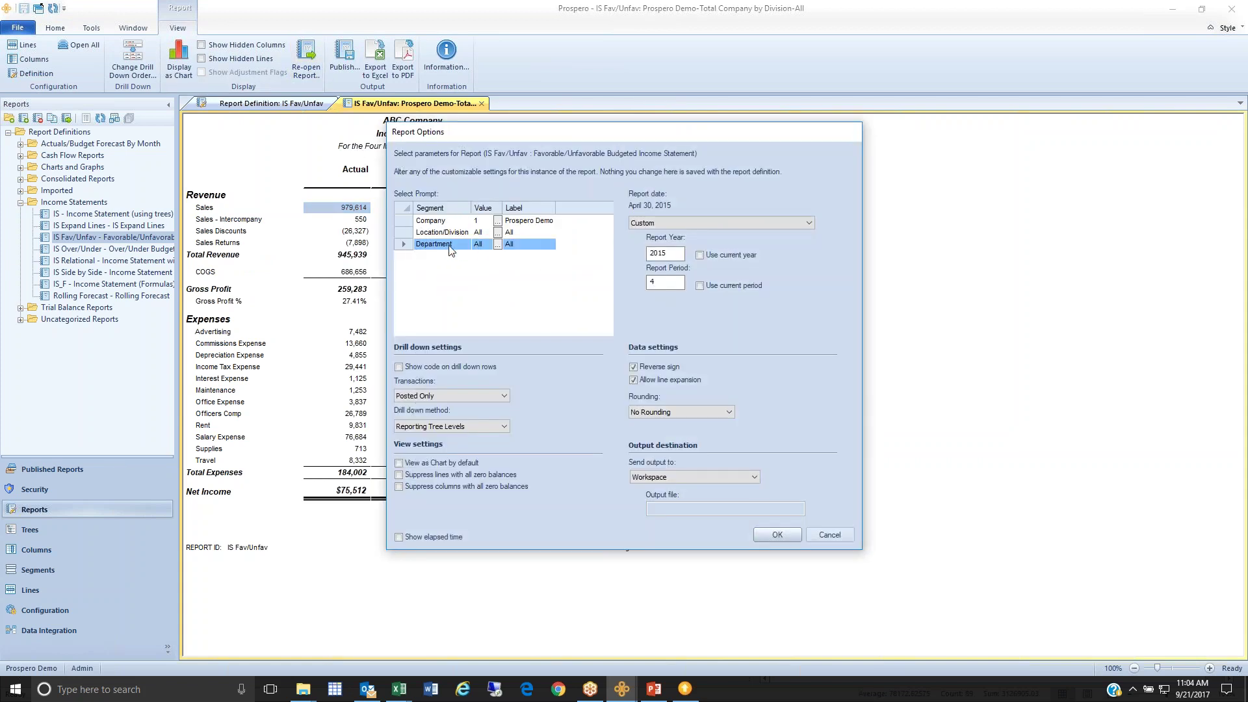
click(498, 245)
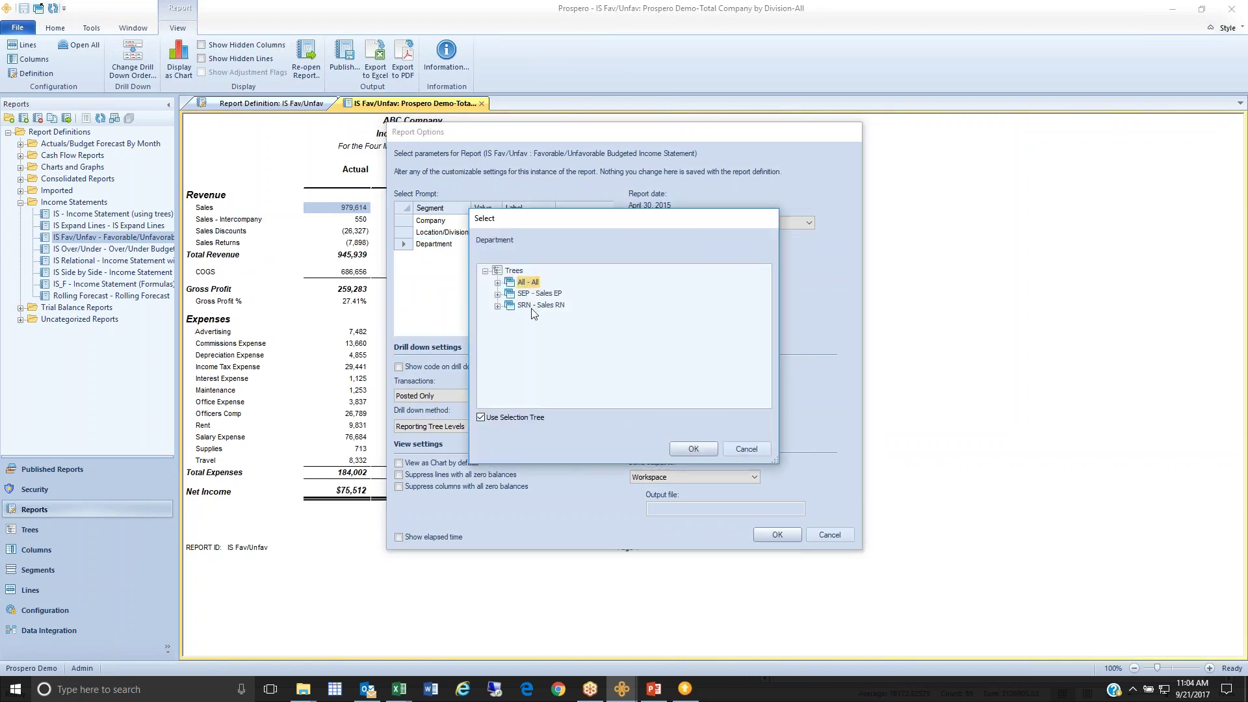
click(530, 295)
click(694, 449)
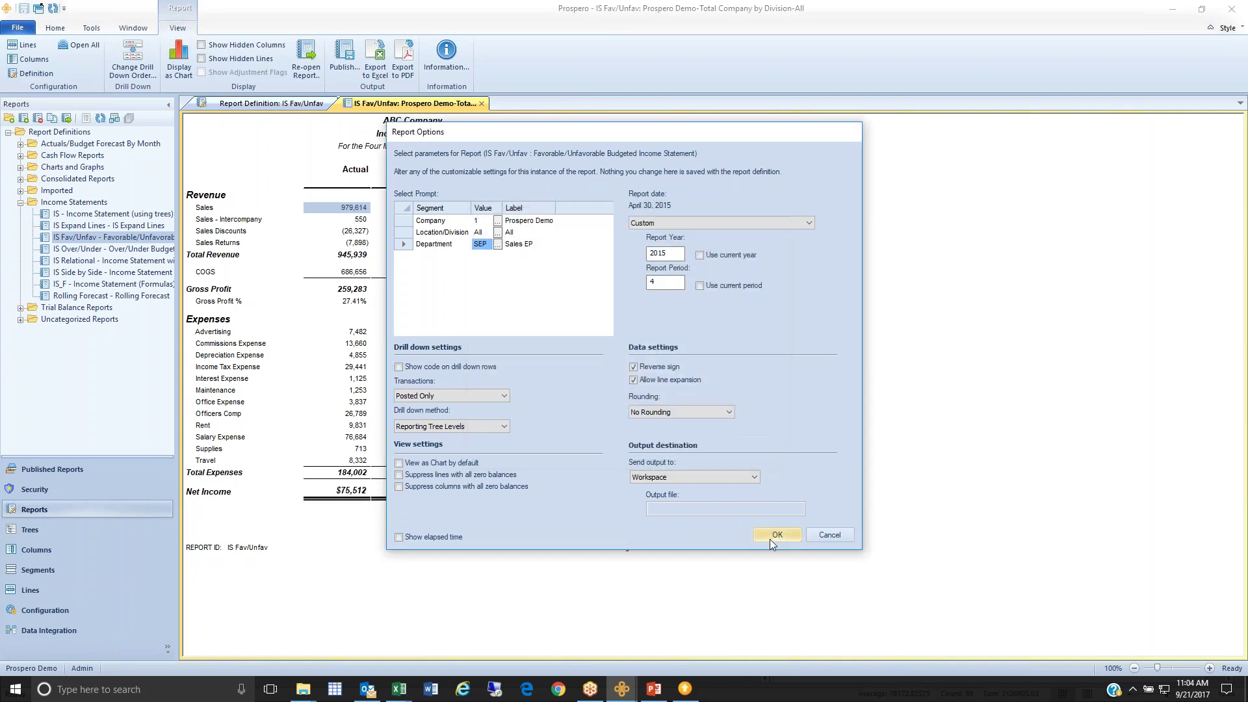
click(771, 538)
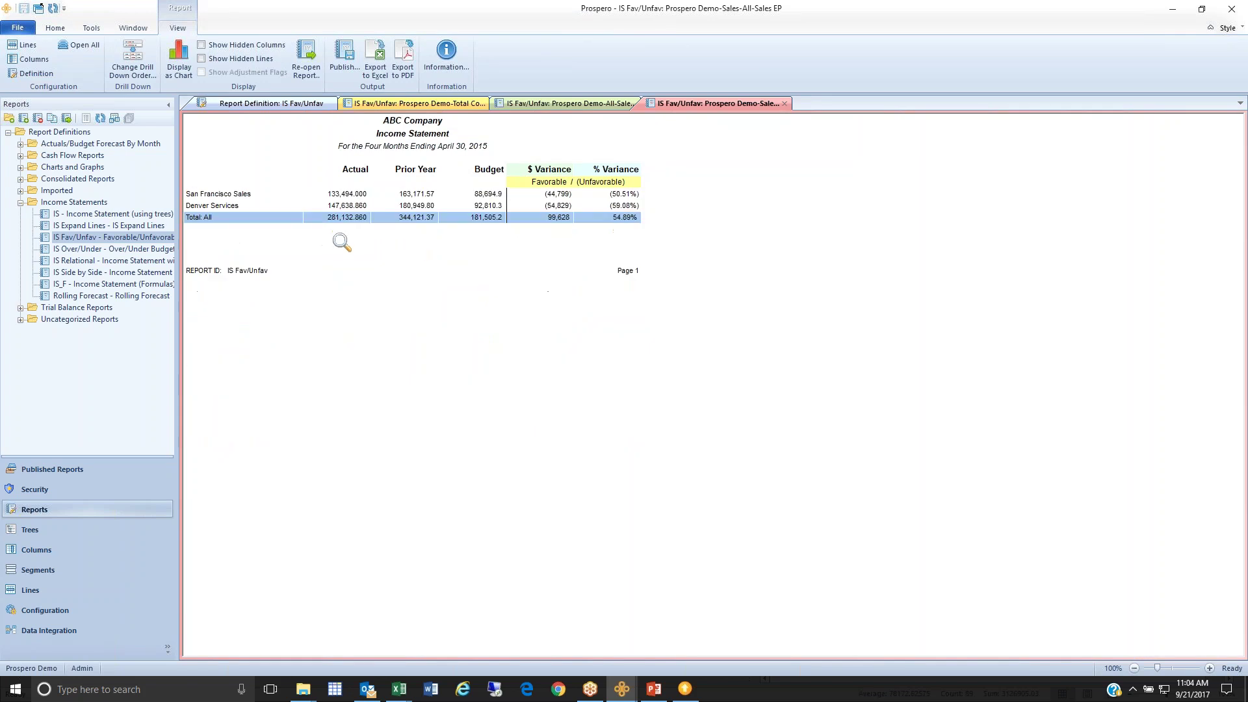
double_click(251, 194)
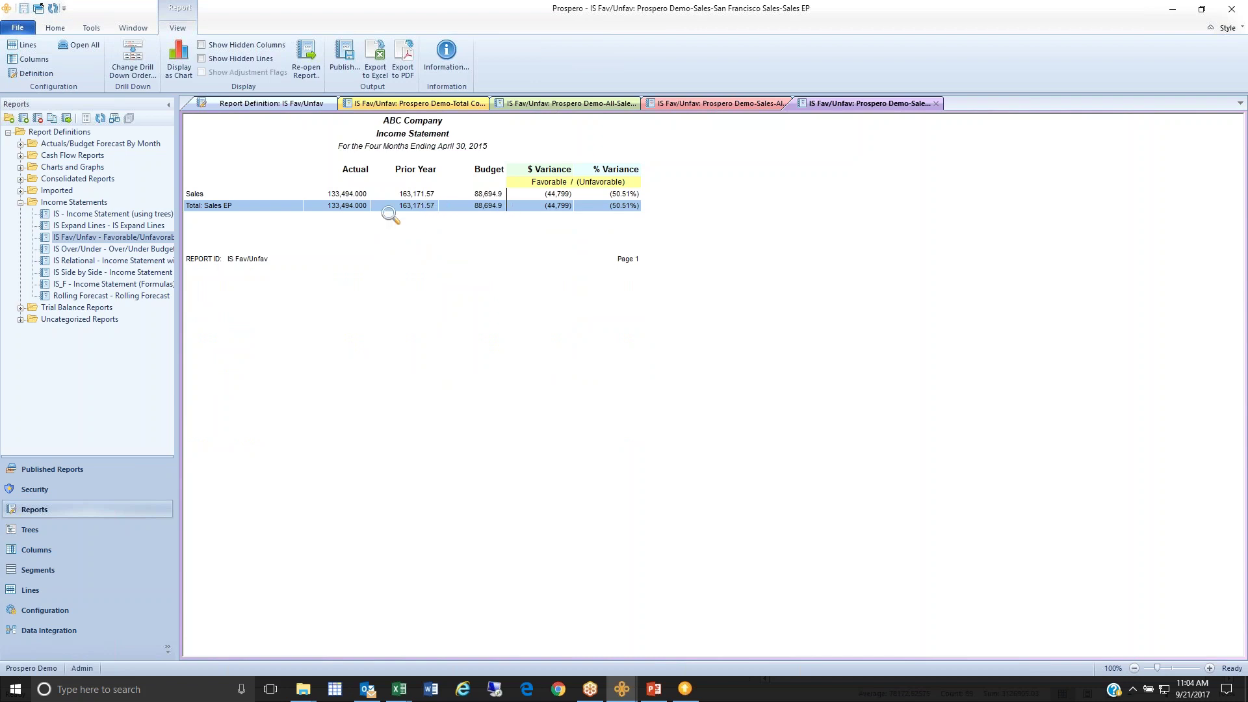
click(128, 62)
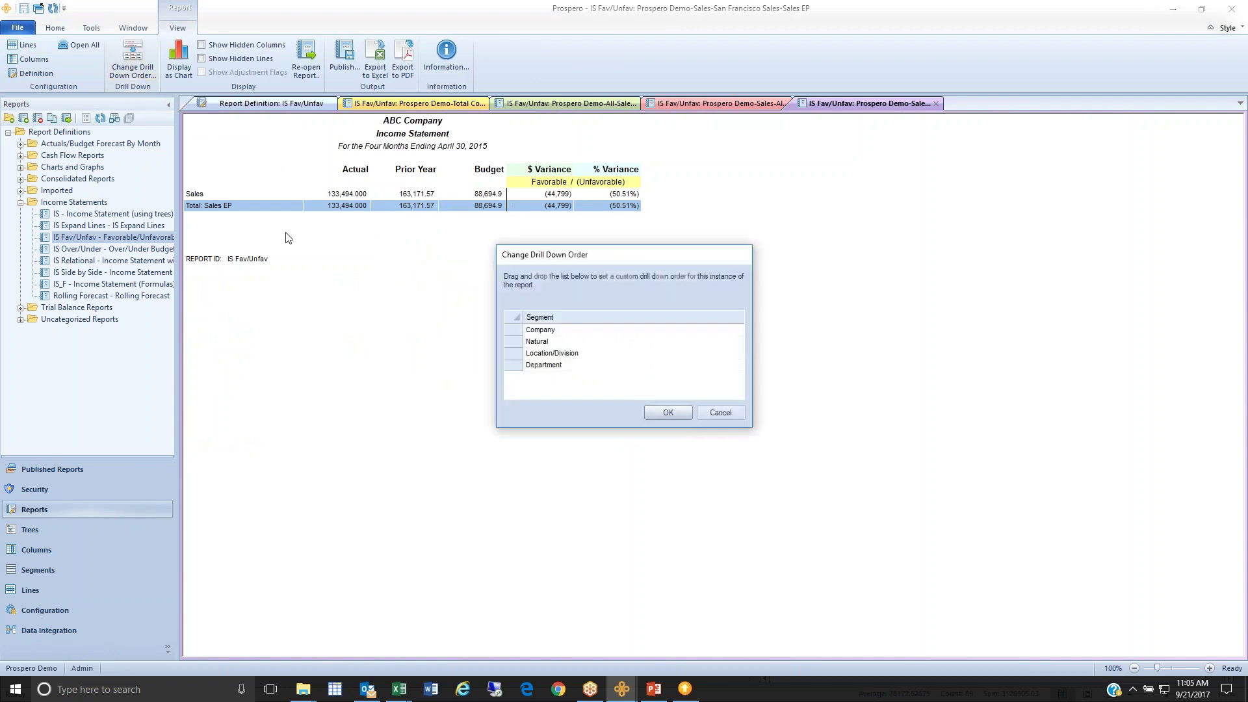
drag(509, 353, 511, 328)
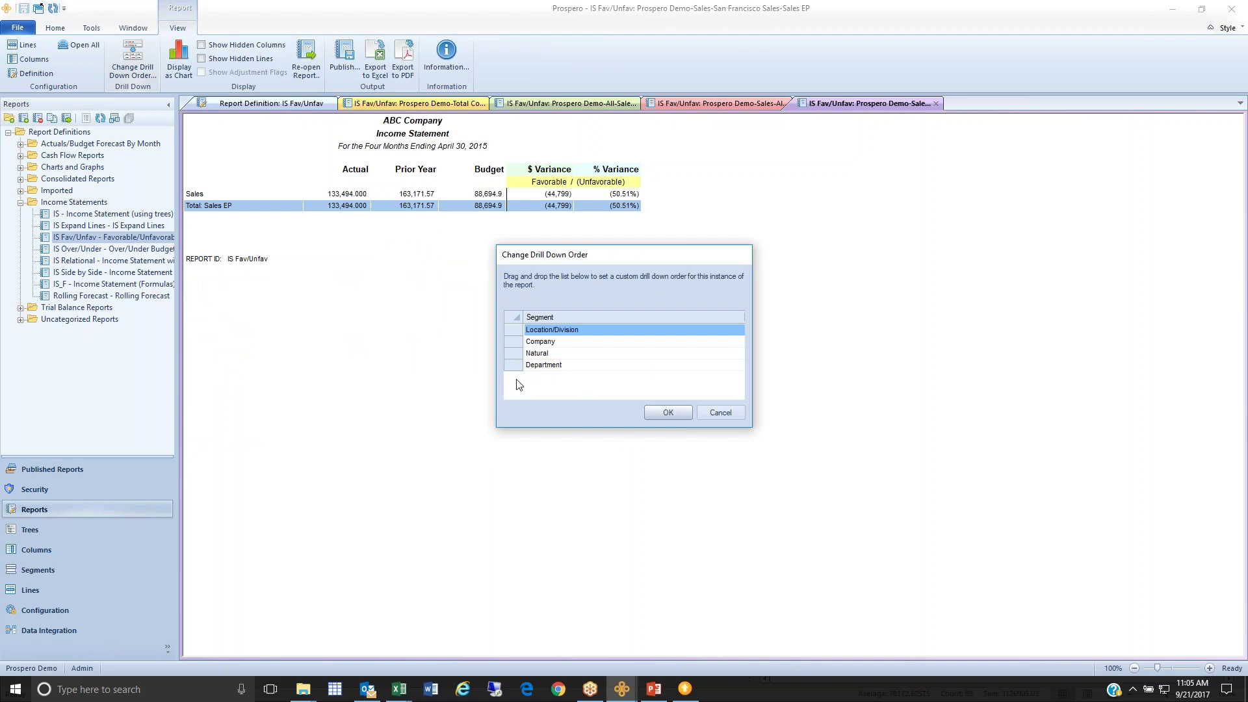
click(733, 415)
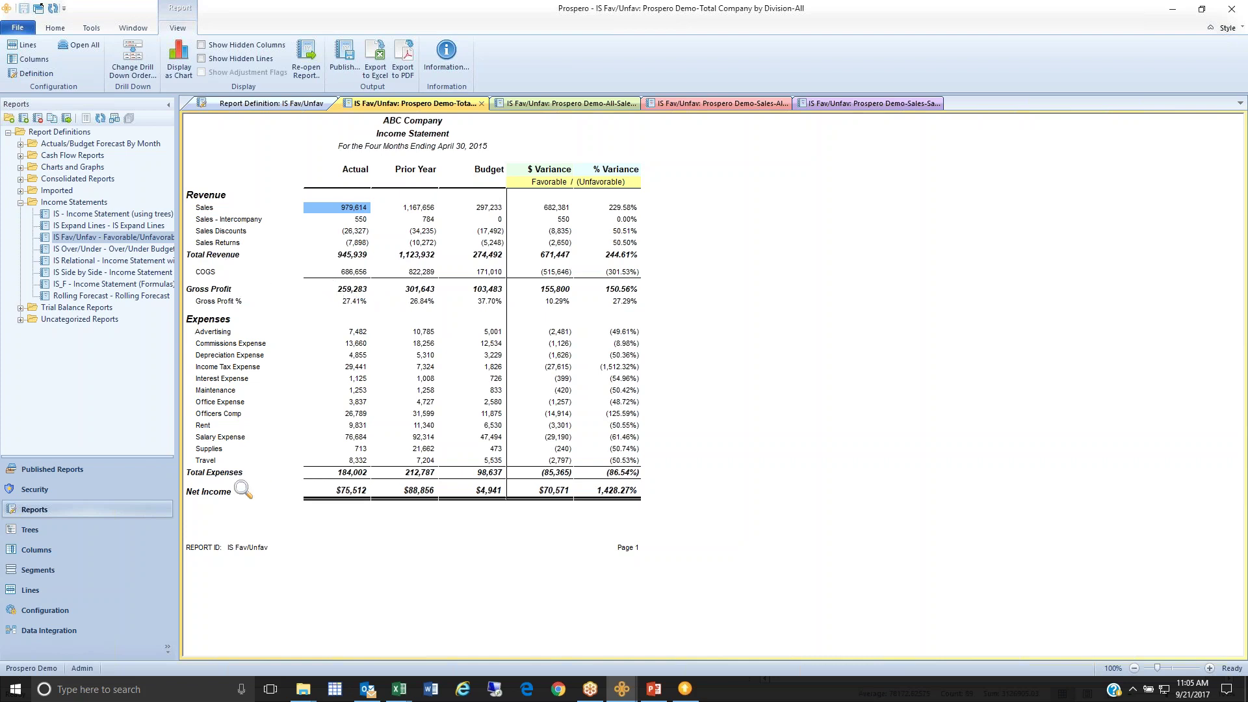
Open the line definition behind the income statement and bring up the Natural segment selection for the Total Expenses line
click(239, 474)
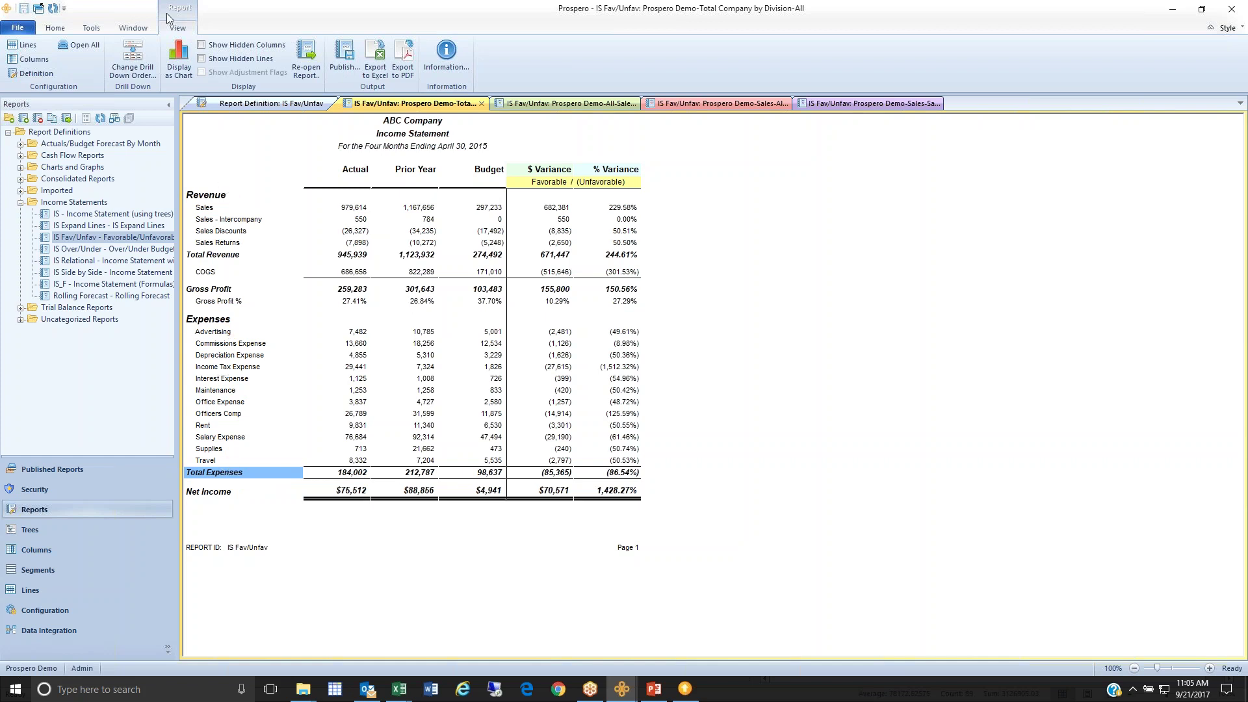
click(202, 45)
click(203, 45)
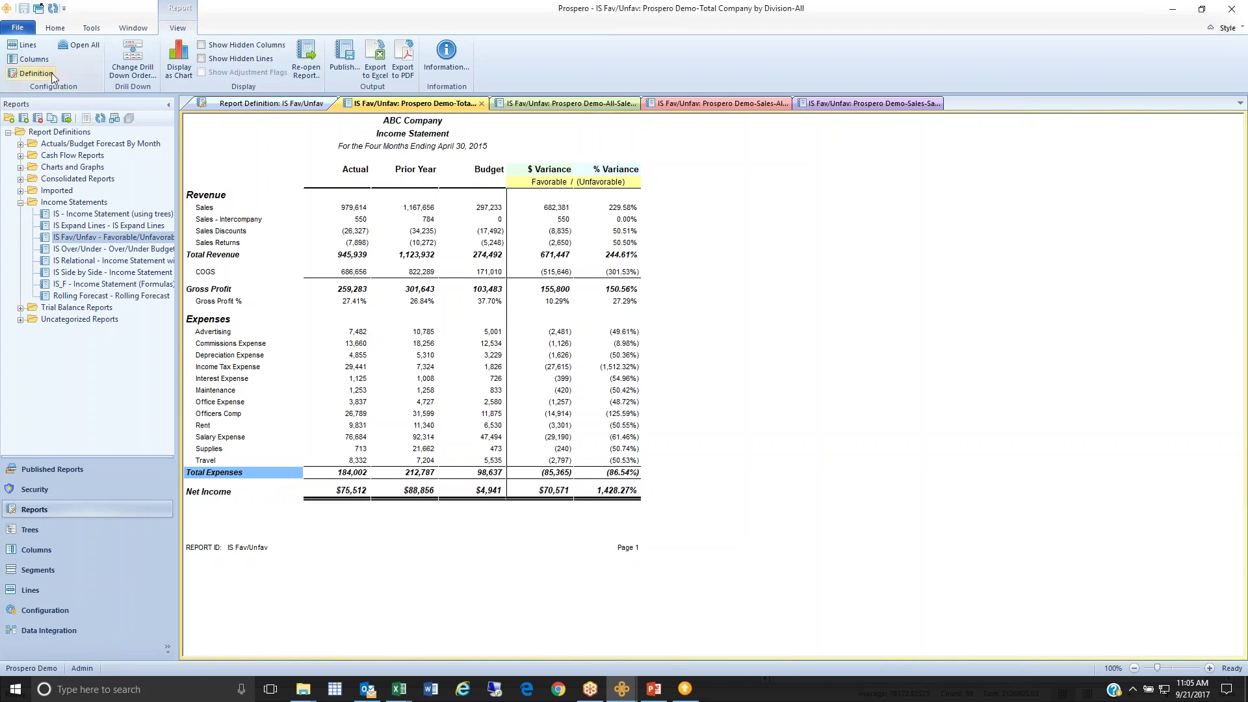
click(31, 49)
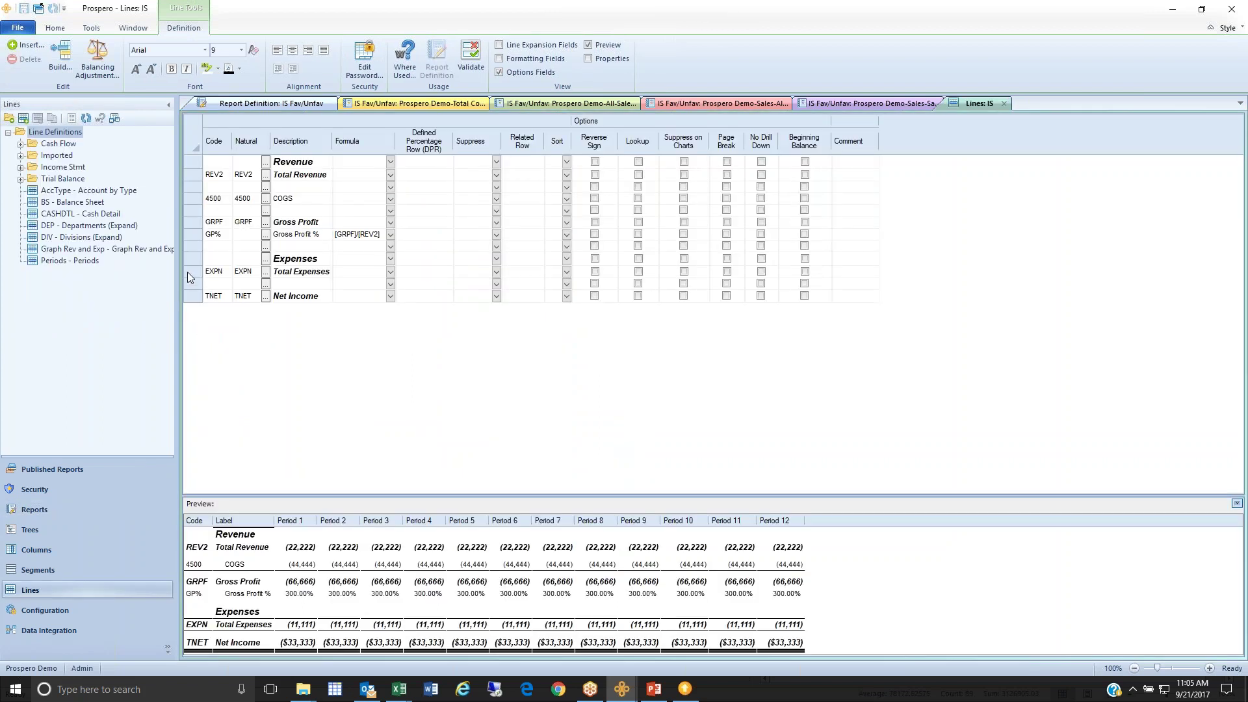
click(188, 272)
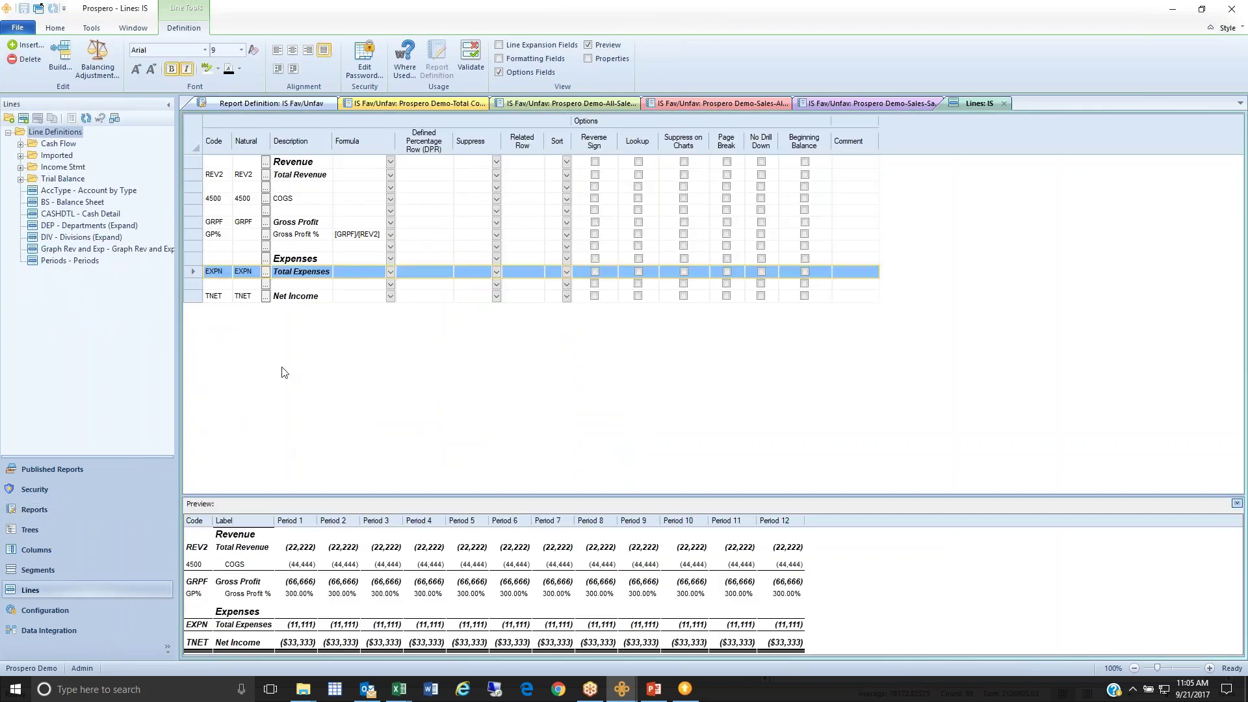
click(266, 276)
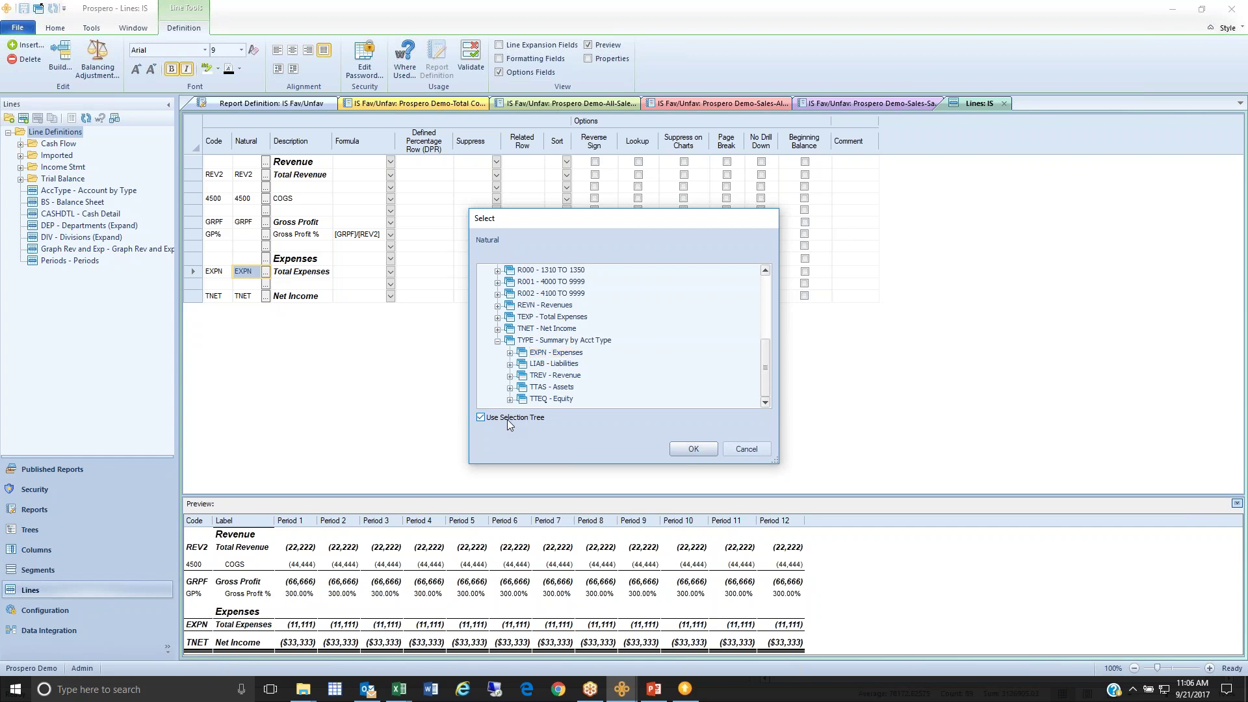
View the Natural segments as a list filtered by ID 1 and by ID 2, and expand EXPN - Expenses back in the selection tree
click(508, 420)
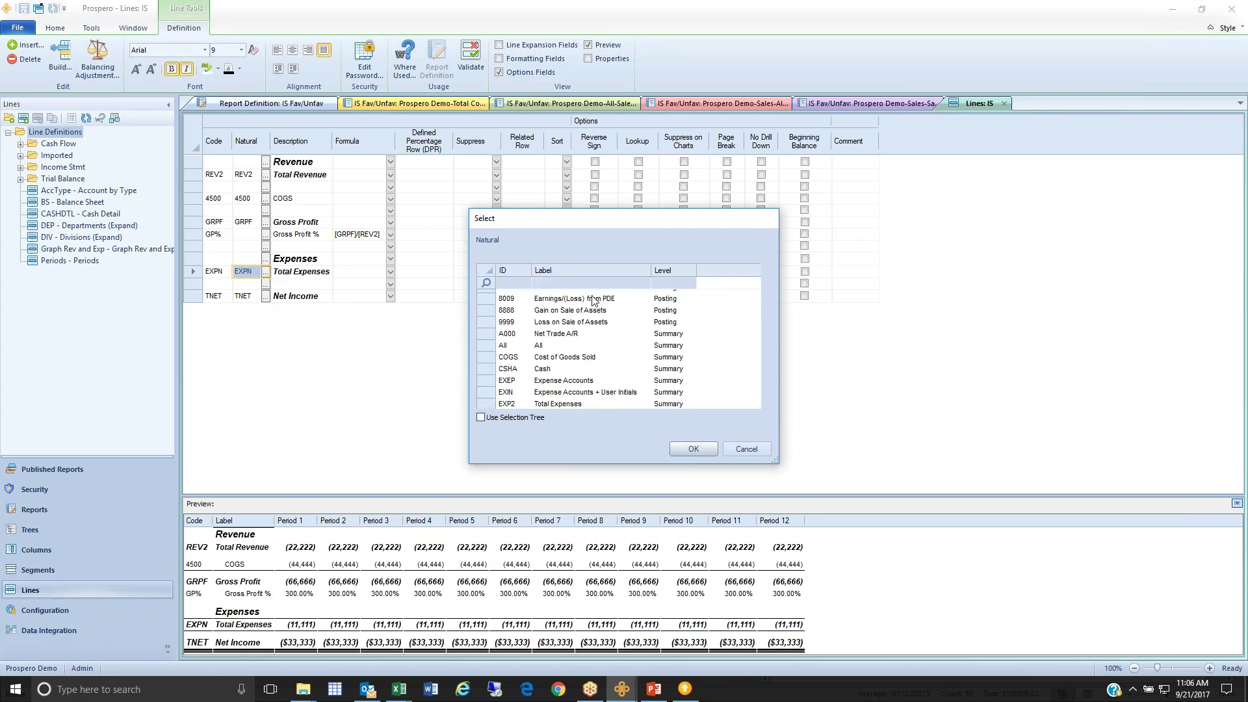
click(507, 282)
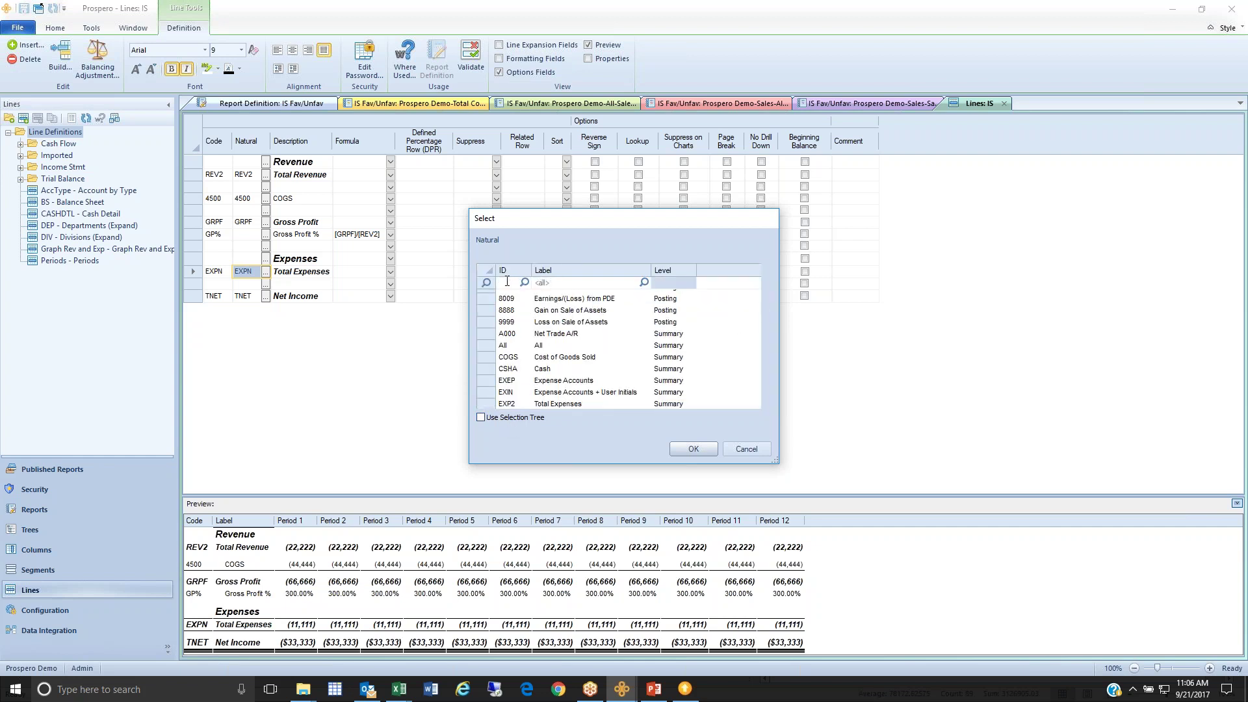
text(1)
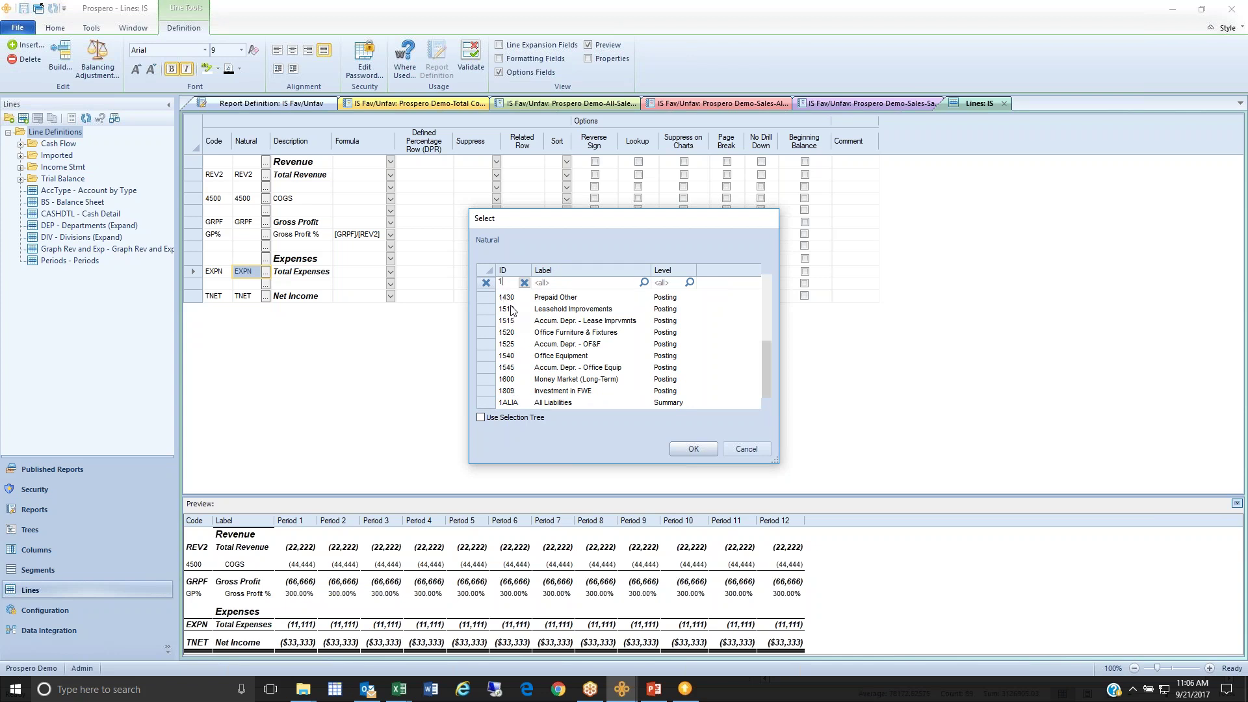
key(BackSpace)
text(2)
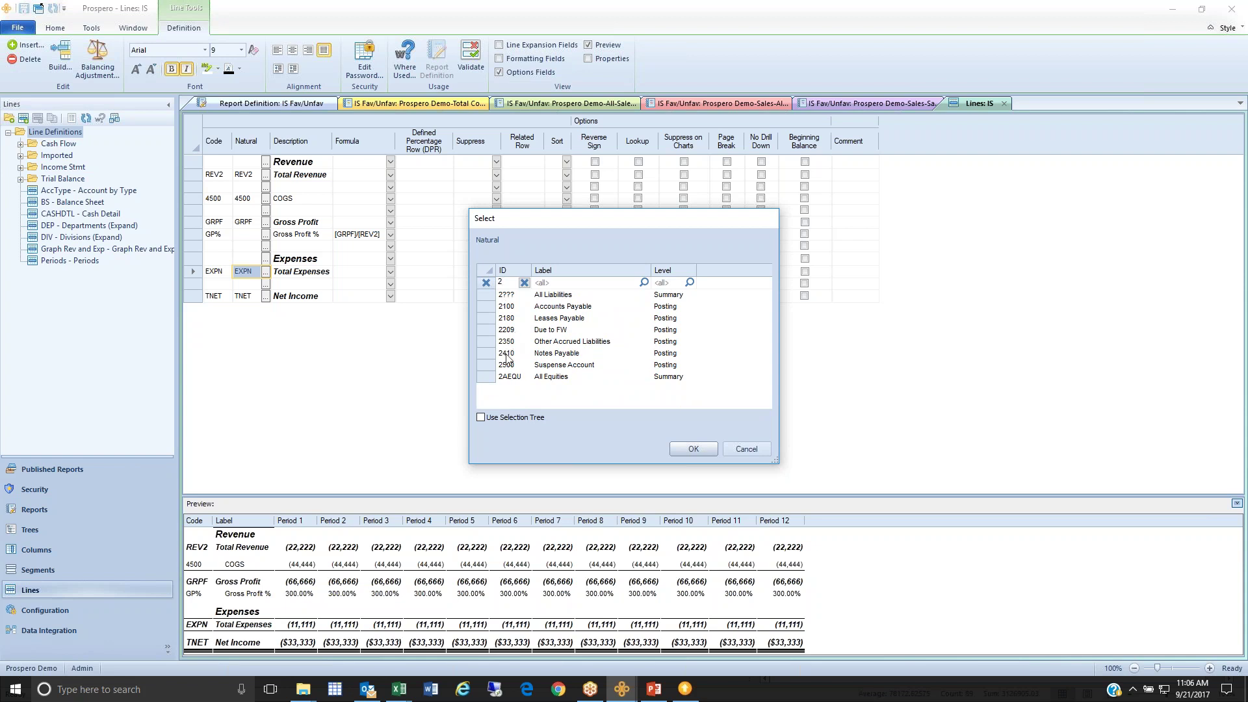
click(481, 418)
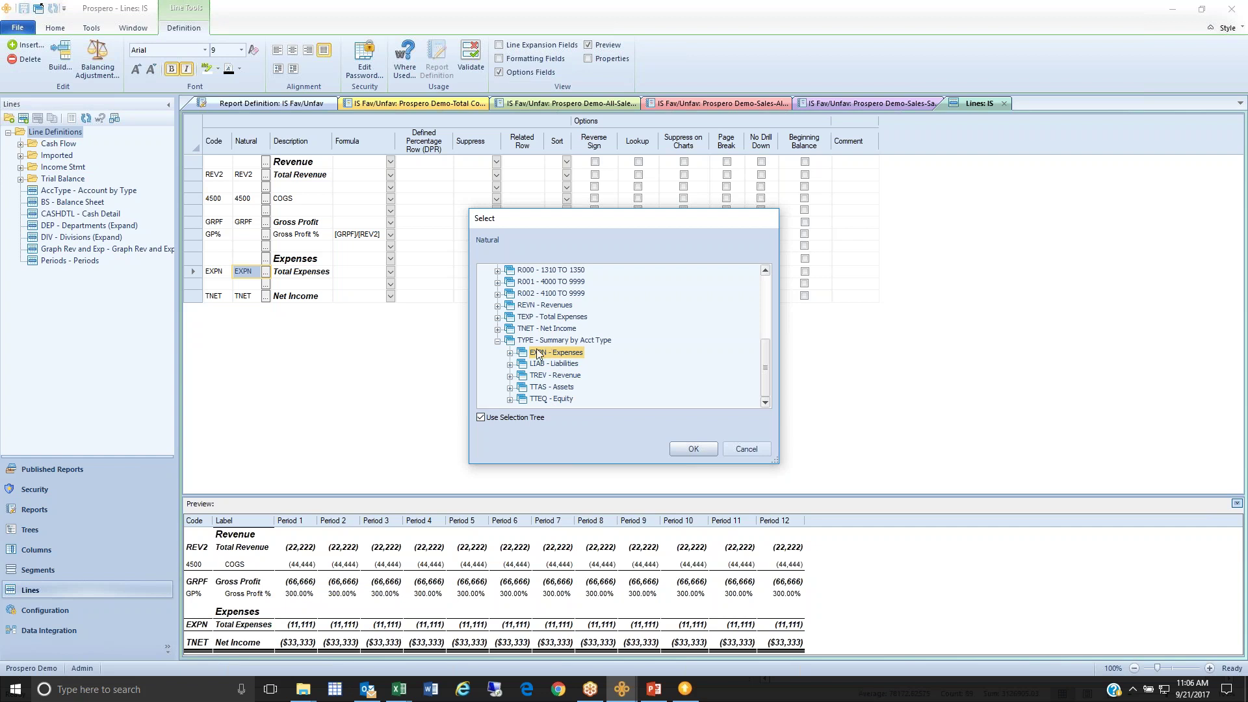
click(510, 353)
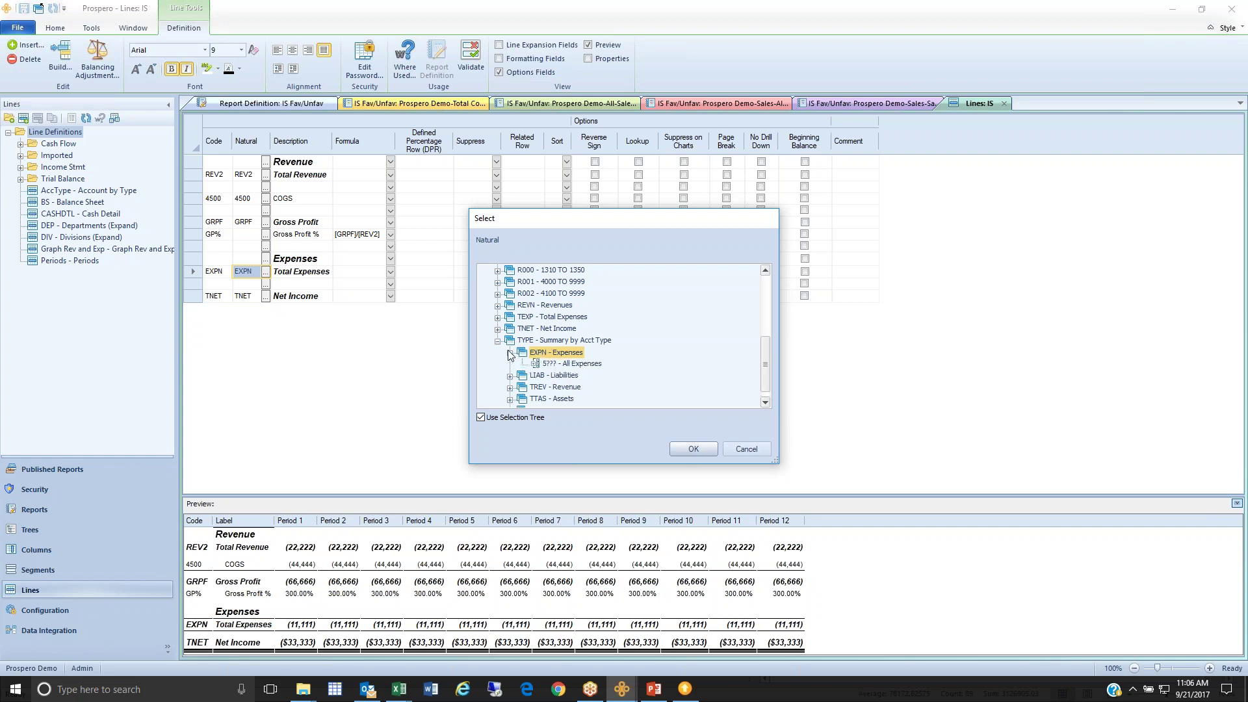
Inspect the 5??? - All Expenses entry under EXPN - Expenses and leave the Natural selection without changing it
click(569, 364)
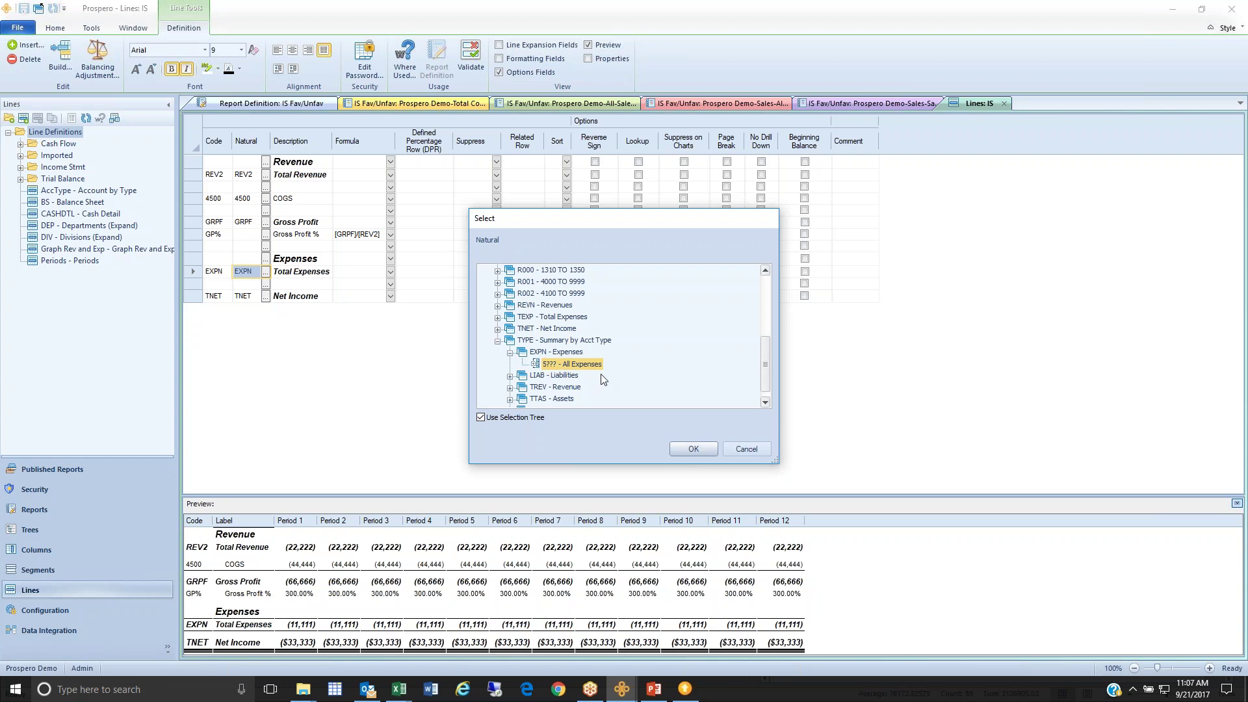
click(747, 449)
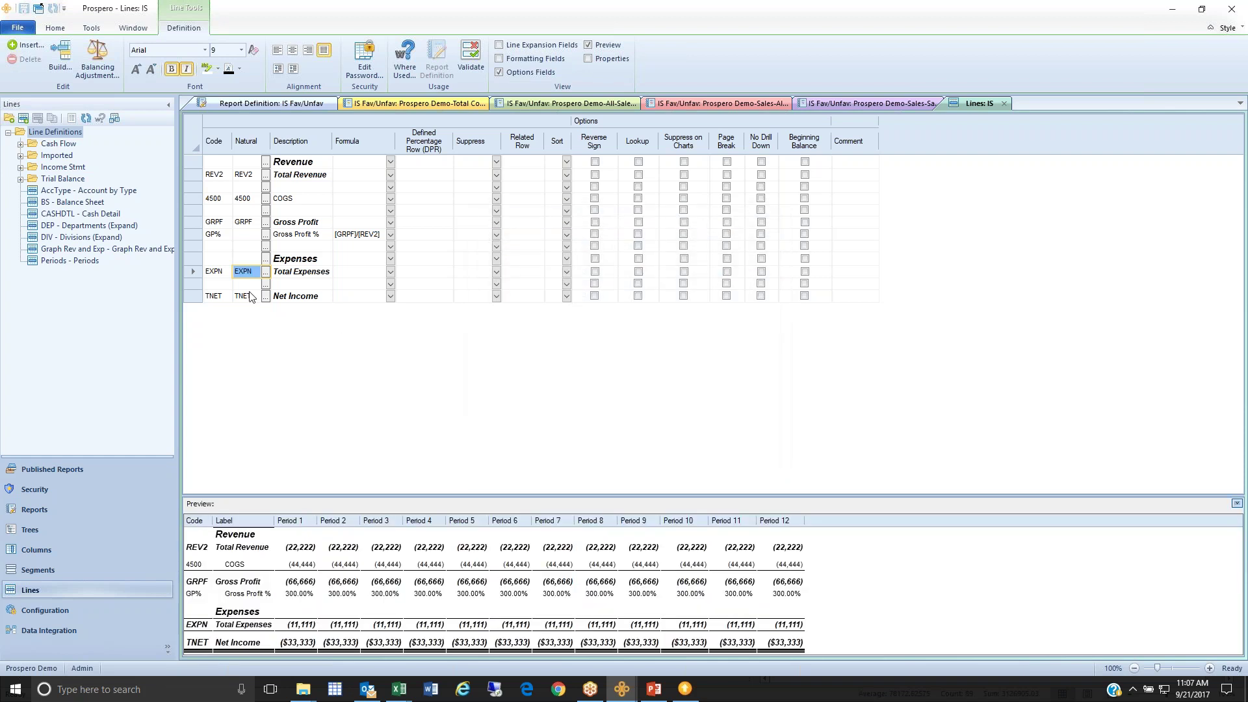
For the Total Expenses line, hide the preview and the options fields and show the line expansion fields
click(193, 273)
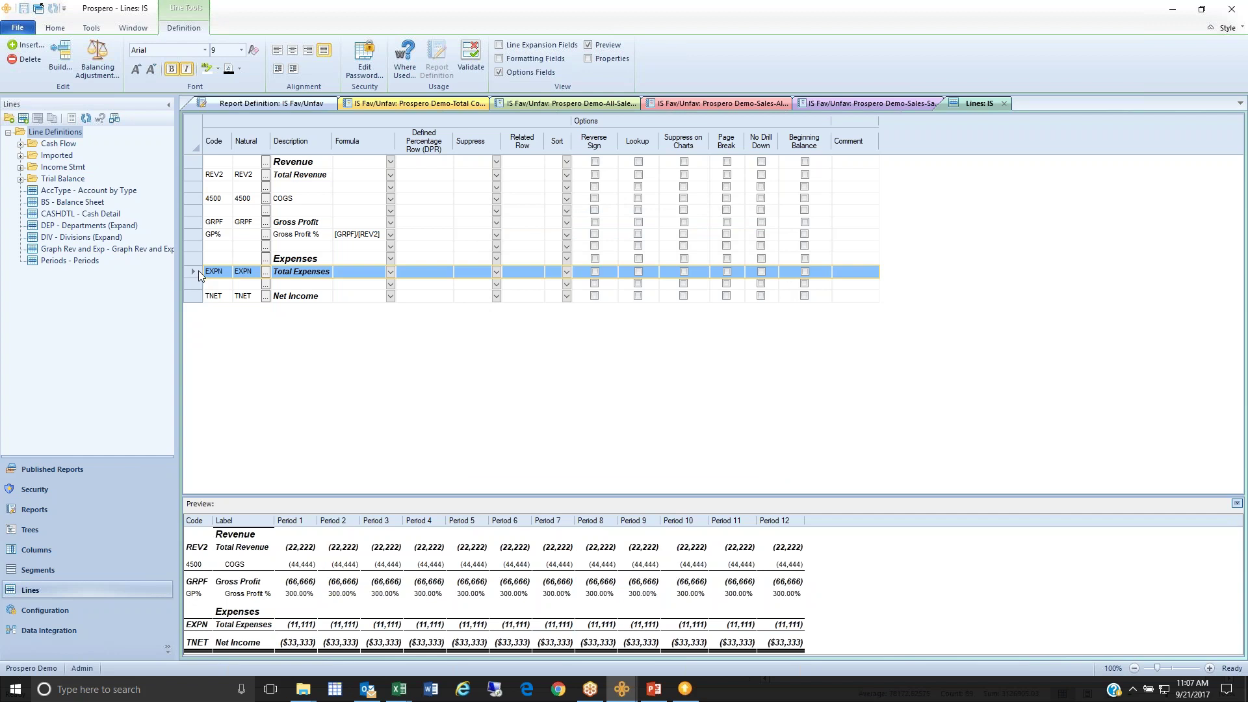
click(588, 45)
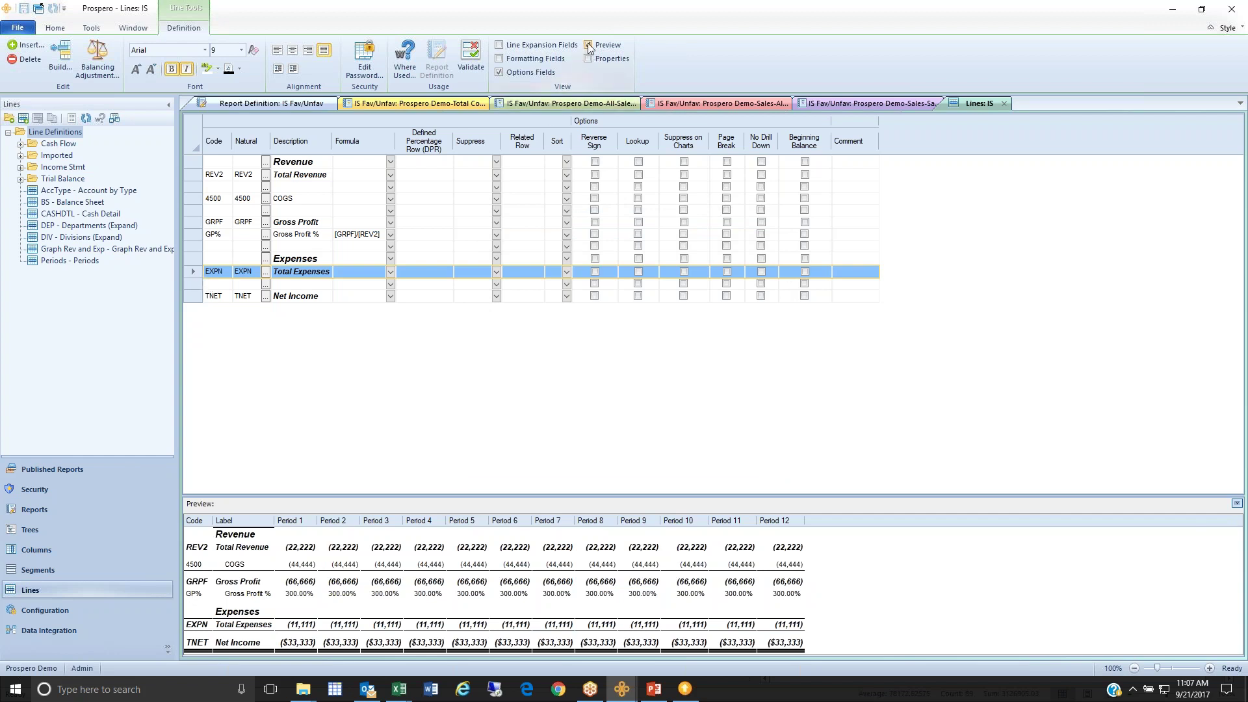
click(510, 73)
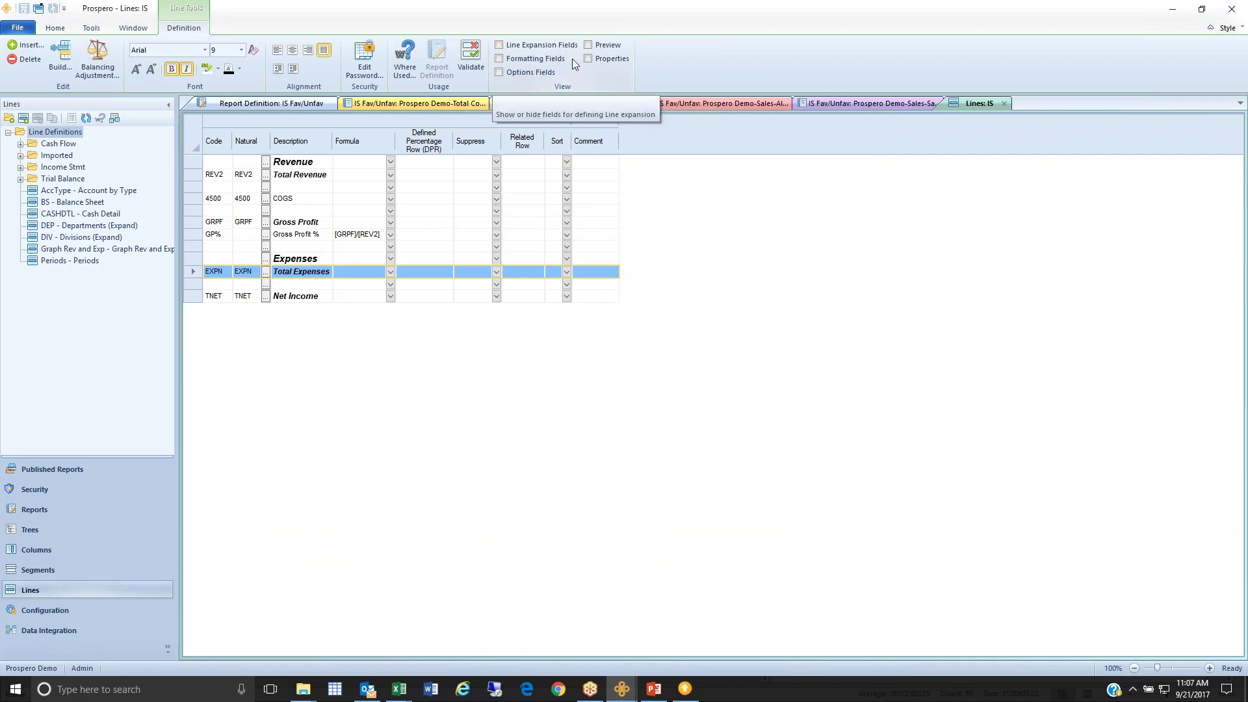
click(498, 45)
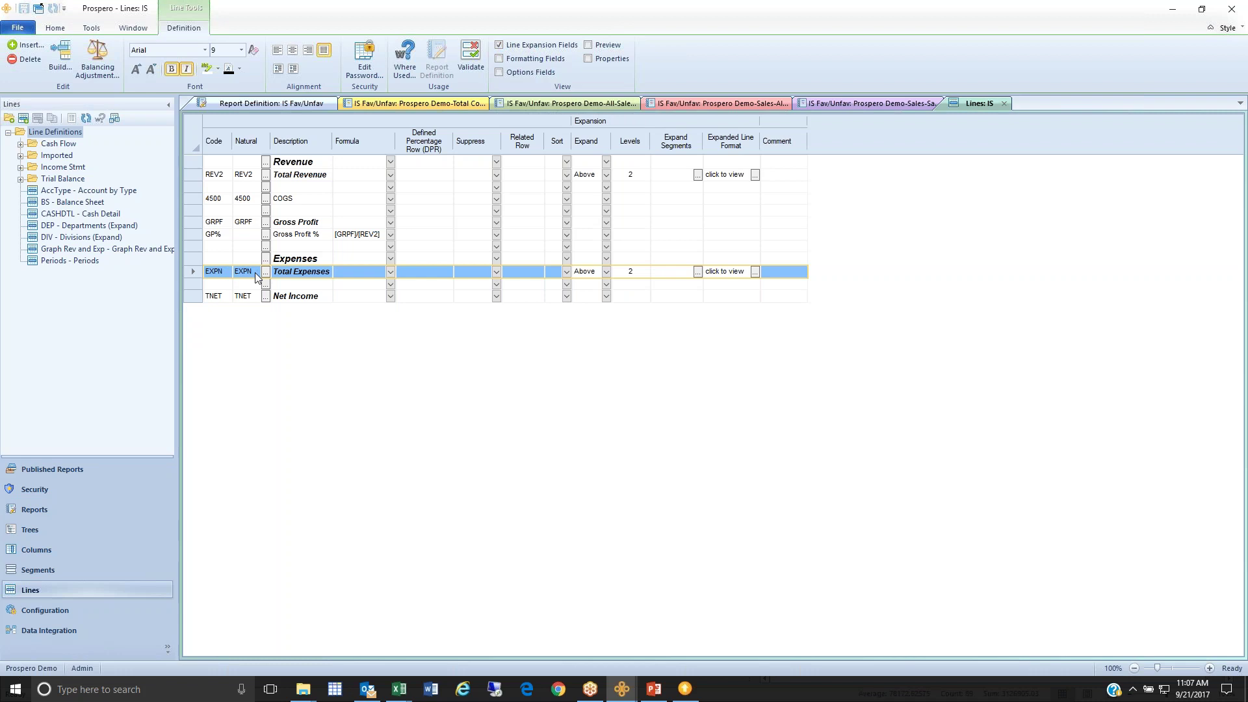
Check the Expand choices for the Total Expenses line and set its expansion levels to 1
click(608, 271)
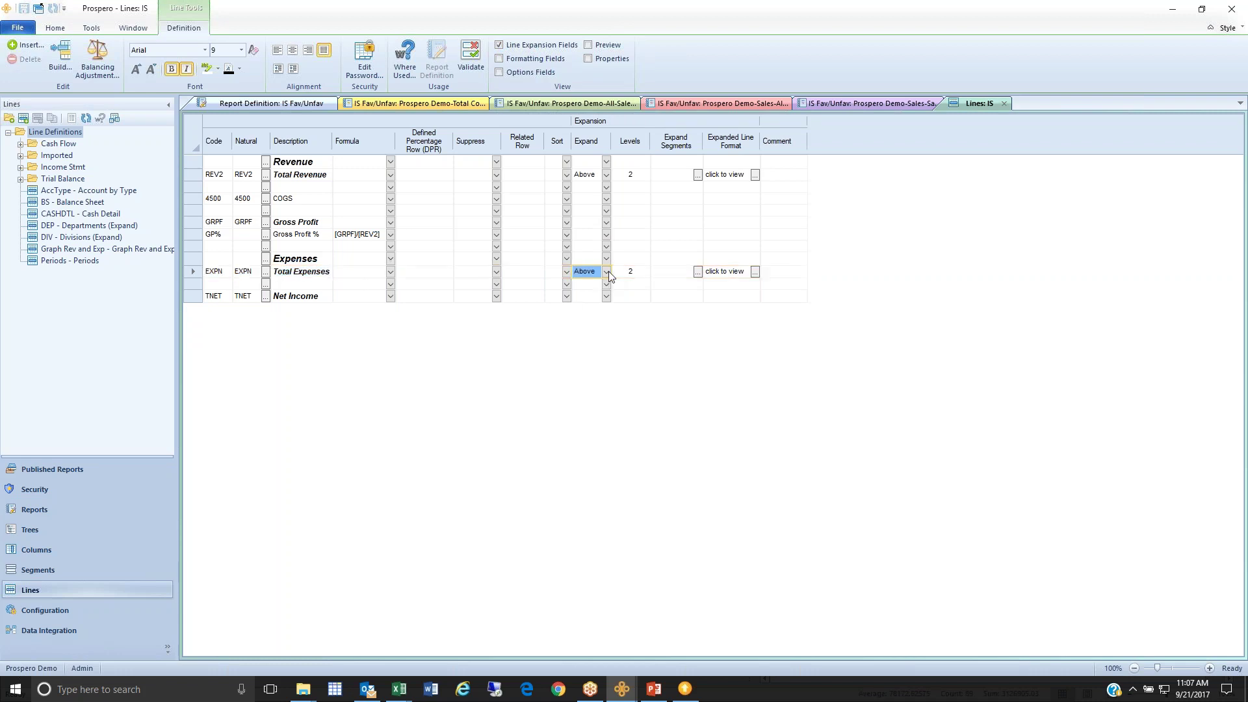
click(608, 271)
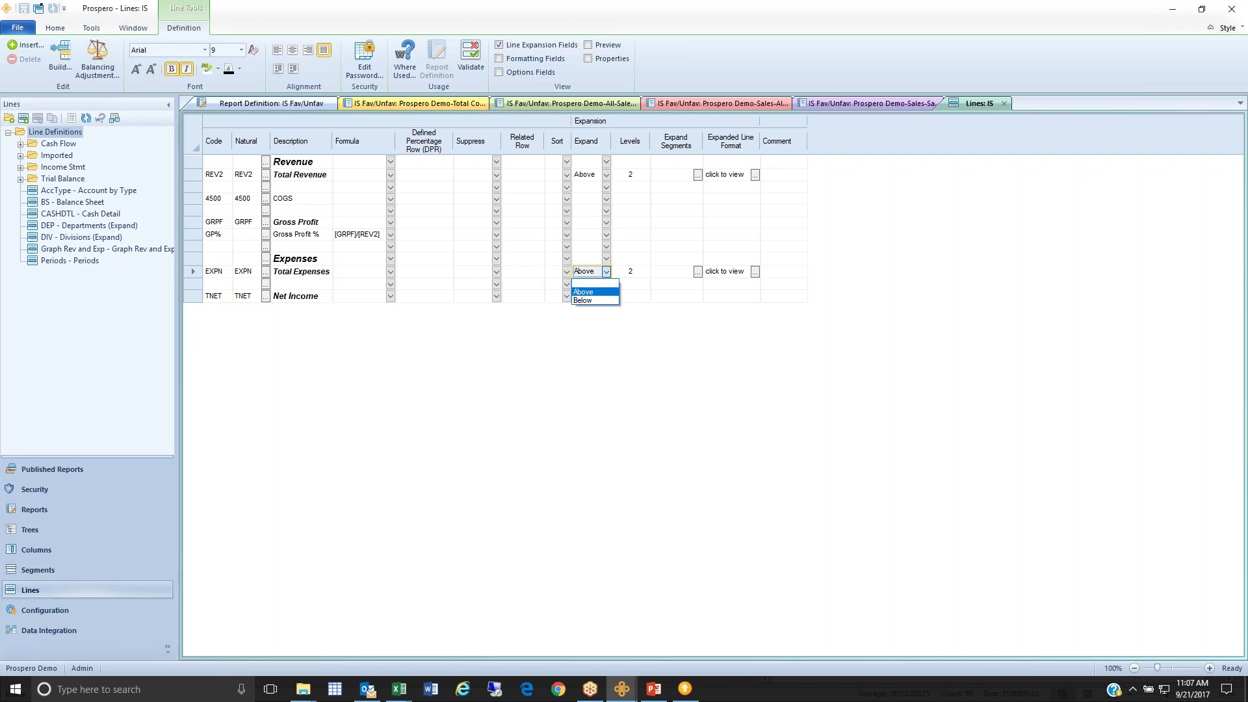
click(623, 271)
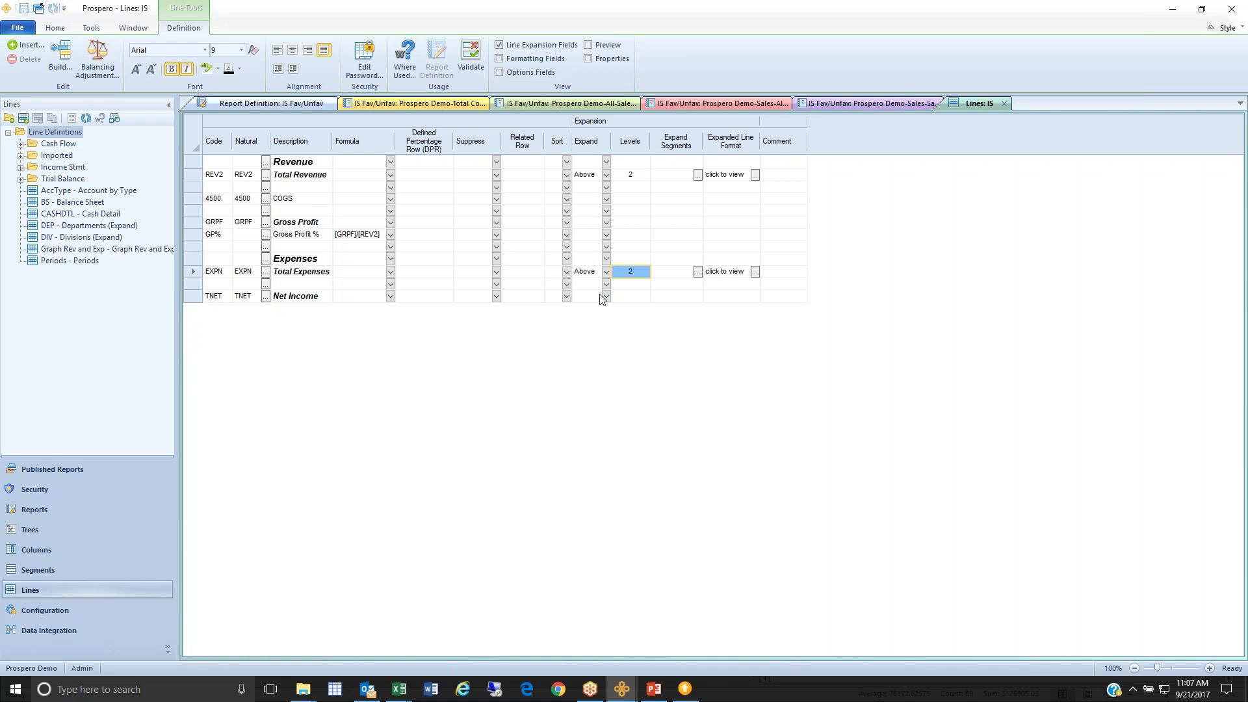
text(1)
click(616, 276)
Review the expanded line format of Total Expenses, including its indent, and return to the Total Company income statement
click(755, 272)
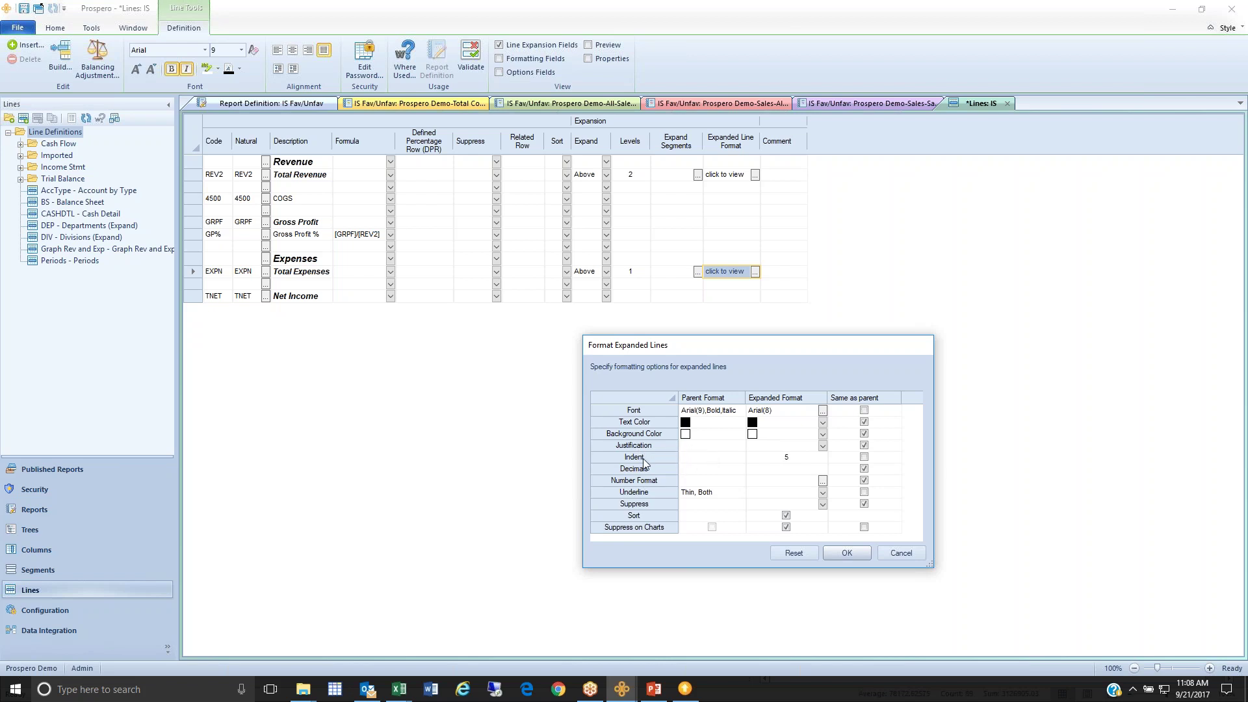
click(786, 457)
click(411, 108)
click(846, 553)
click(422, 105)
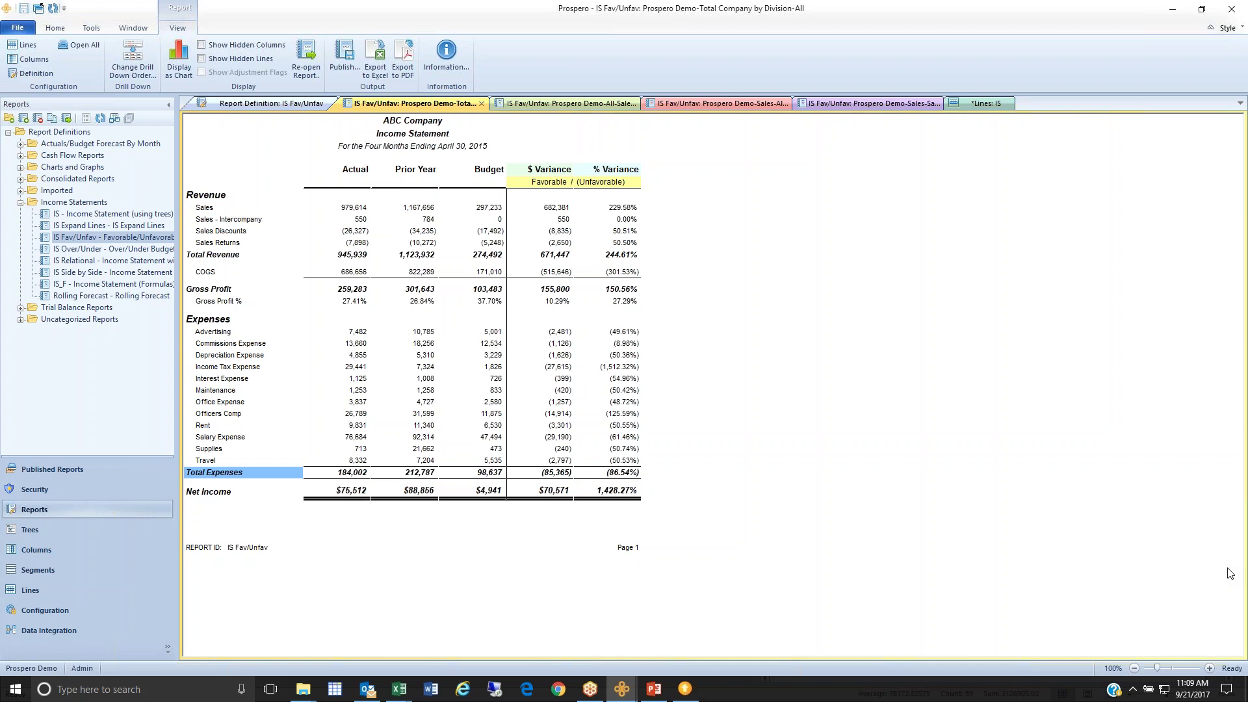
Switch to the MSX Prospero.pptx presentation in PowerPoint, review the Reporting & Budgeting Challenges slides 5 and 6, and return to Prospero
click(661, 691)
scroll(809, 267, up, 1)
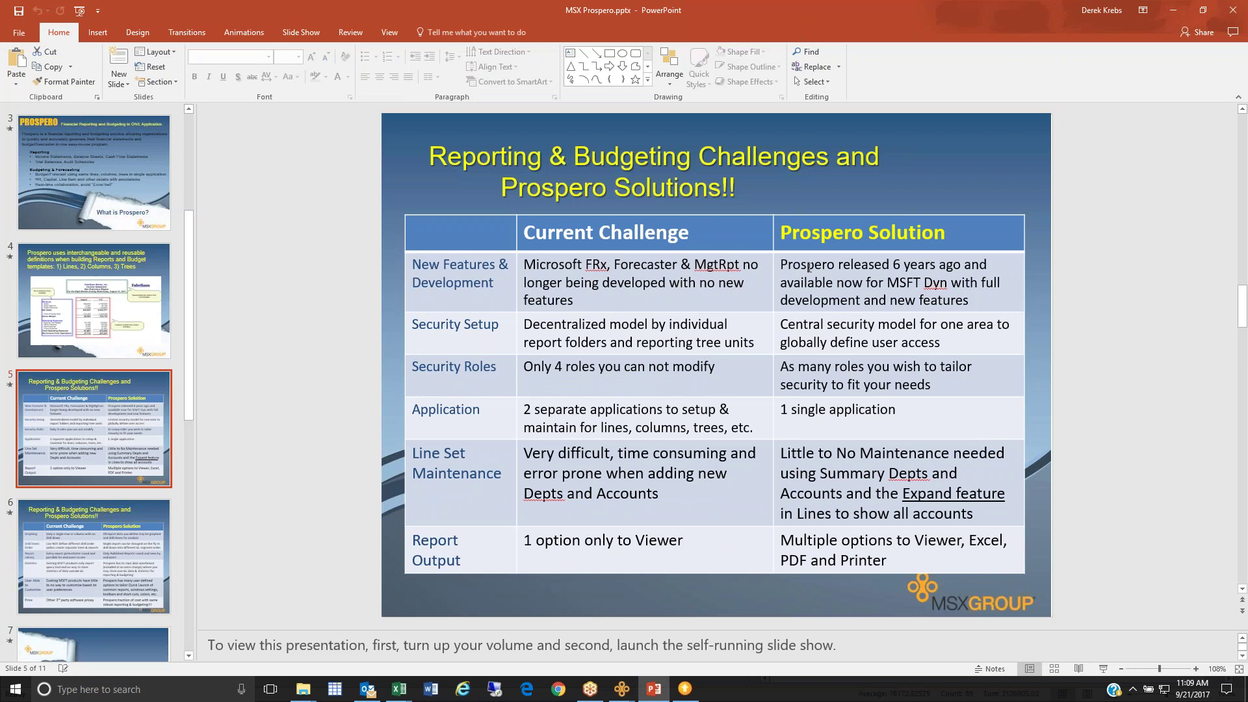
scroll(809, 267, down, 1)
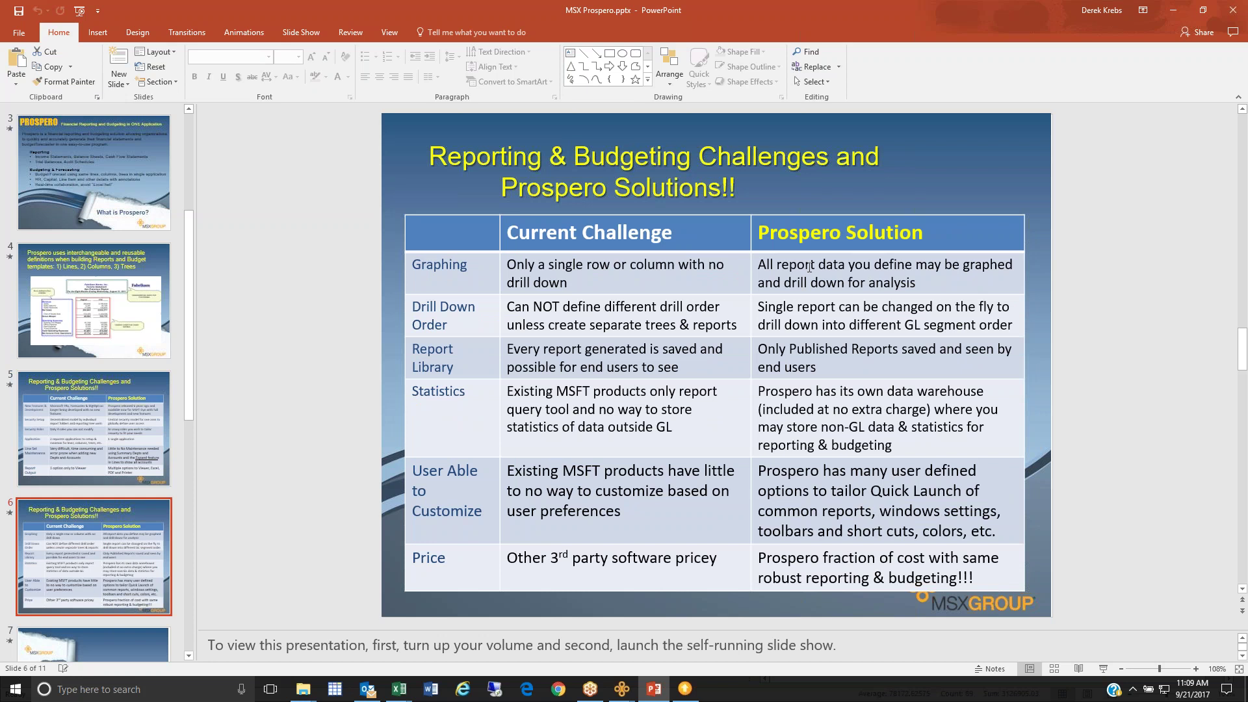
scroll(809, 267, up, 1)
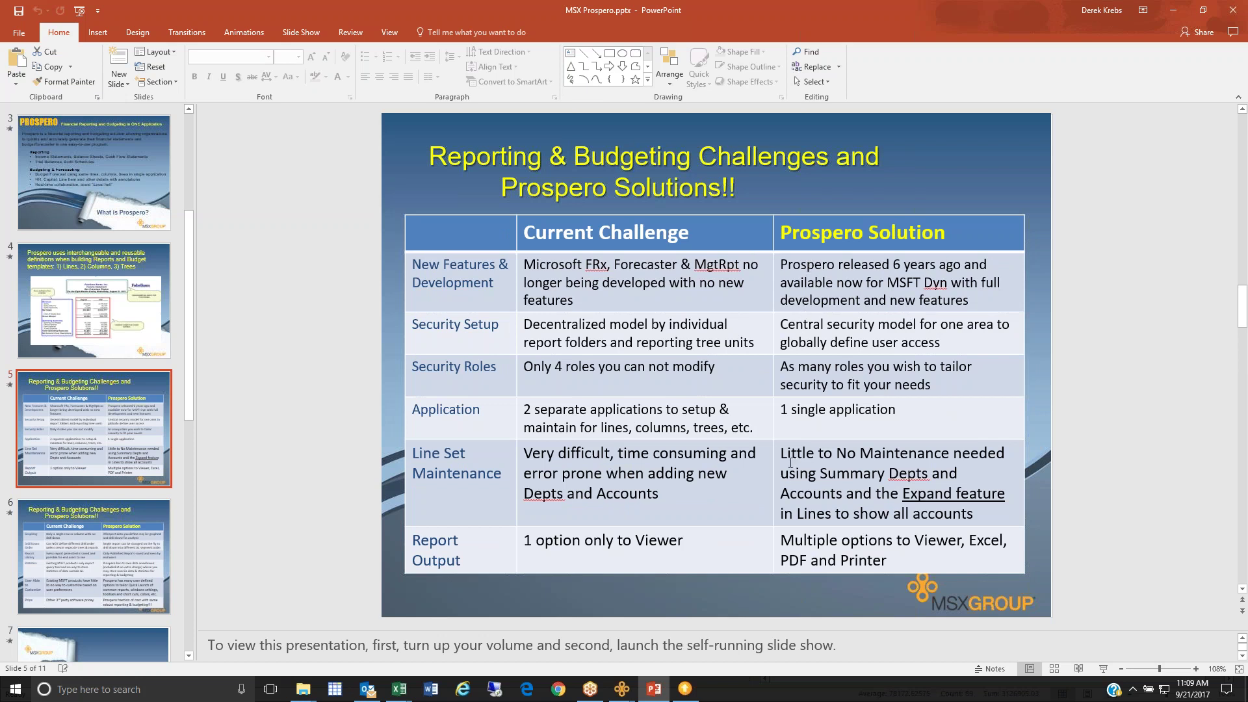
mouse_move(367, 693)
mouse_move(588, 693)
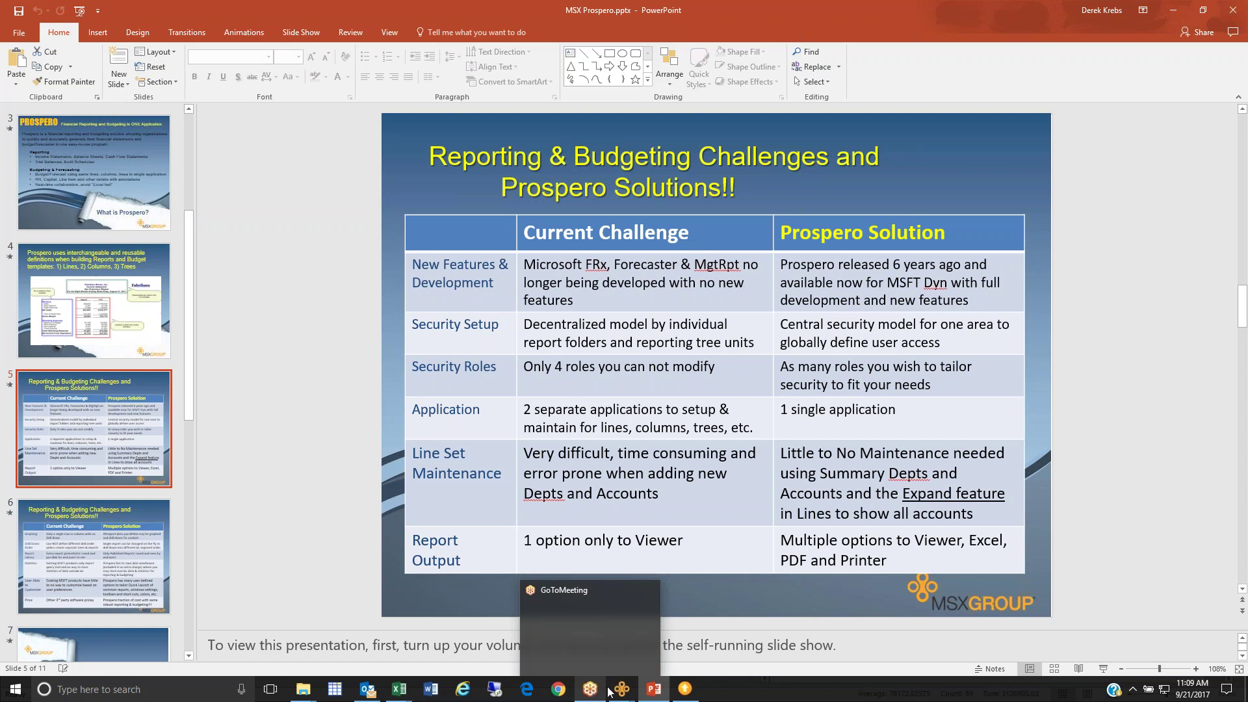
click(588, 656)
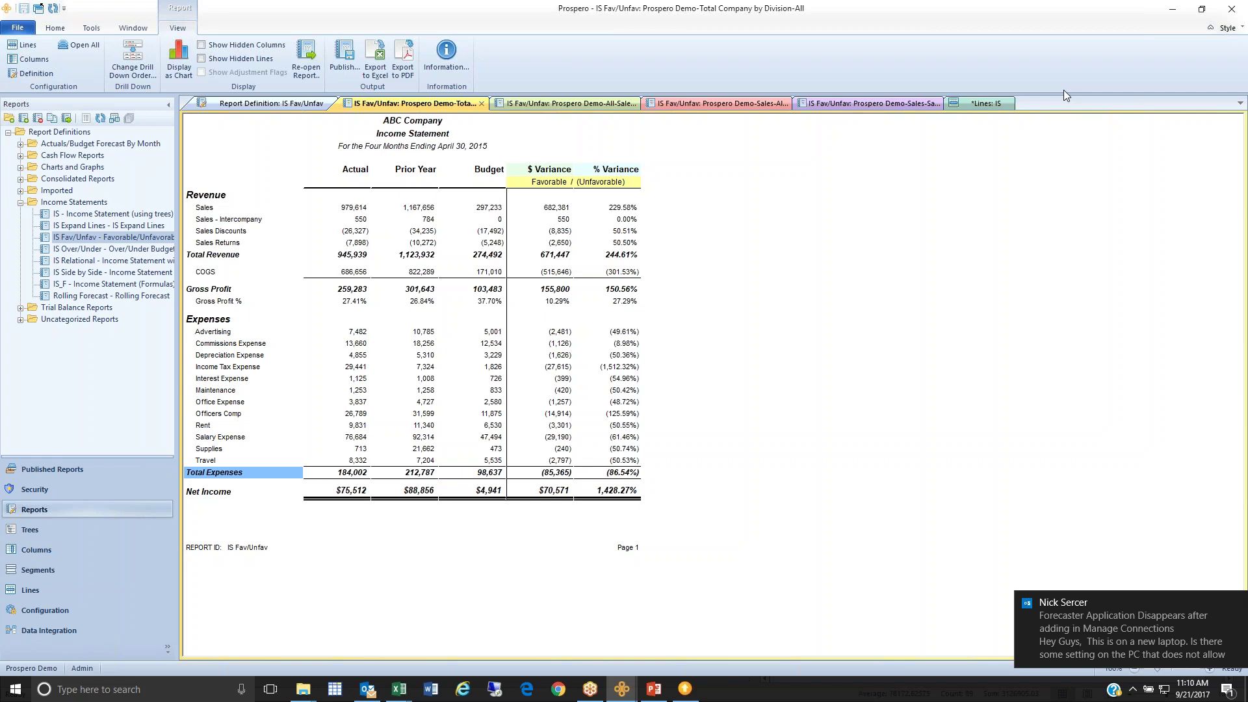
Display the Total Company income statement as a chart, and look back at the open San Francisco Sales and all-divisions Sales drill-downs
click(185, 73)
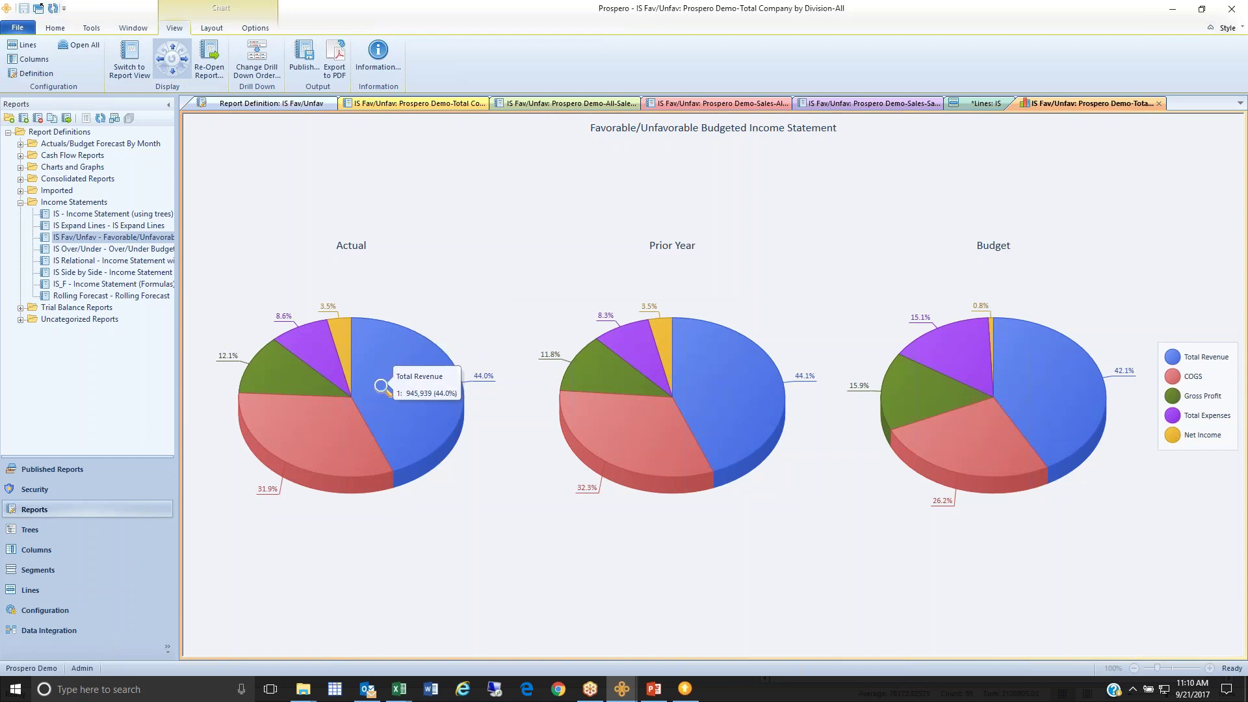
mouse_move(316, 443)
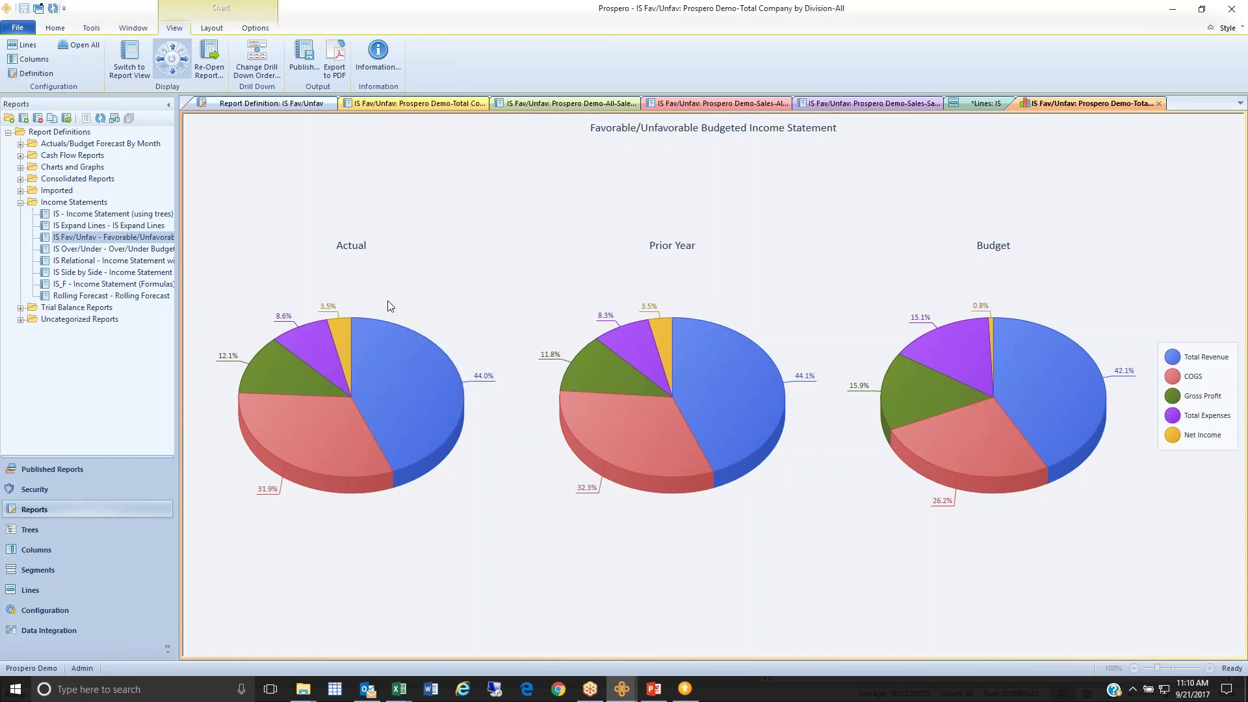
click(856, 105)
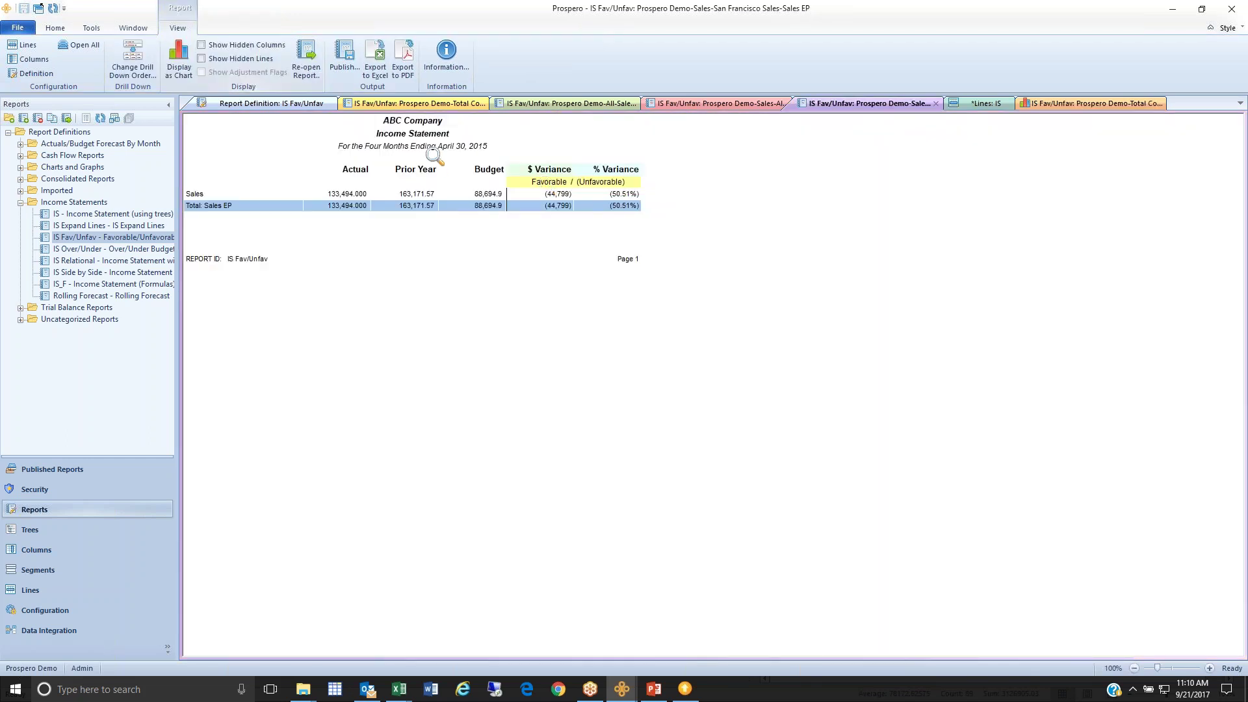
click(681, 104)
click(202, 193)
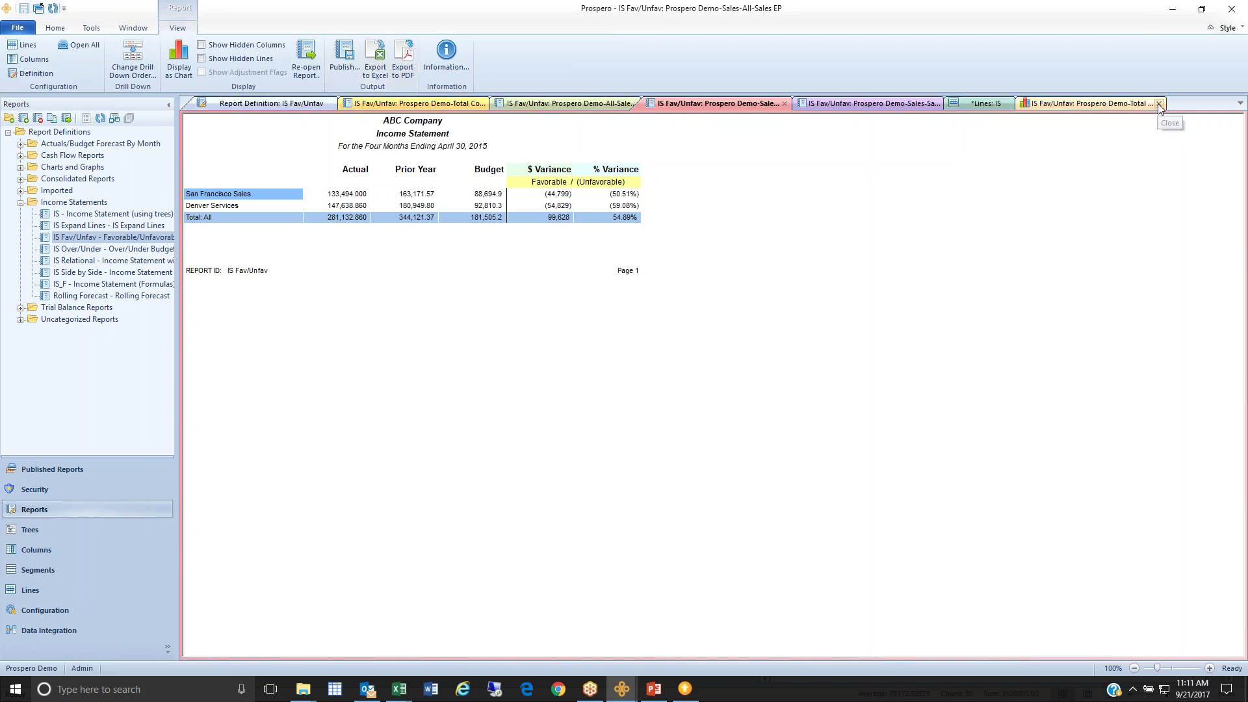
Close the chart, the IS line definition without saving its changes, and all drill-down reports except the Total Company income statement
click(1159, 104)
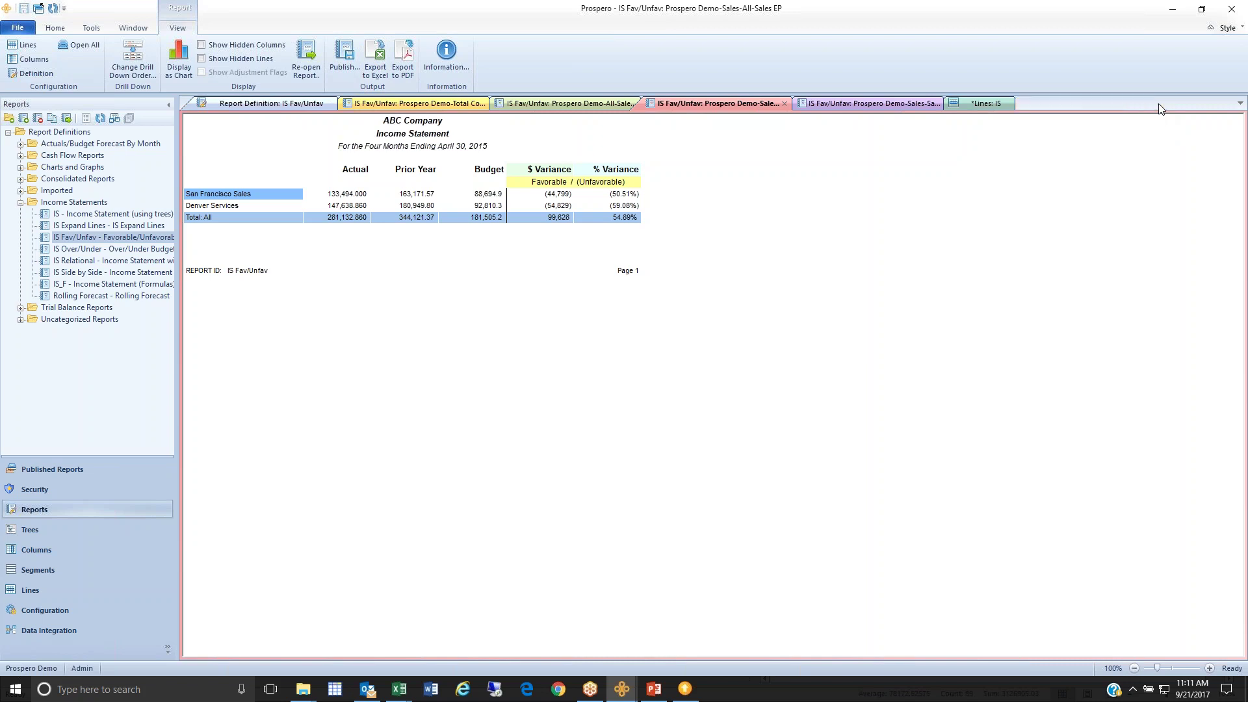
middle_click(993, 108)
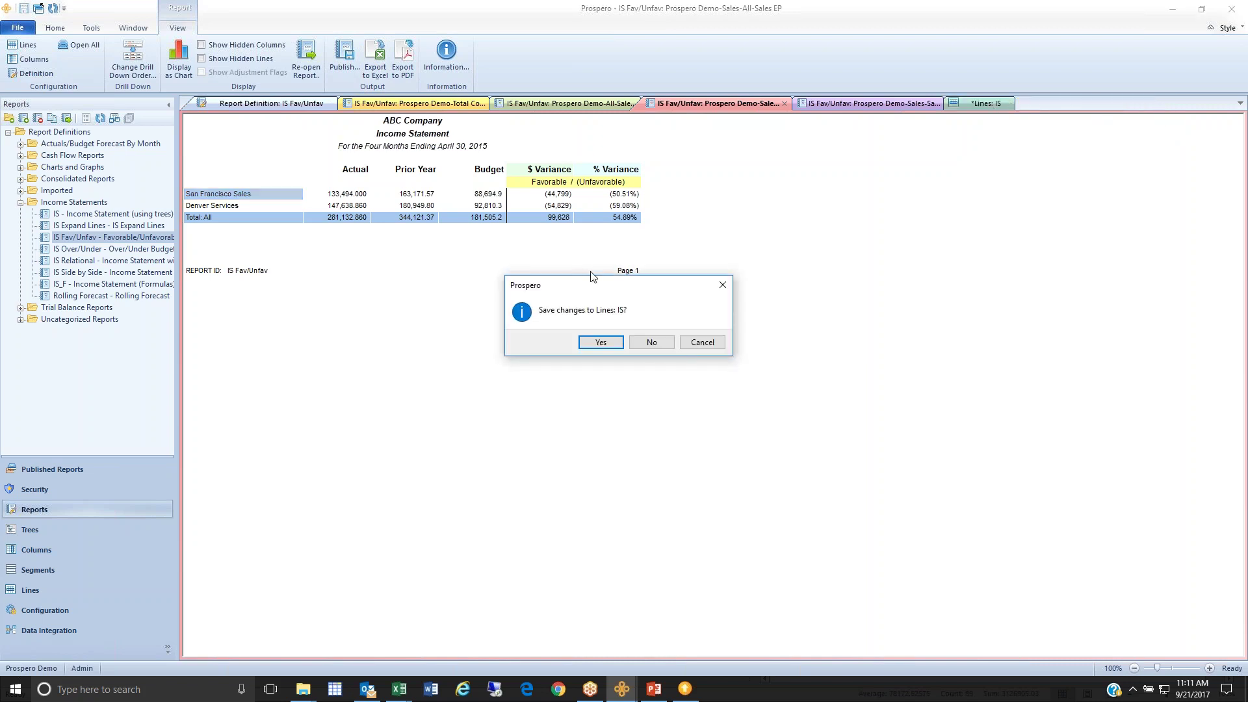
click(651, 342)
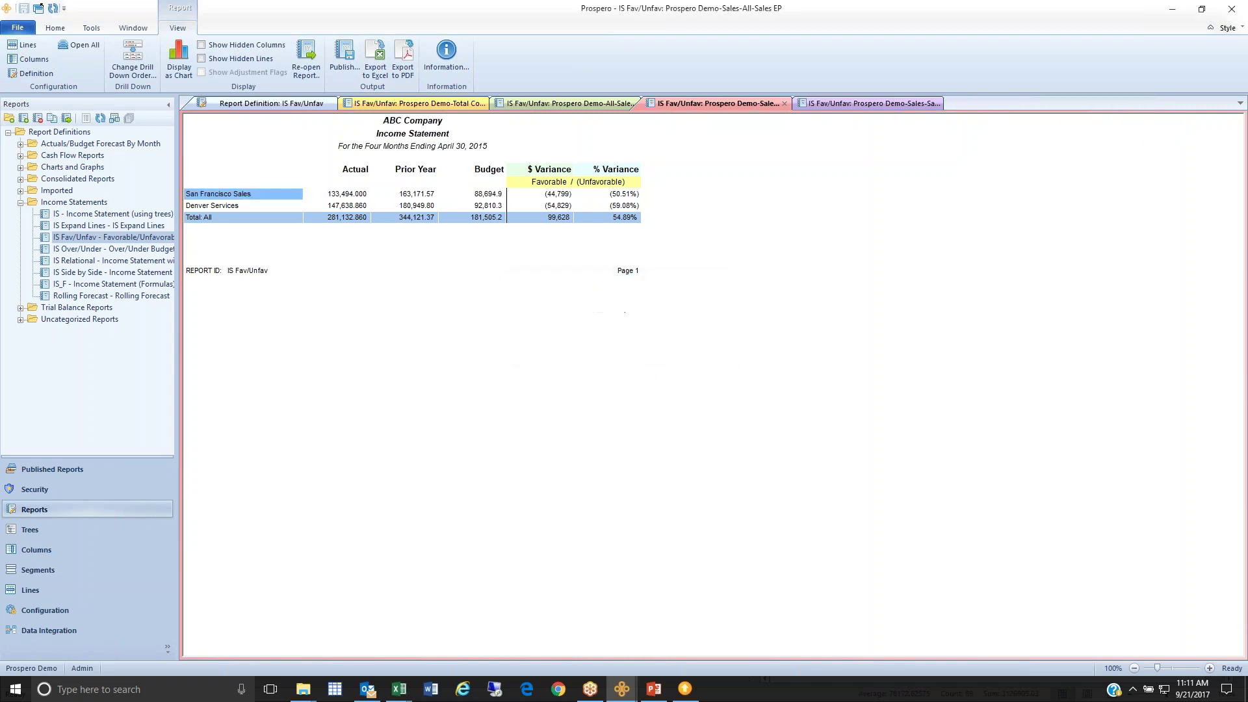
click(940, 104)
click(785, 103)
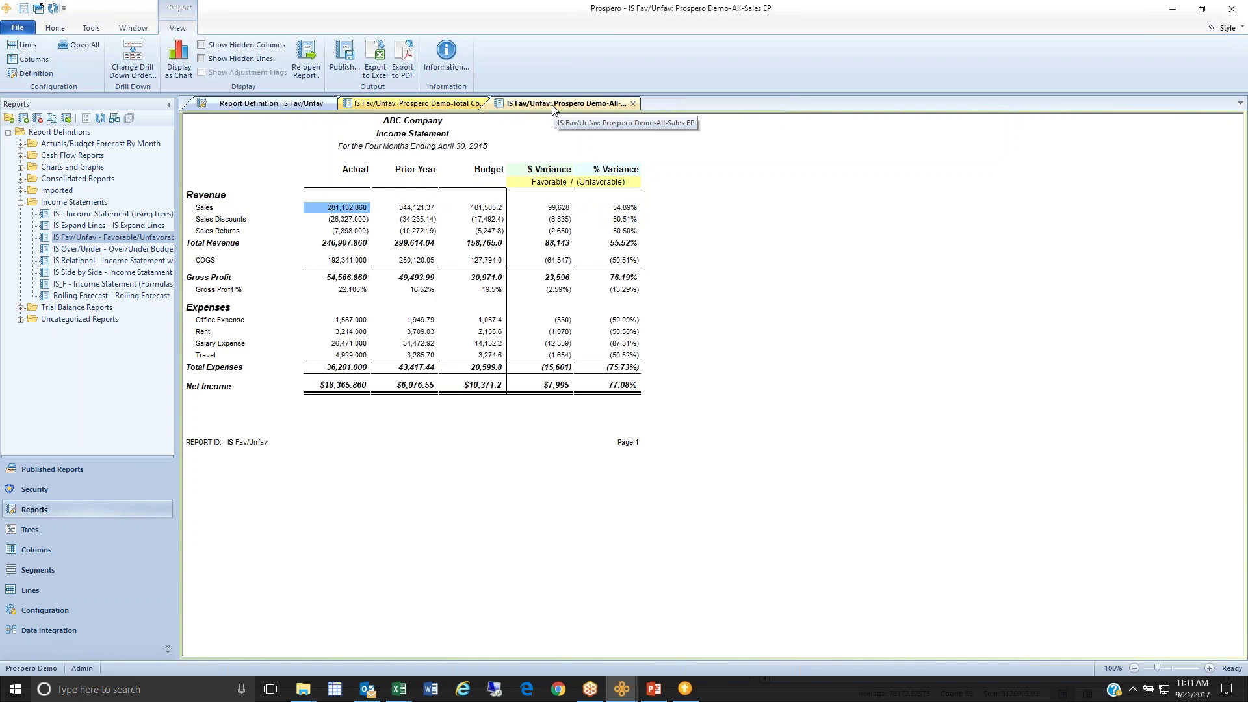
click(634, 104)
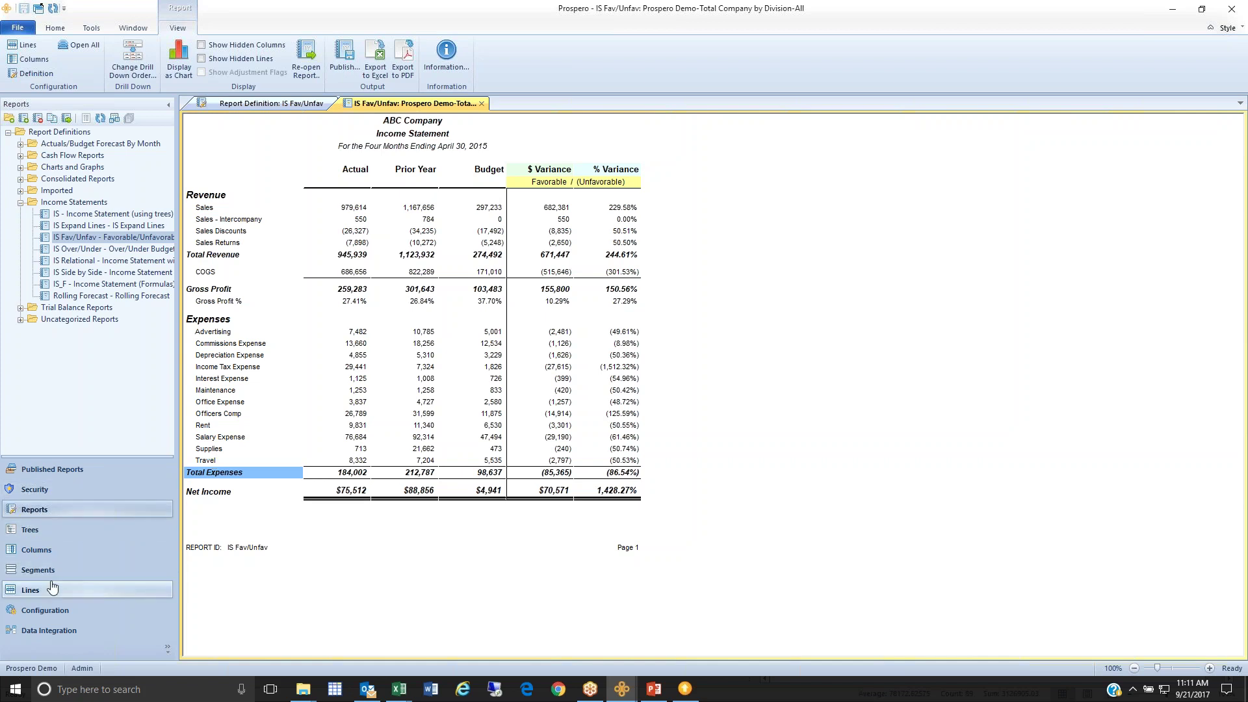
Open the TNET - Net Income tree from the current Natural tree definitions
click(43, 538)
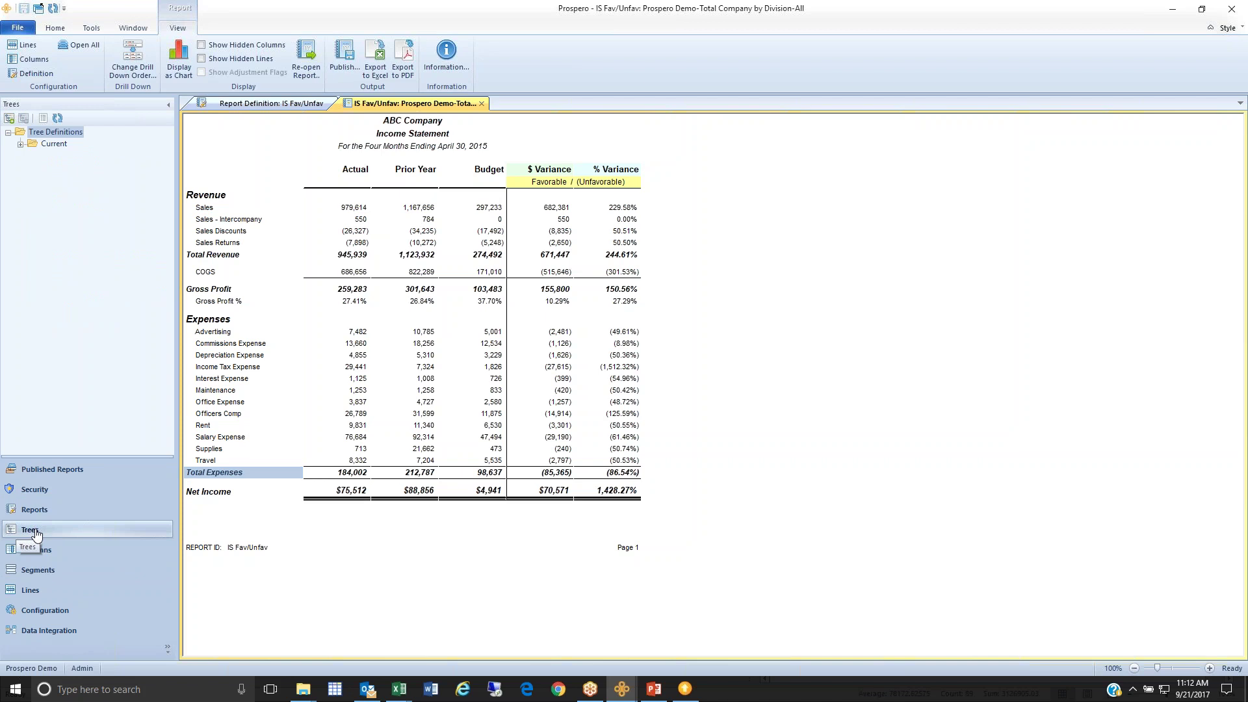
click(21, 144)
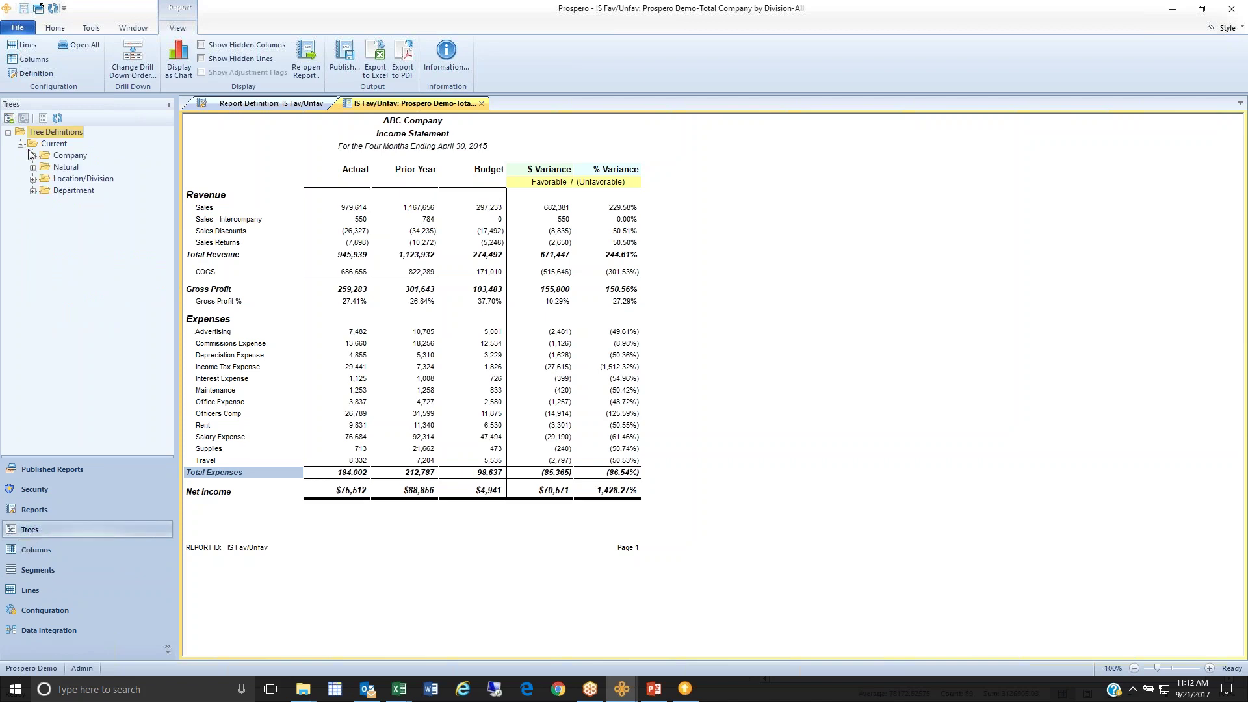
click(65, 168)
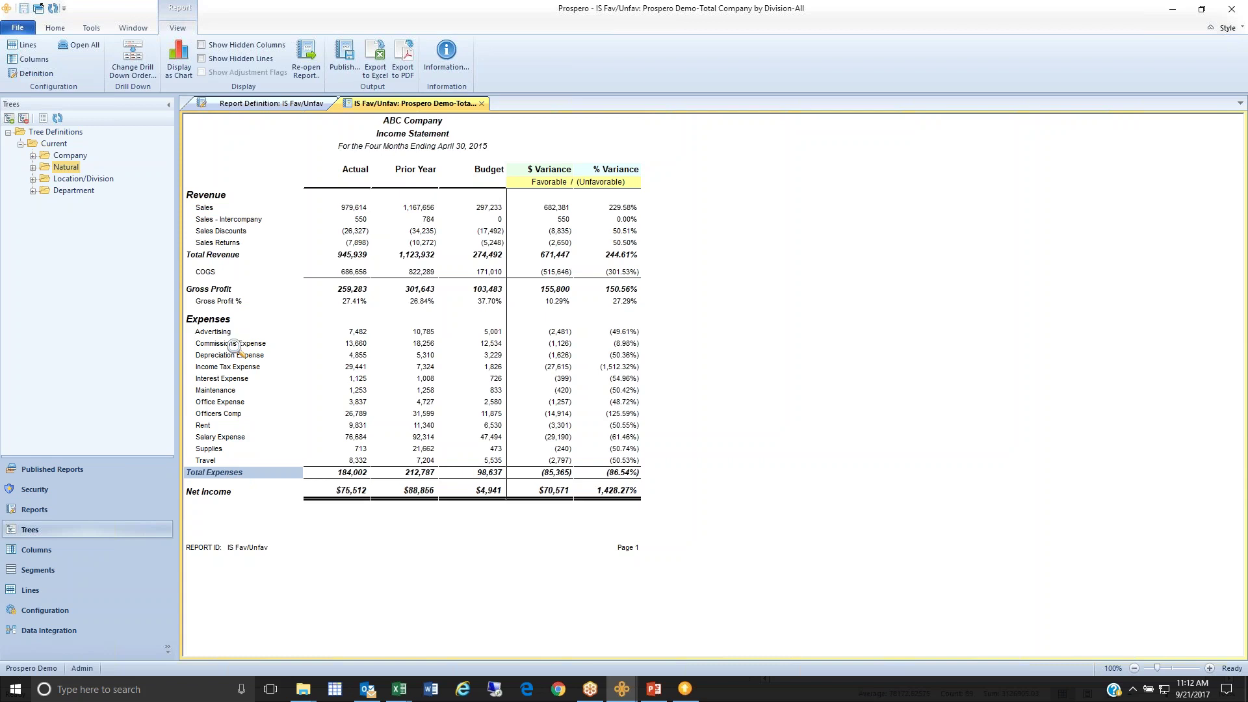
click(32, 168)
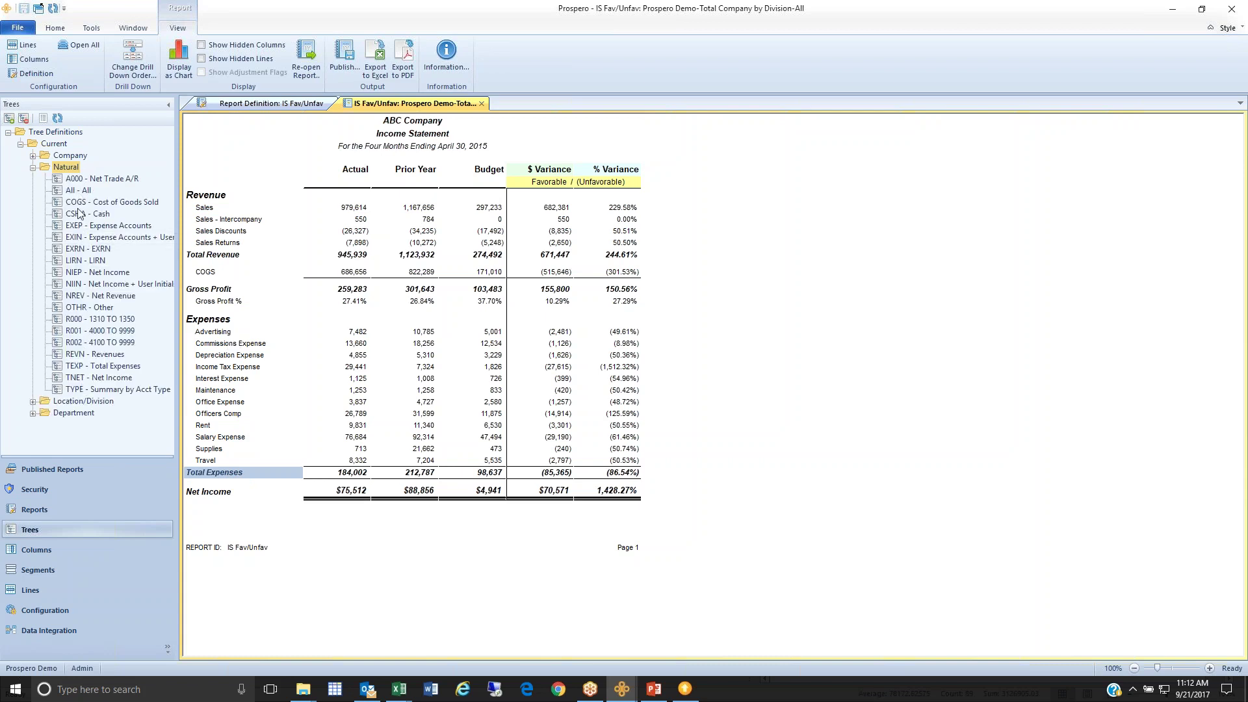
click(86, 377)
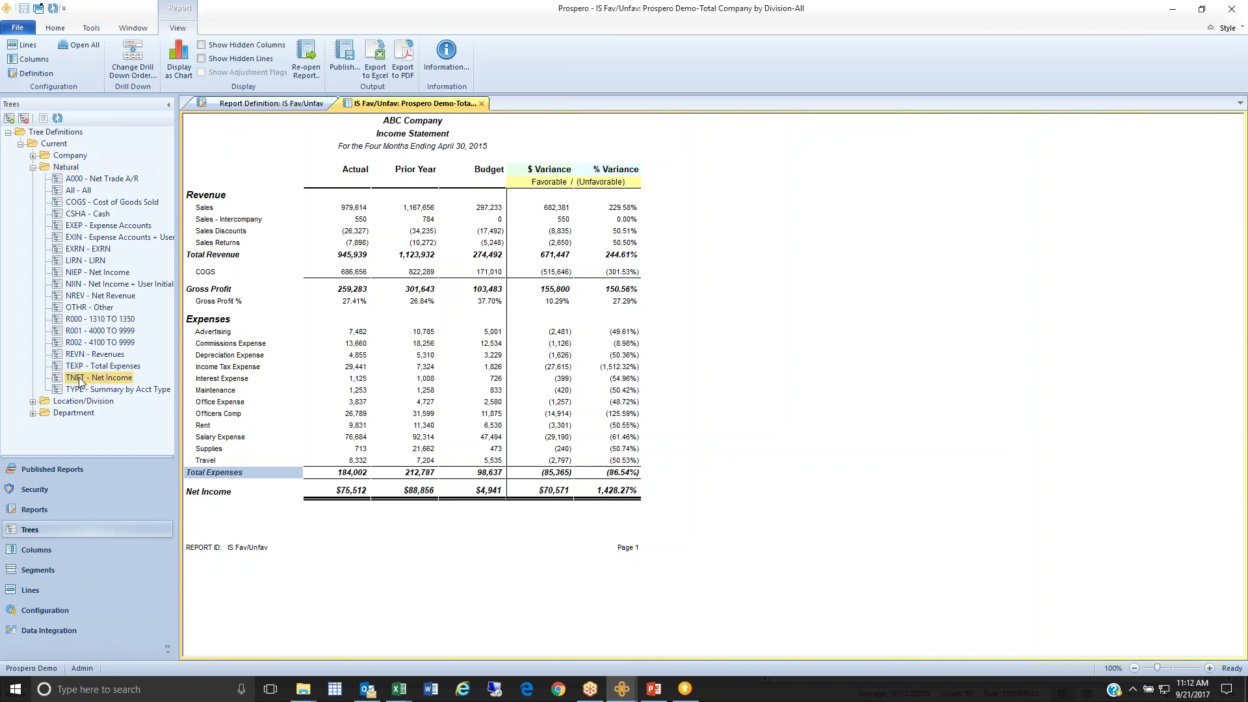
double_click(80, 380)
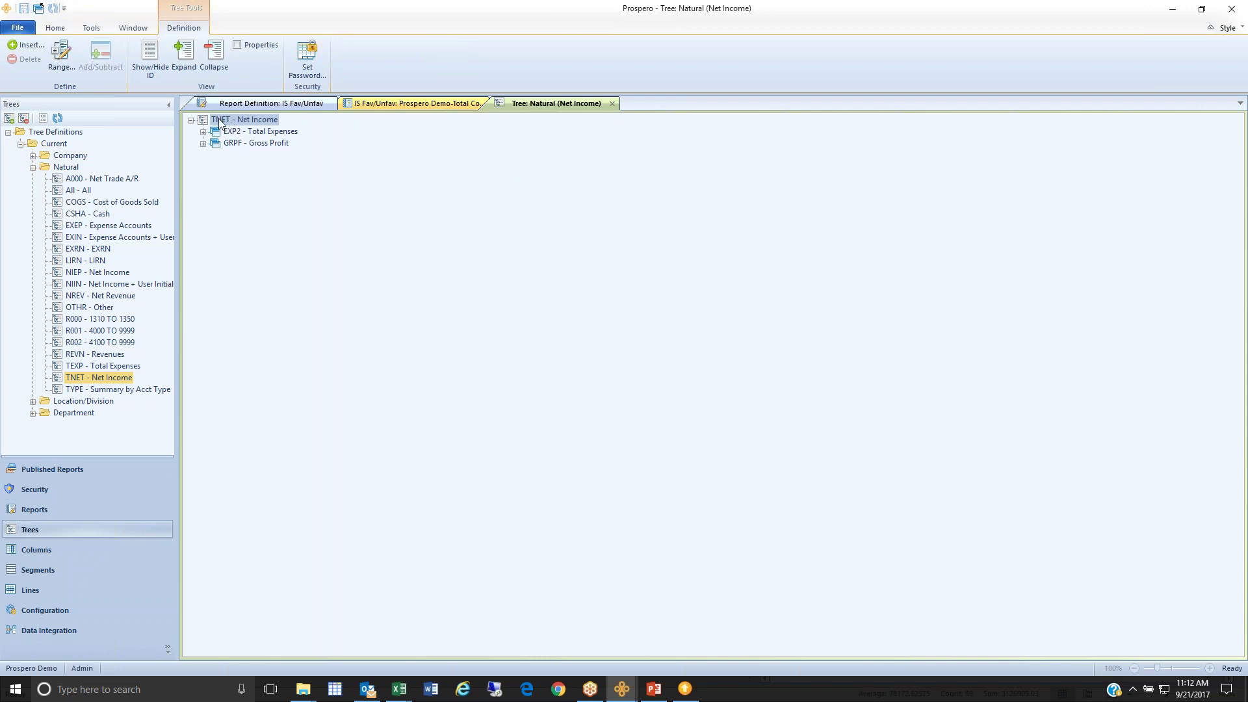
Examine the Net Income tree's Total Expenses and Gross Profit branches, expanding GRPF - Gross Profit and REV2 - Total Revenue
click(234, 132)
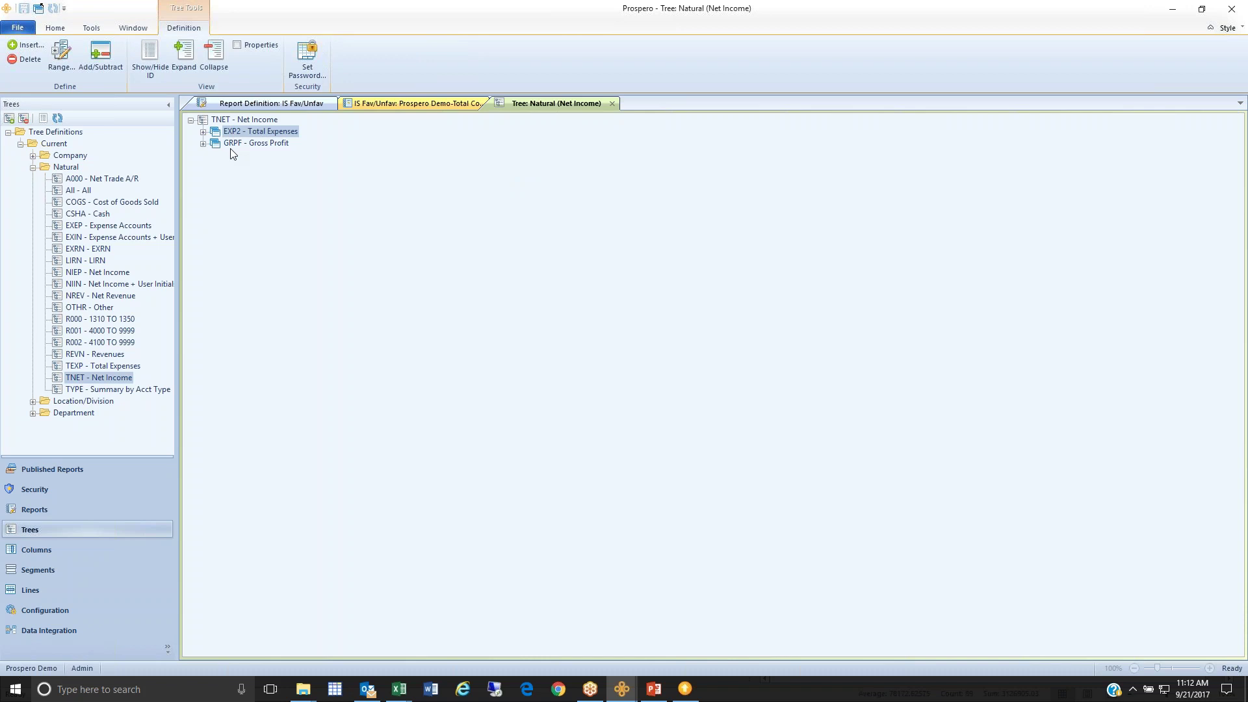
click(232, 144)
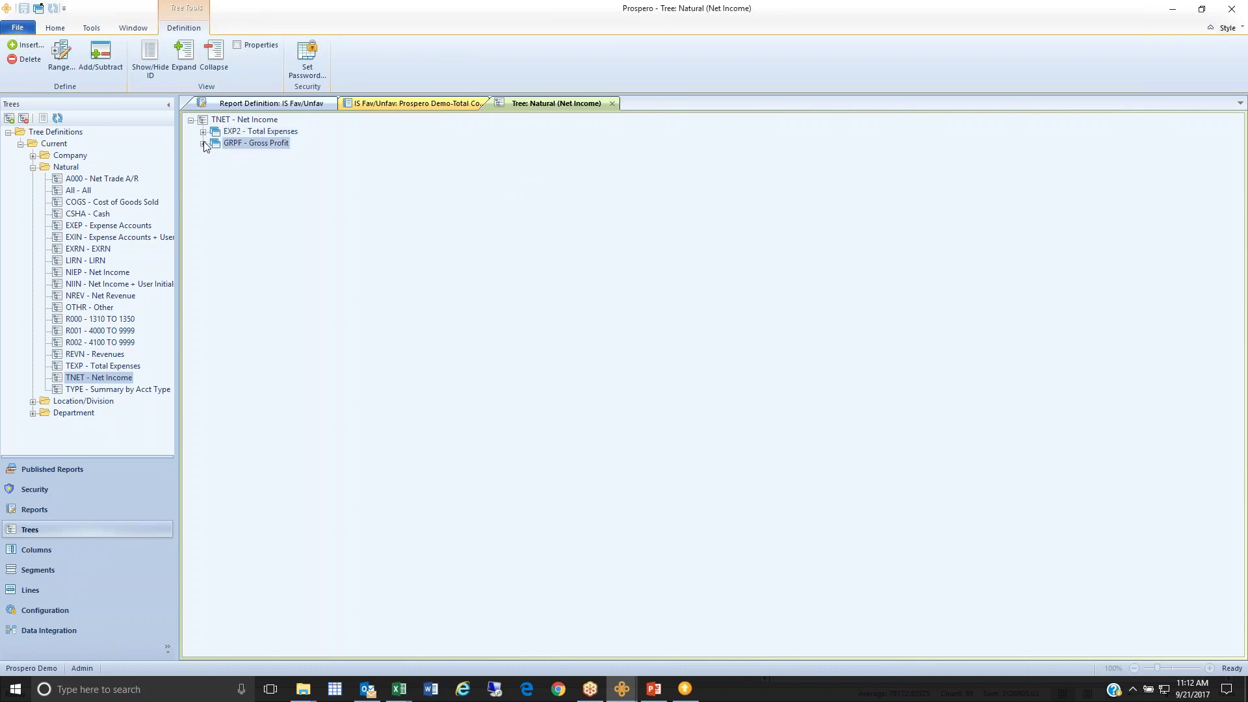
click(203, 144)
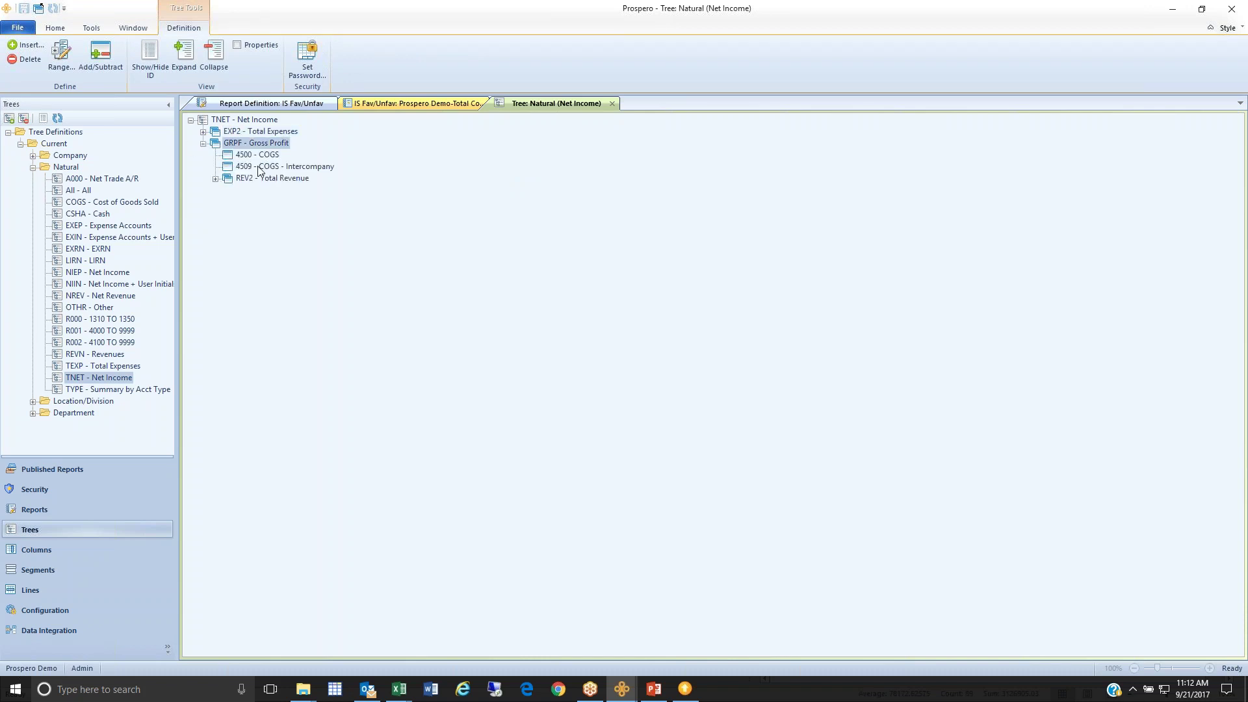
click(215, 179)
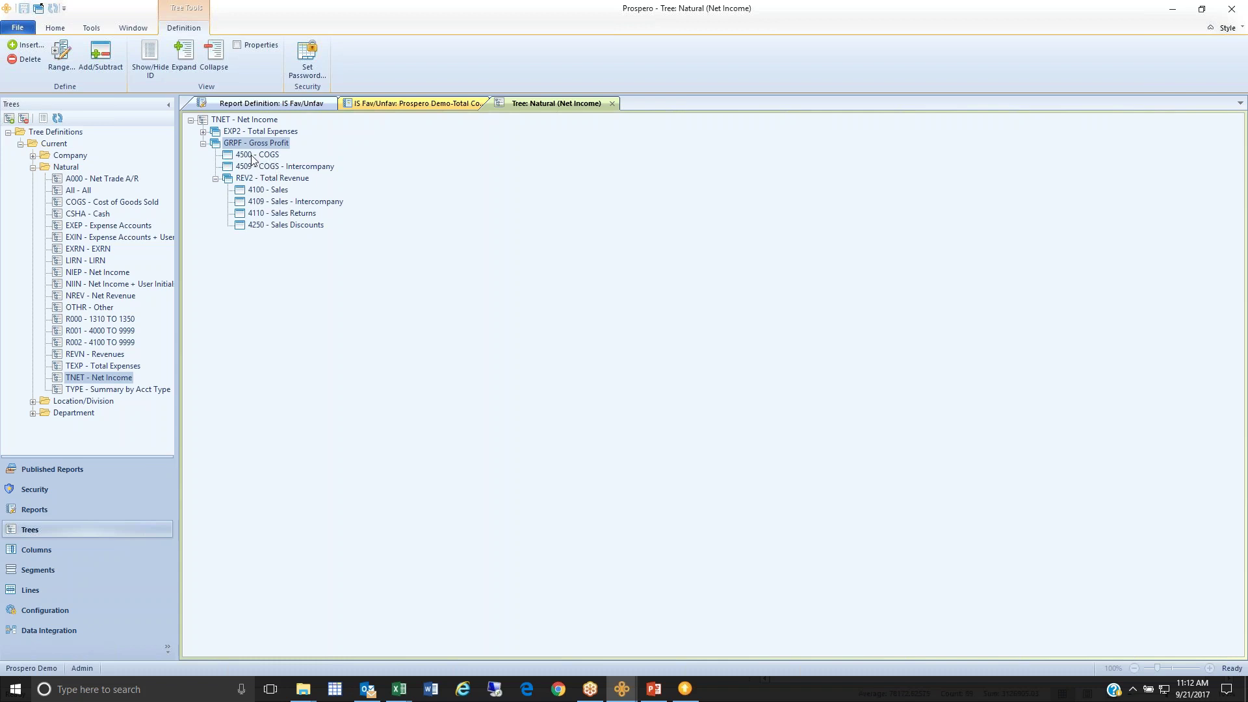
Examine the accounts under Gross Profit and EXP2 - Total Expenses, and view the editing commands available for Total Expenses
click(253, 156)
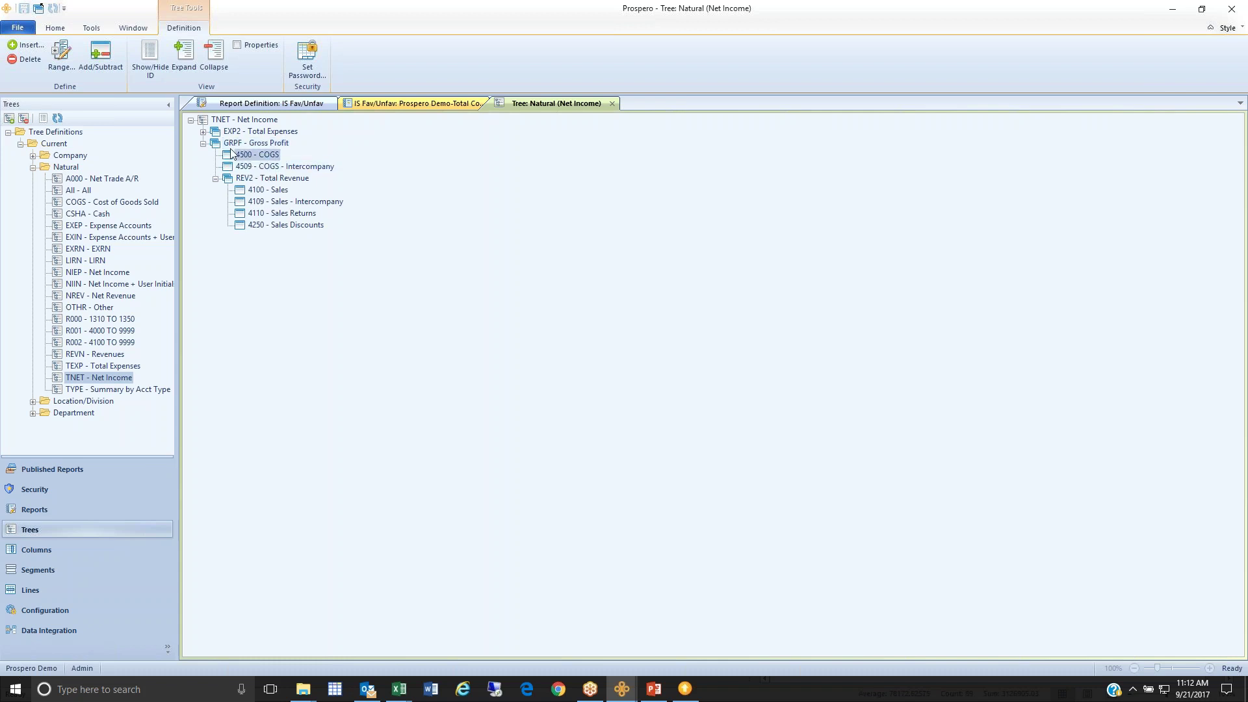
click(203, 132)
click(257, 145)
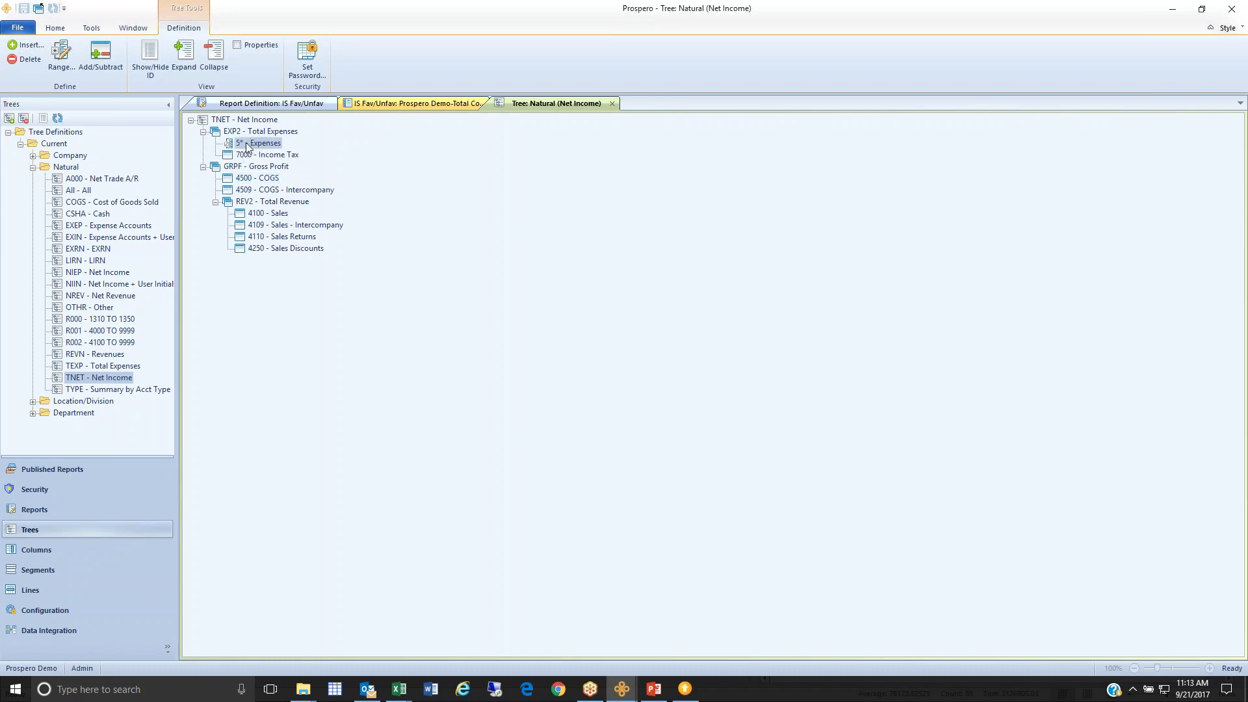
click(257, 156)
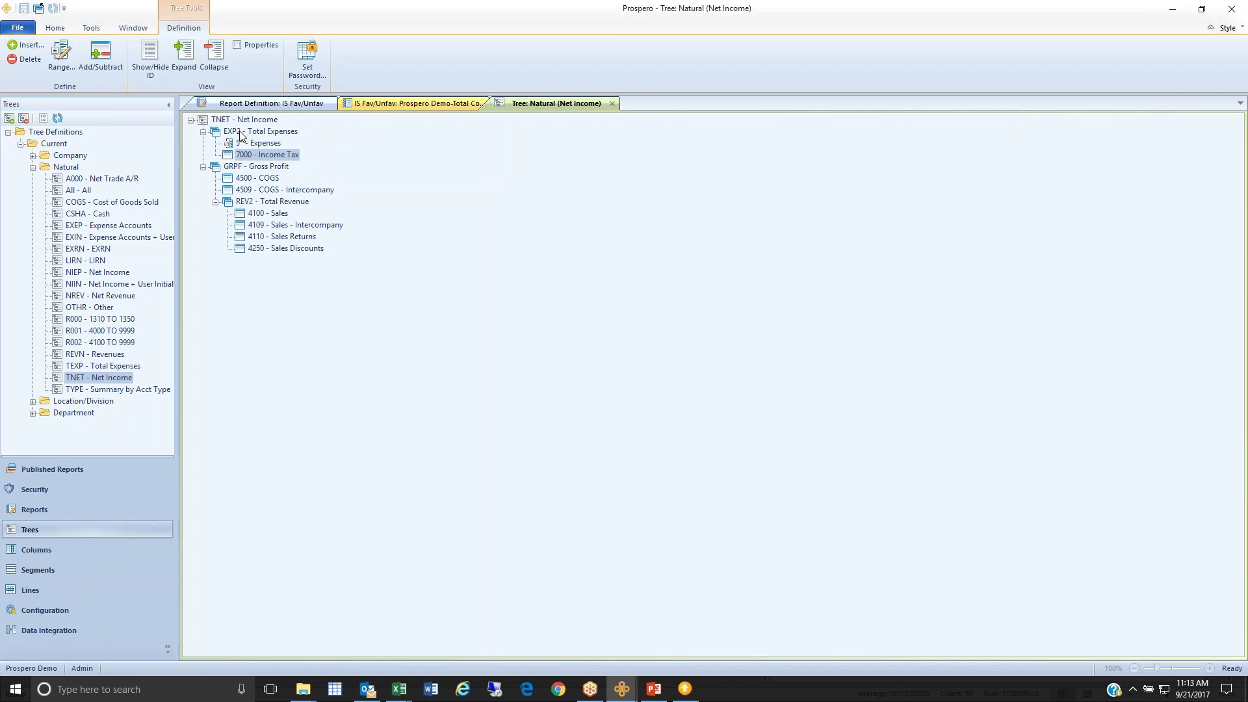
click(242, 132)
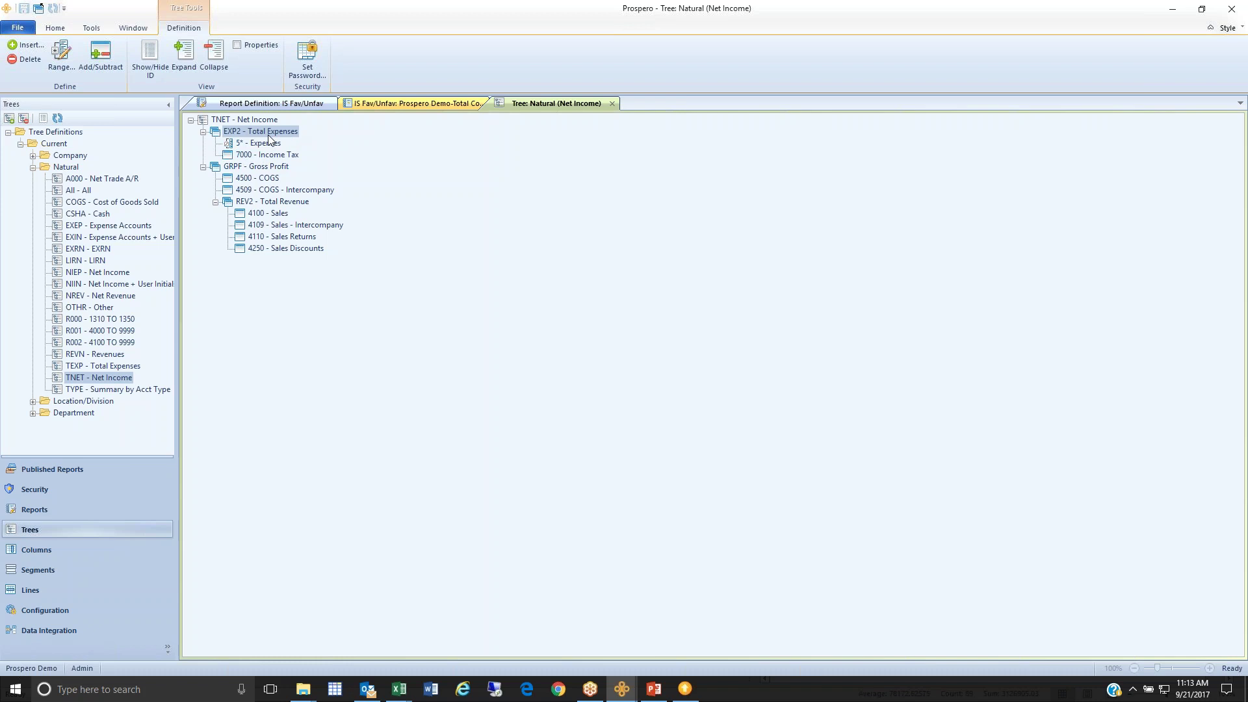
right_click(269, 133)
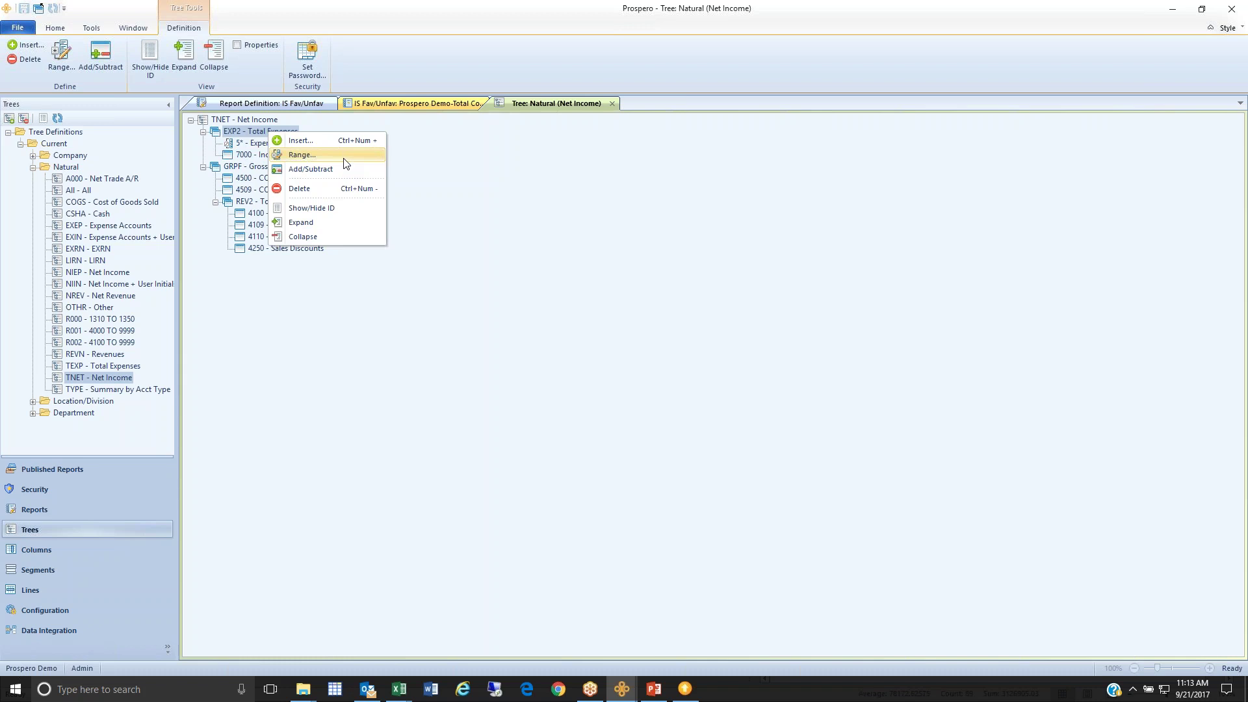
click(415, 169)
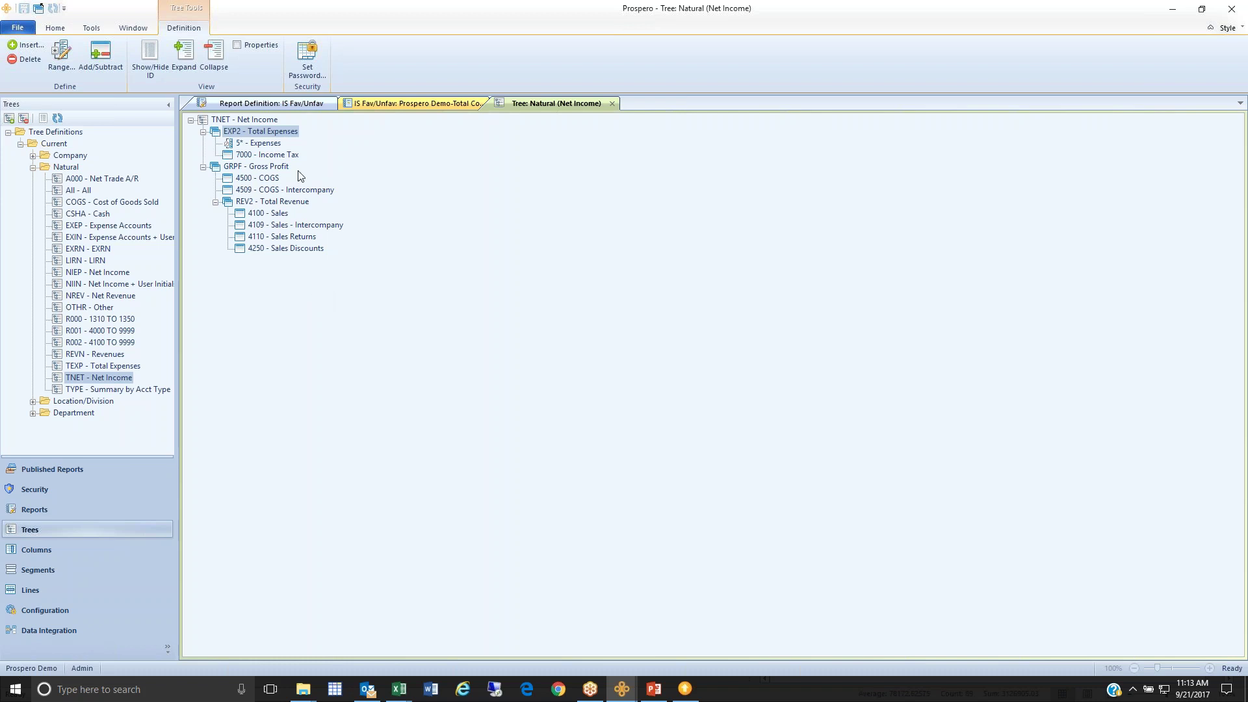
Move 4250 - Sales Discounts directly under GRPF - Gross Profit, and 4500 - COGS under REV2 - Total Revenue
click(283, 248)
drag(275, 247, 276, 167)
click(268, 191)
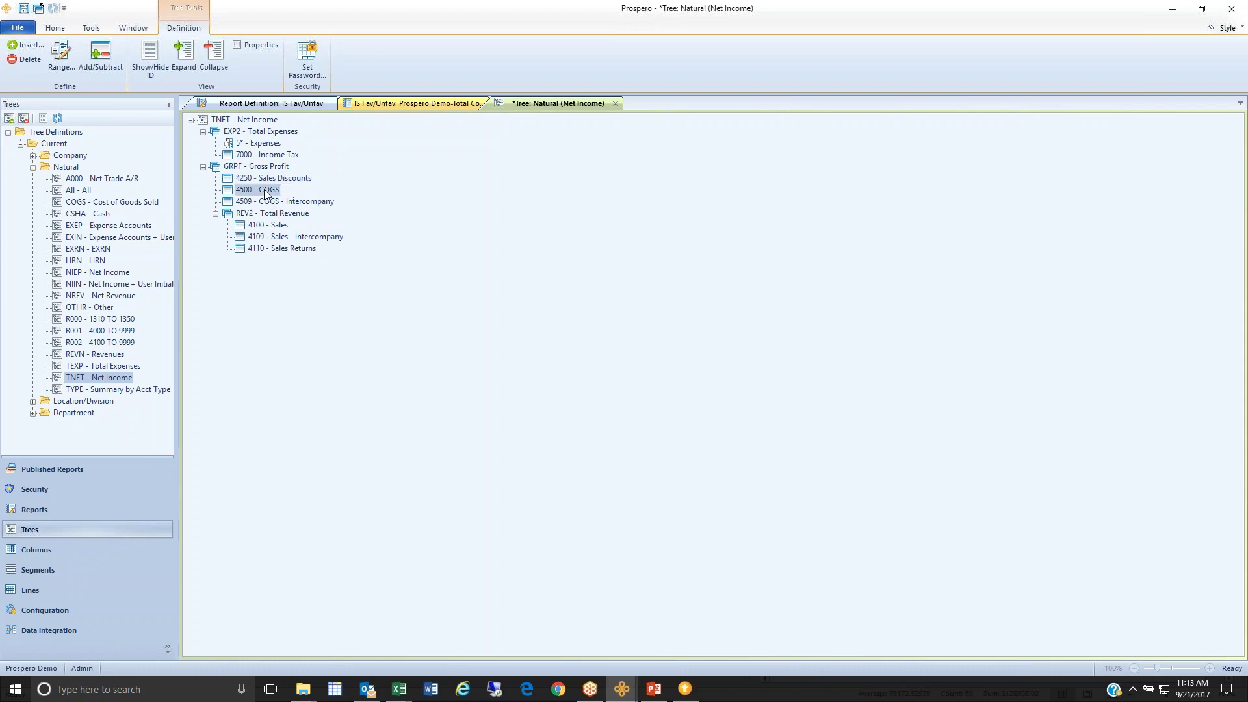
drag(266, 214, 268, 214)
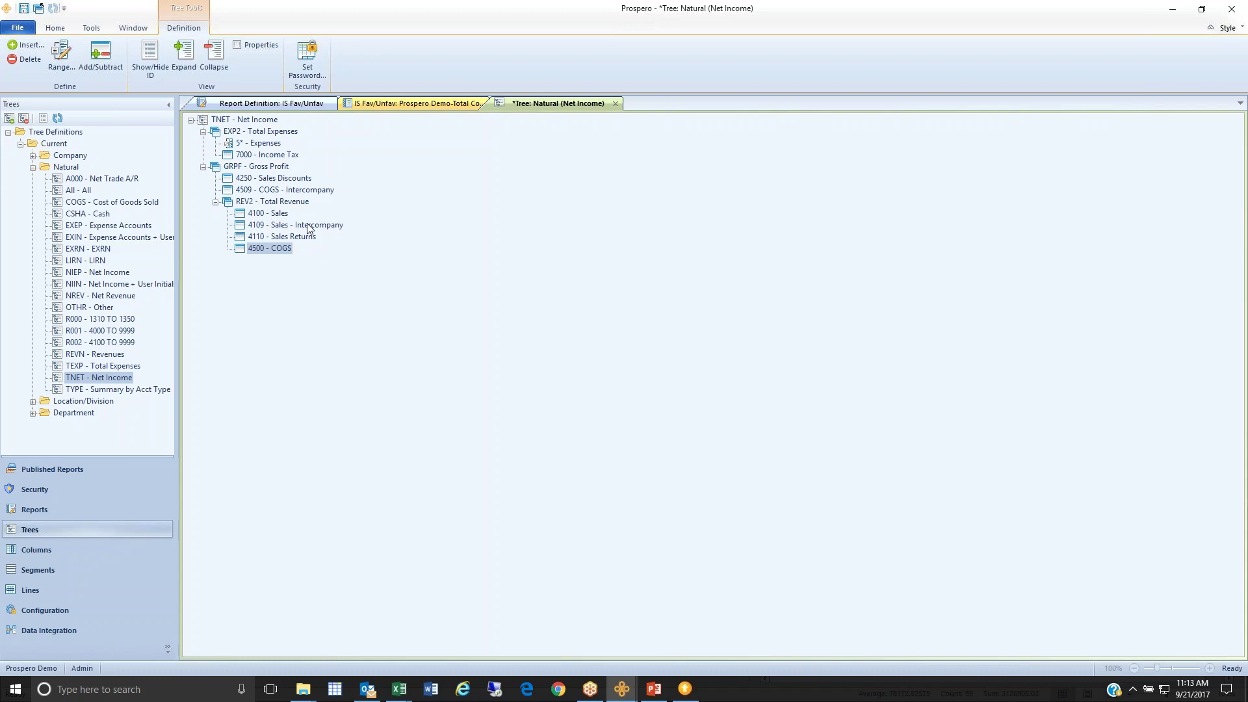
Review the rearranged hierarchy from TNET - Net Income through Gross Profit and Total Revenue down to the sales accounts
click(273, 167)
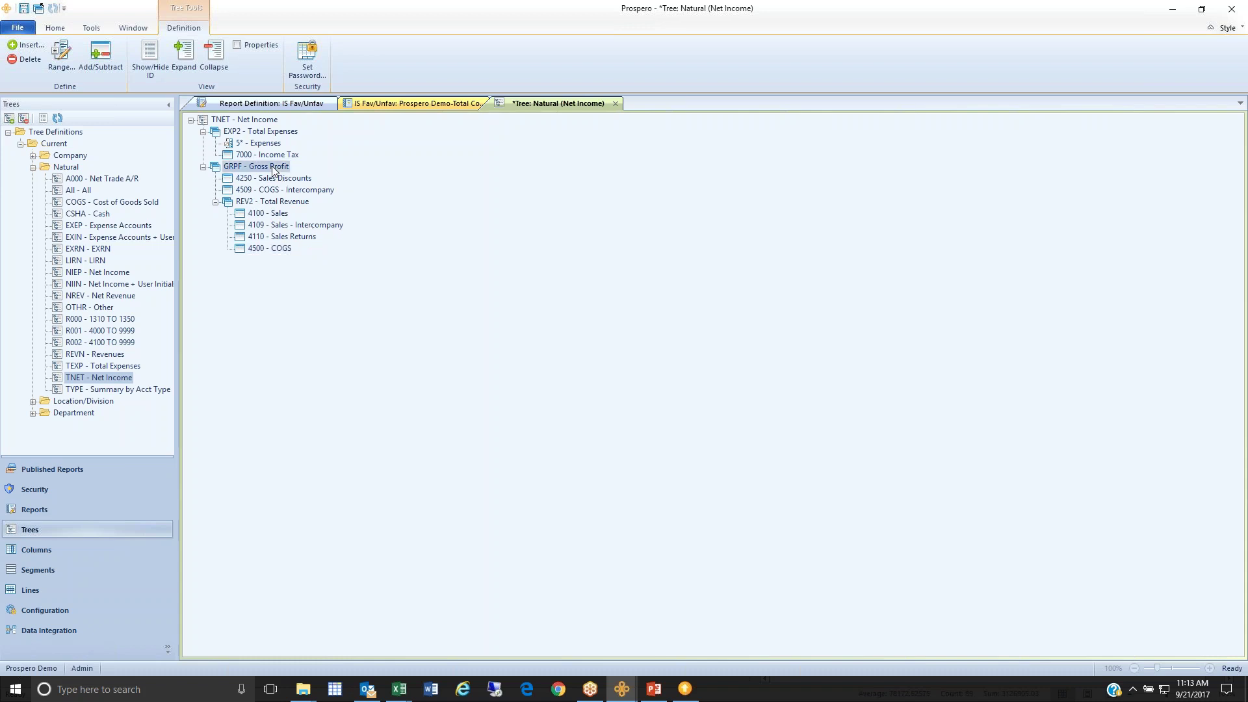
click(271, 201)
click(260, 120)
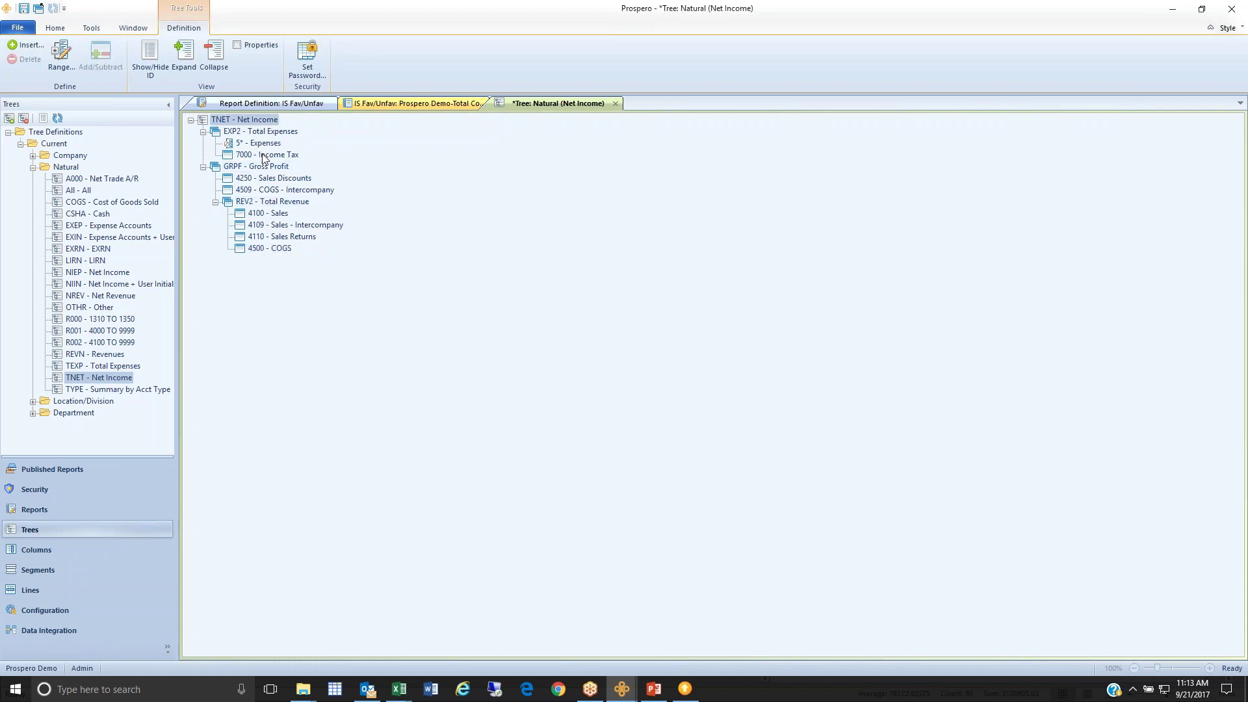
click(267, 167)
click(267, 202)
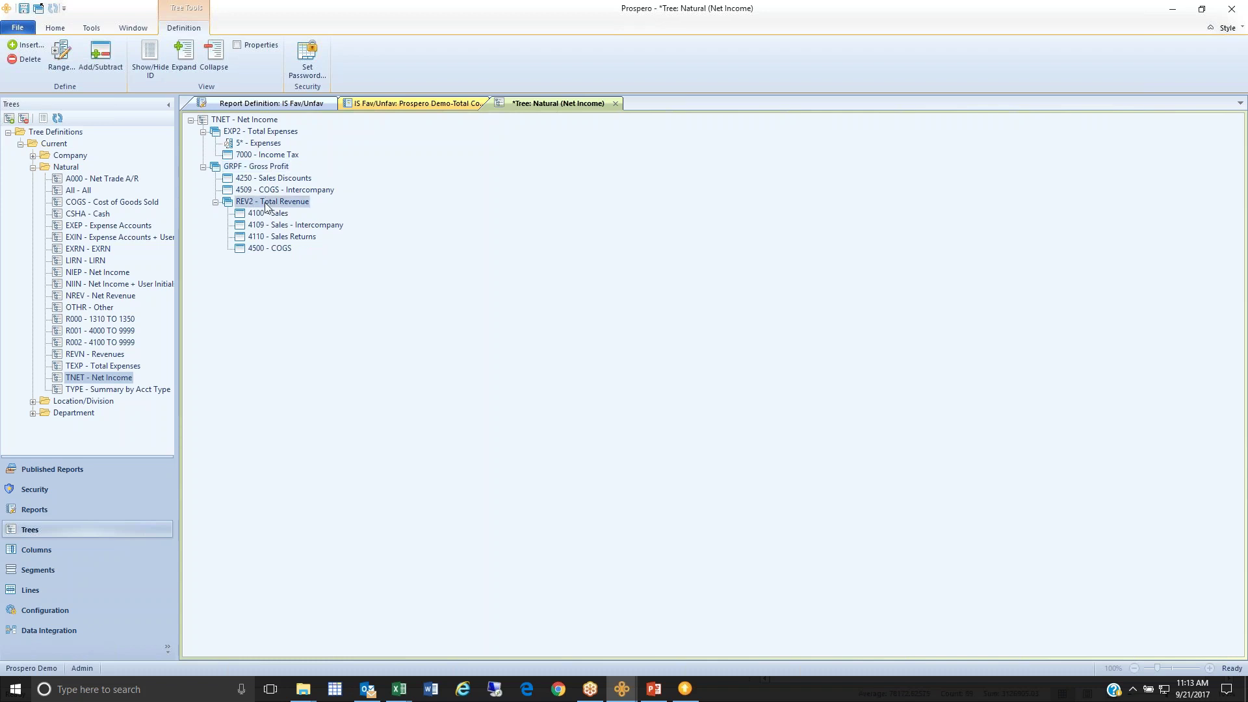
click(267, 214)
click(266, 225)
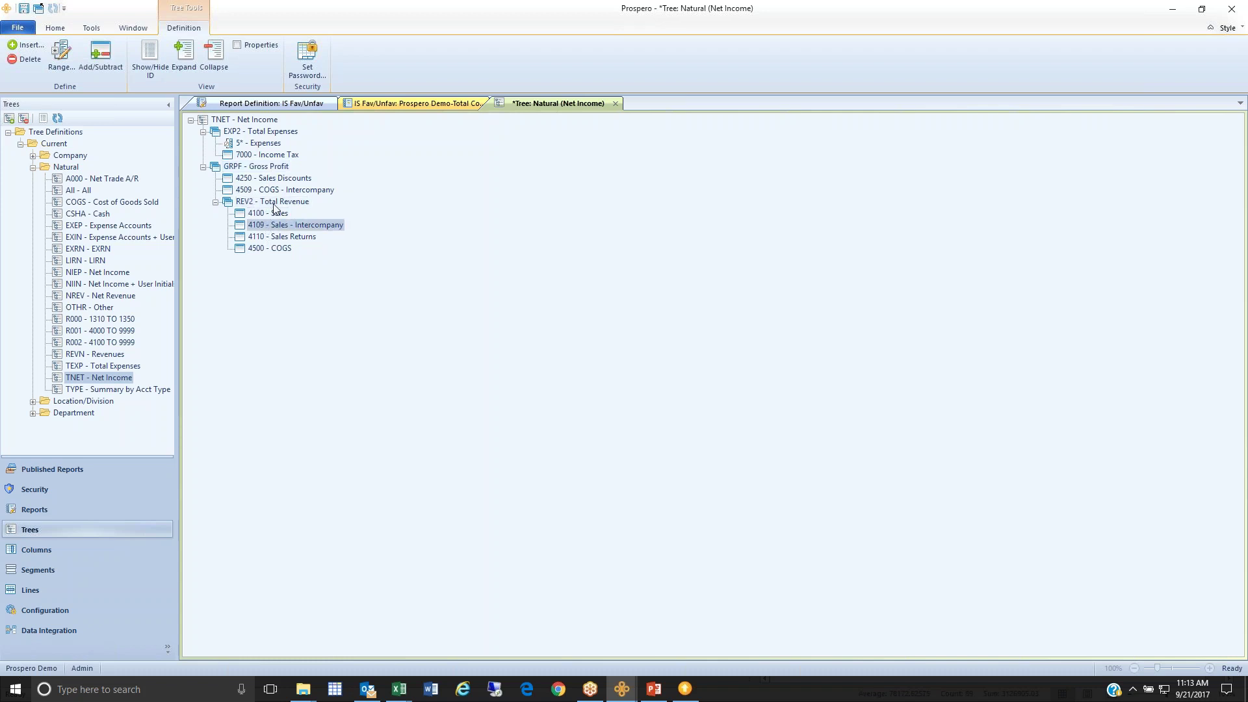
click(271, 203)
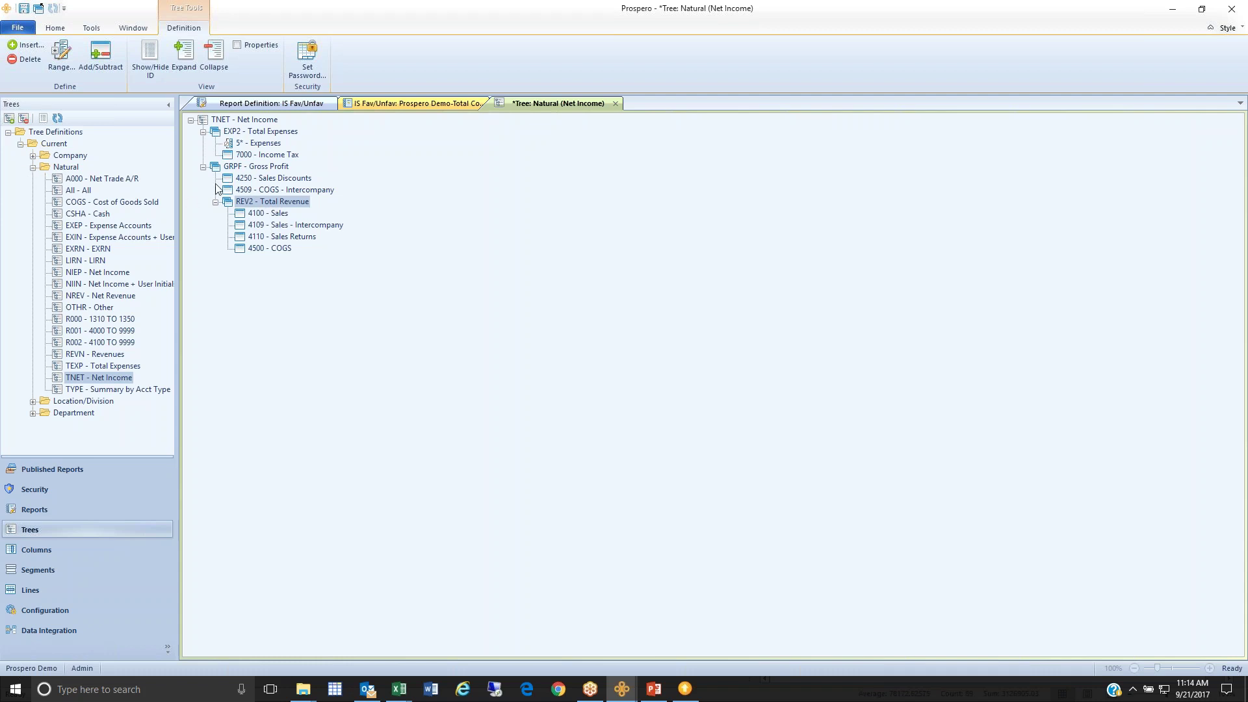
Open the TOTRG - Total Company by Region tree from the Location/Division definitions, with the Natural group collapsed and Department expanded
click(33, 168)
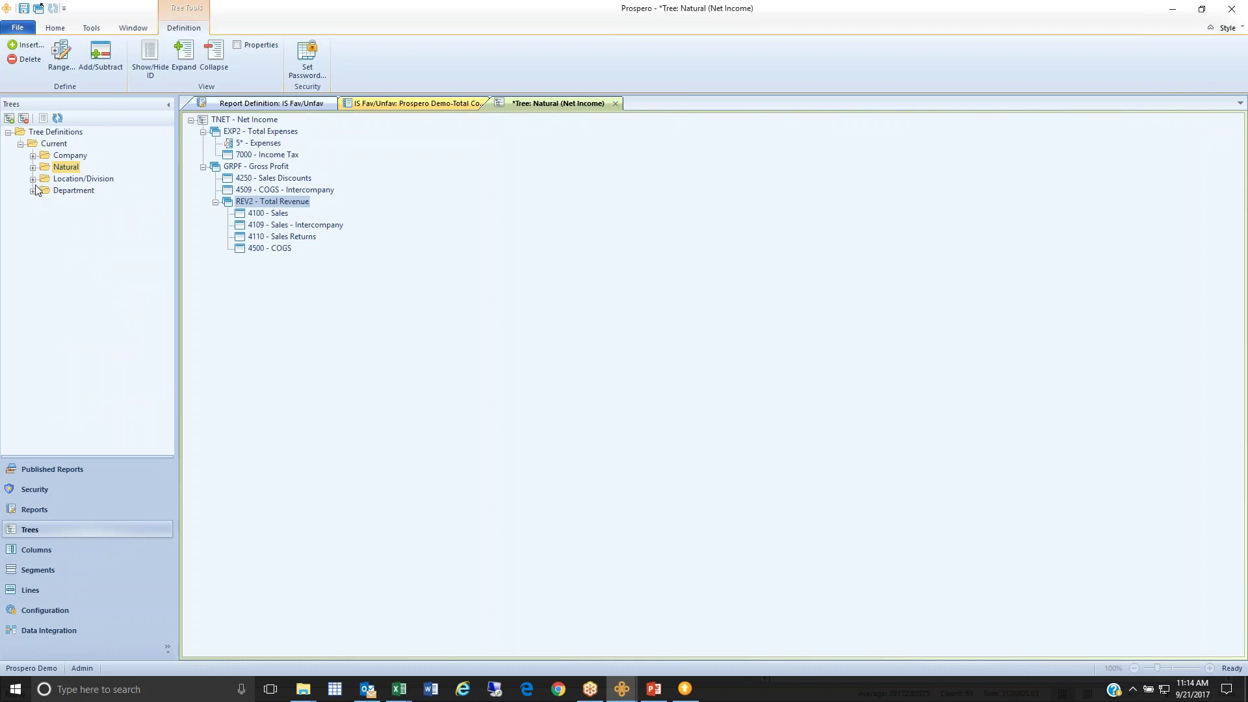
click(33, 191)
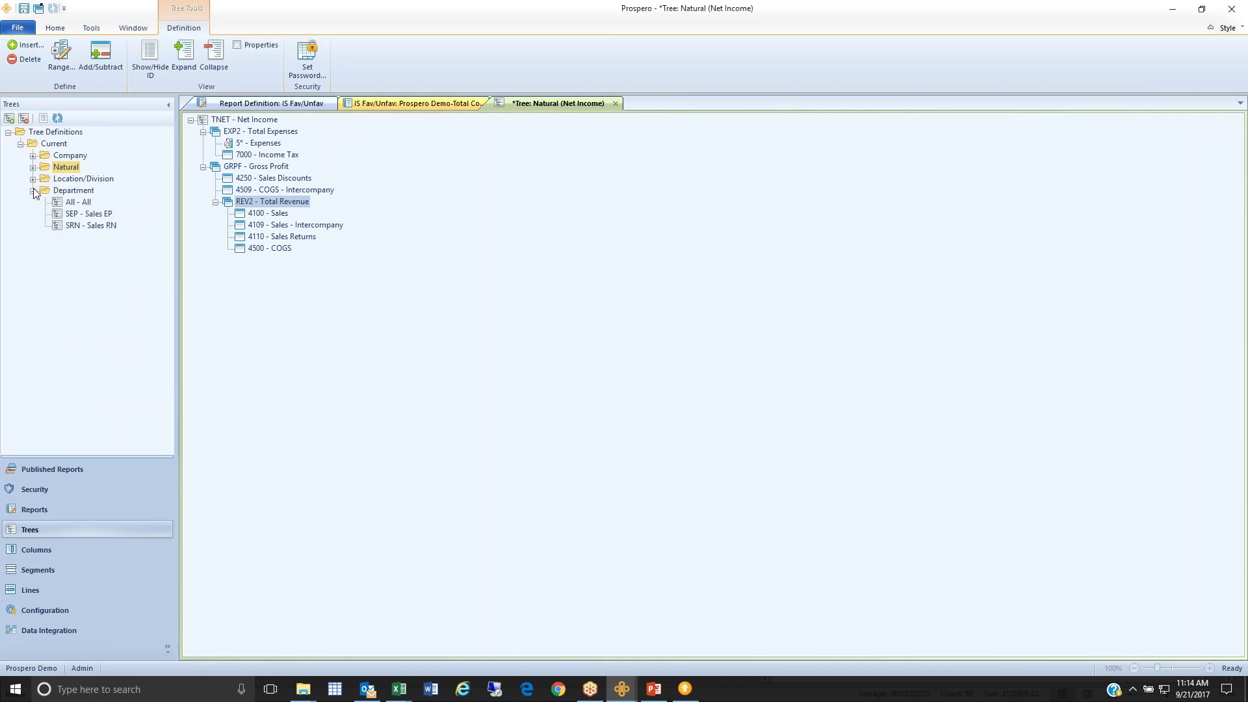
click(33, 179)
click(78, 179)
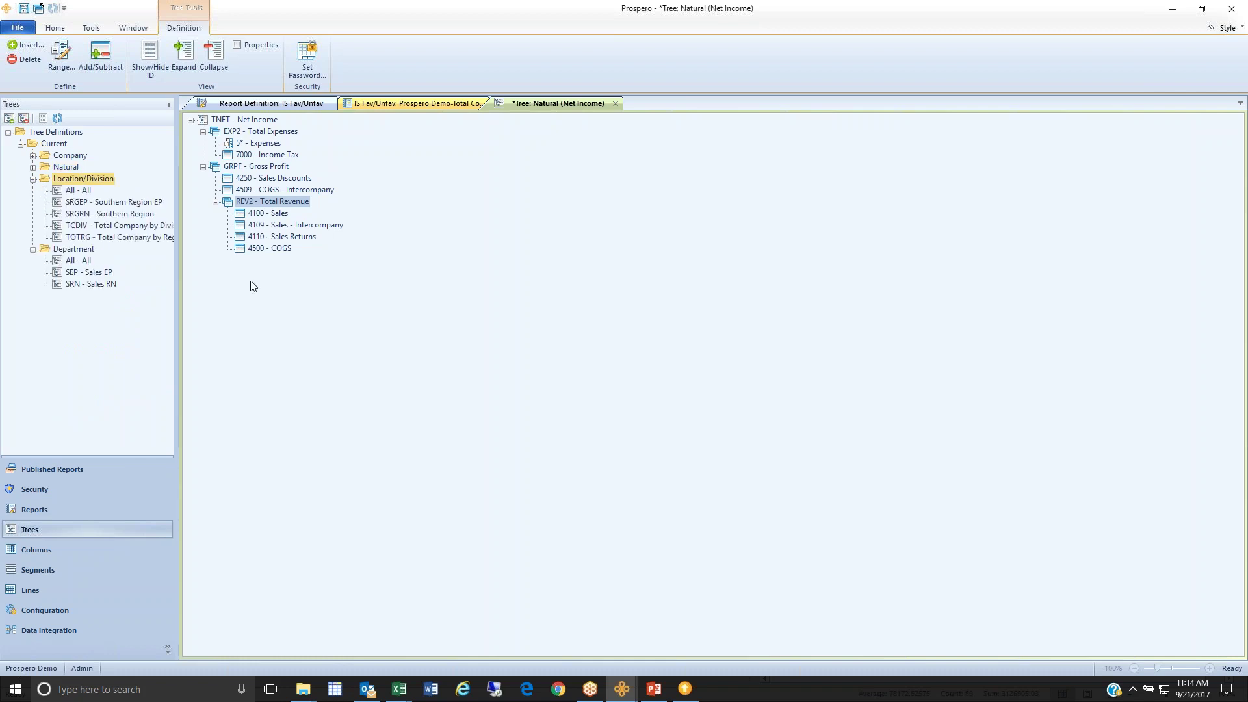
double_click(126, 241)
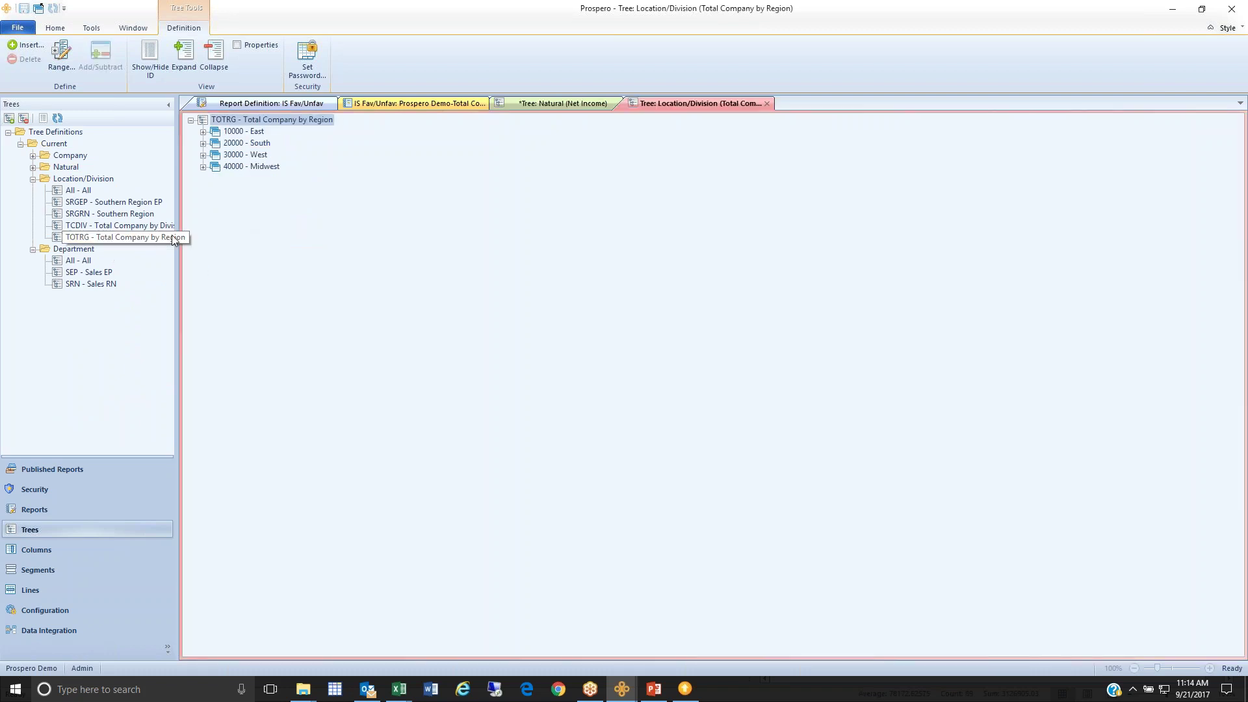
Expand the East, South, West and Midwest regions to view the locations in each
click(232, 132)
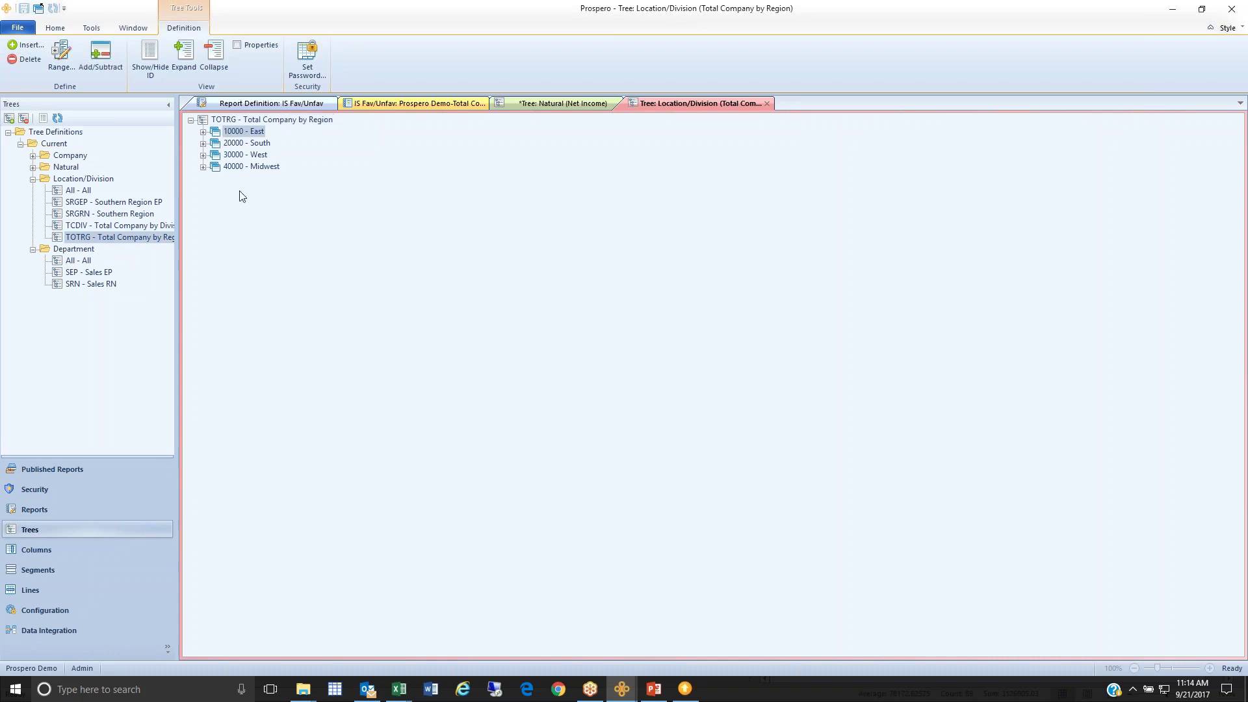
click(202, 132)
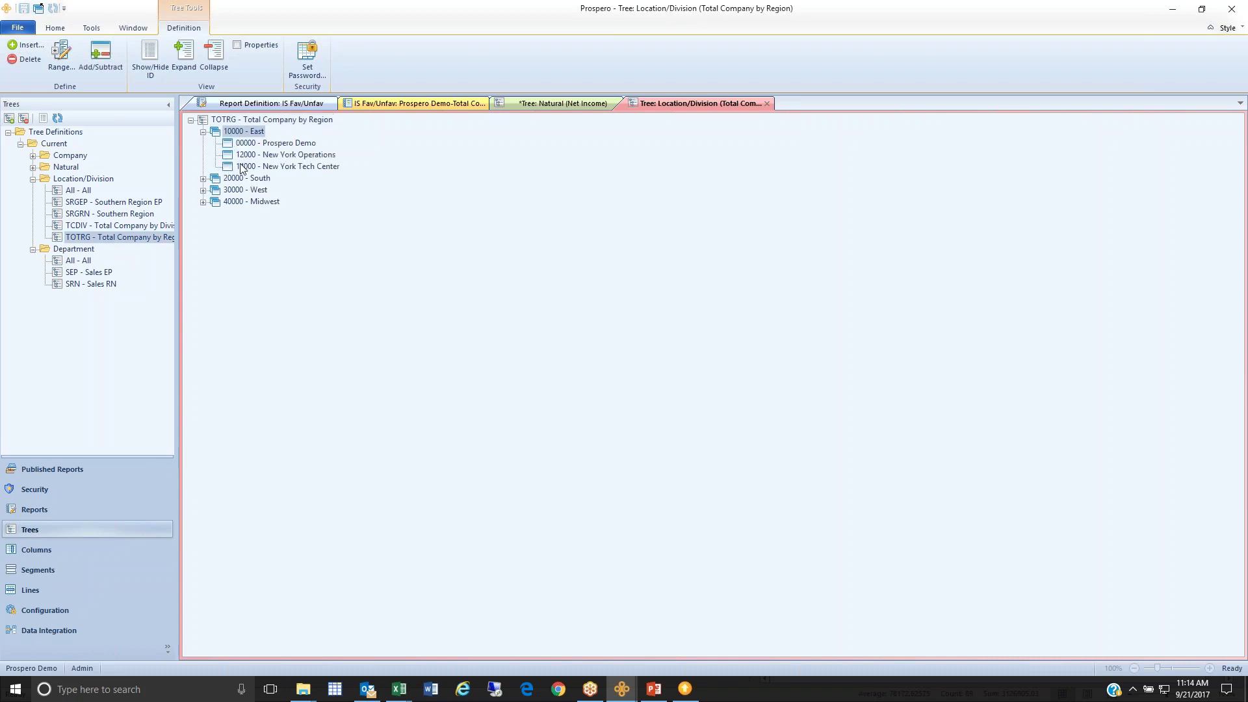
click(204, 179)
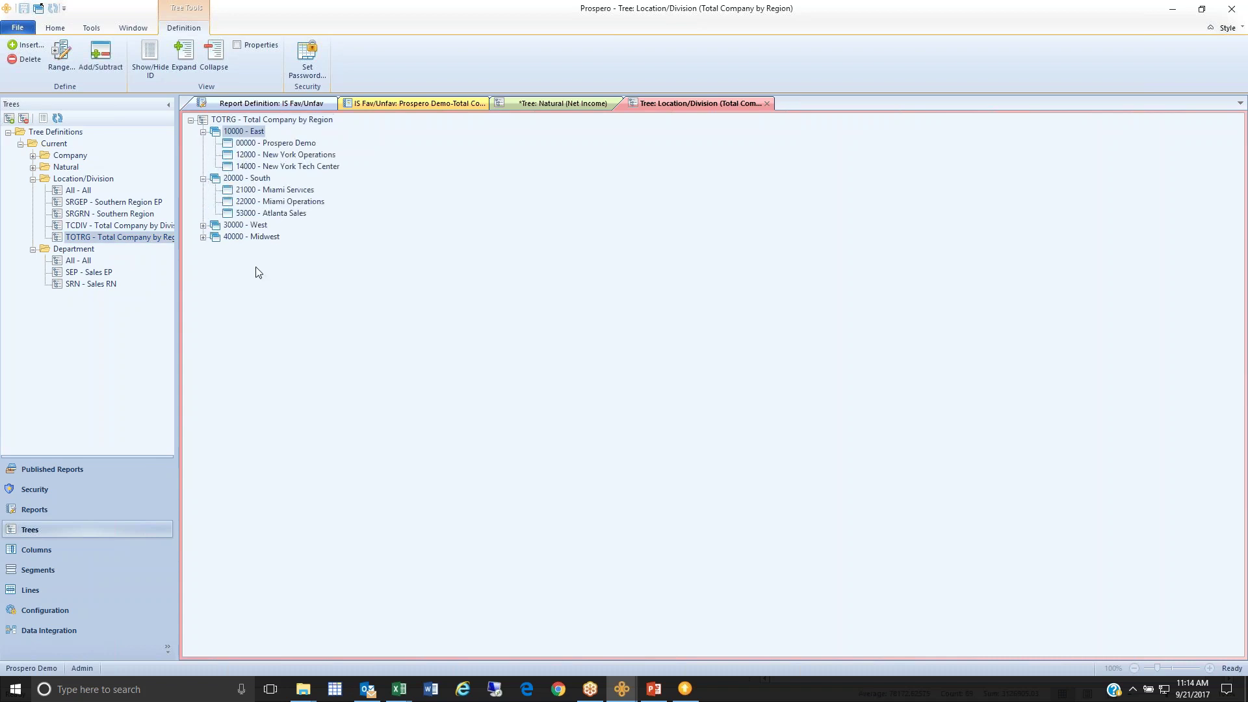
click(203, 225)
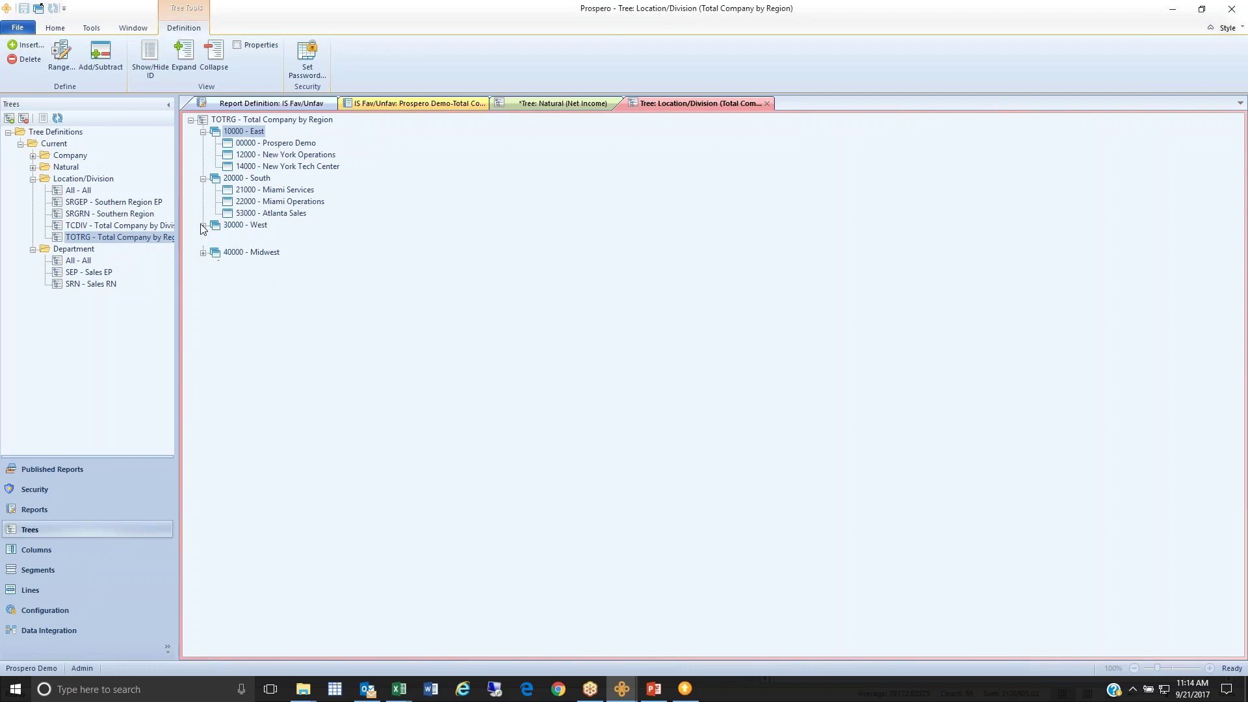
click(203, 260)
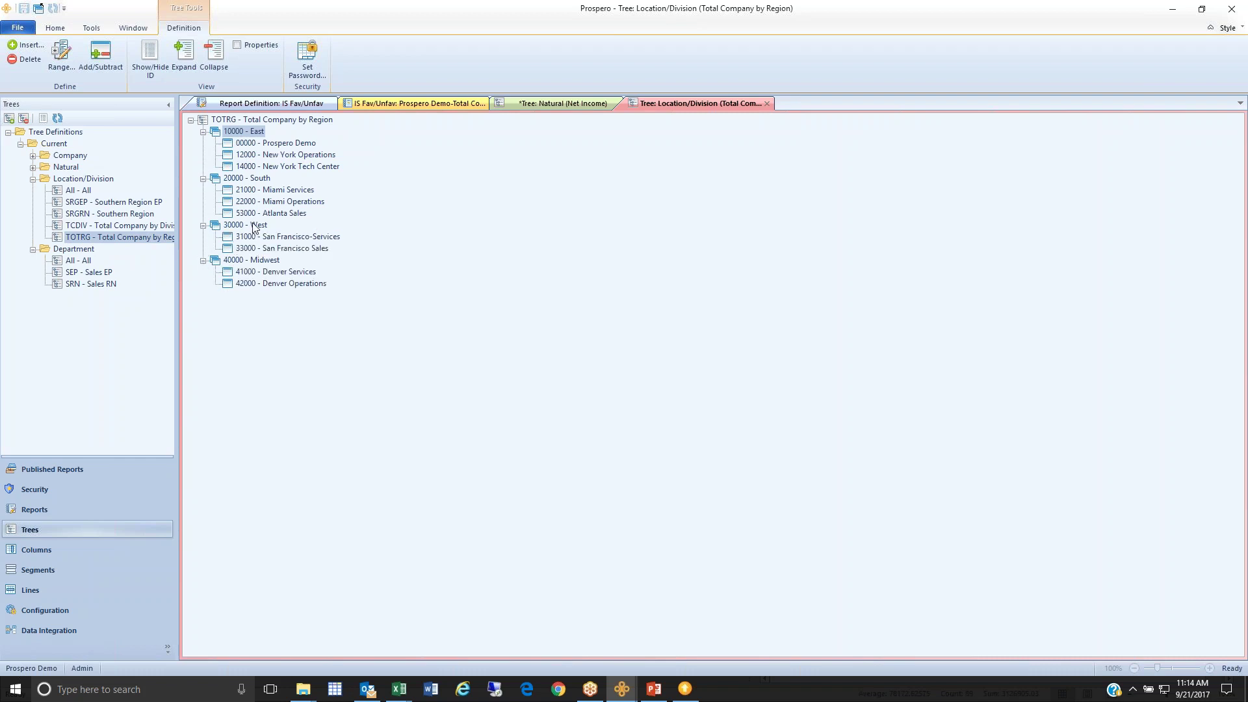
Look through the Location/Division entries that can be inserted under 30000 - West, and leave the list without inserting any
click(253, 226)
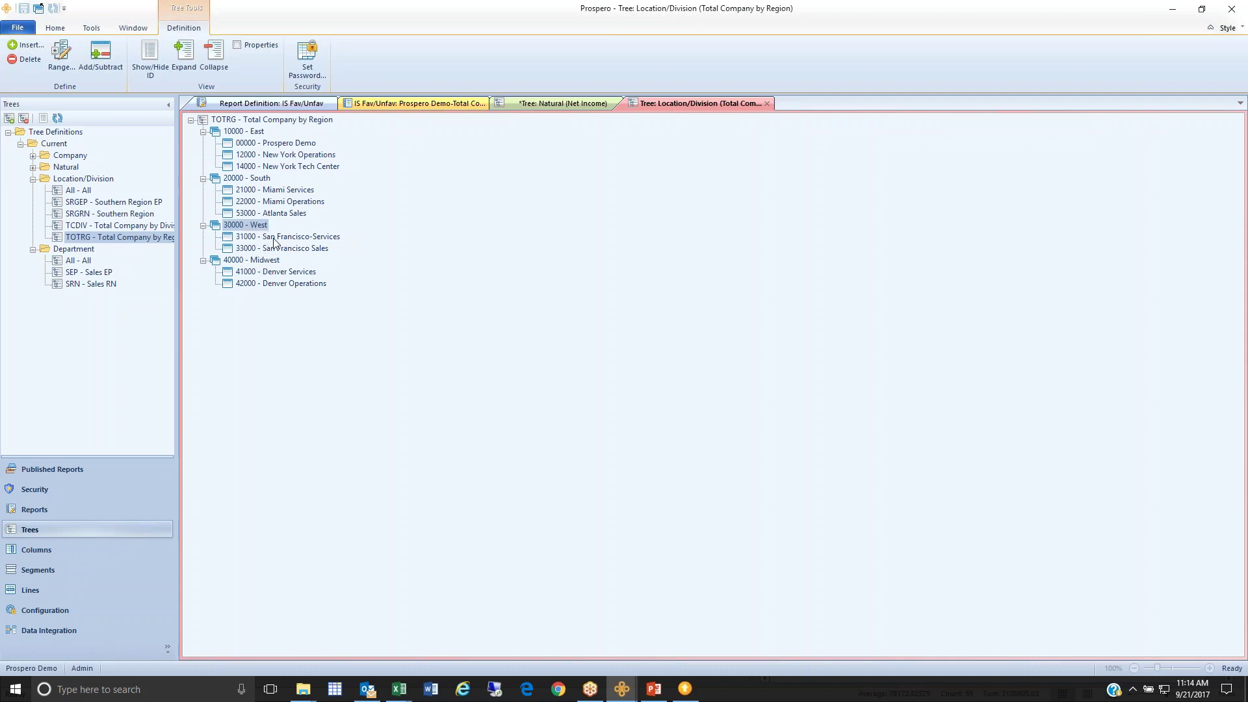
right_click(262, 227)
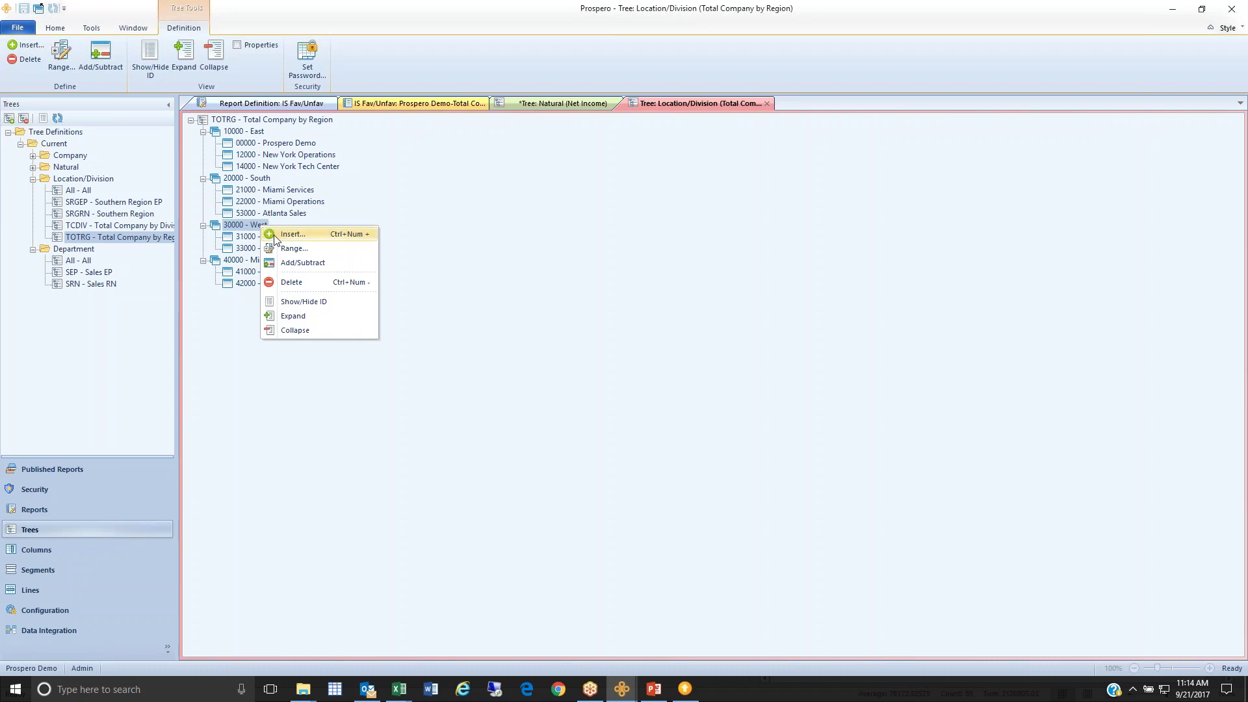
click(280, 235)
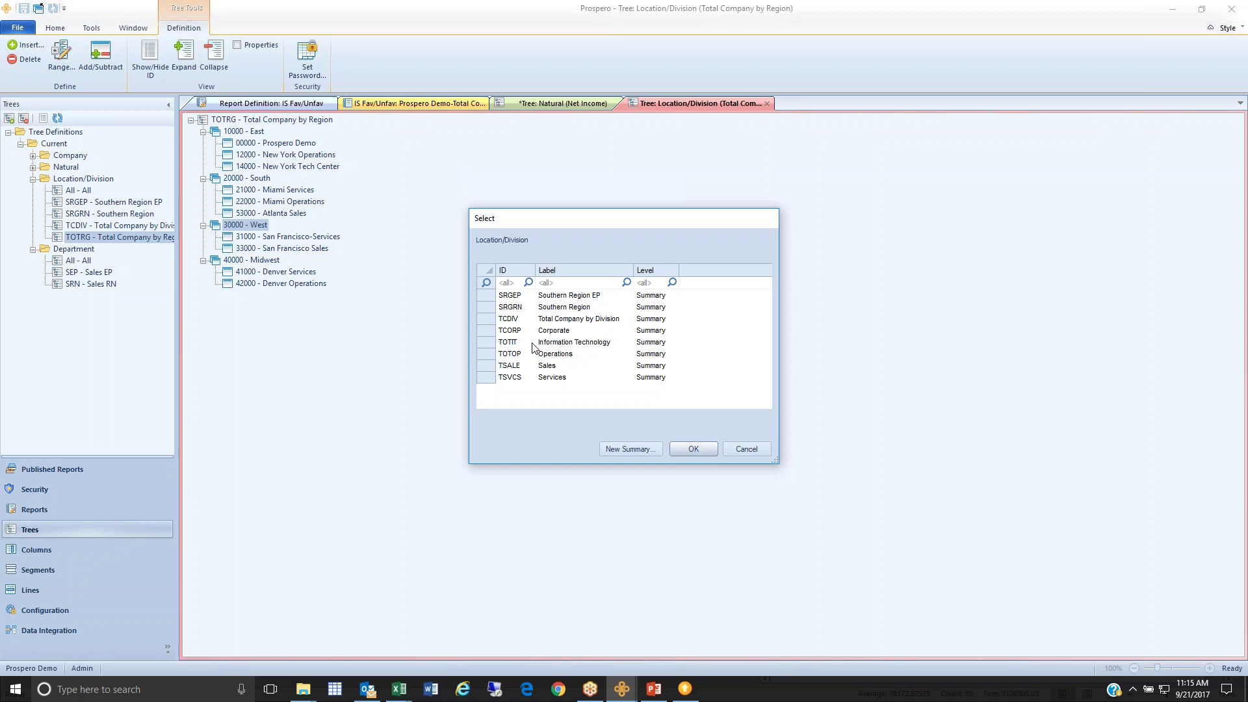
click(765, 451)
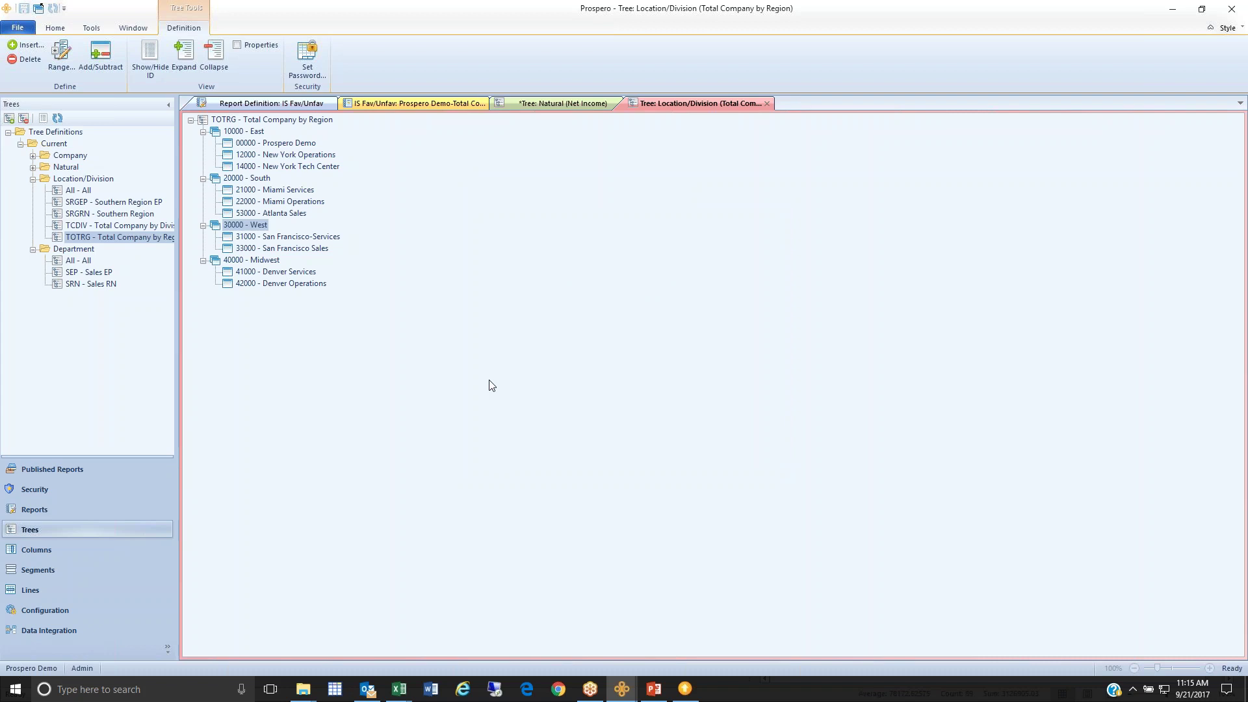
click(287, 215)
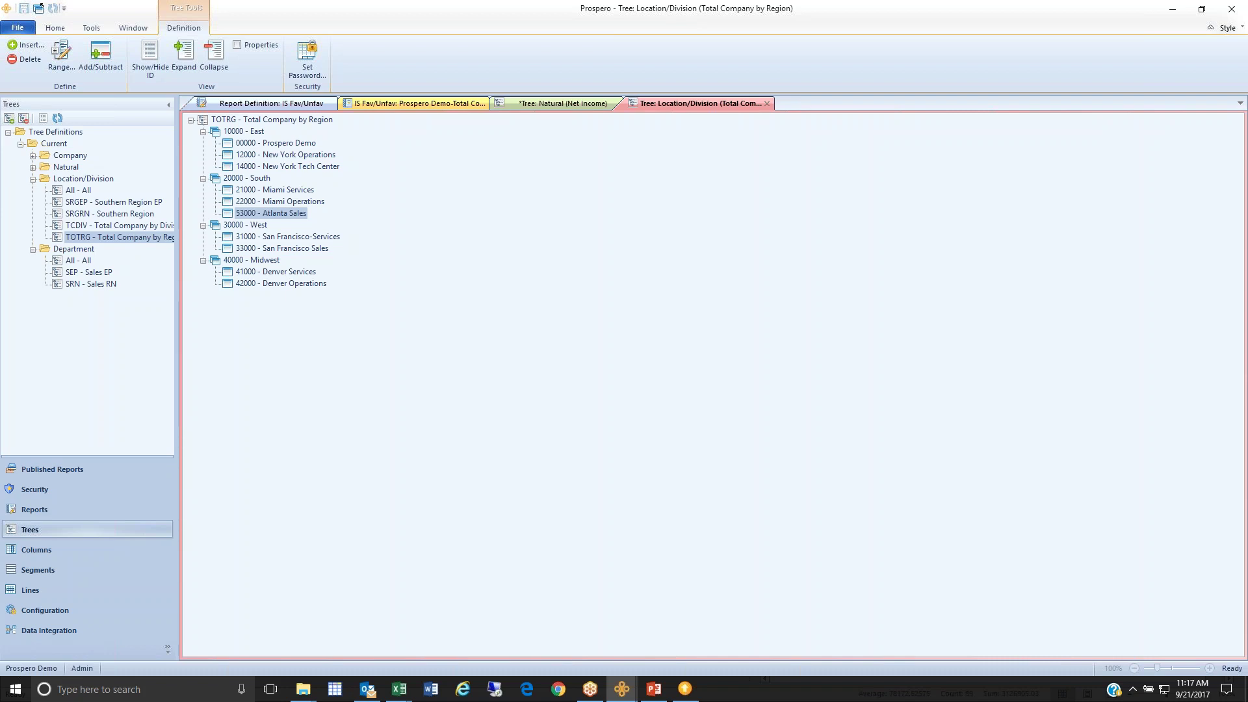
Close the region tree, the Net Income tree without saving its changes, and the Total Company income statement report
click(767, 103)
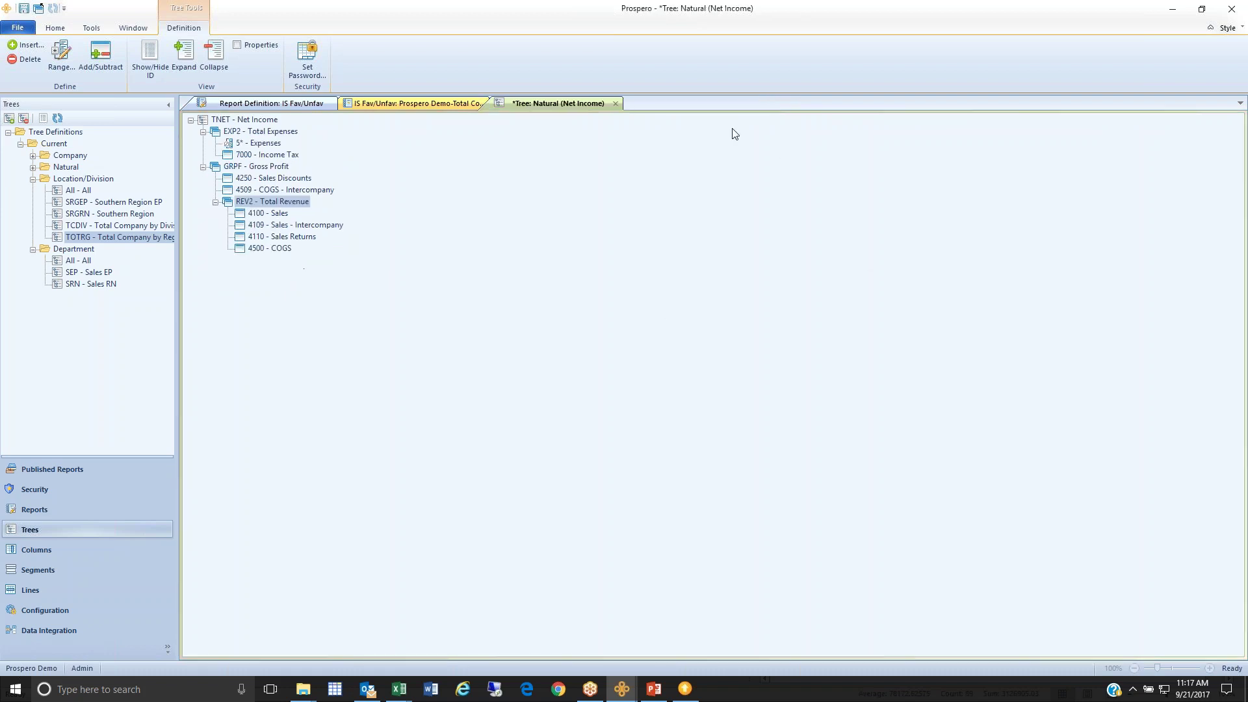
click(617, 106)
click(649, 341)
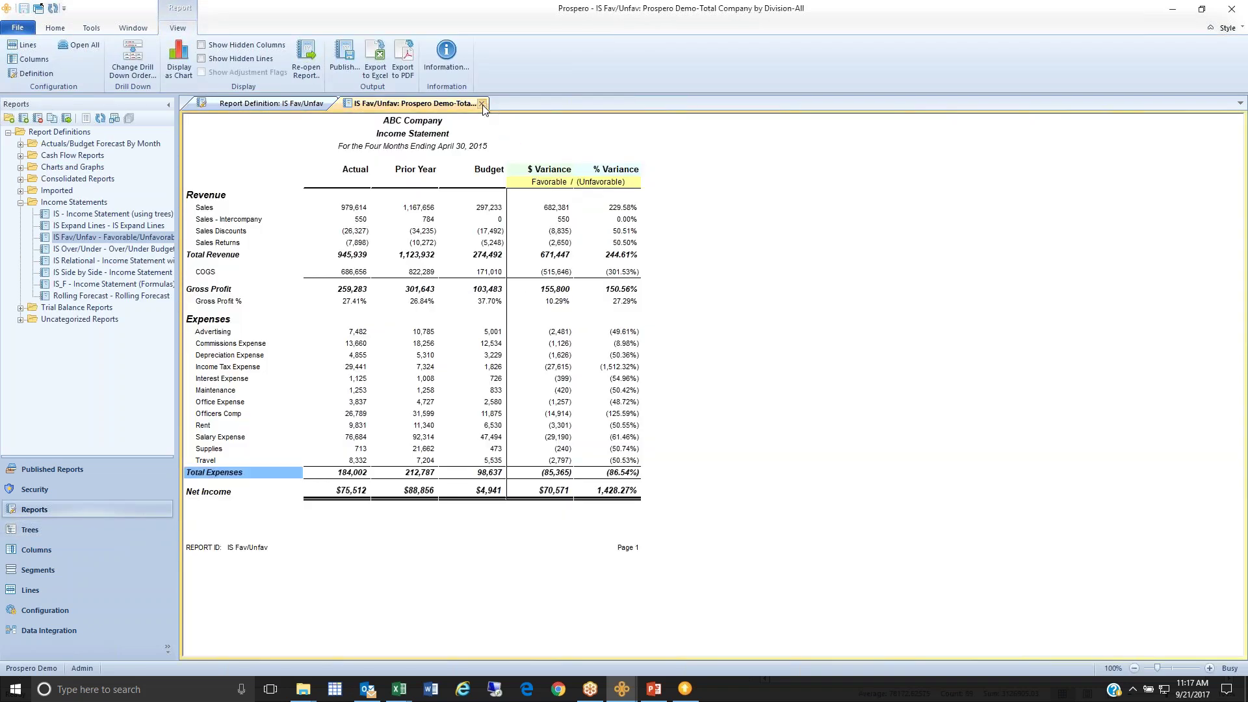
click(481, 104)
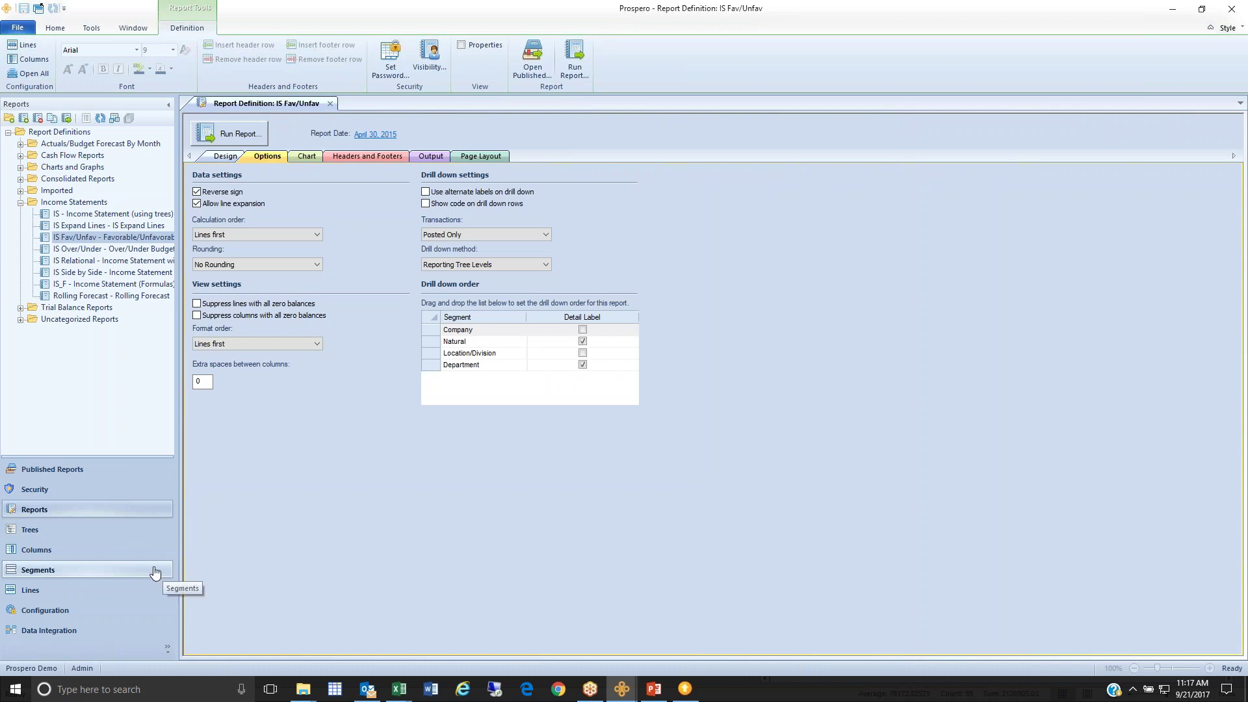
Open the Natural segment worksheet to view its account codes, labels and types
click(25, 575)
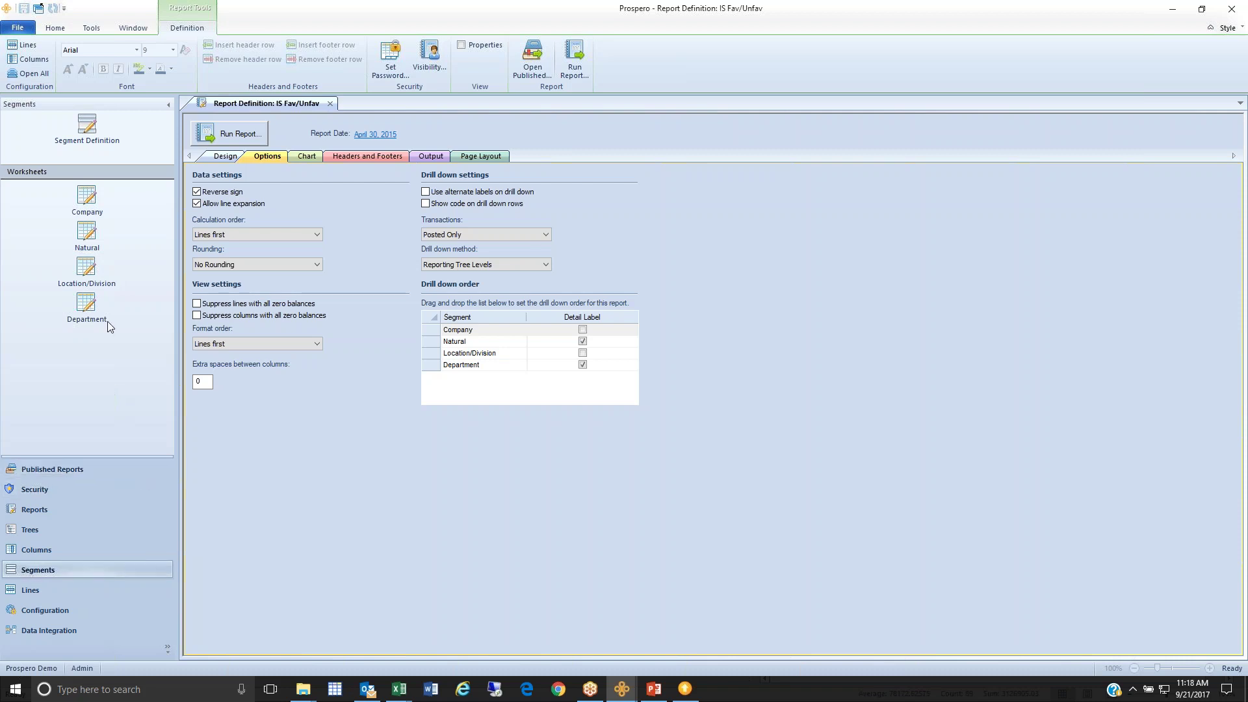
double_click(86, 233)
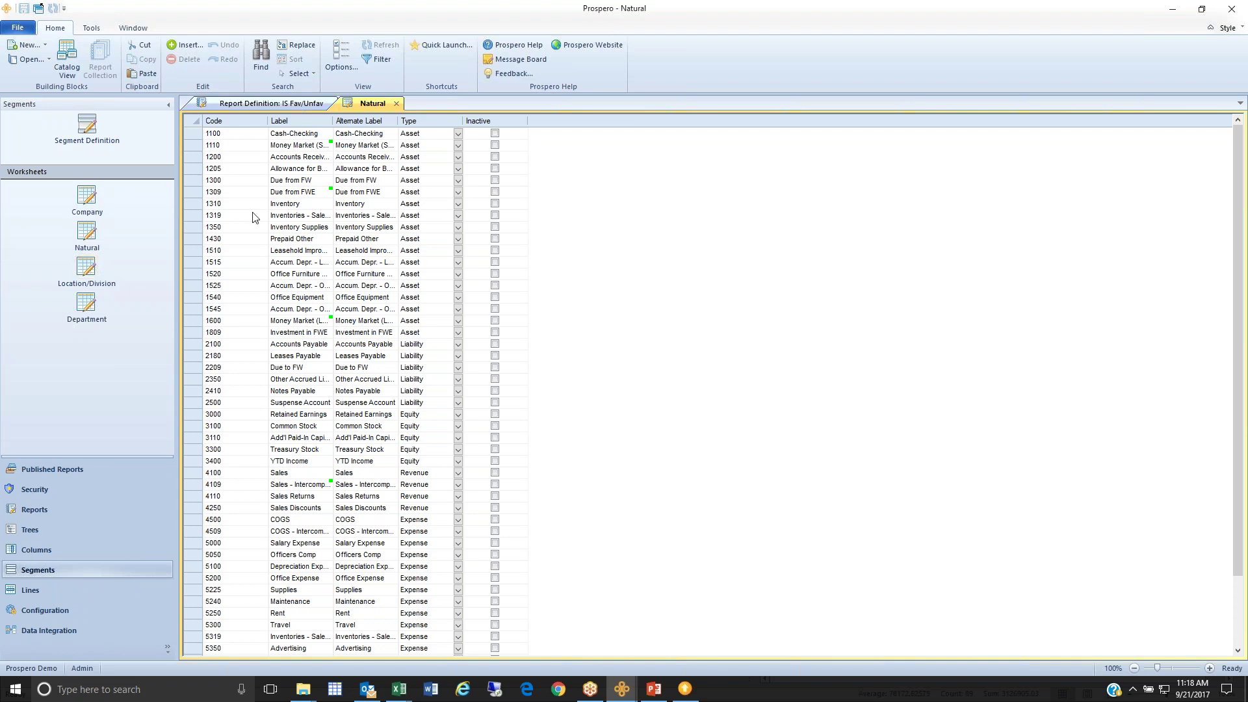
click(241, 251)
Add a row to the Location/Division segment worksheet with code 60000 and label New Location
click(86, 267)
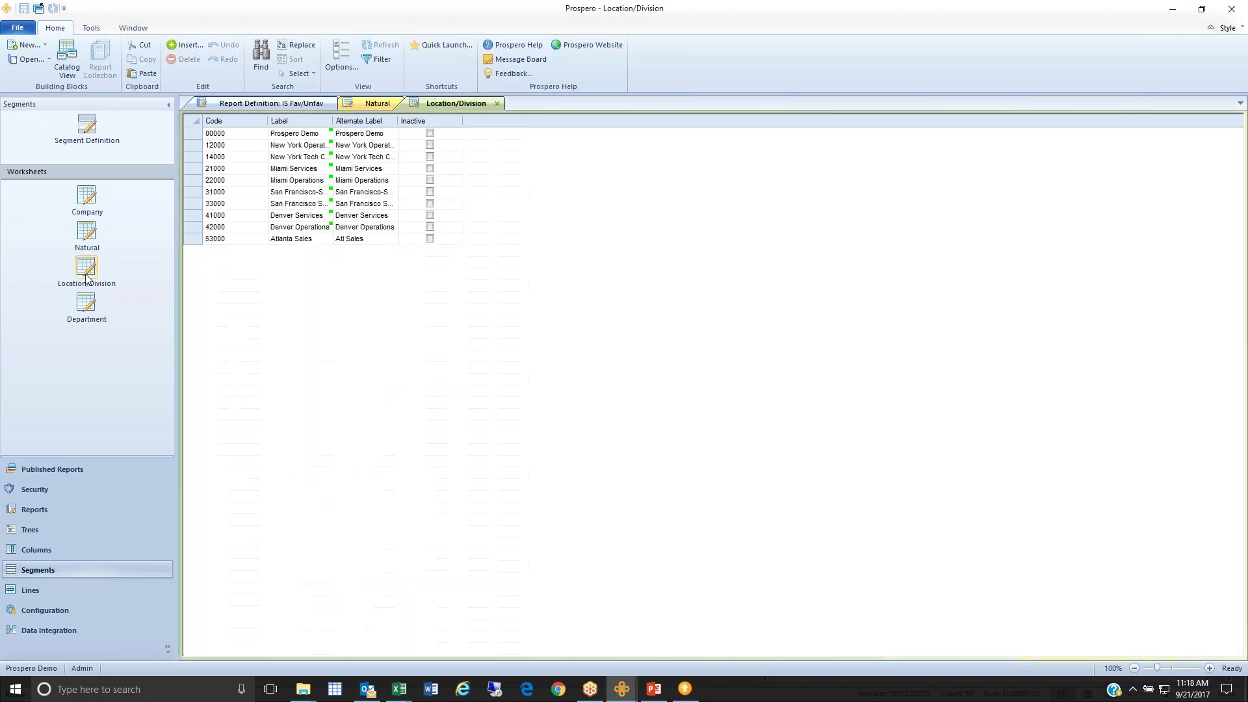
click(229, 239)
key(Down)
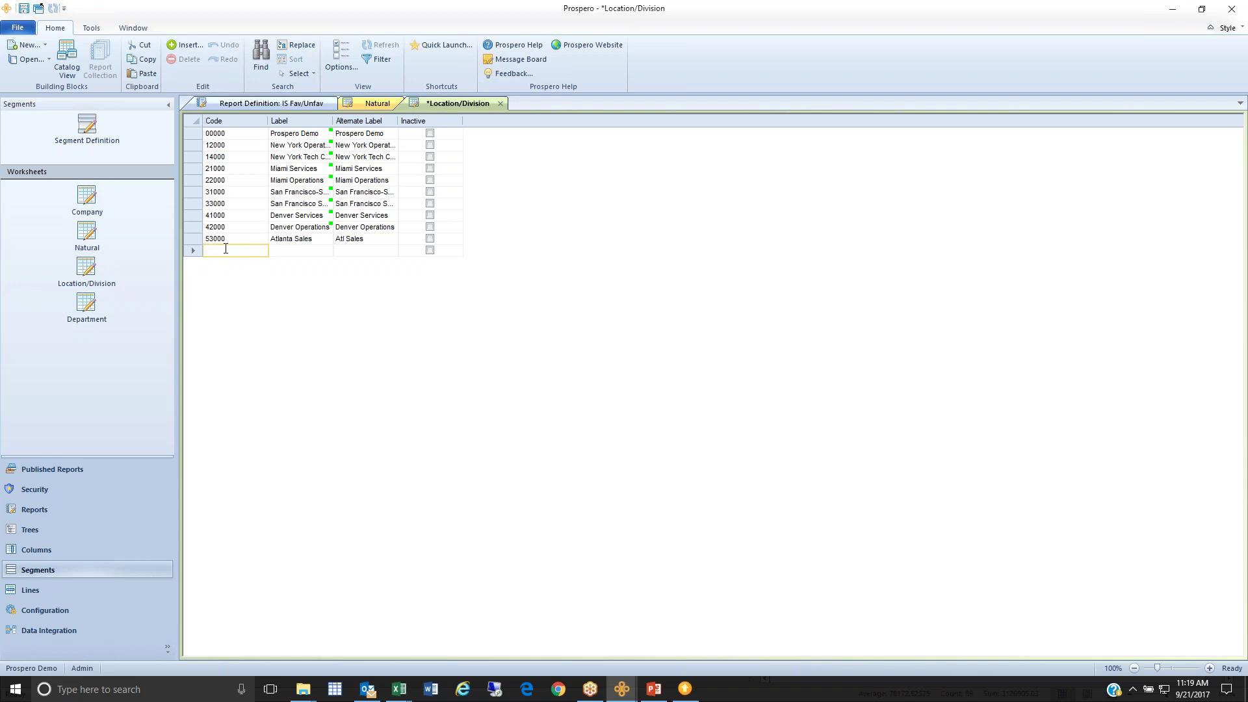
text(0000)
key(Tab)
text(New Location)
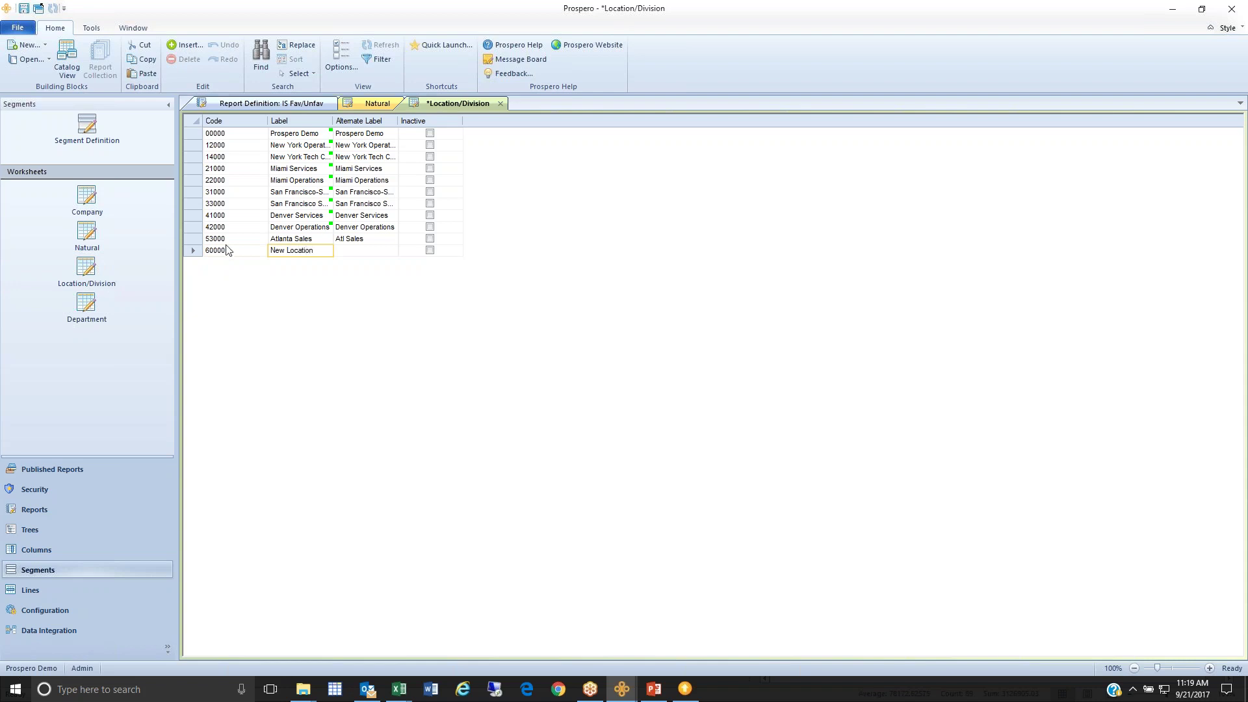
Open the security user definitions and expand the Designer role to view its users
click(195, 252)
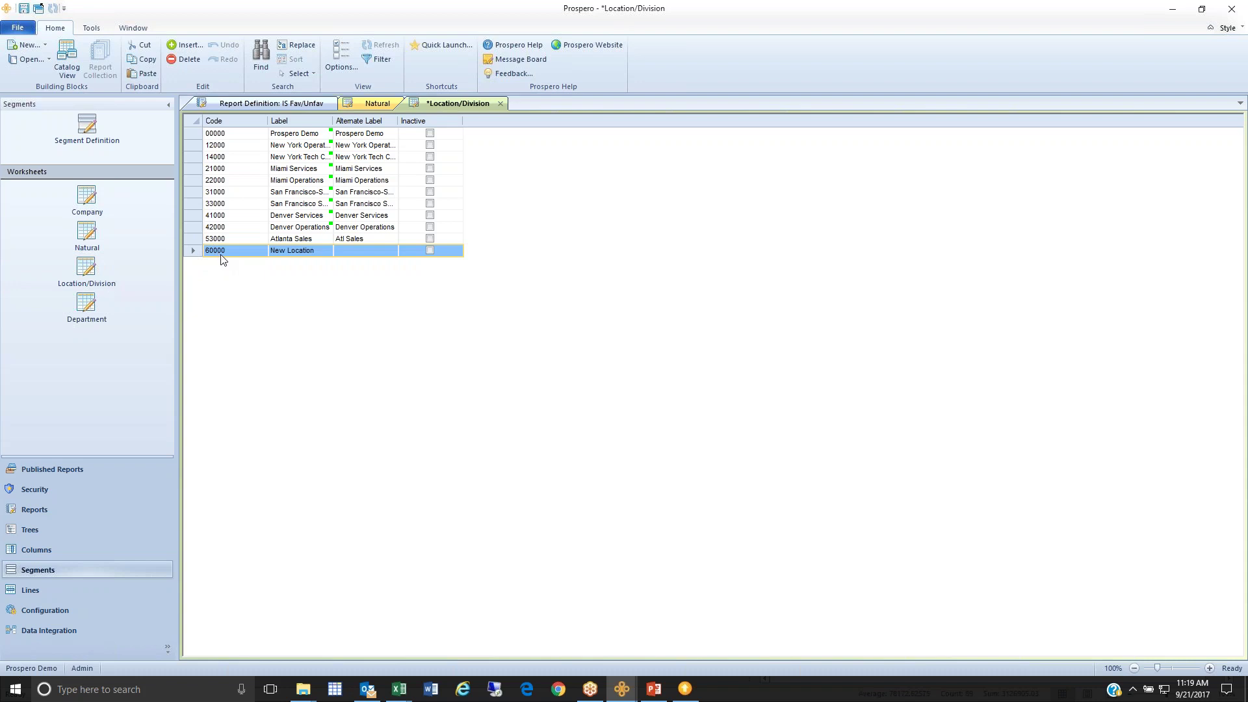
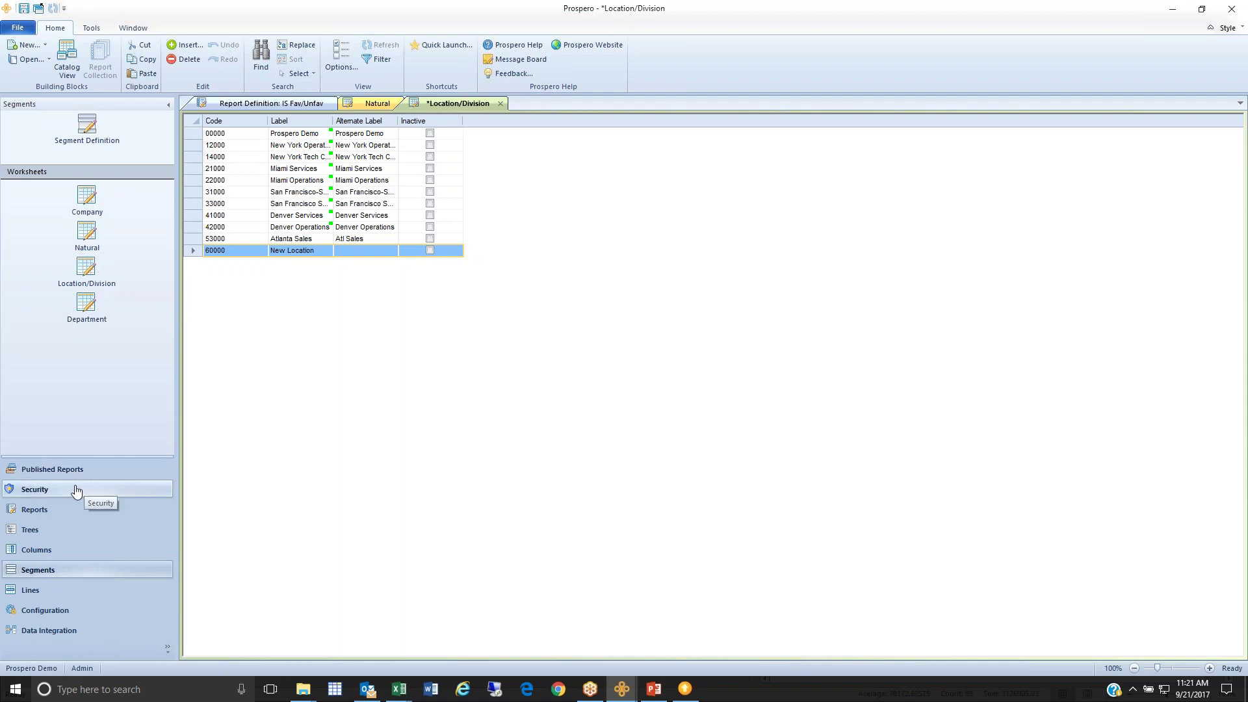
click(75, 490)
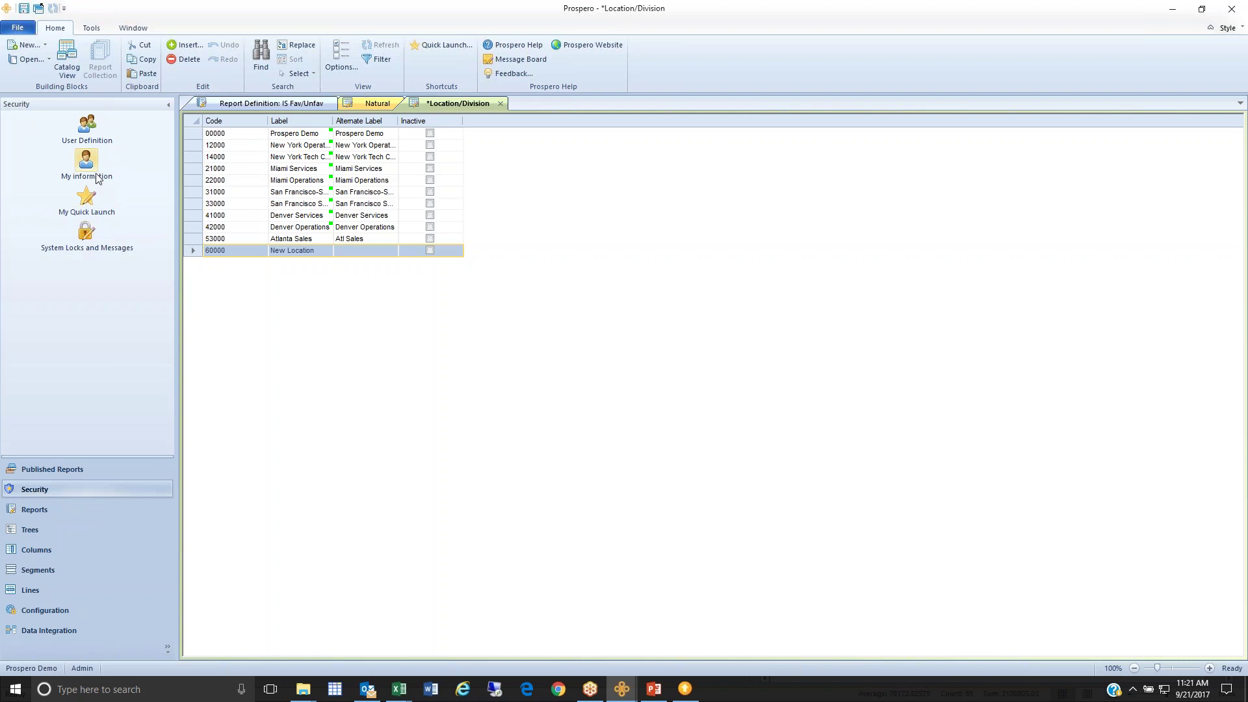
click(88, 141)
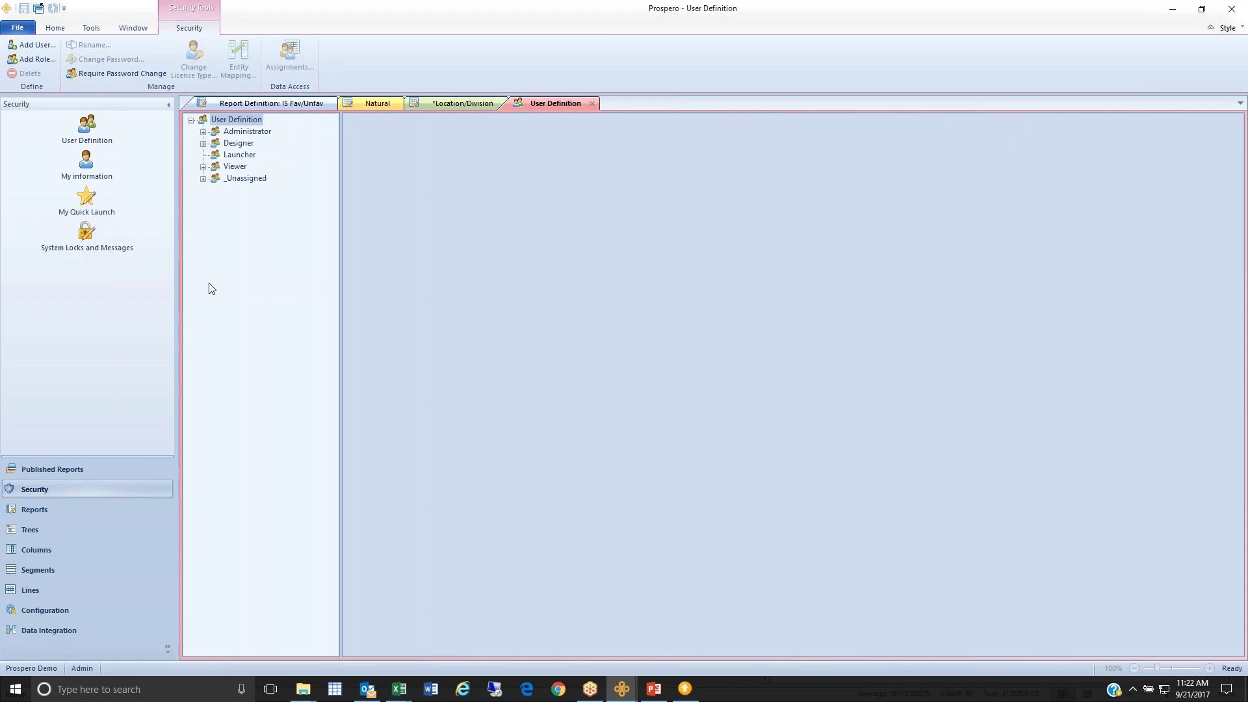
click(203, 143)
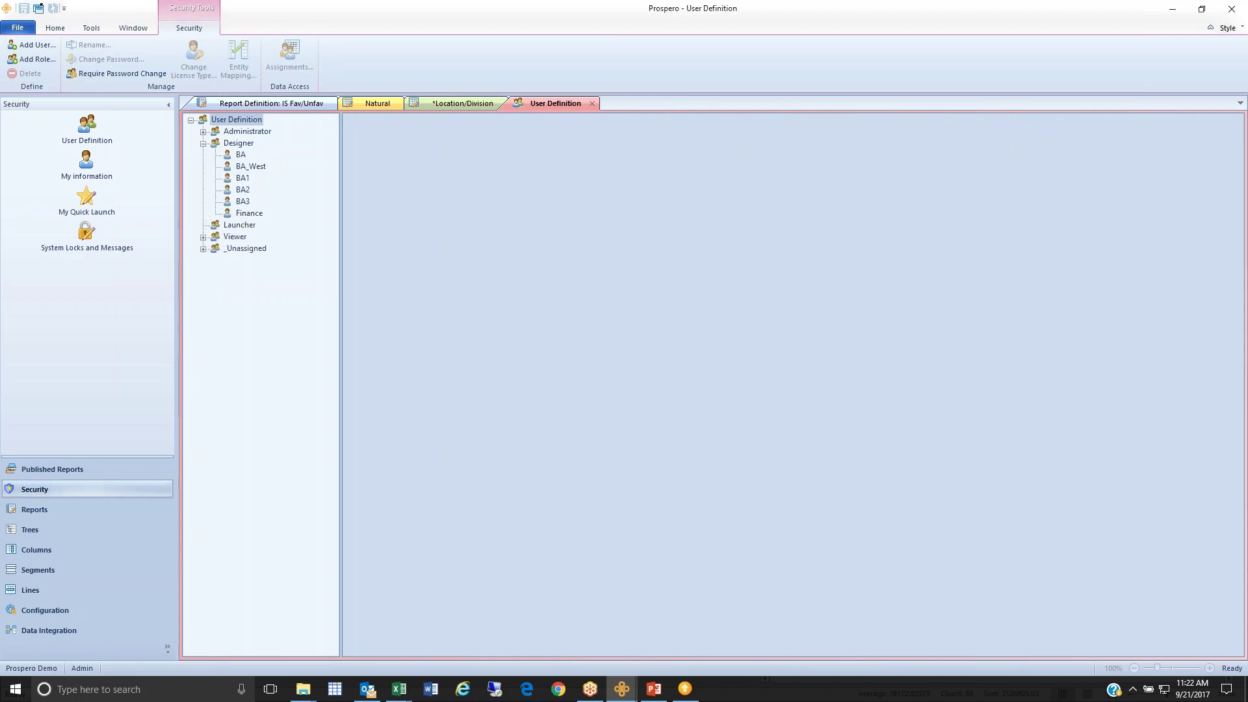
Mark company 1, Prospero Demo, as inactive in the Company segment worksheet, and close the worksheet without saving
click(83, 553)
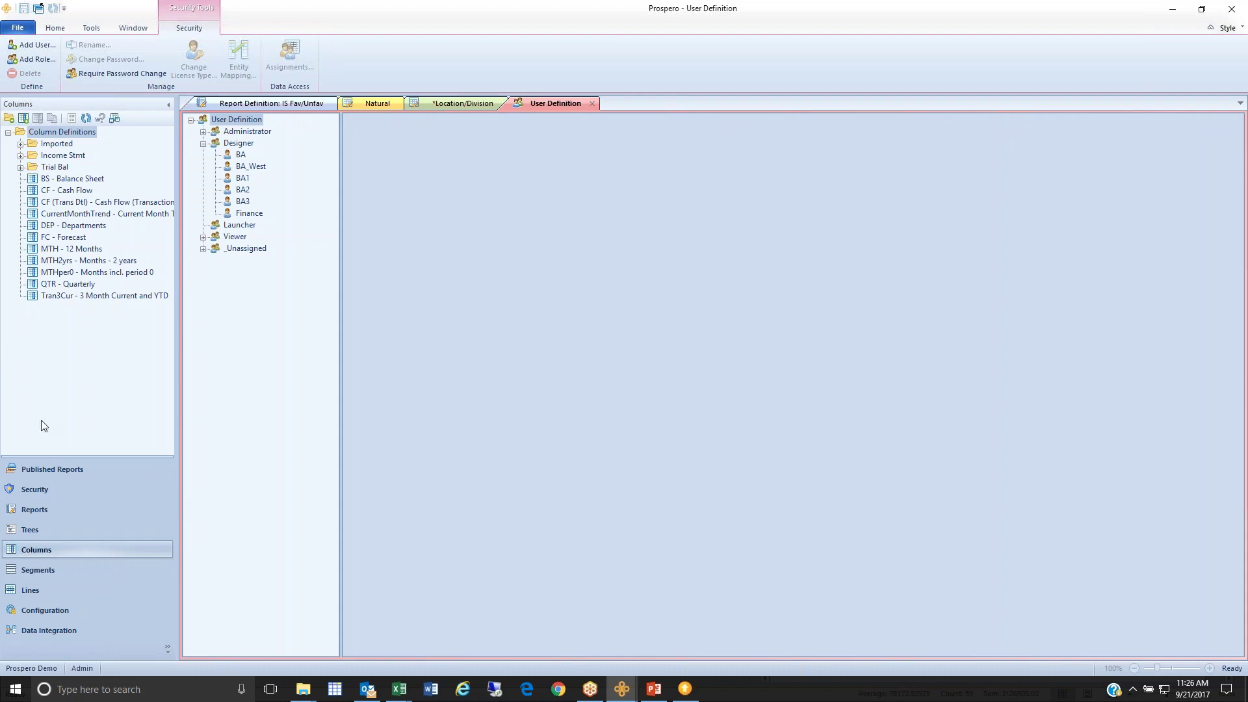
click(56, 569)
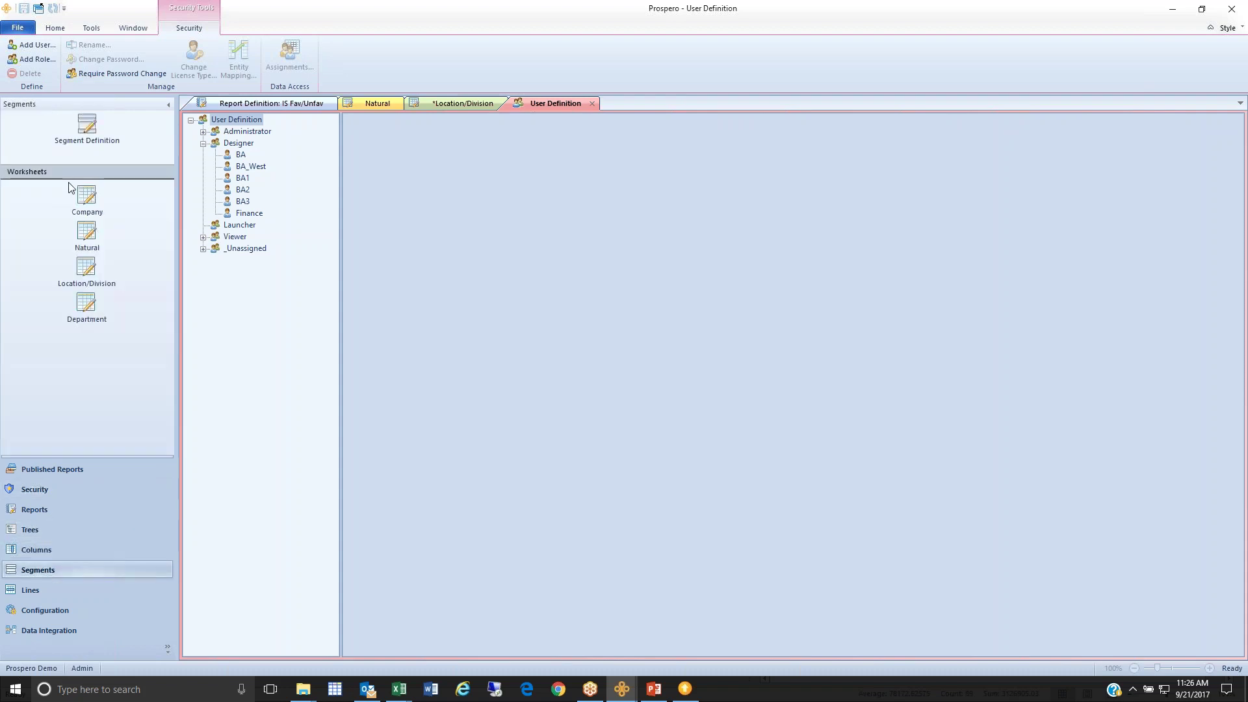
click(86, 195)
click(430, 133)
click(194, 133)
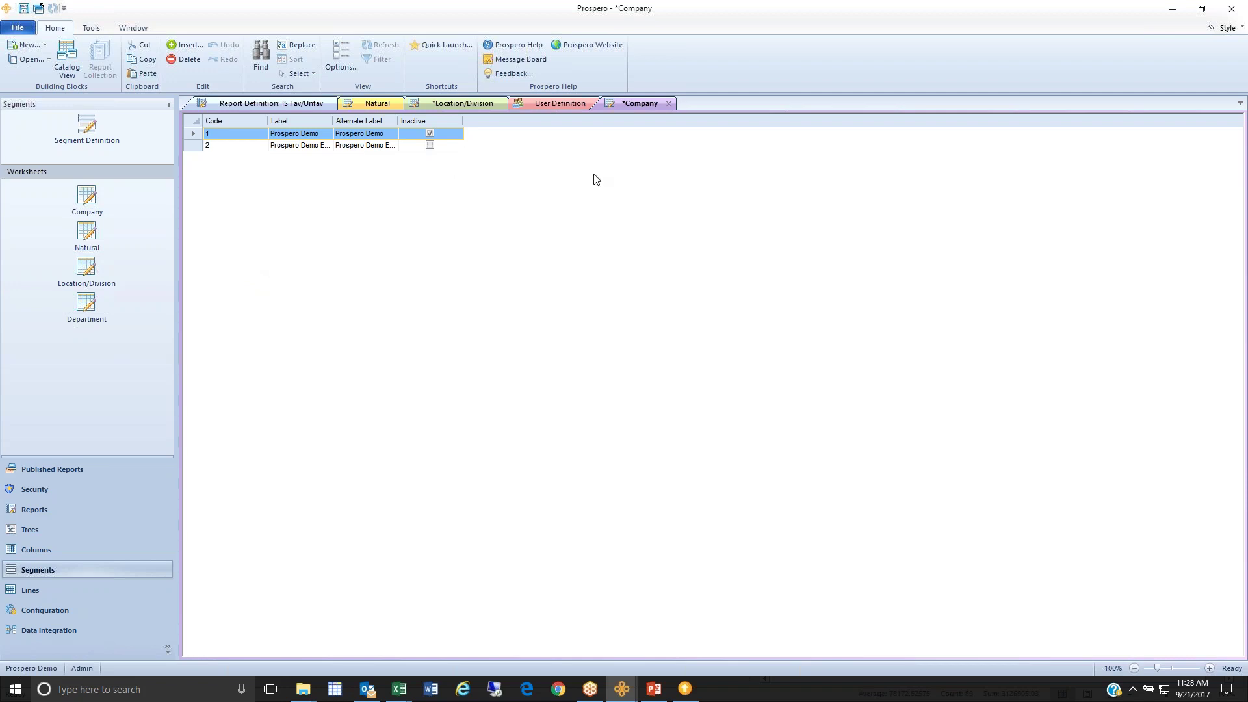
click(668, 103)
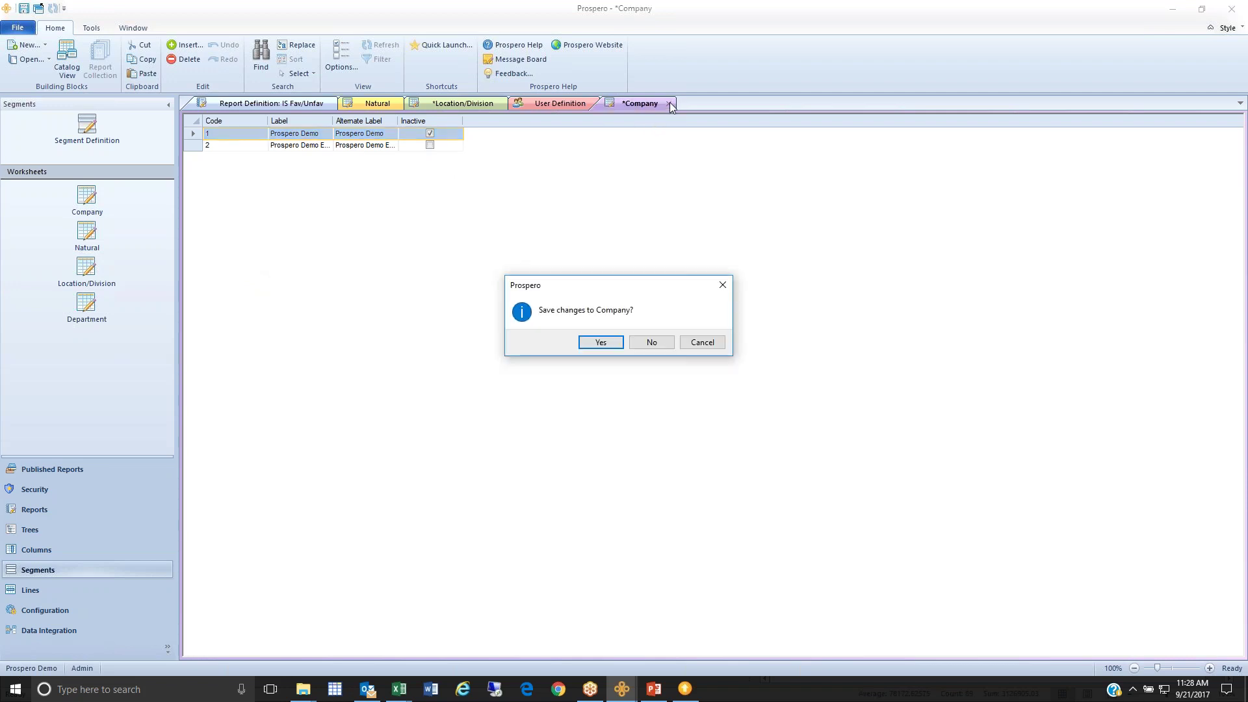
click(648, 344)
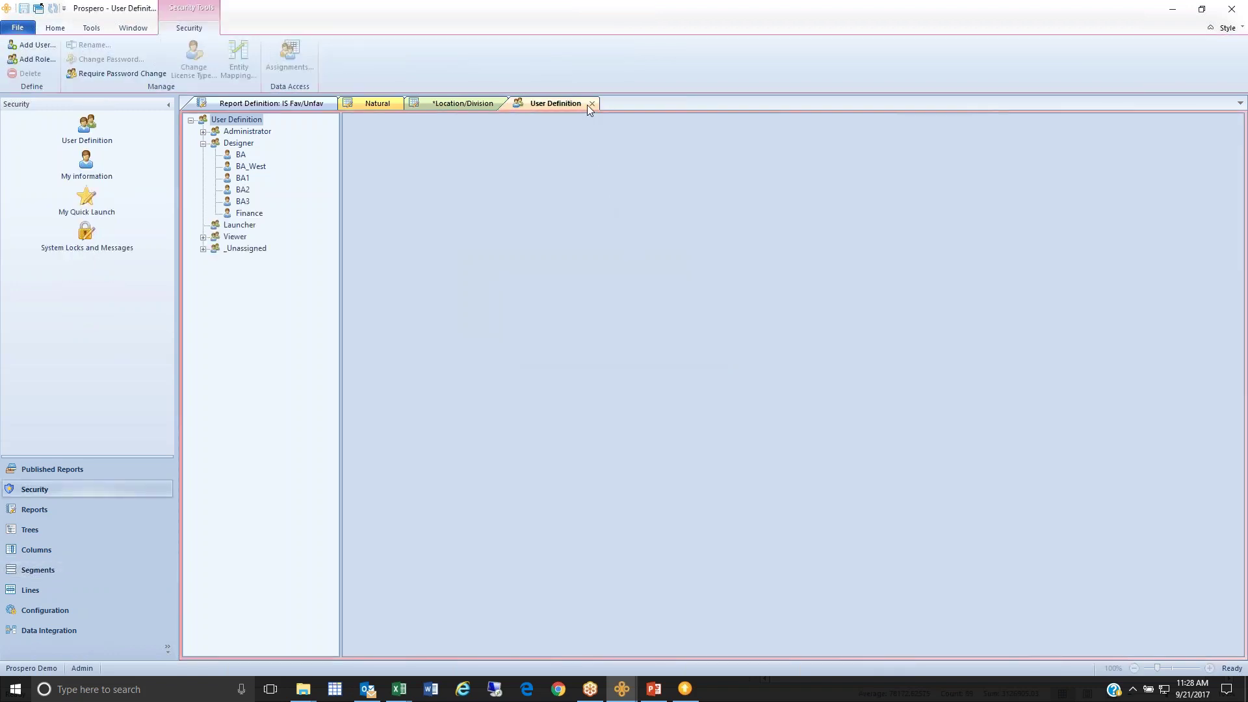
Close the user definitions, the Location/Division worksheet without saving its changes, and the Natural worksheet
click(590, 105)
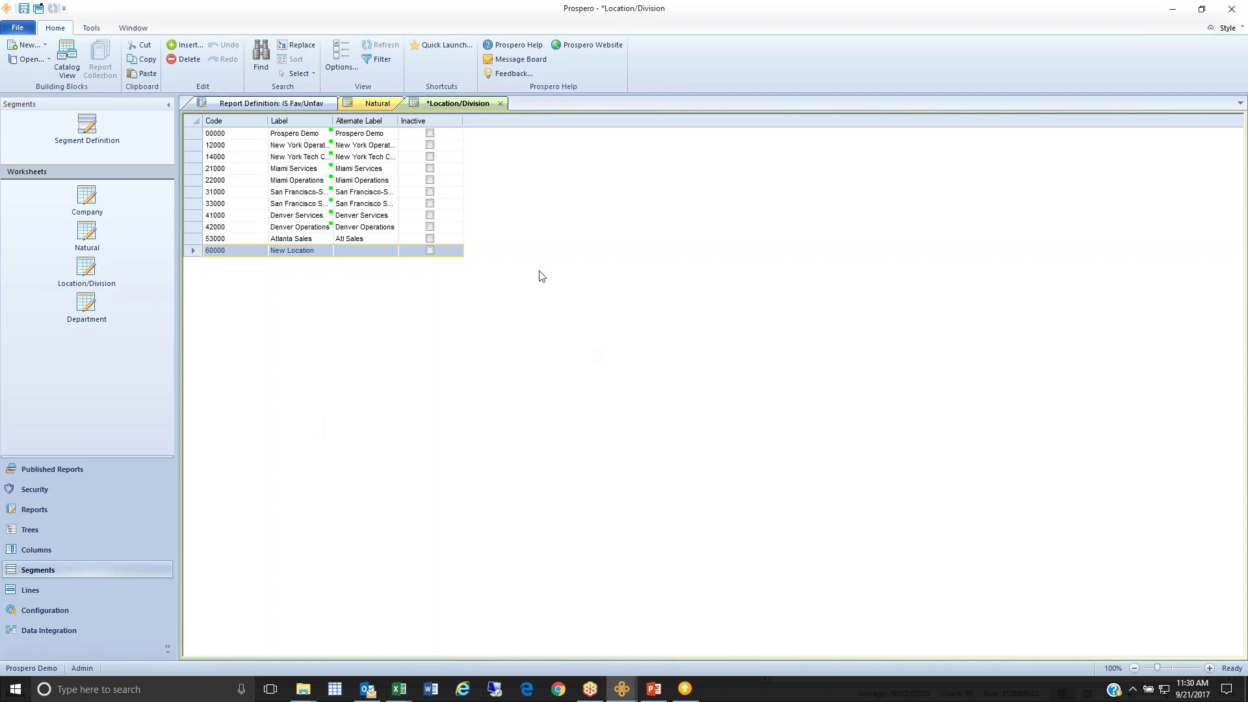
click(501, 104)
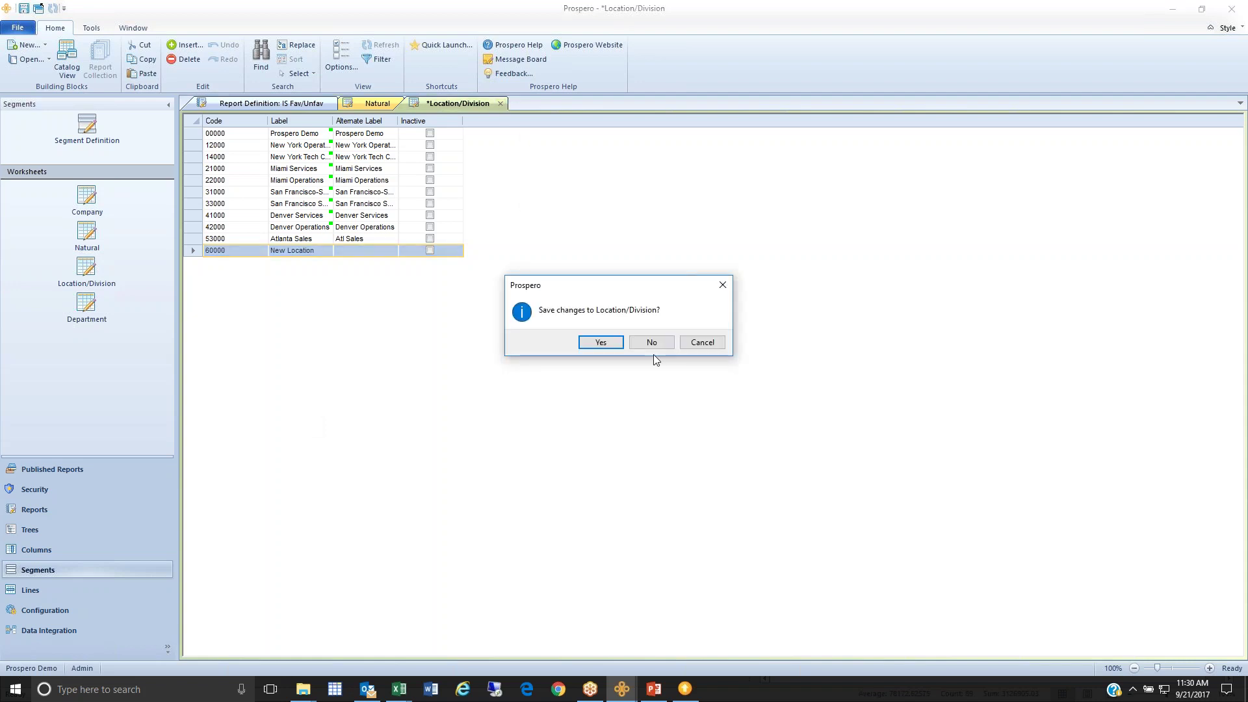
click(651, 343)
click(395, 104)
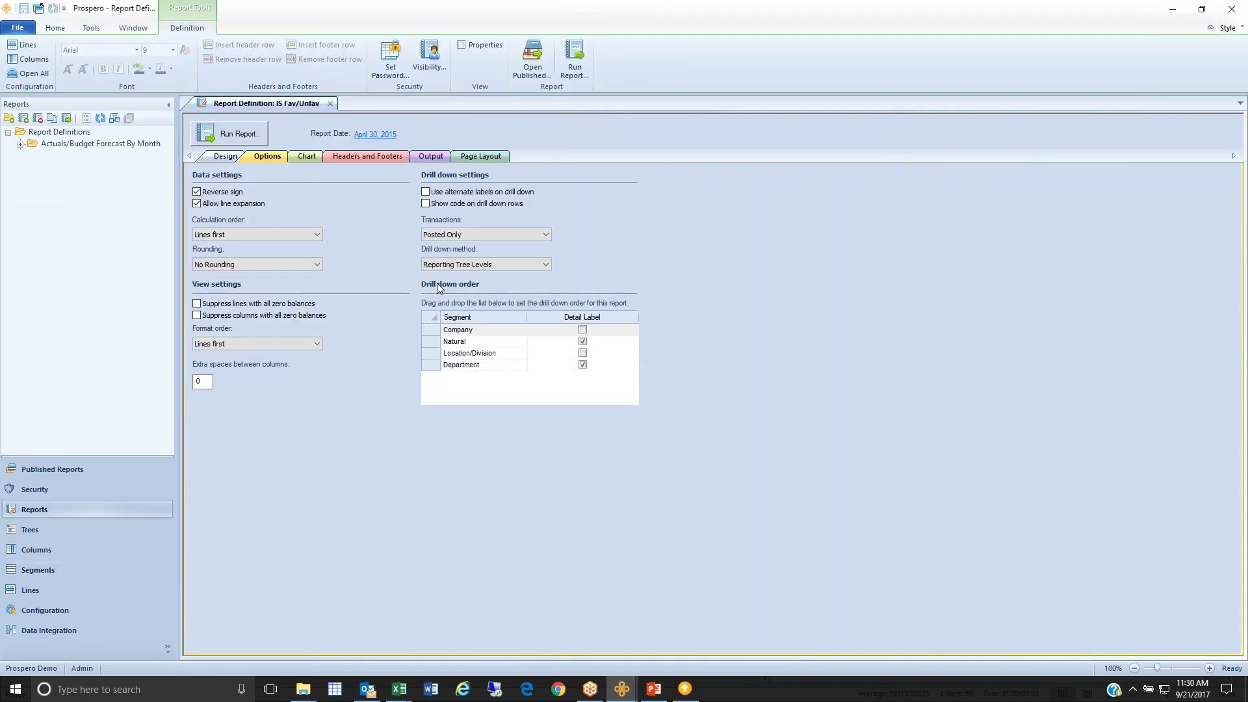
Reopen the security user definitions and examine the permissions granted to the Administrator, Viewer and Designer roles
click(52, 490)
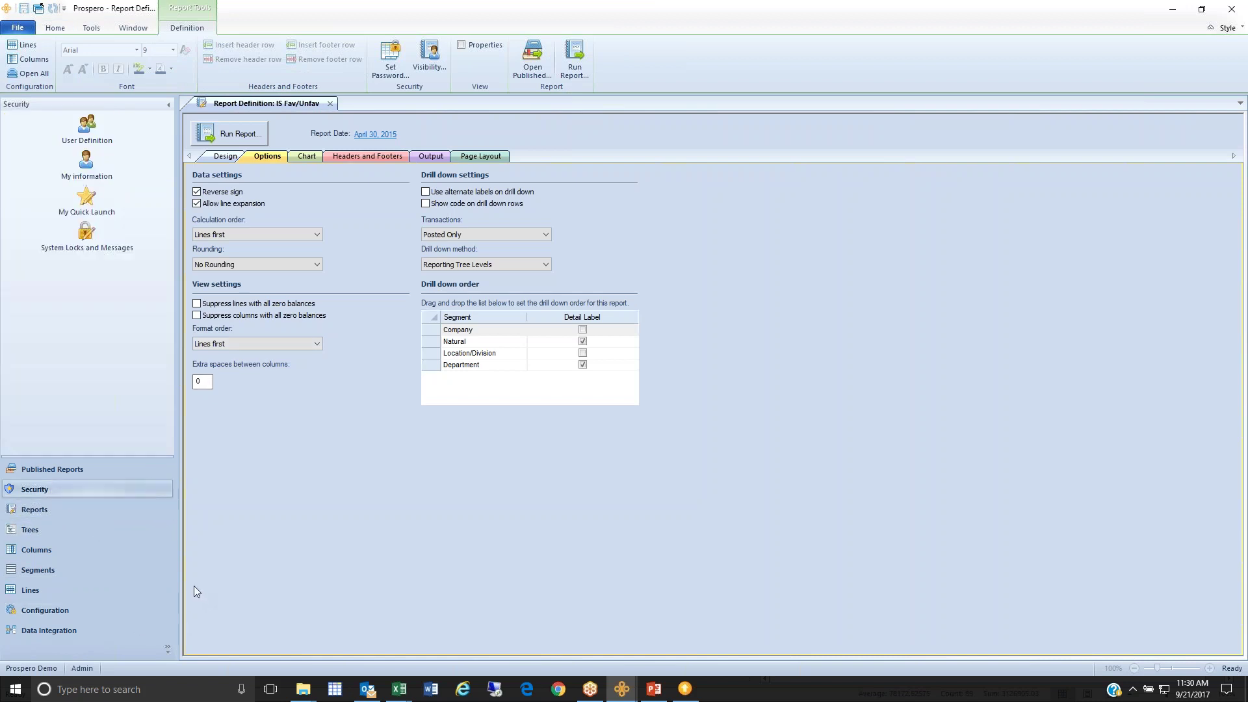
click(85, 136)
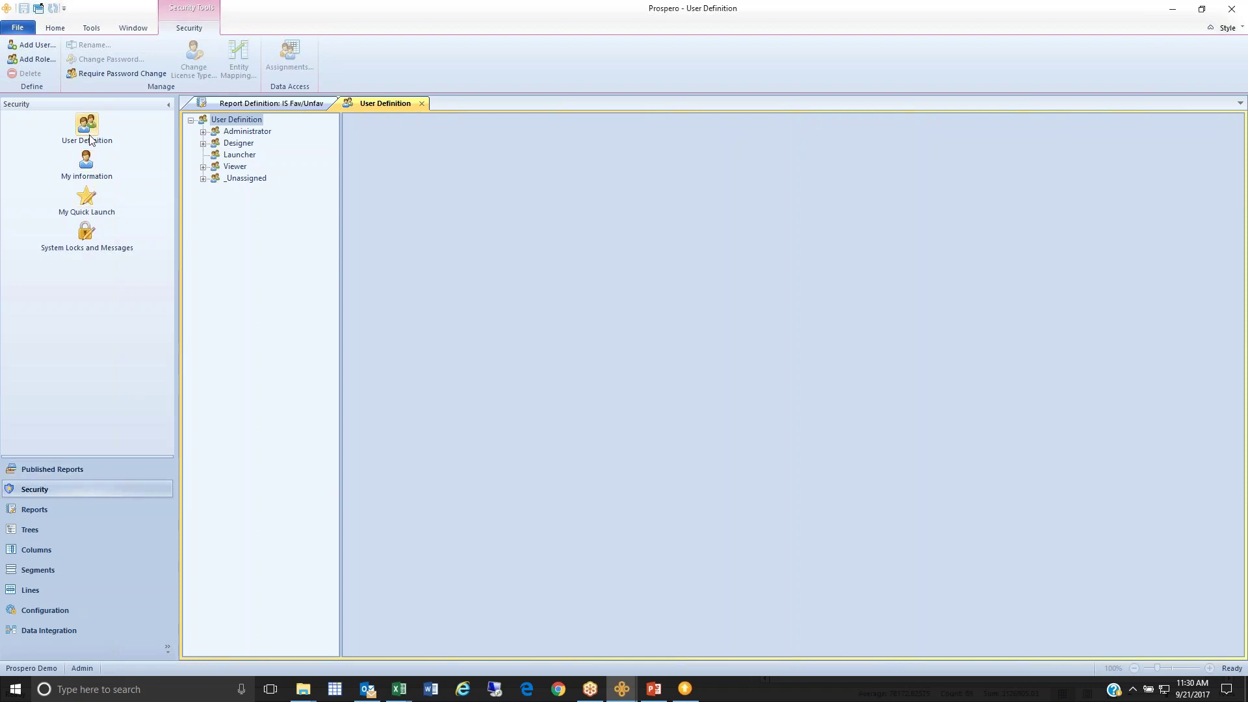
click(250, 142)
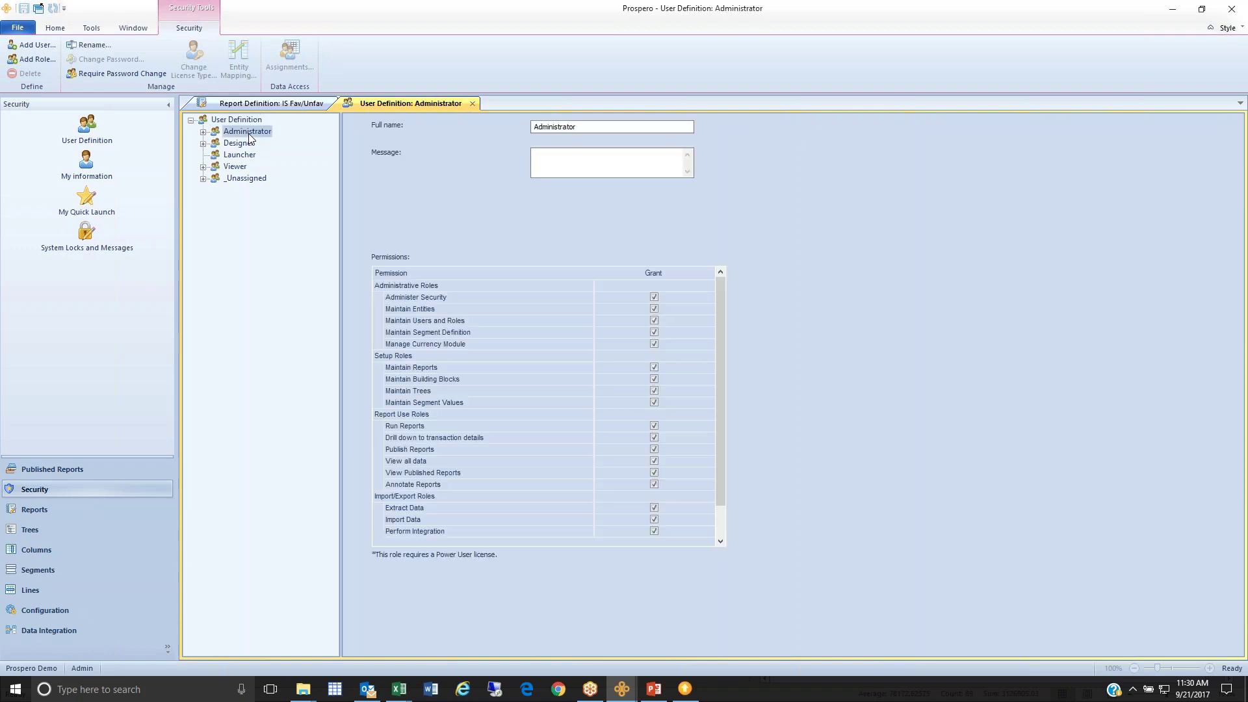
click(240, 167)
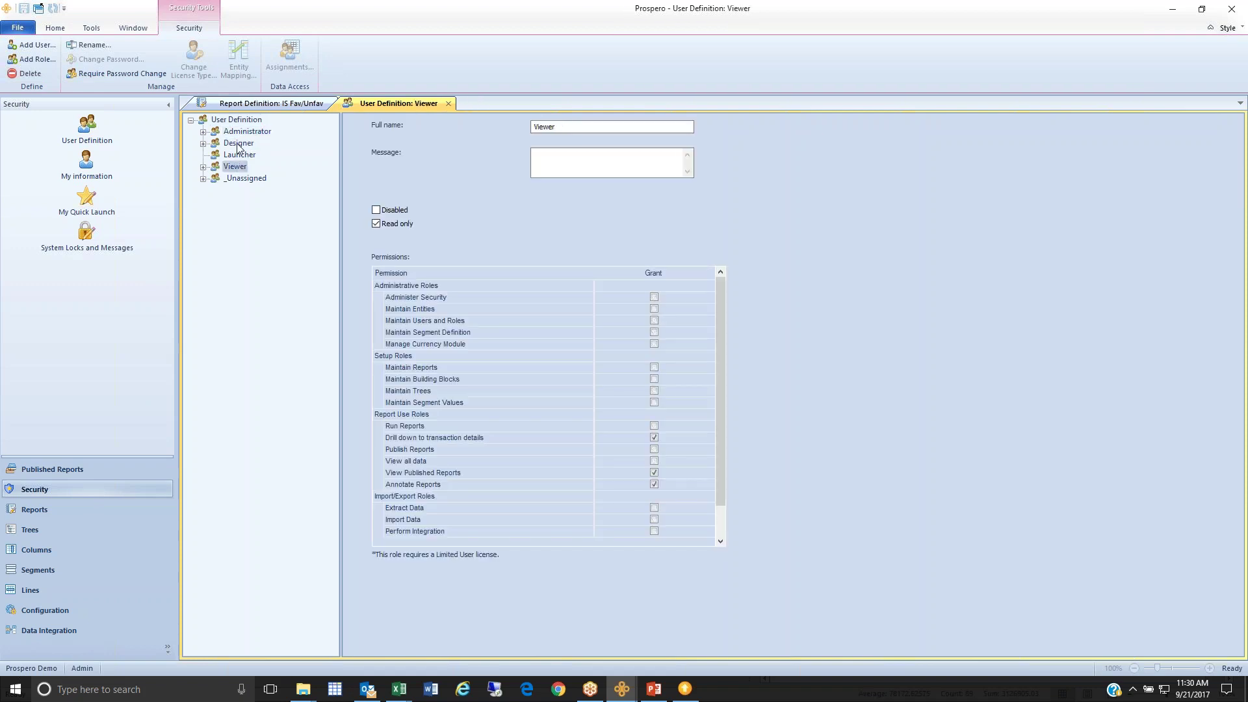
click(241, 131)
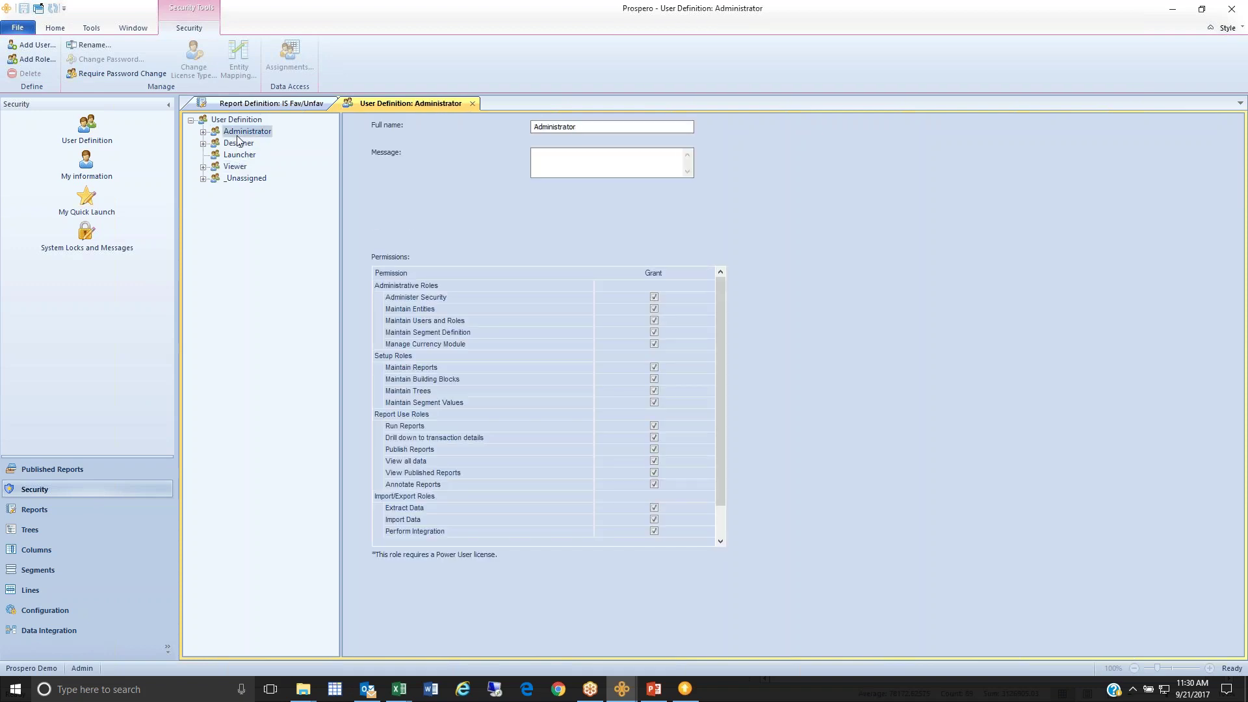
click(203, 132)
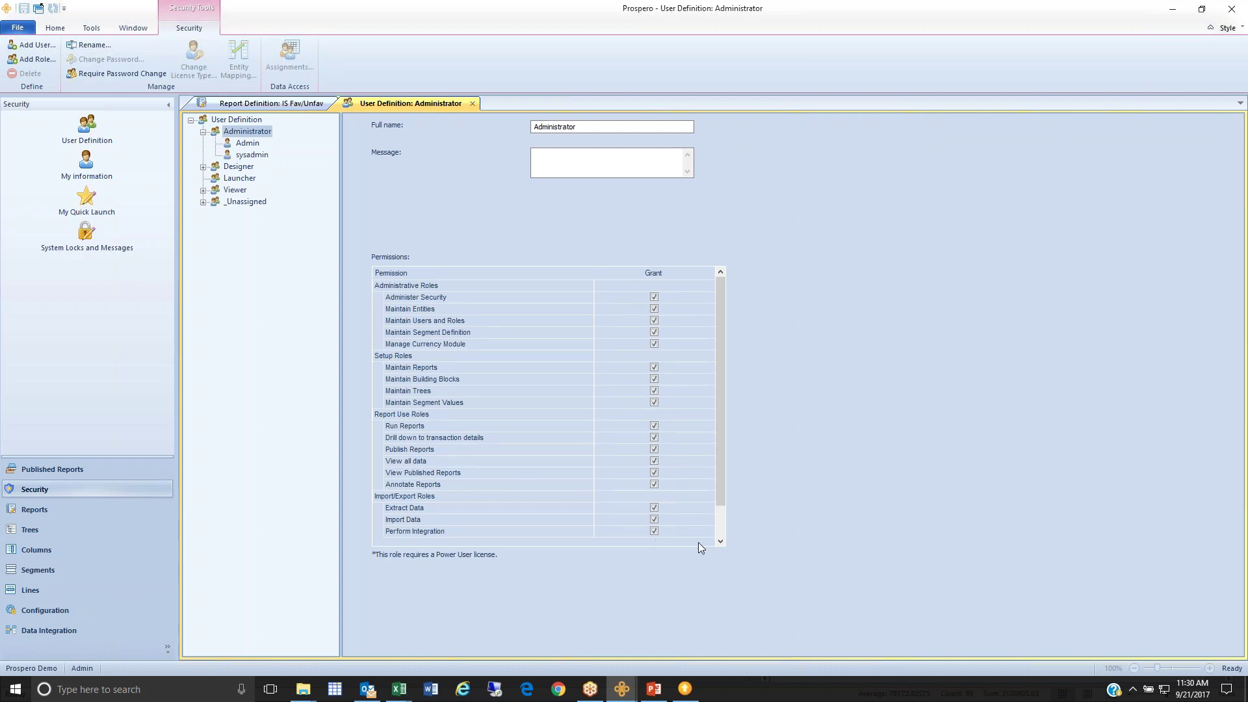
click(718, 525)
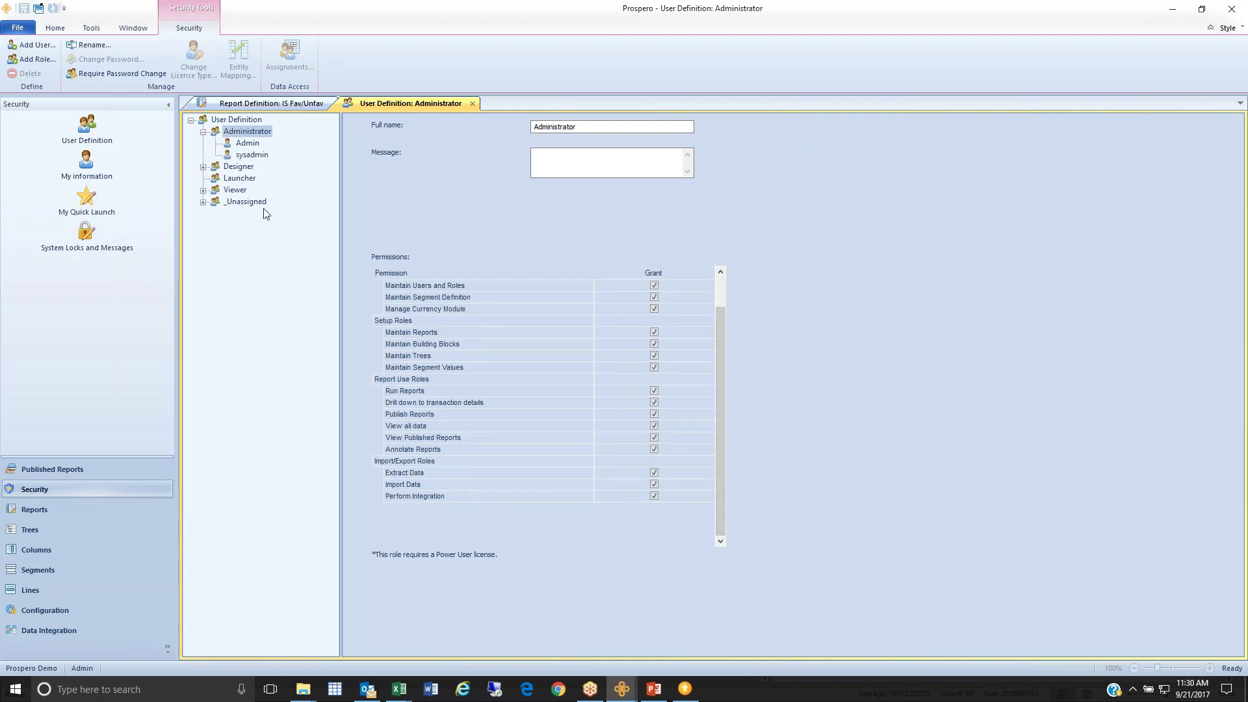
click(238, 167)
click(720, 291)
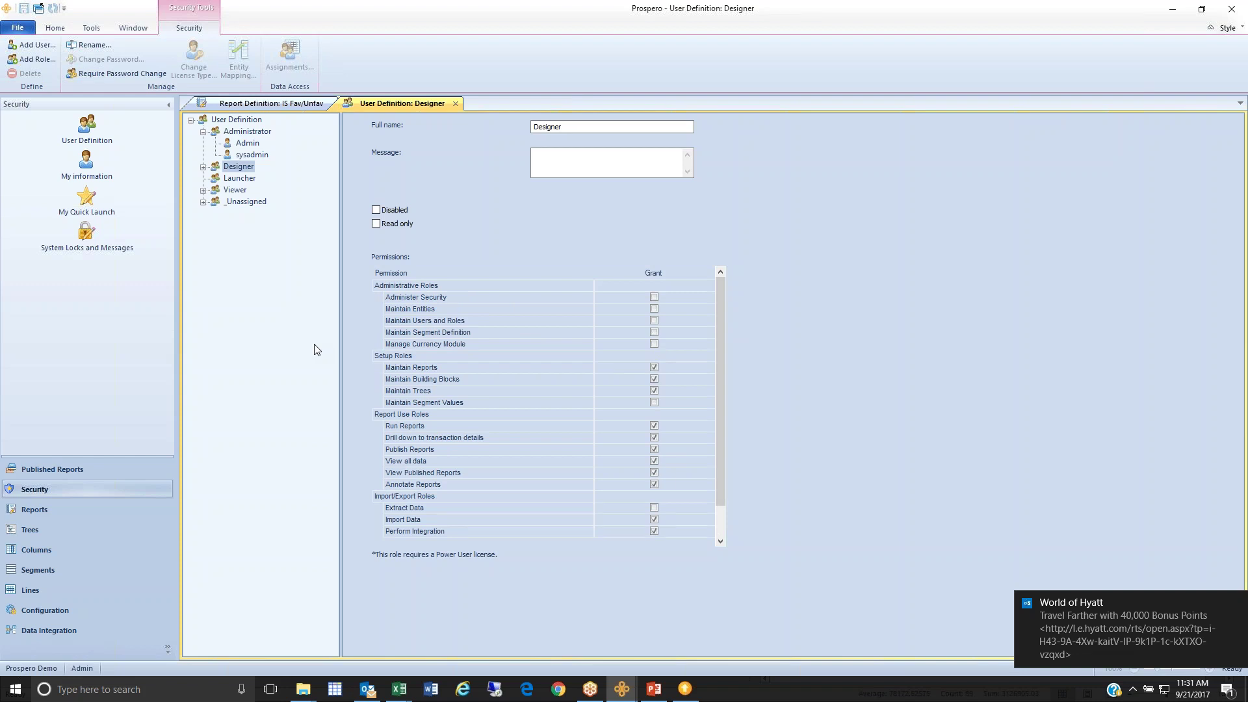
Start adding a security role named Budget w HR, and cancel without creating it
click(251, 124)
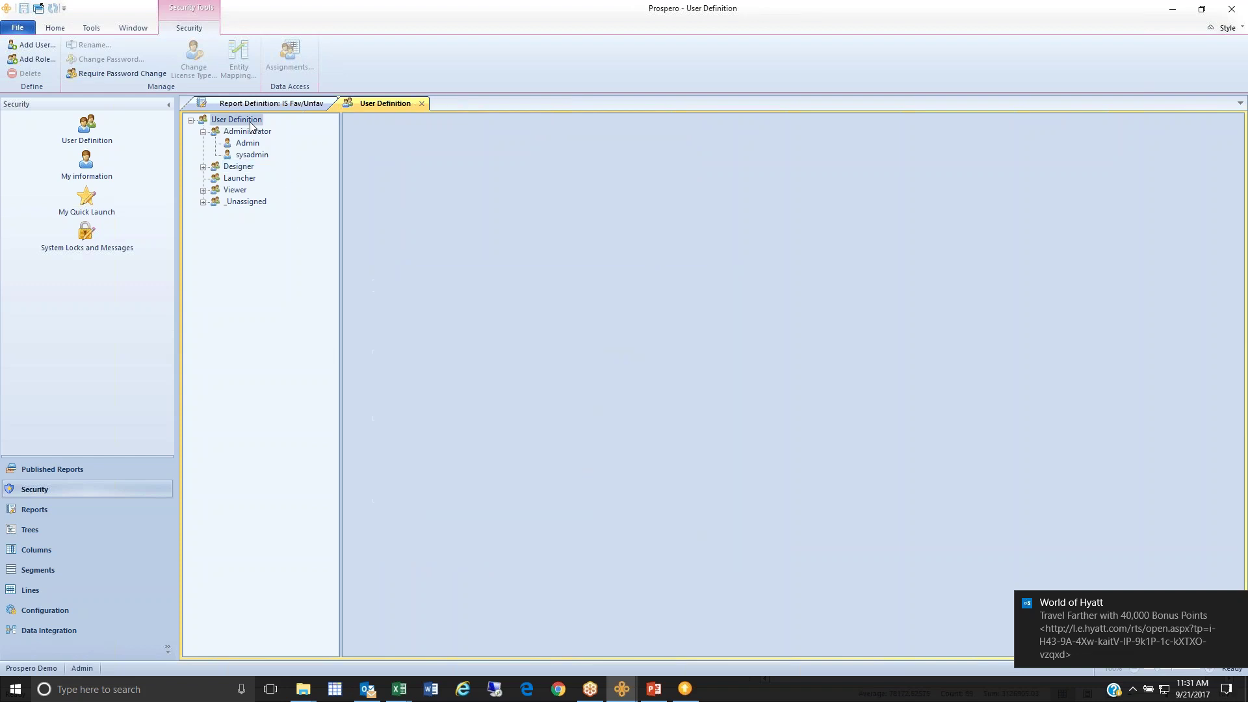
right_click(251, 124)
mouse_move(292, 130)
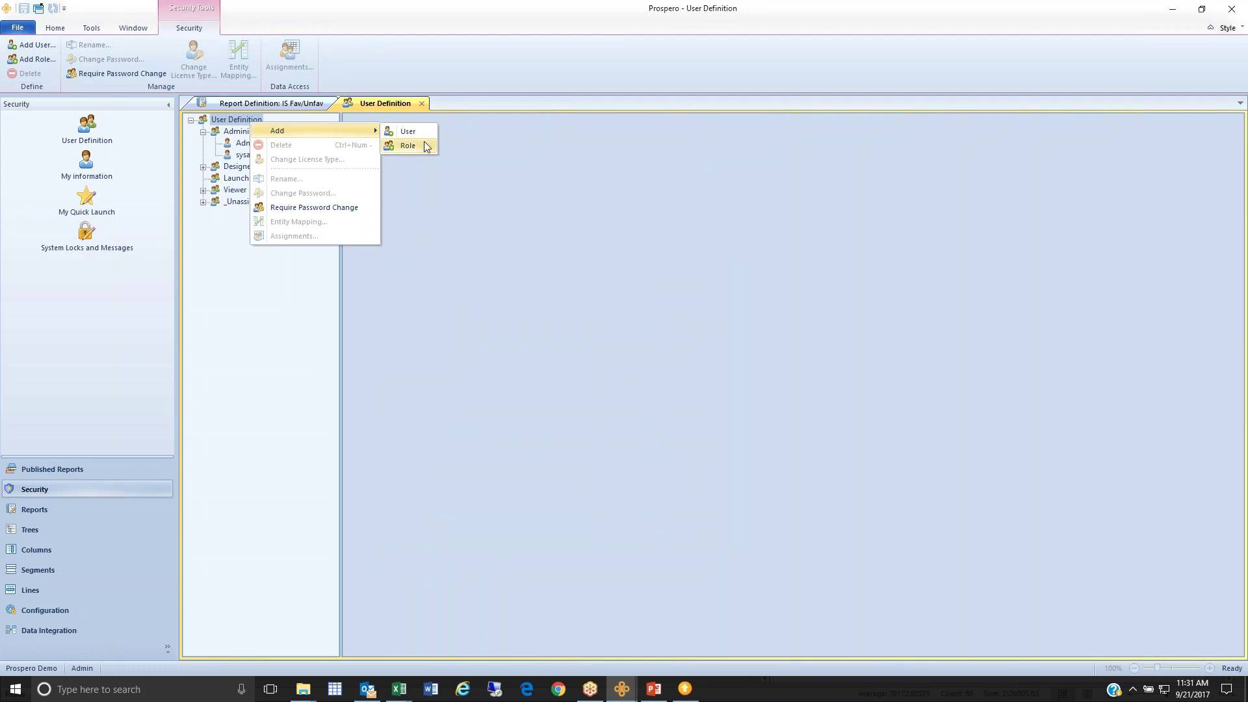
click(392, 145)
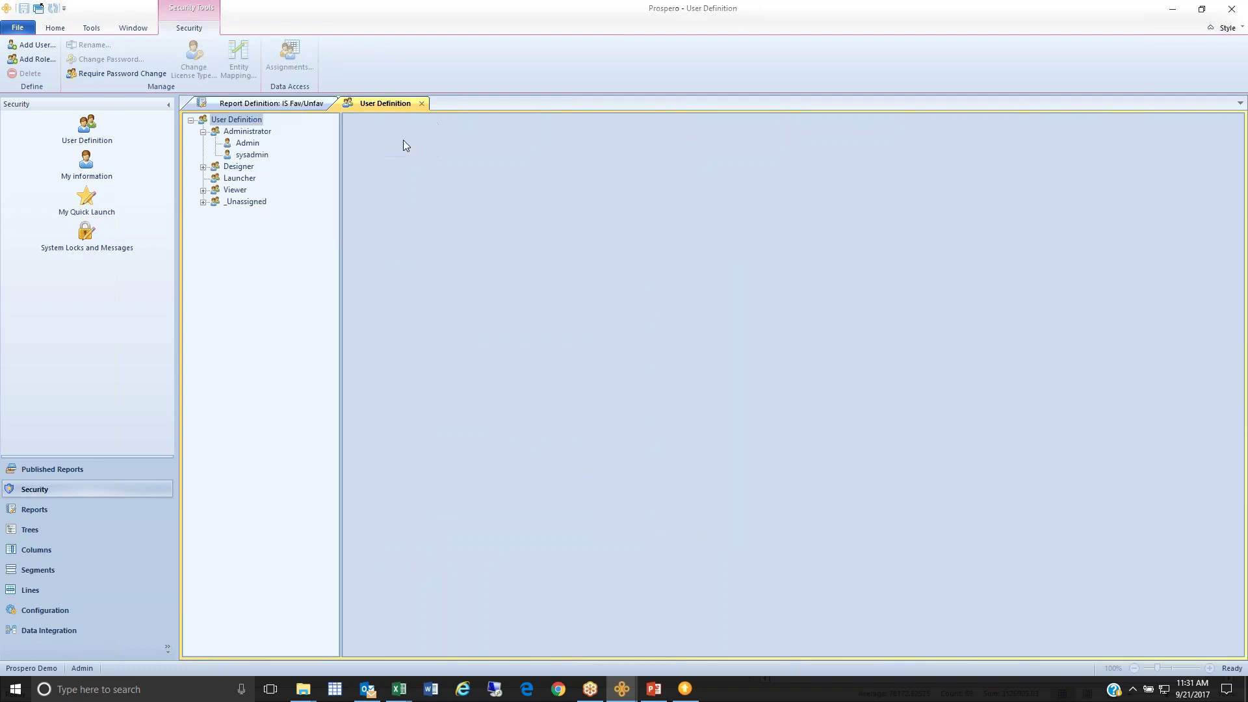
text(Budget)
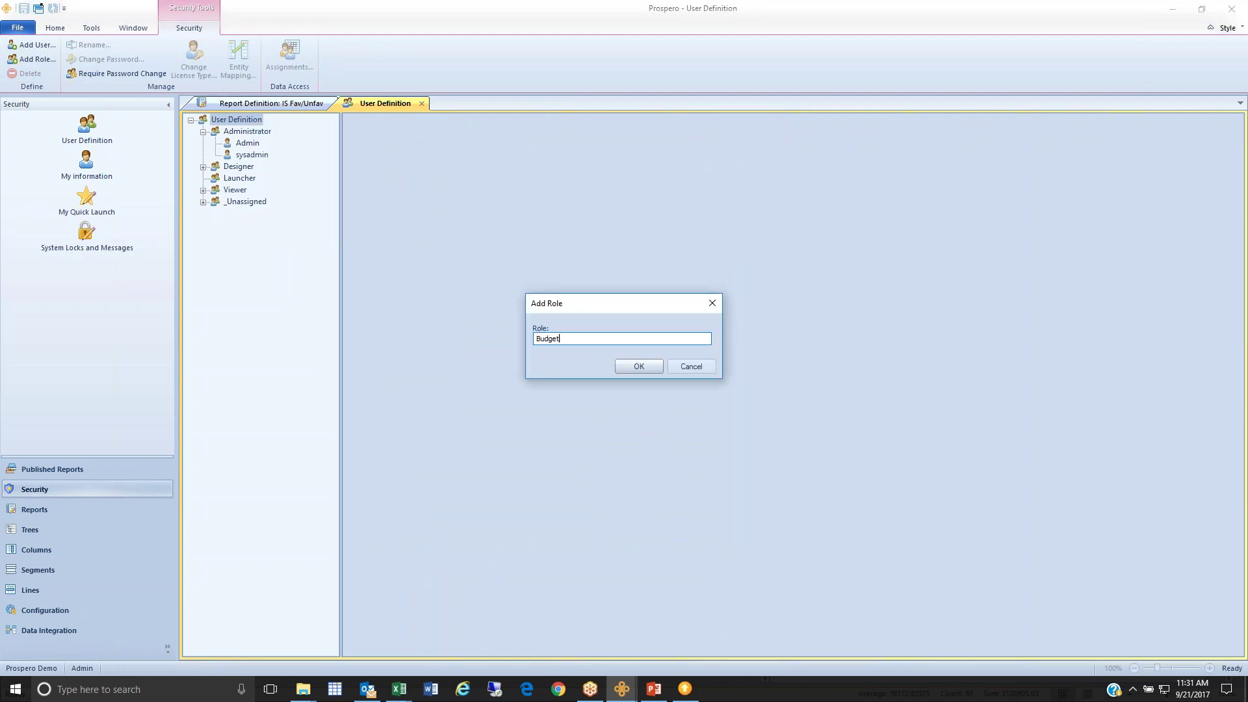
text( w HR)
click(688, 367)
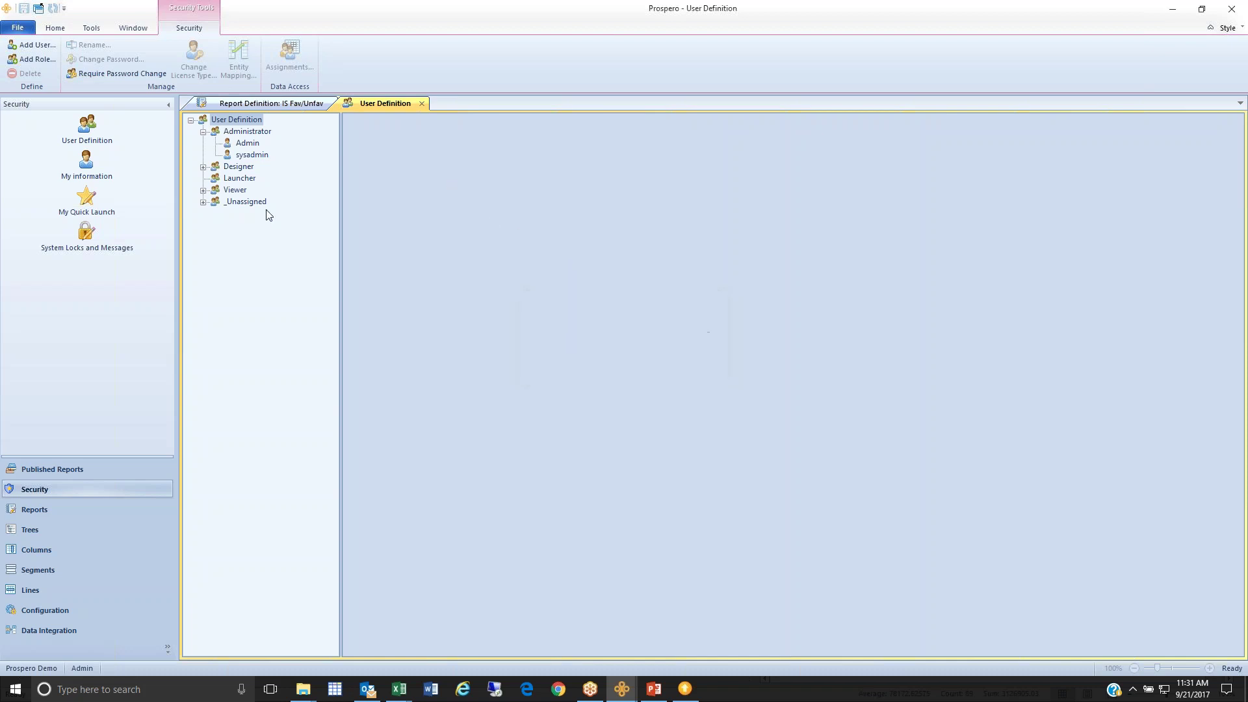
Expand the Designer, Viewer and _Unassigned roles, and review the settings of BA, the unassigned domain user and BA_West
click(204, 167)
click(245, 179)
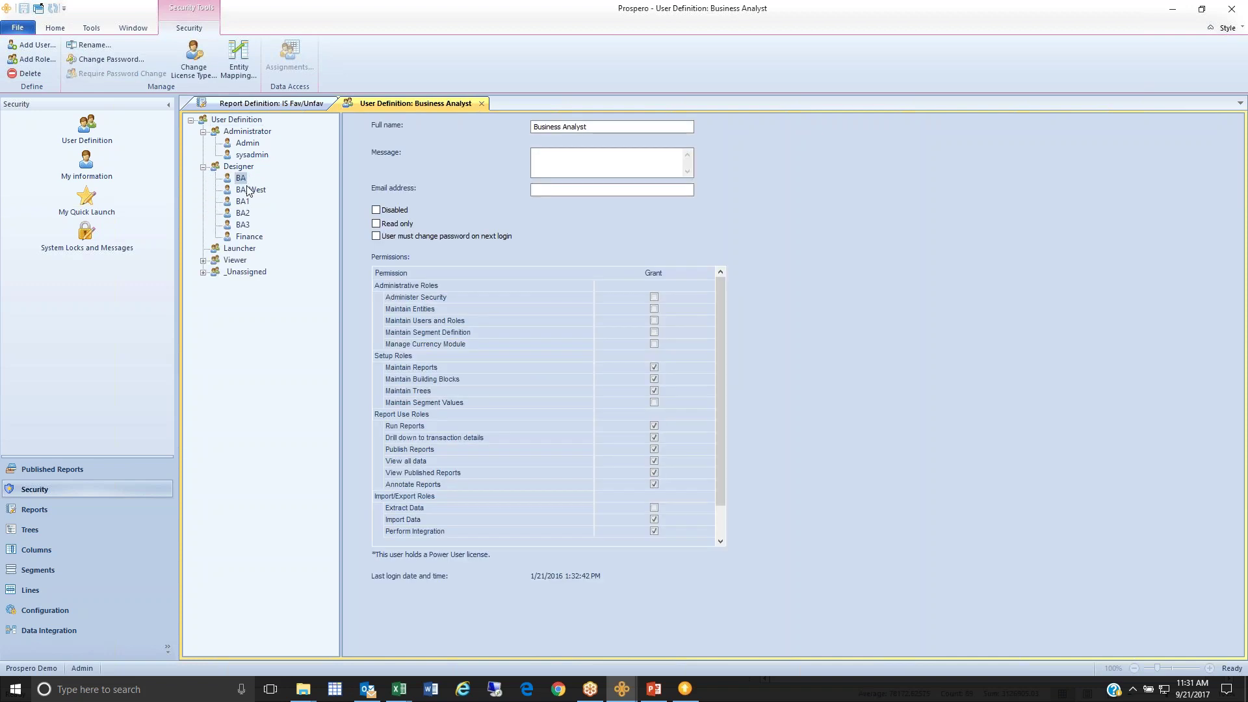
click(204, 261)
click(204, 307)
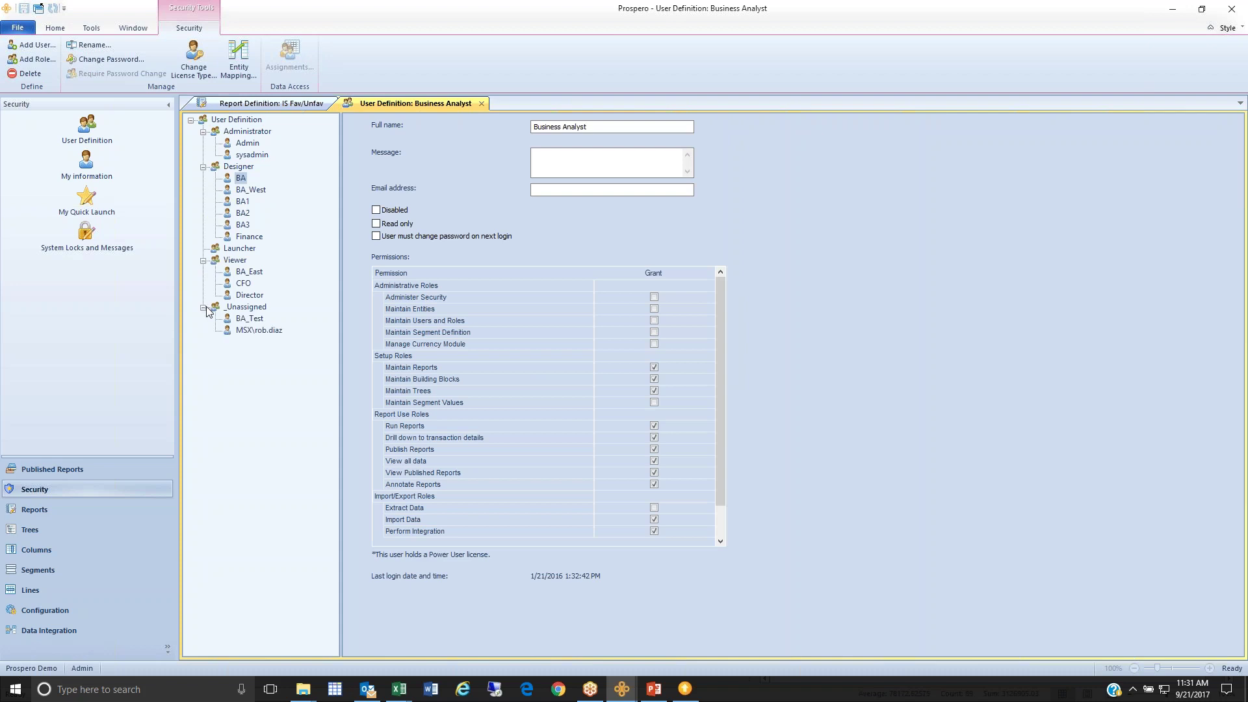
click(258, 333)
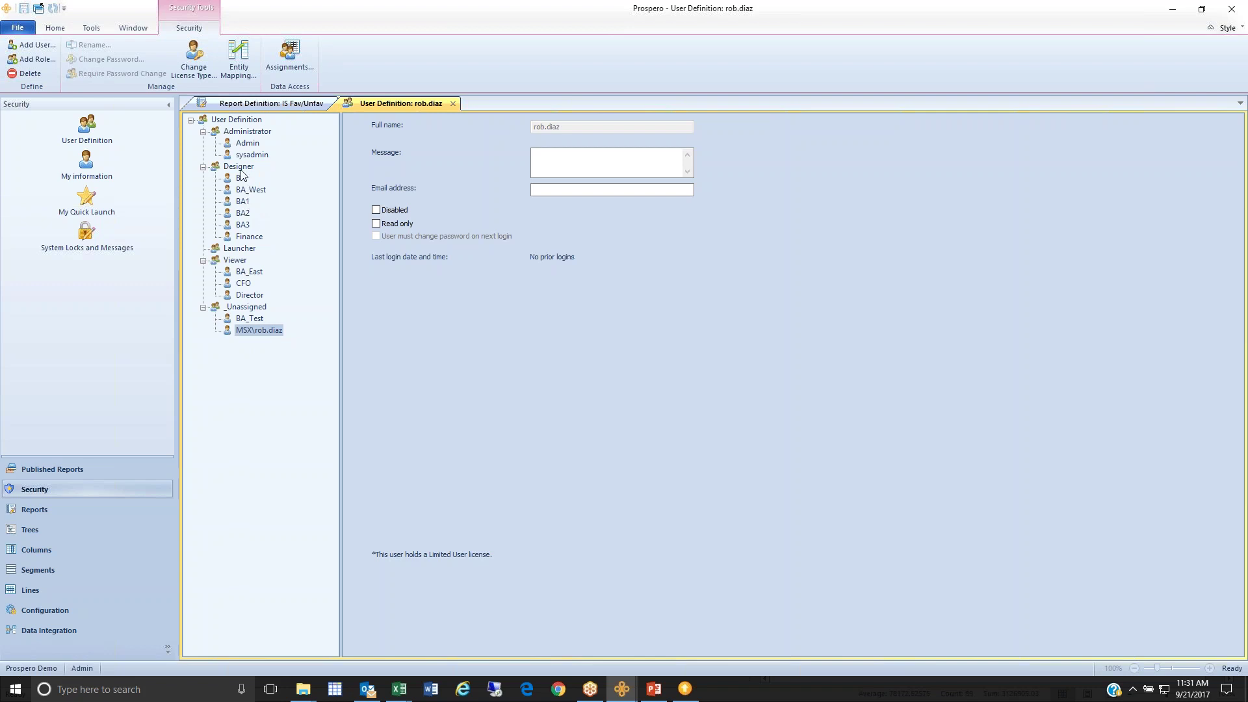
click(248, 190)
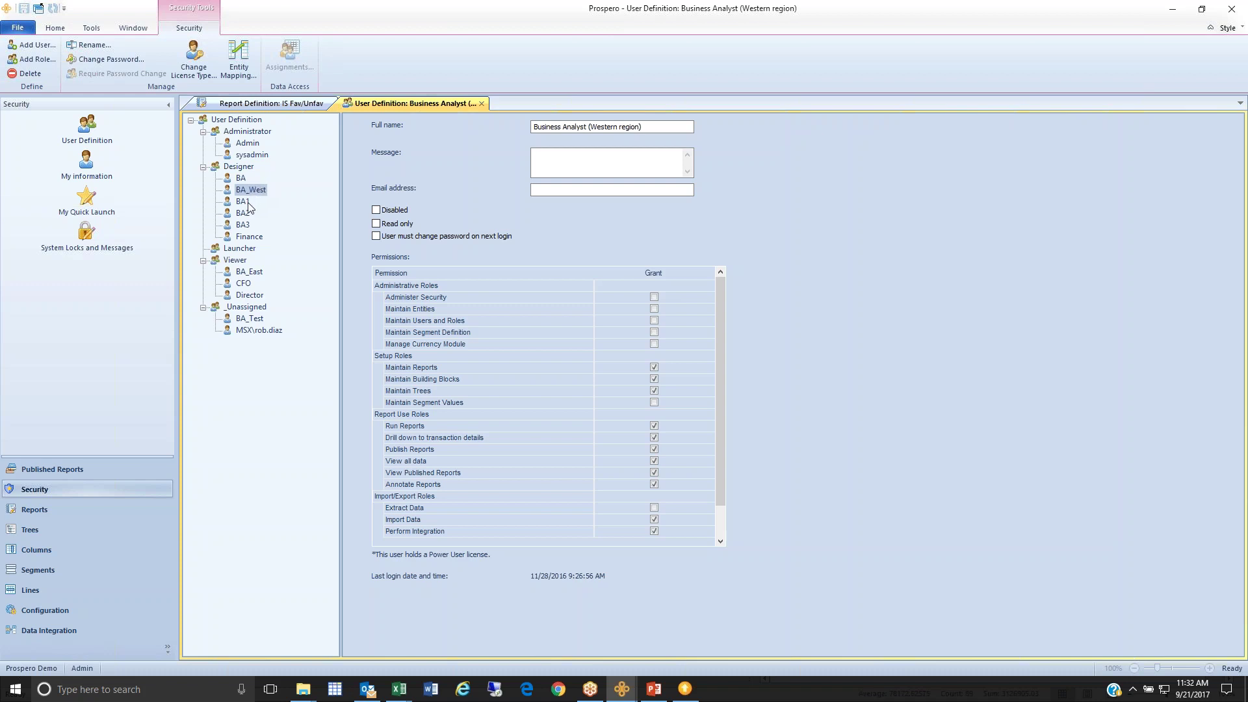
In the data access assignments of BA_East, set the company for the 00000 location row to 1 - Prospero Demo
click(250, 272)
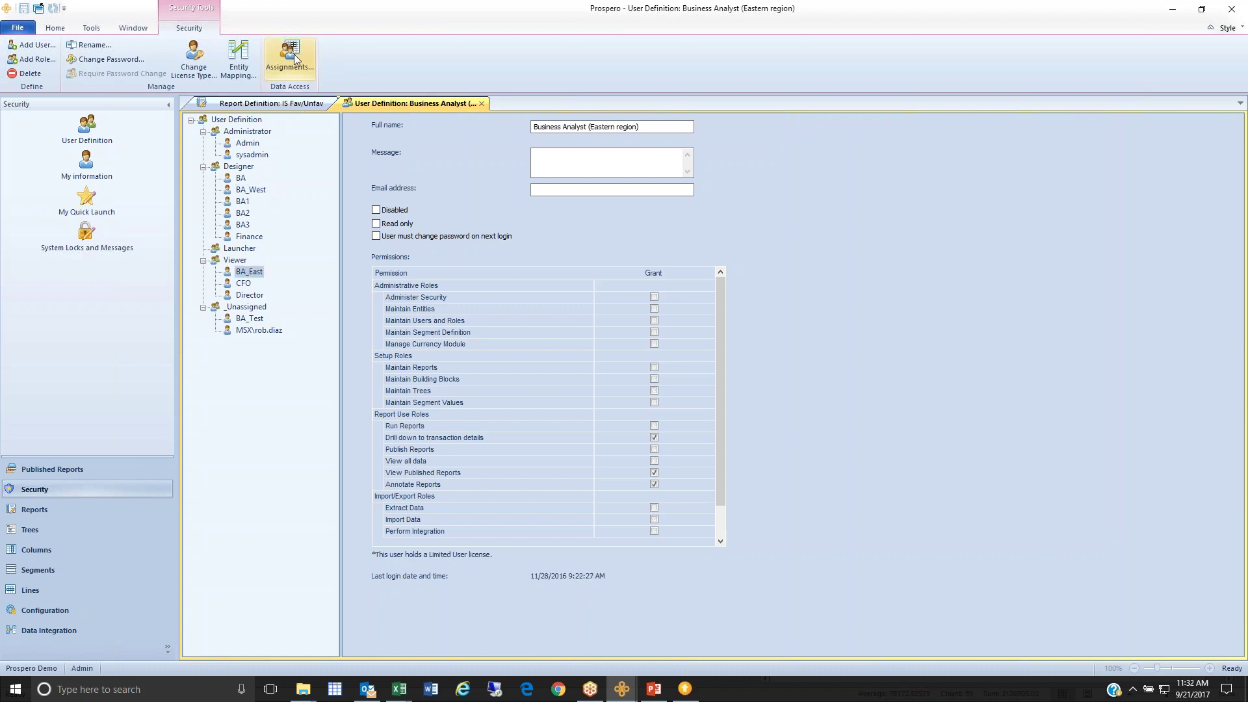
click(292, 51)
click(465, 301)
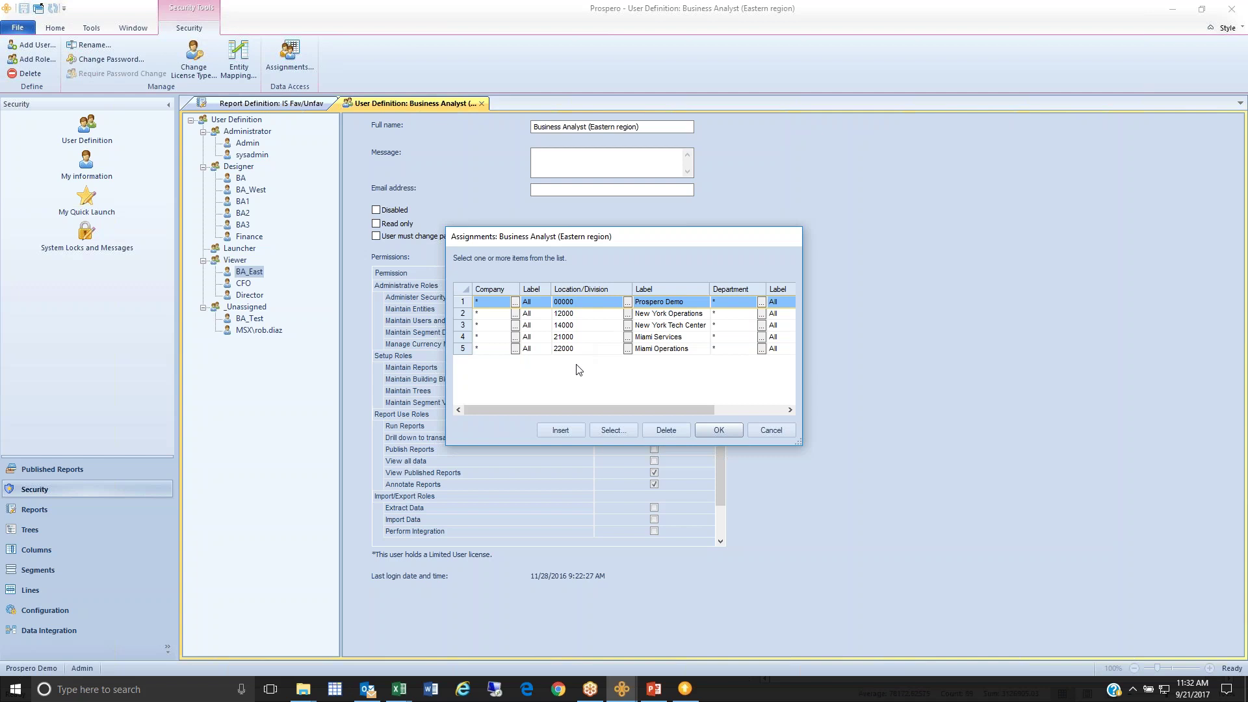
click(515, 302)
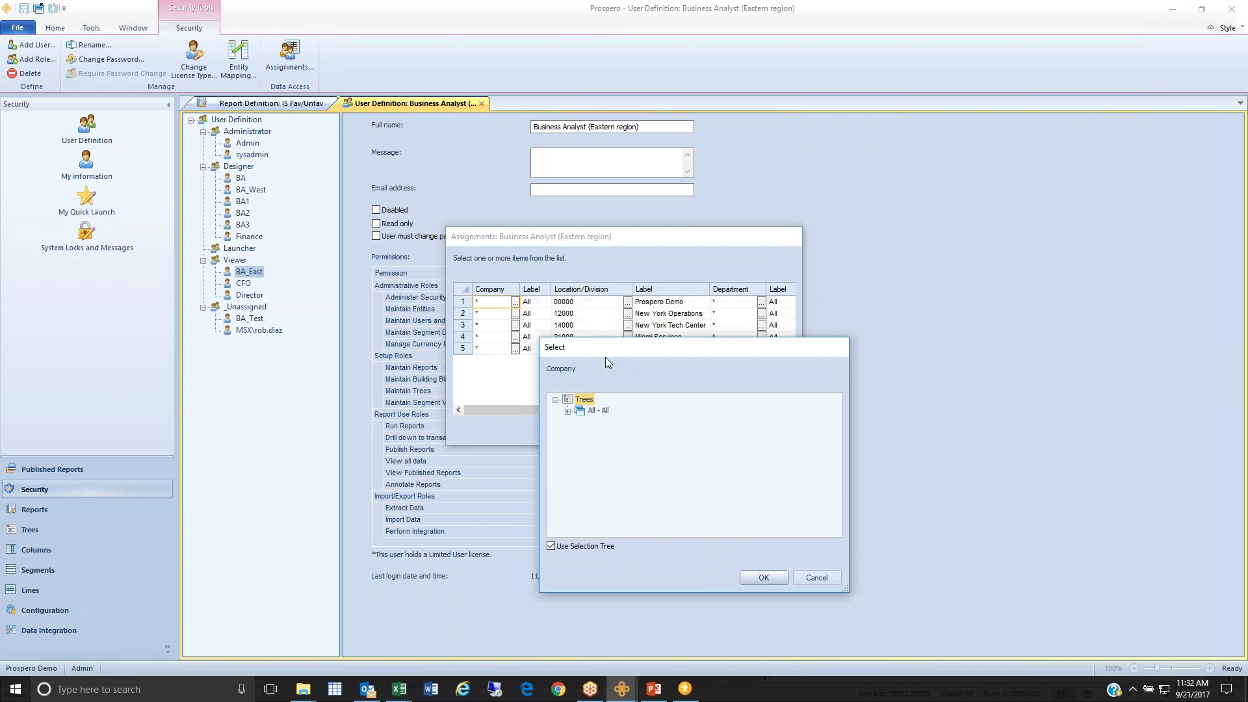
click(564, 420)
click(601, 434)
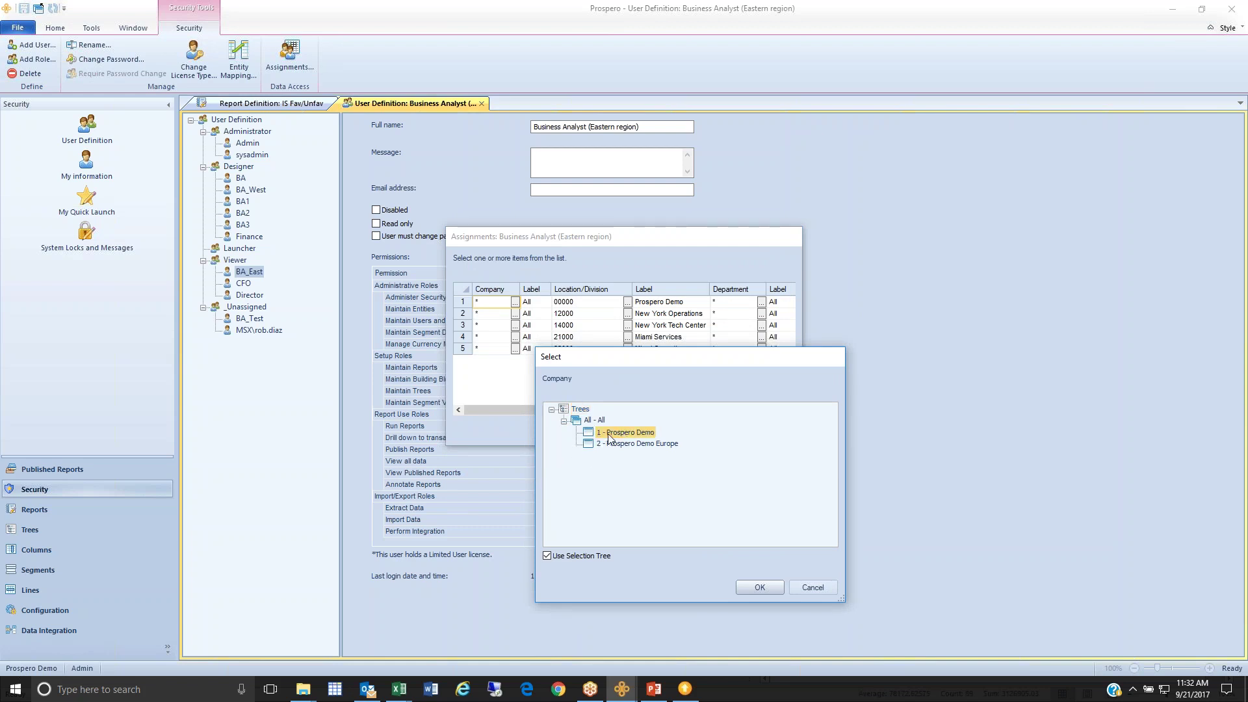
click(750, 589)
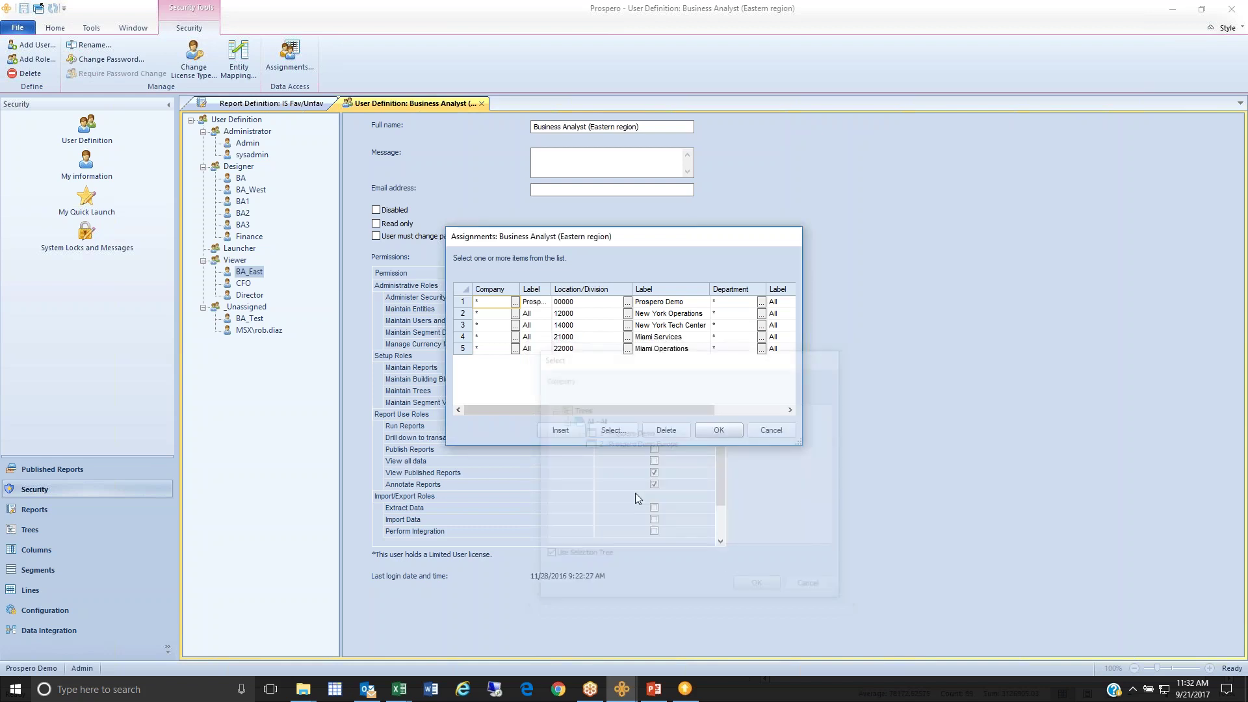
Set the location/division of the first BA_East assignment row to 10000 - East from the TOTRG tree
click(467, 301)
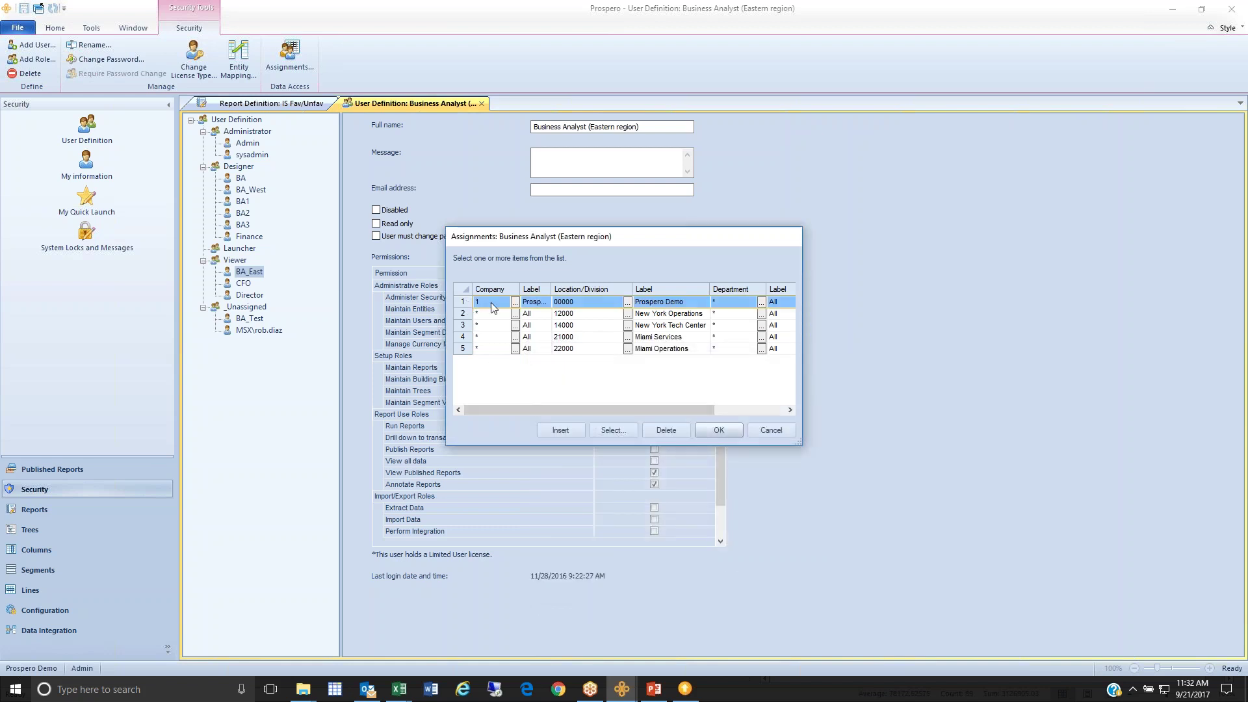
click(626, 303)
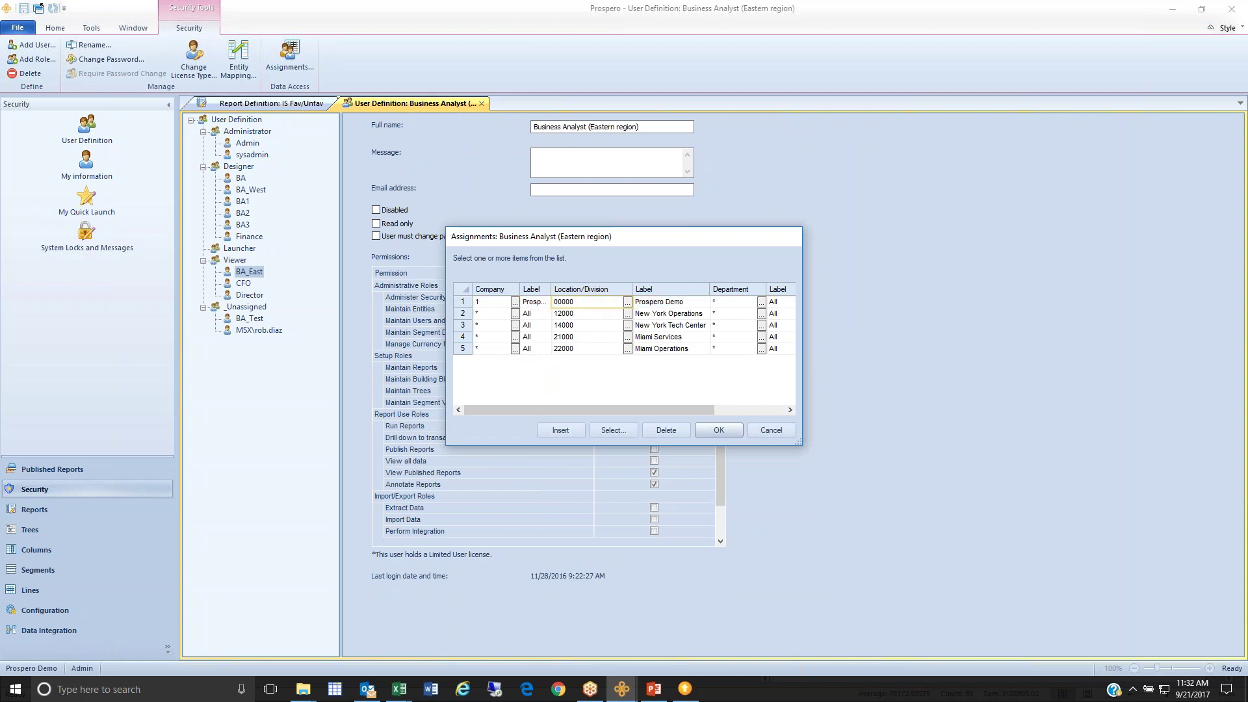
click(627, 302)
drag(569, 226, 742, 327)
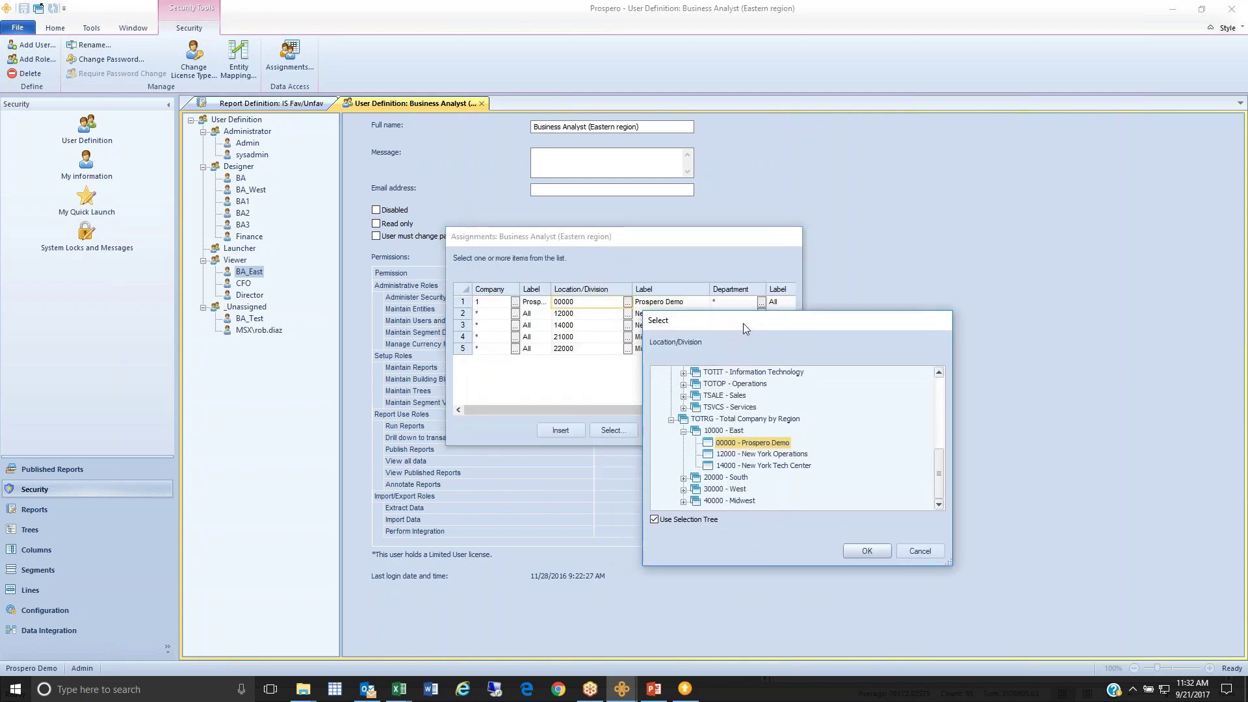
click(721, 432)
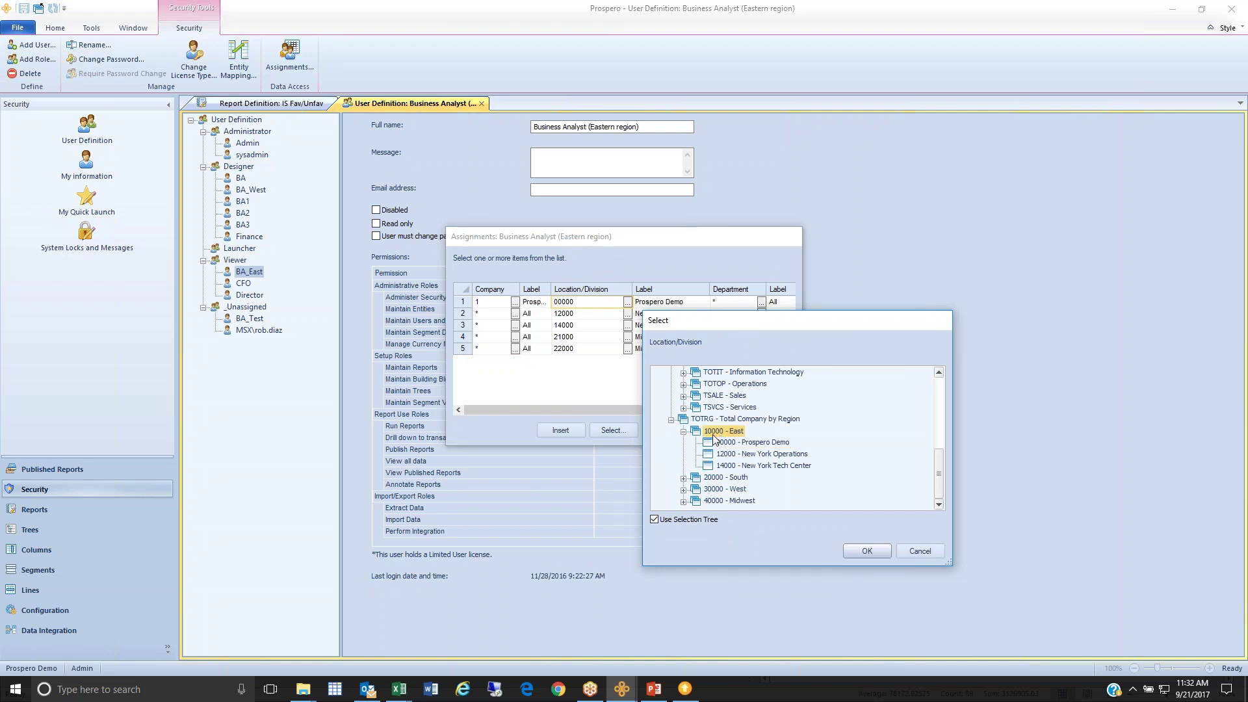
click(852, 553)
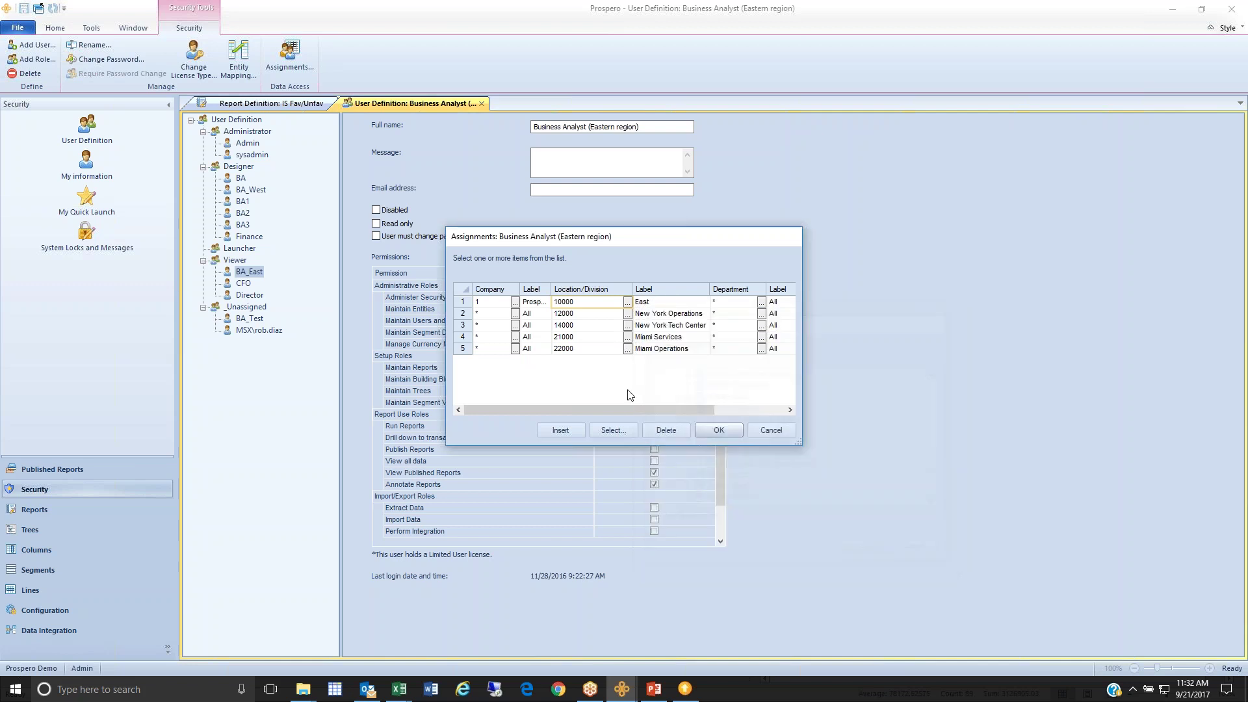
Reopen the location choices for the East row, review the regions under Total Company by Region, and cancel the selection
click(467, 305)
click(627, 302)
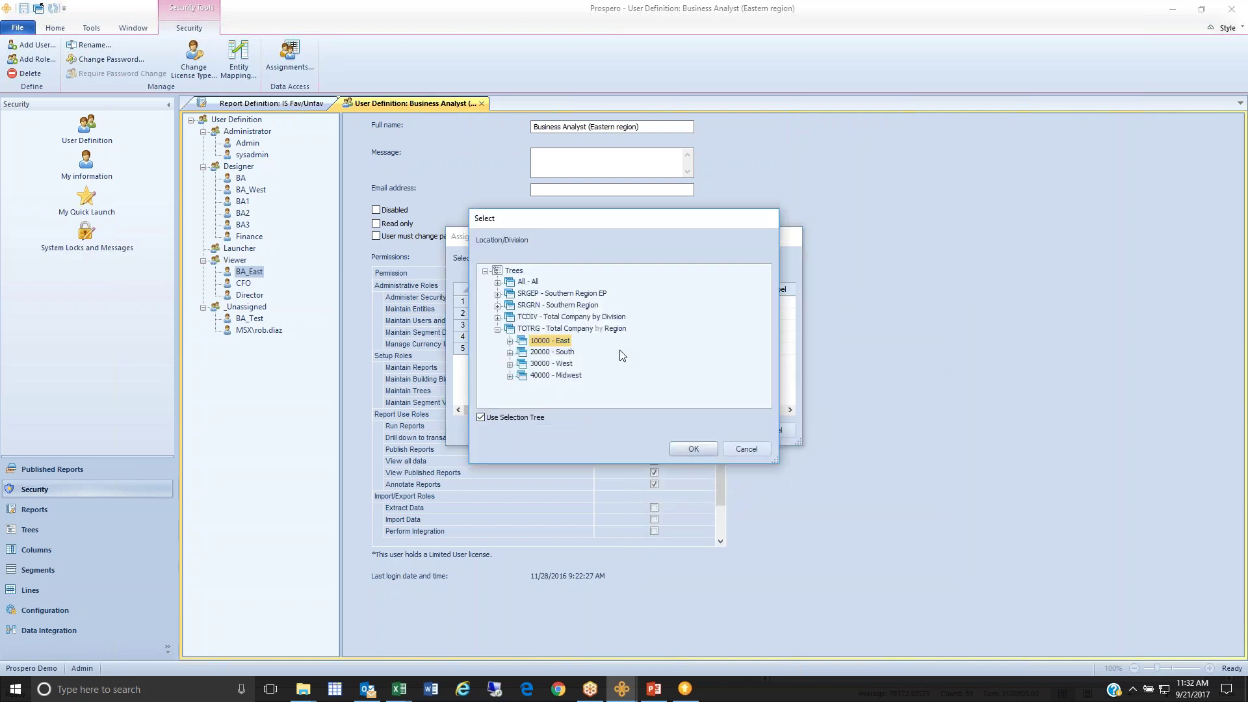
drag(601, 219, 750, 383)
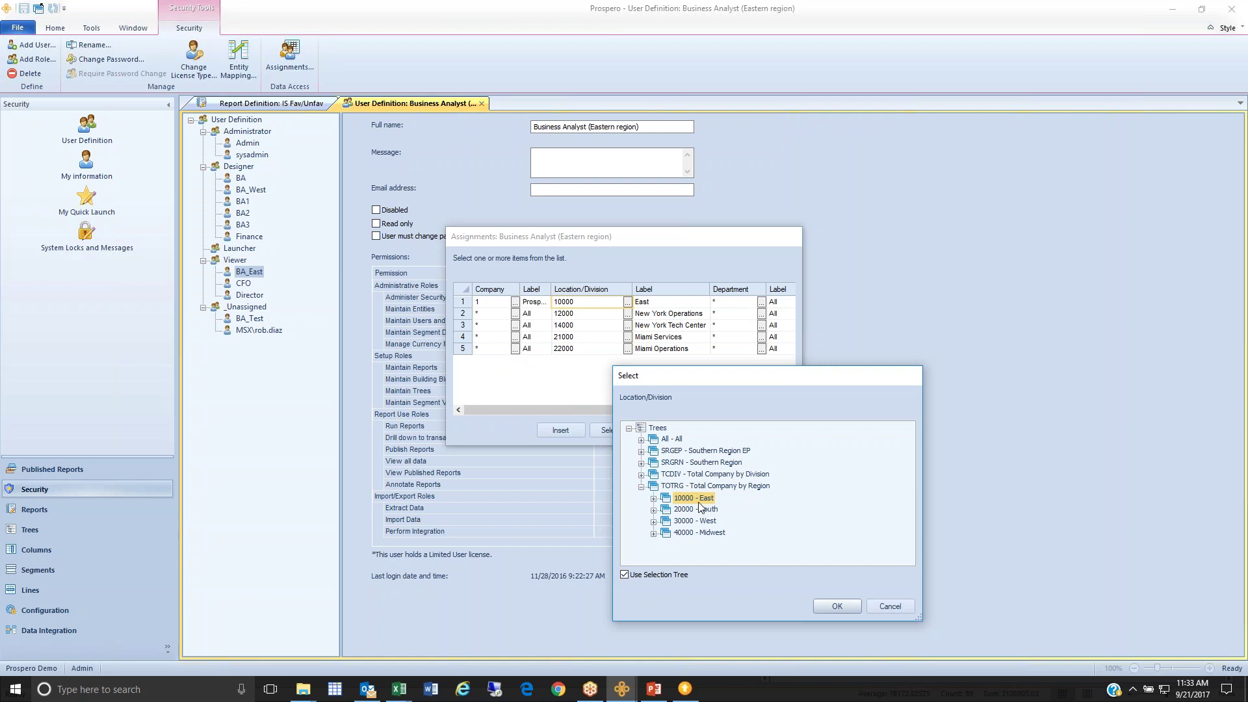
click(876, 607)
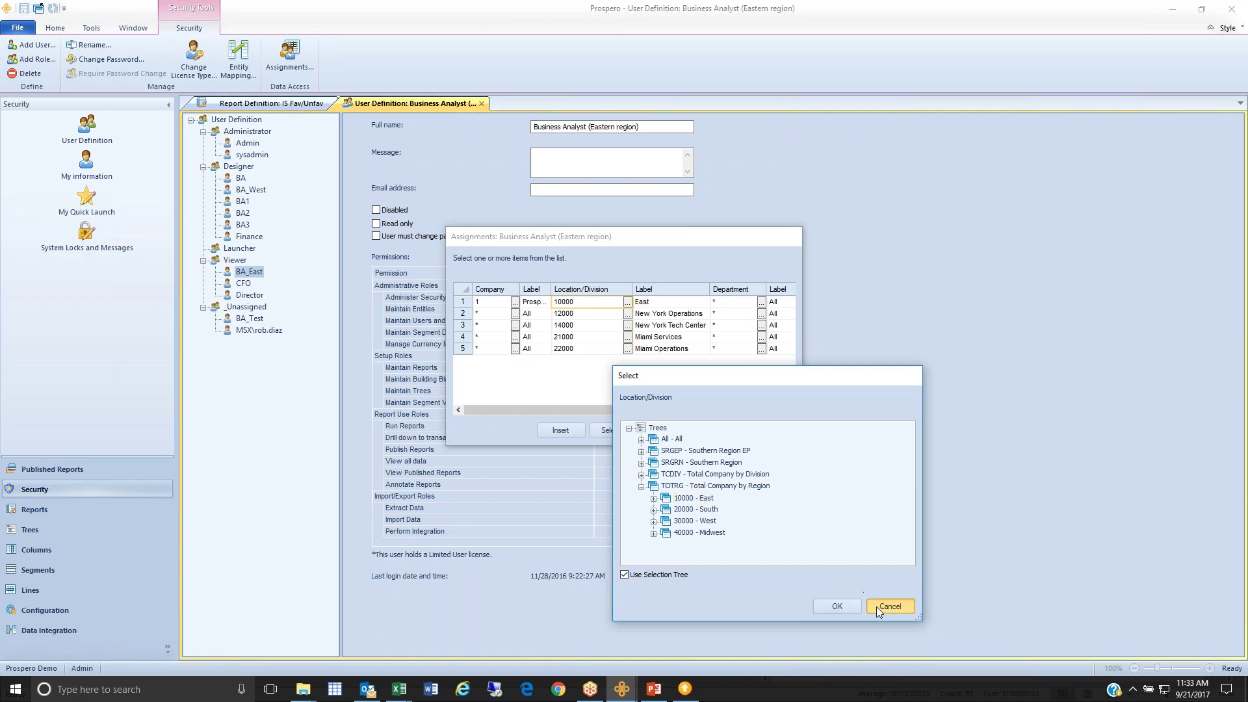
Set the department of the first assignment row to SRN - Sales RN
click(715, 301)
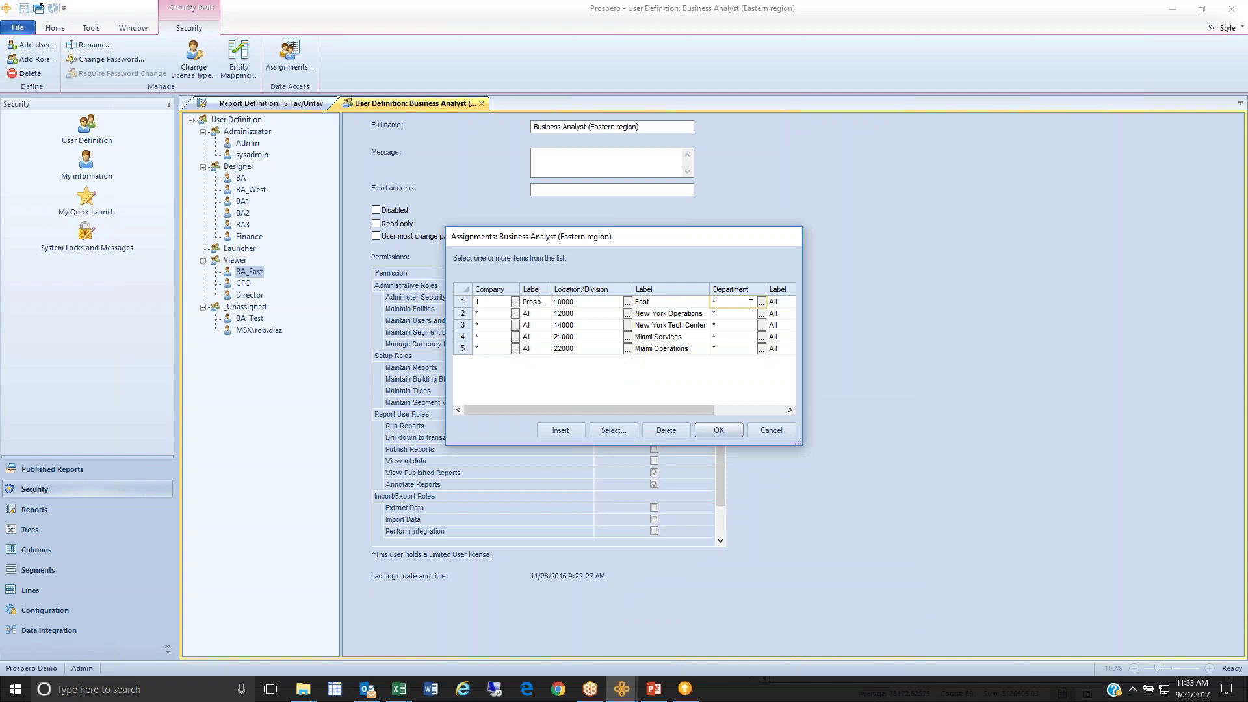
click(762, 302)
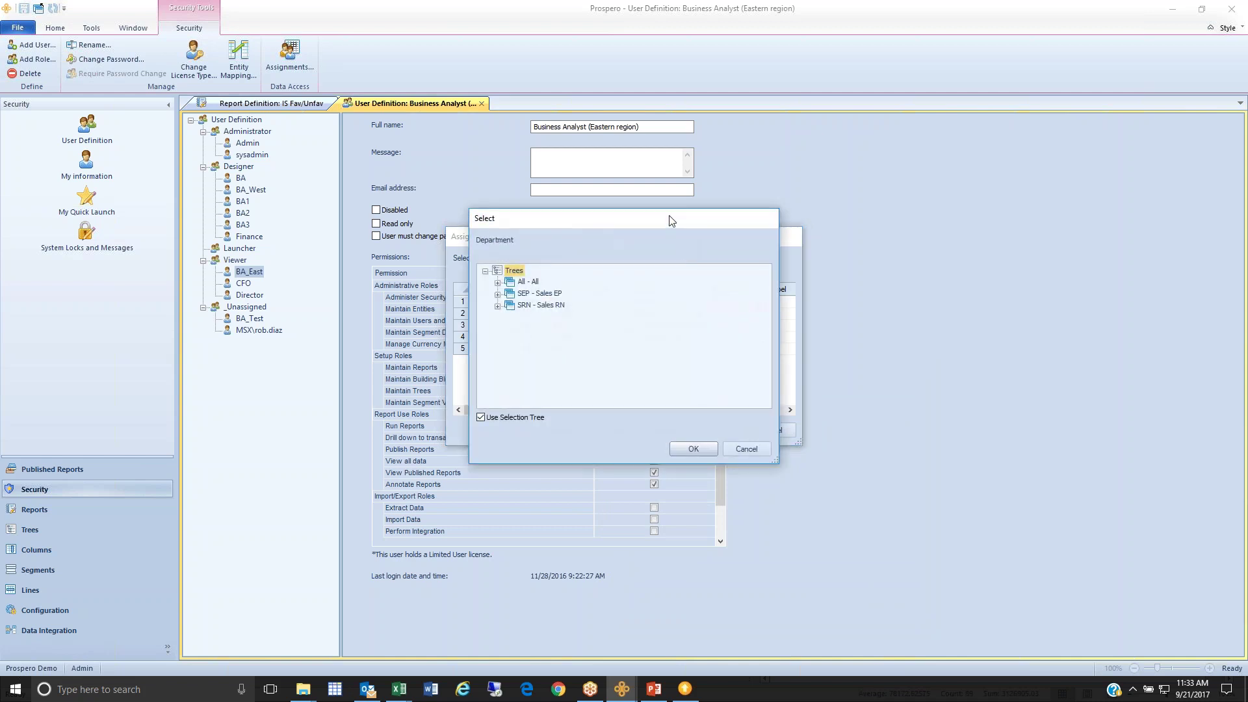
drag(669, 217, 918, 364)
click(750, 453)
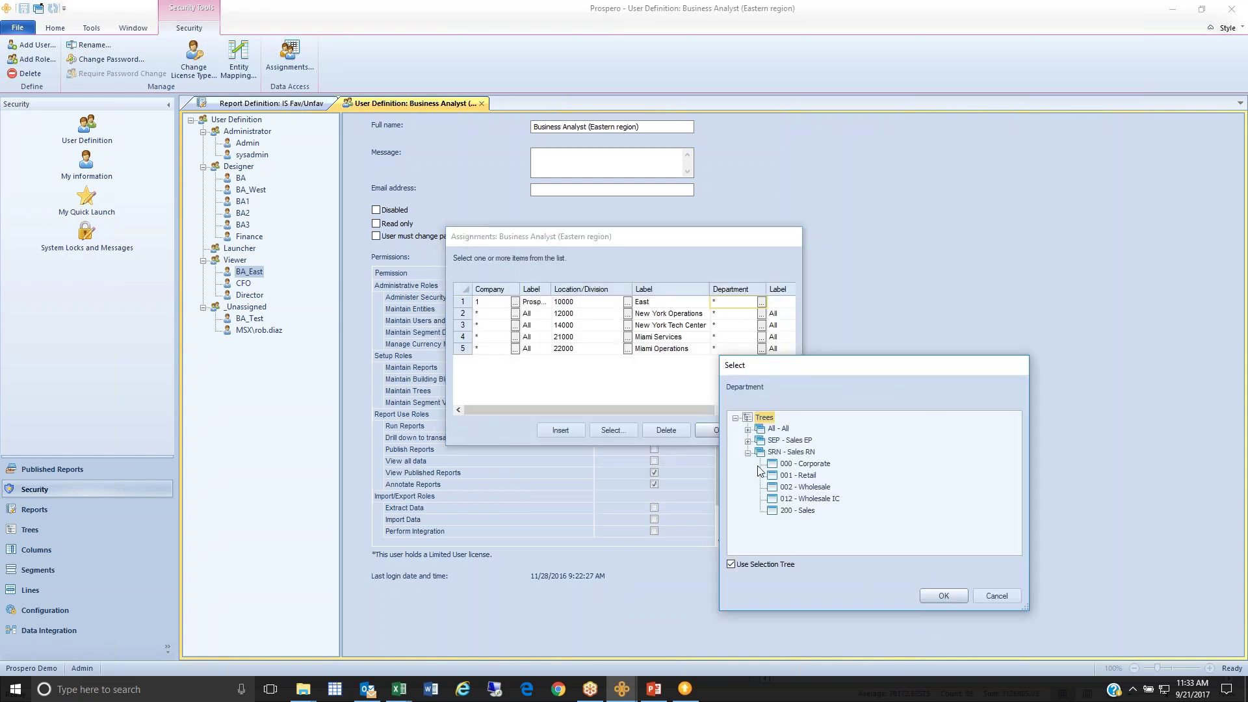
click(791, 465)
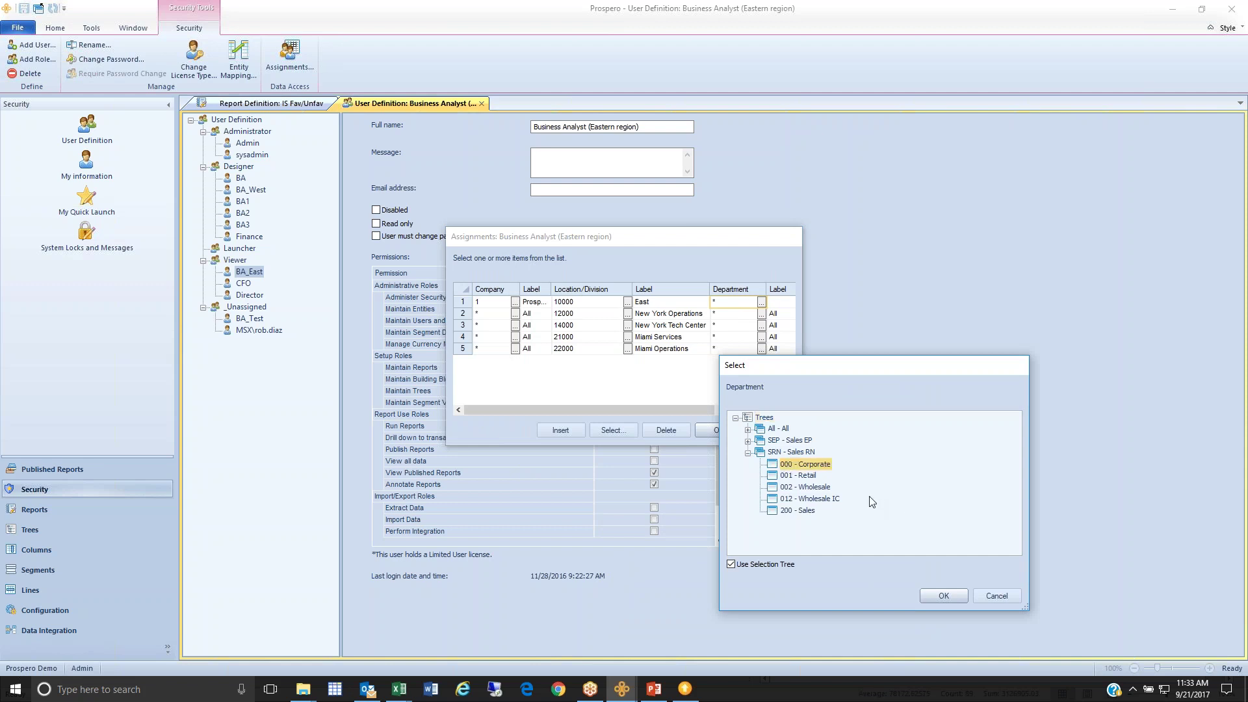
click(790, 452)
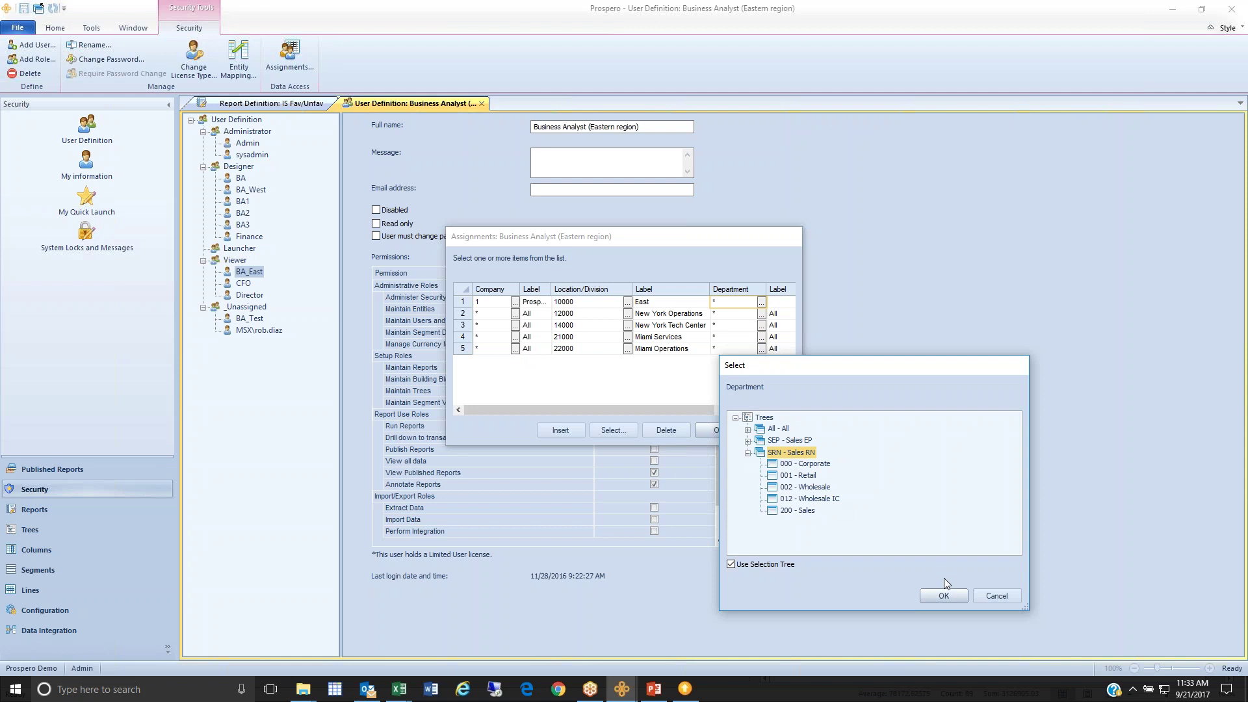
click(942, 596)
Insert a new assignment row for BA_East, and cancel the assignment changes
click(464, 313)
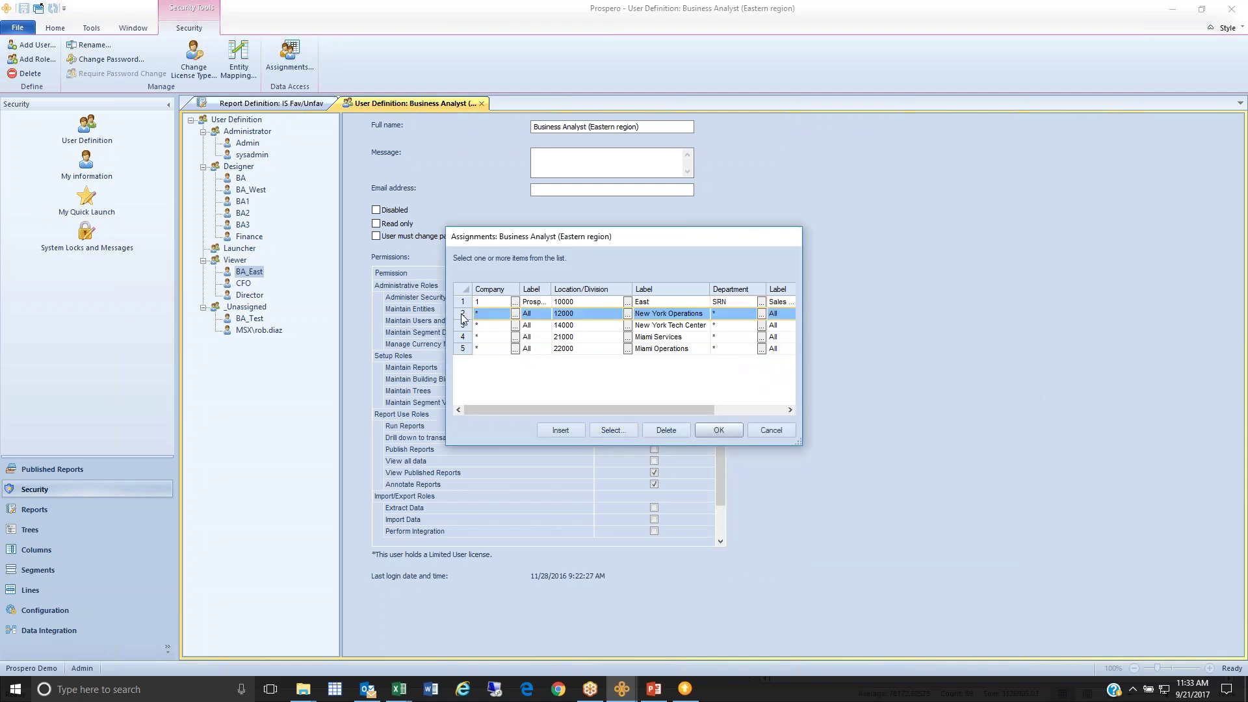
click(465, 325)
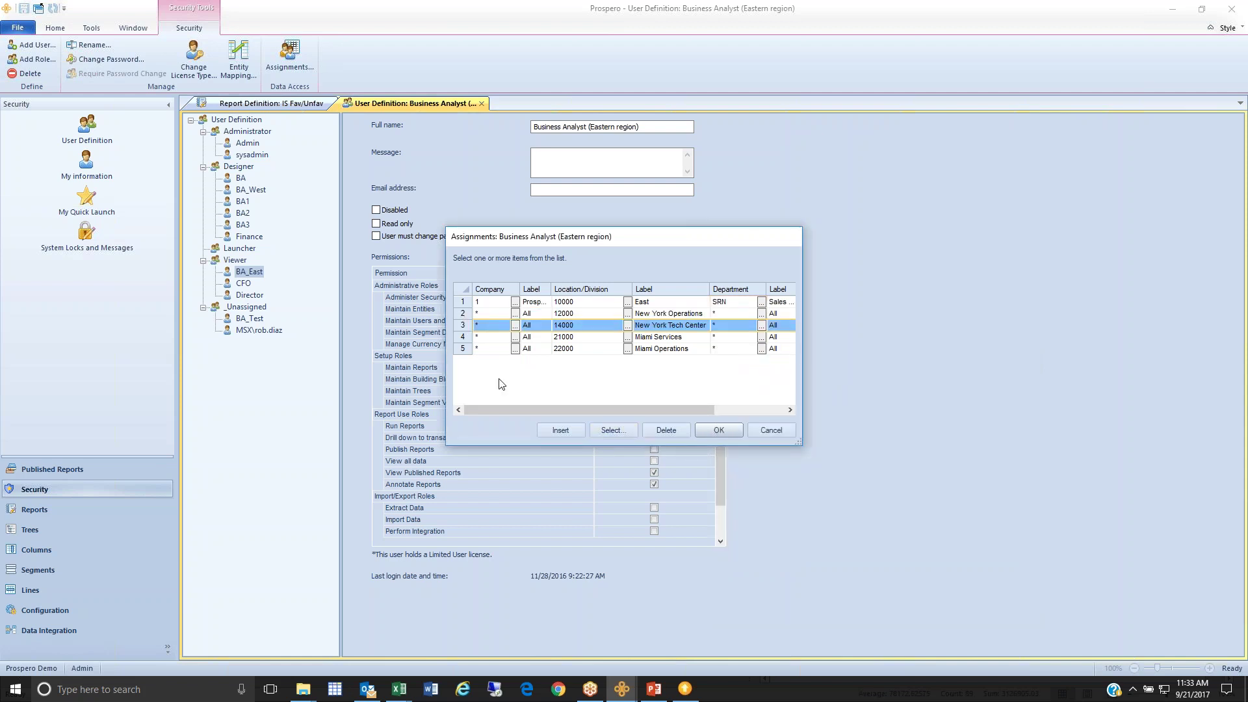
click(559, 430)
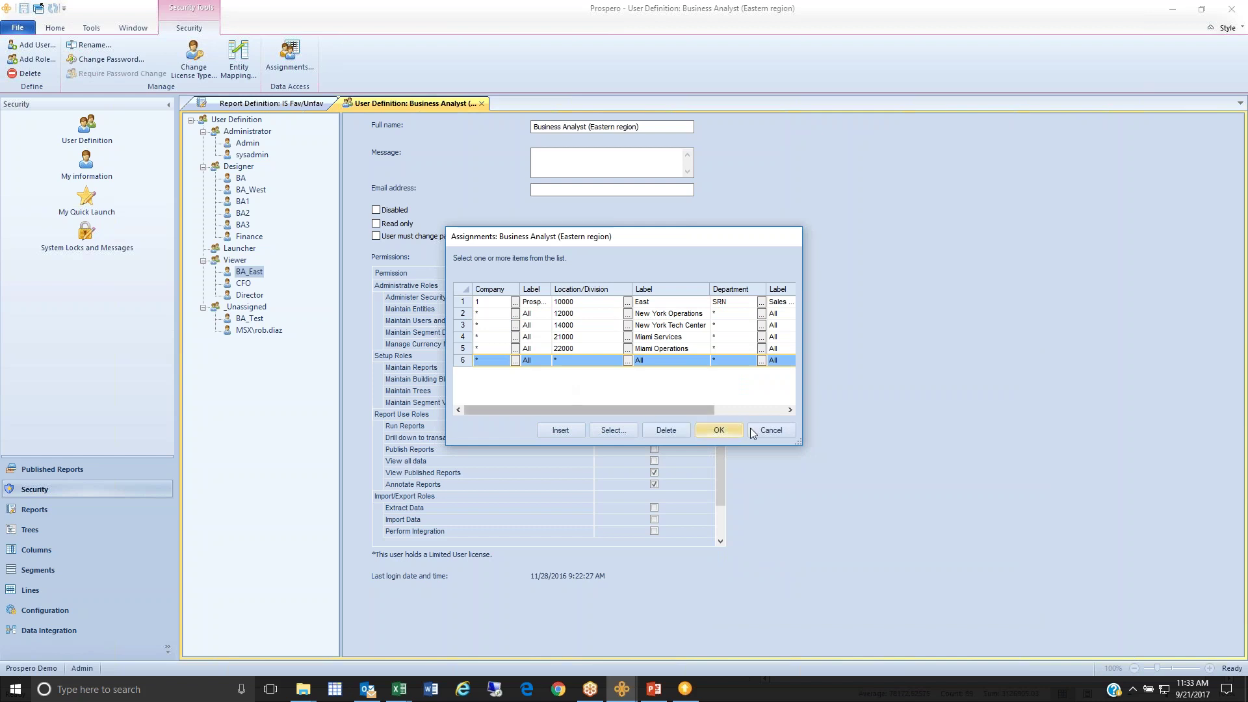
click(783, 429)
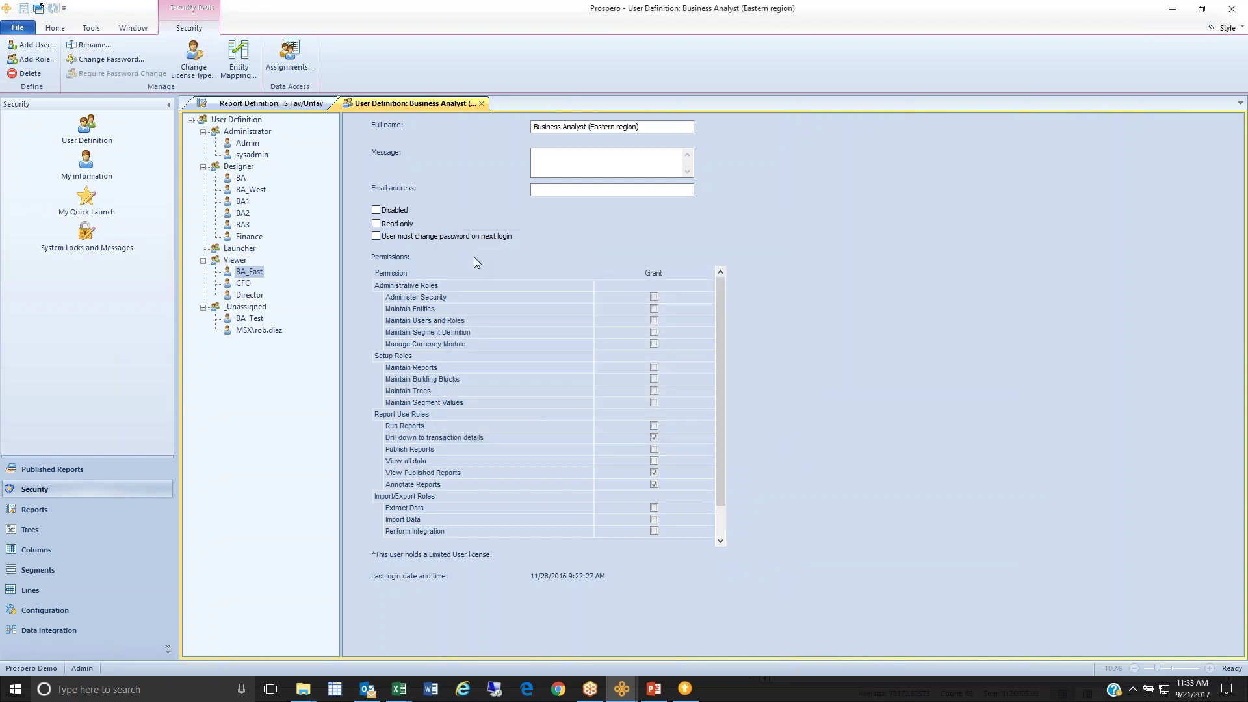
Look through the full permissions list of BA_East and bring up the published reports list
click(721, 521)
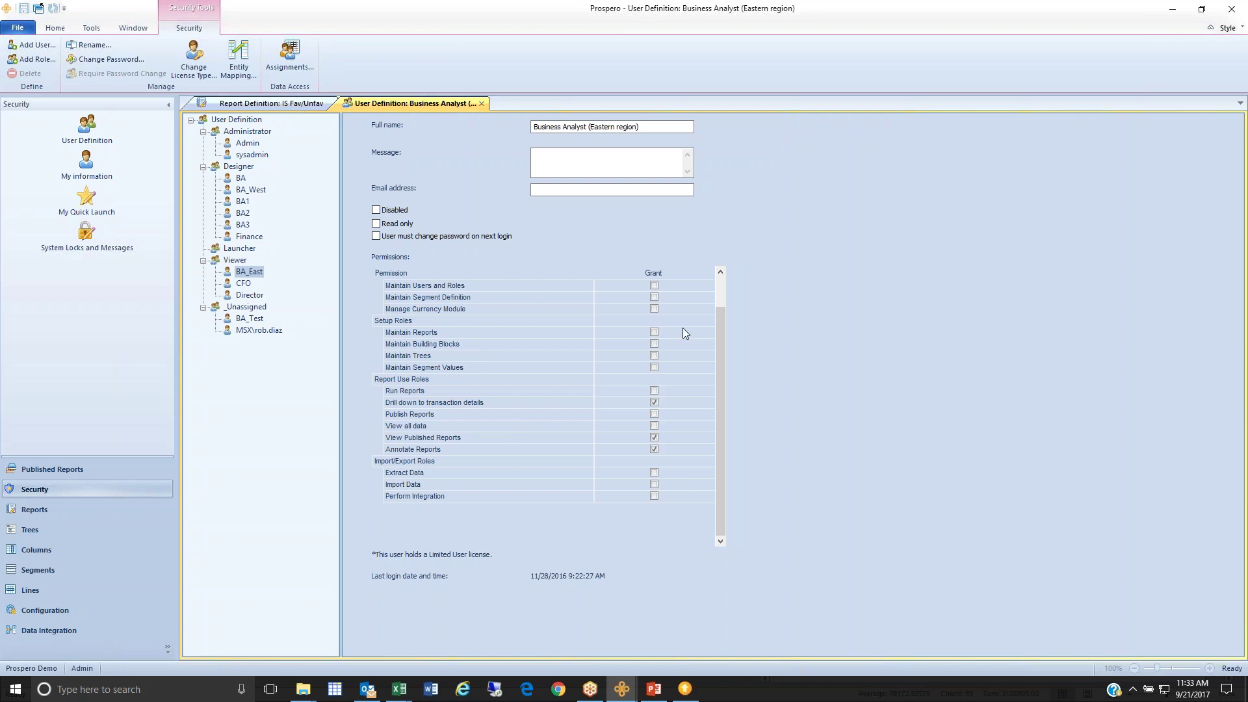
click(720, 291)
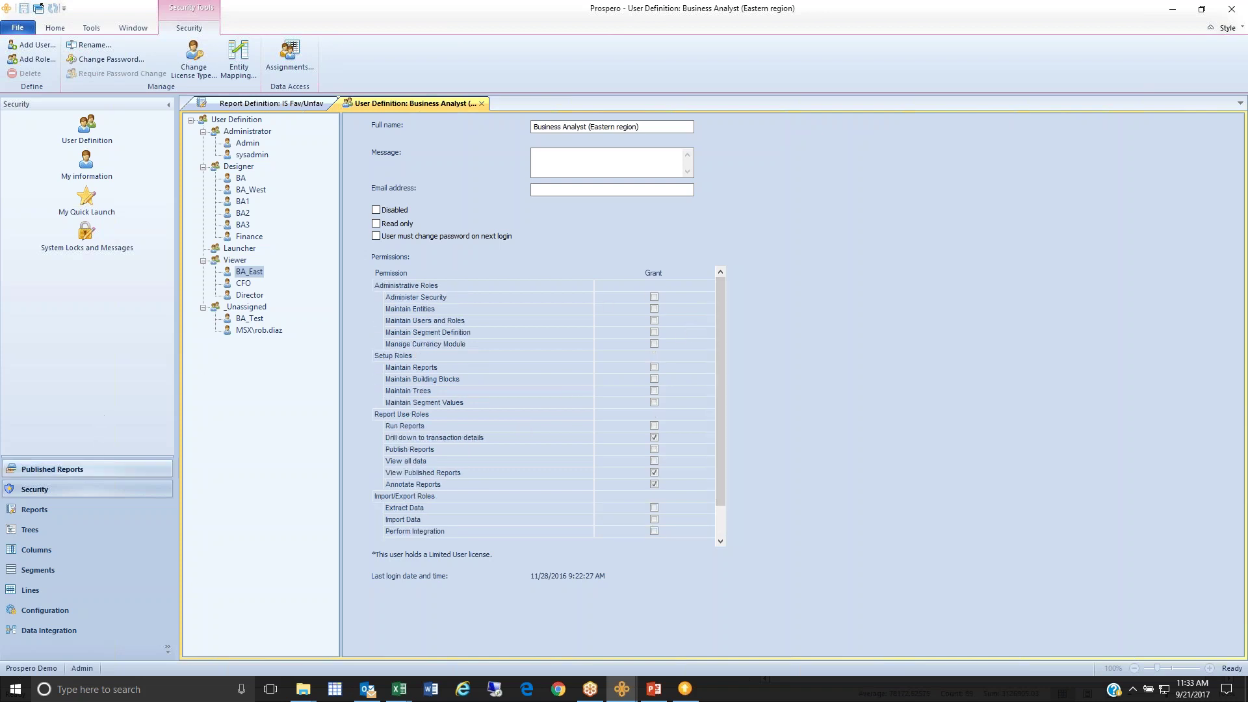
click(99, 469)
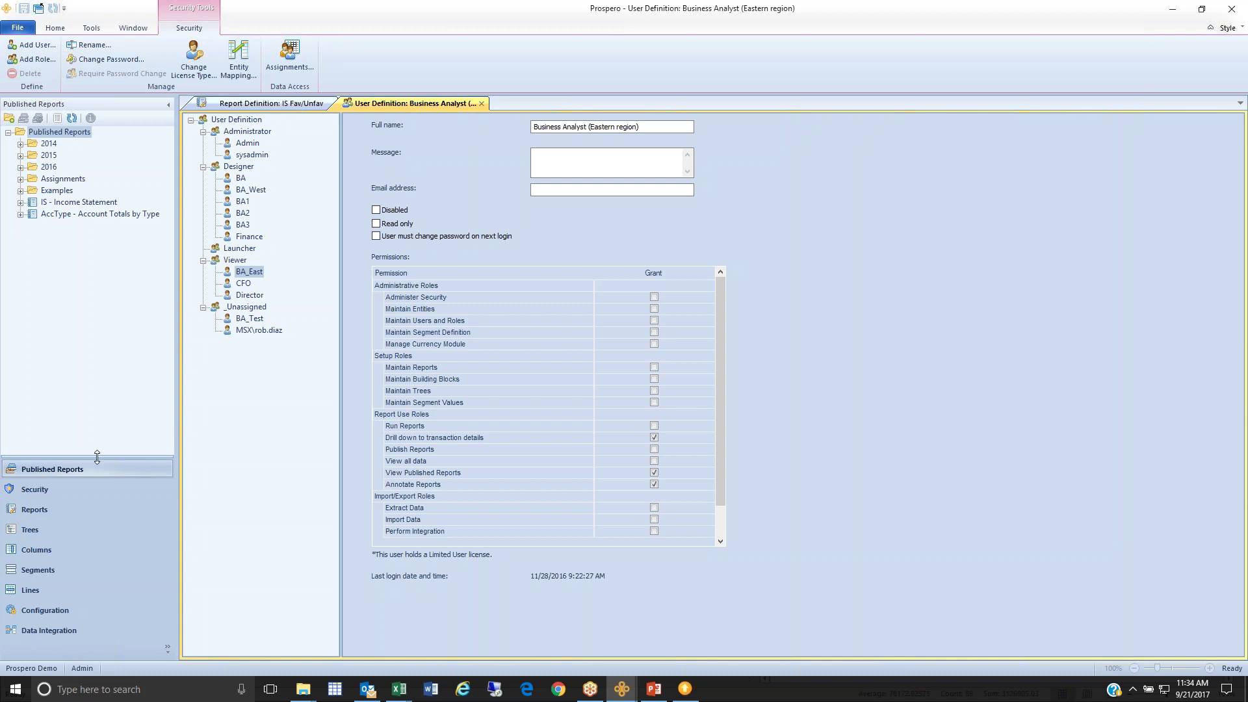
Run the IS Fav/Unfav report for company 1, all locations and departments, with report year 2015 and period 4
click(302, 105)
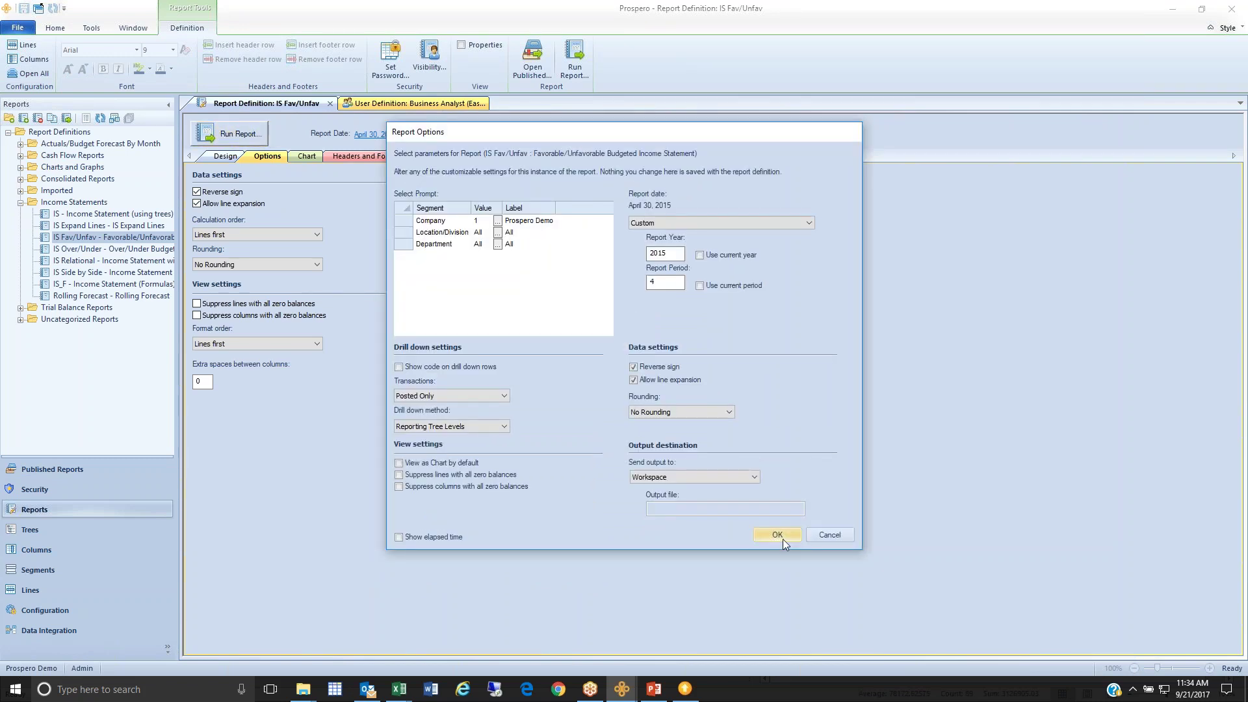
click(782, 536)
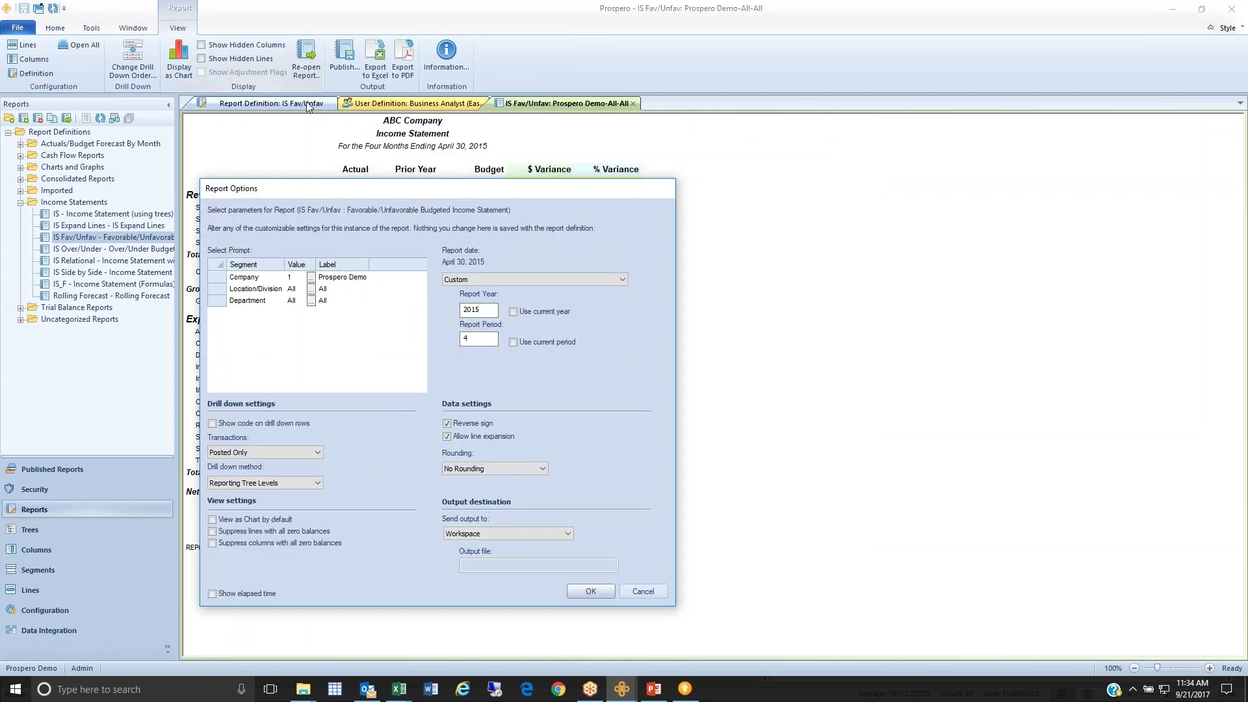
Examine the Southern Region, division and region trees offered for Location/Division, cancel that selection, and rerun the income statement for all locations
click(211, 292)
drag(381, 193, 356, 271)
click(286, 368)
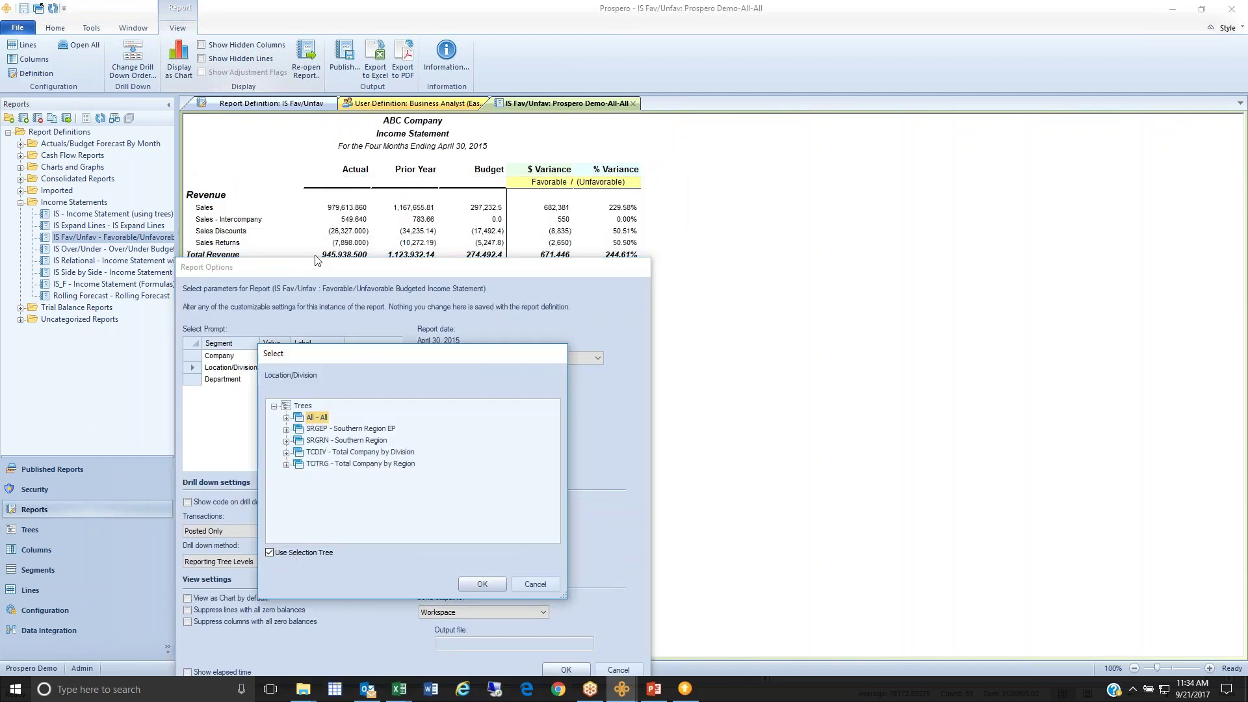
click(329, 429)
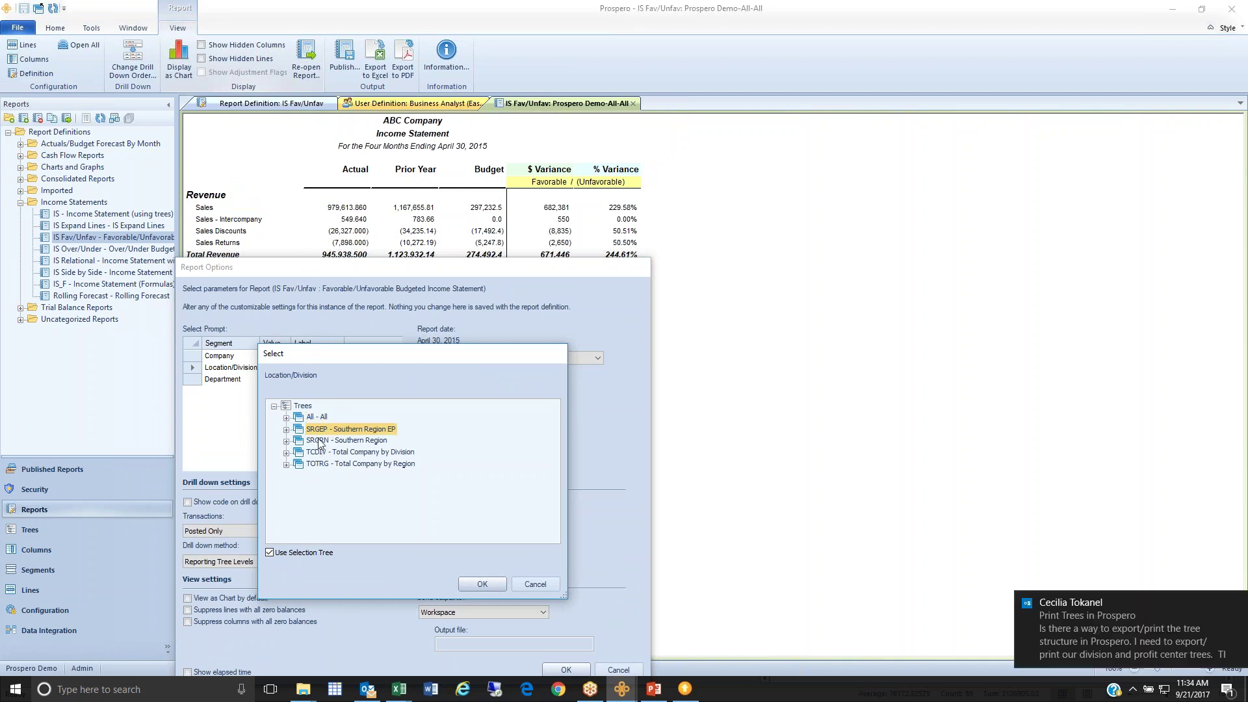
click(322, 441)
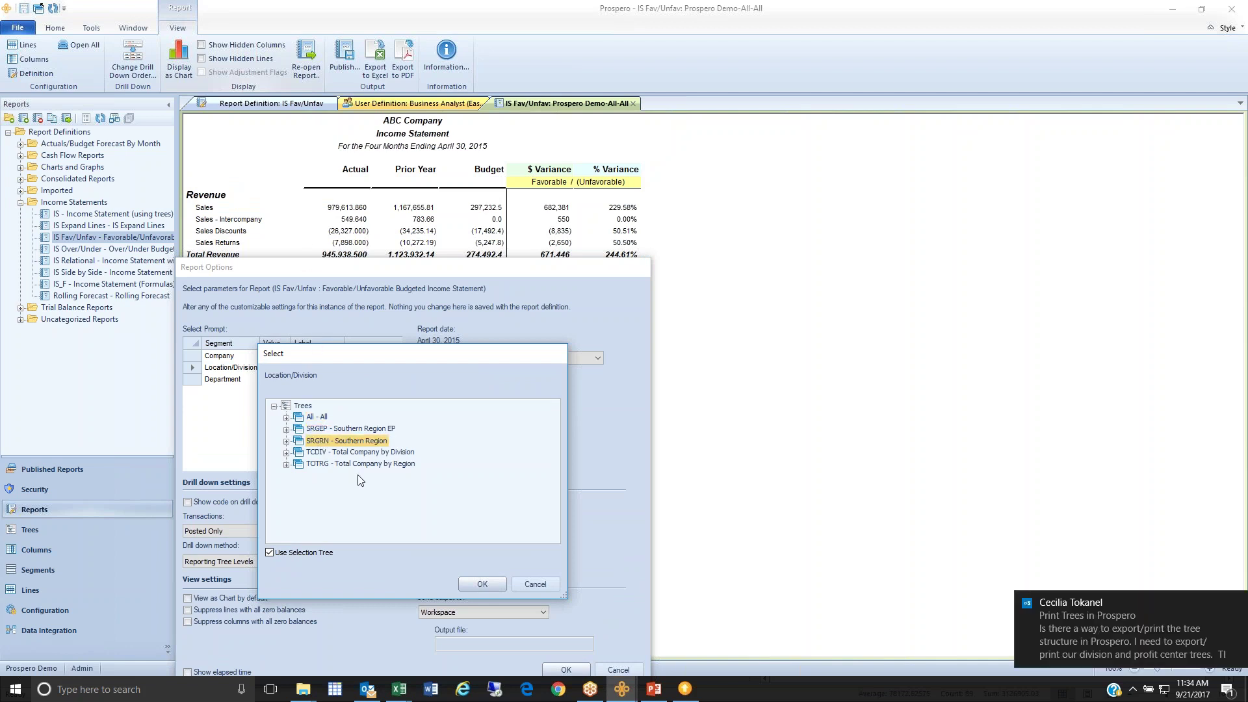
click(325, 455)
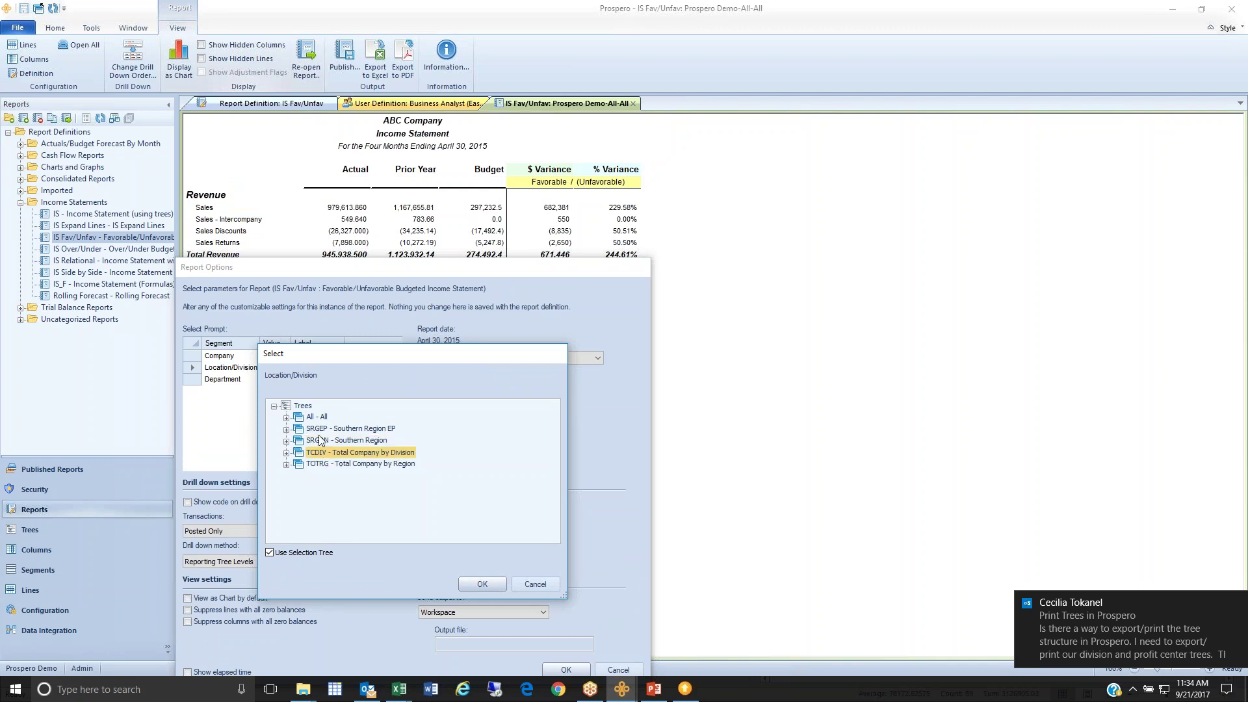
click(325, 429)
click(322, 440)
click(325, 456)
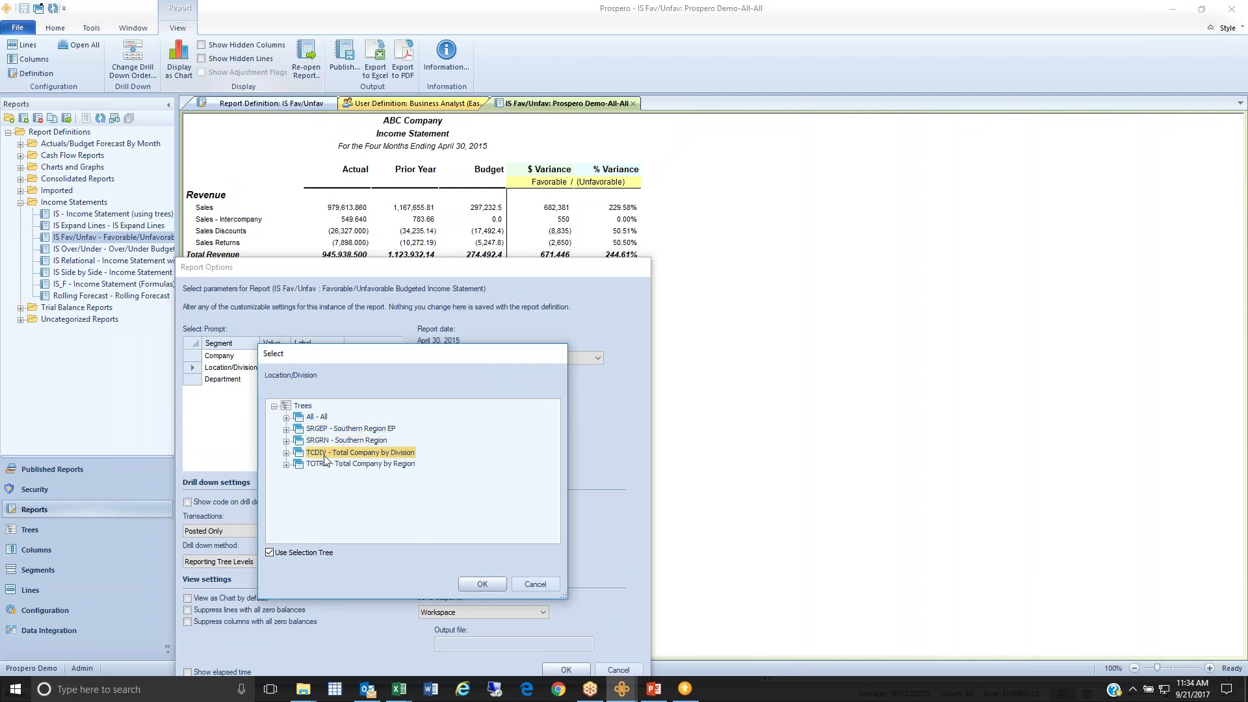
click(318, 467)
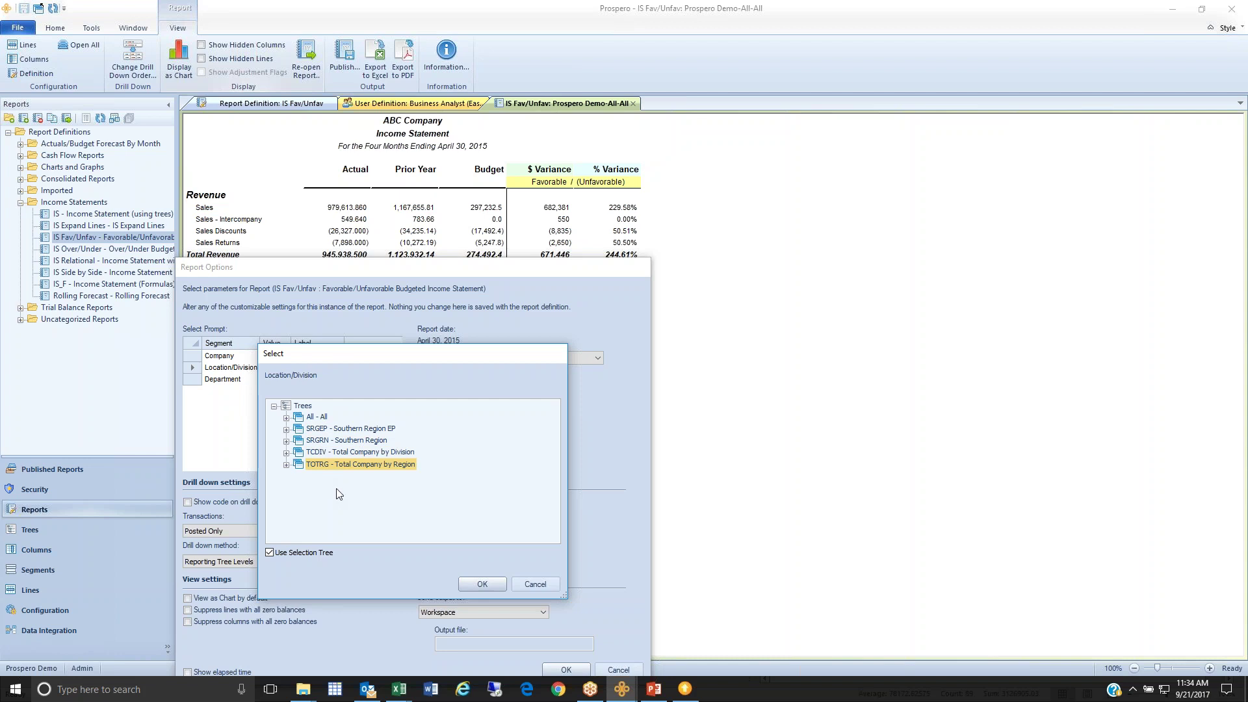
click(536, 583)
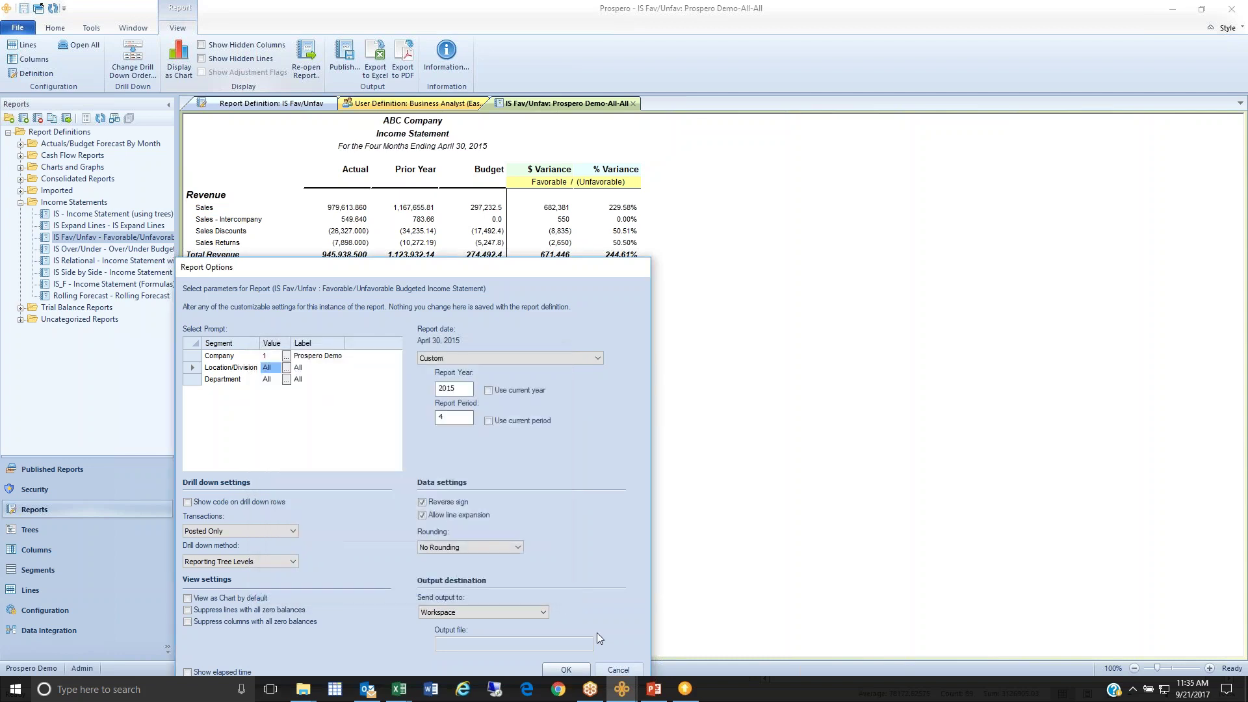
click(566, 669)
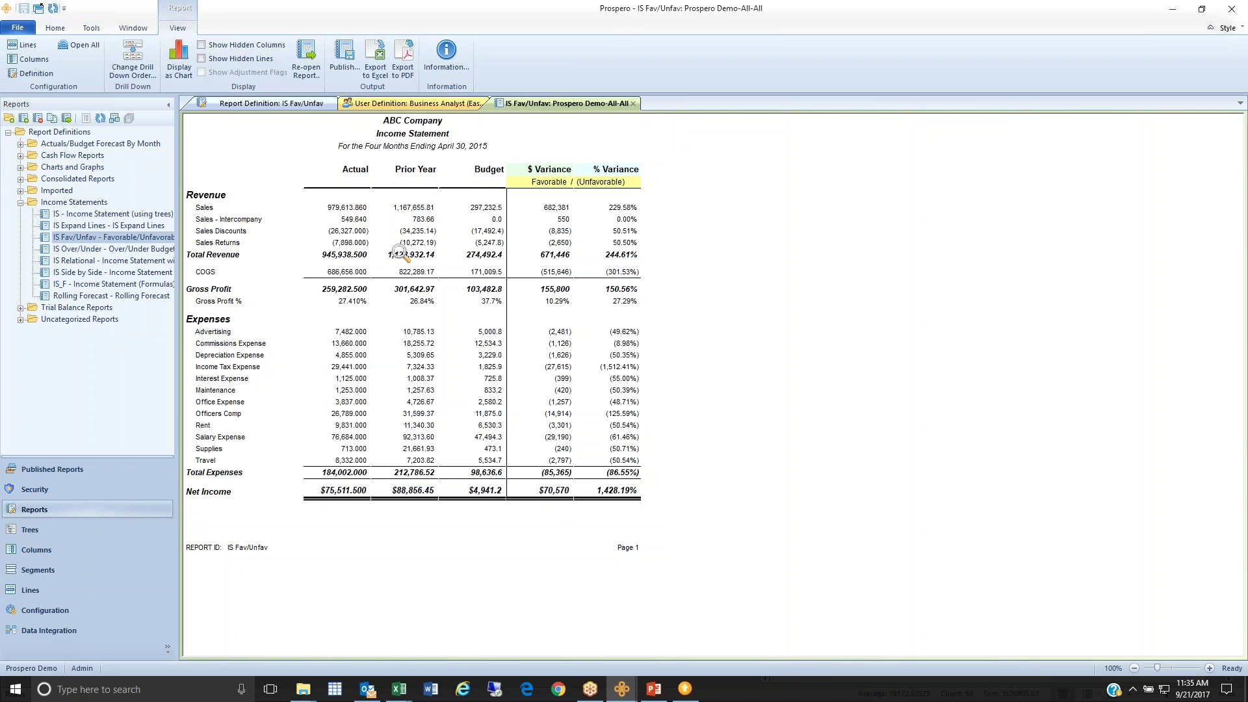
Start publishing the income statement, look through the 2014 and Assignments target folders, and cancel without publishing
click(338, 59)
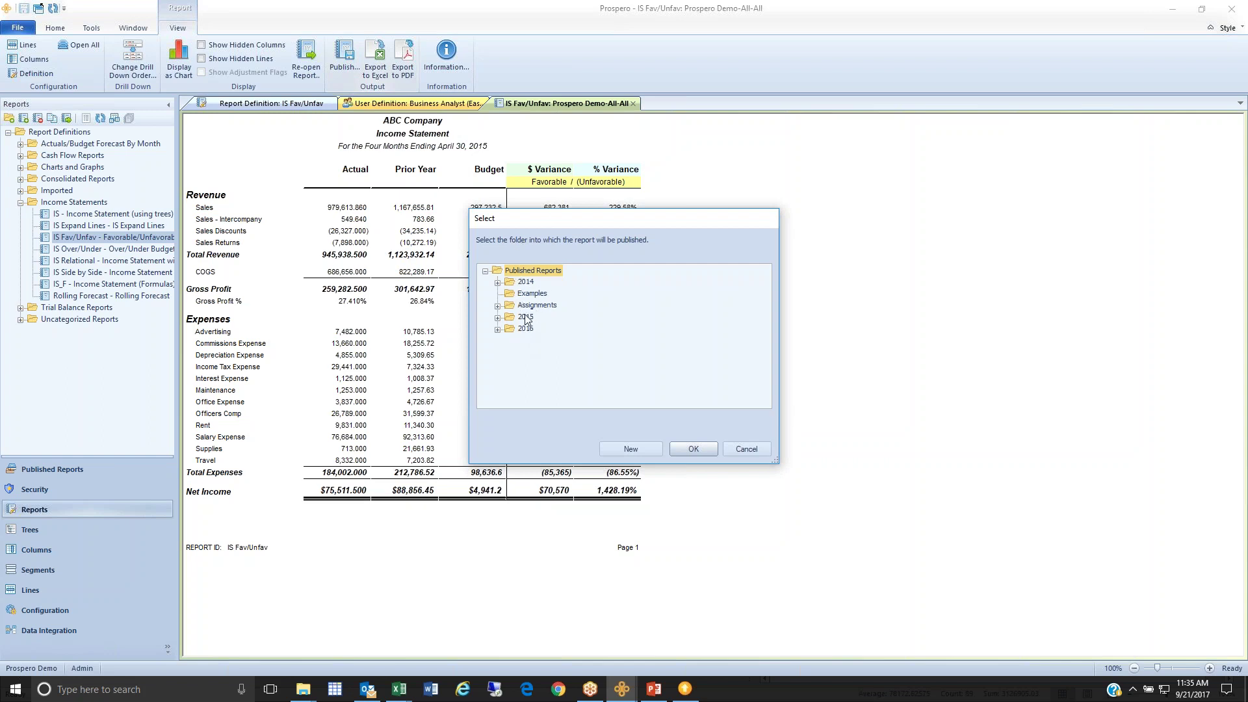
click(527, 283)
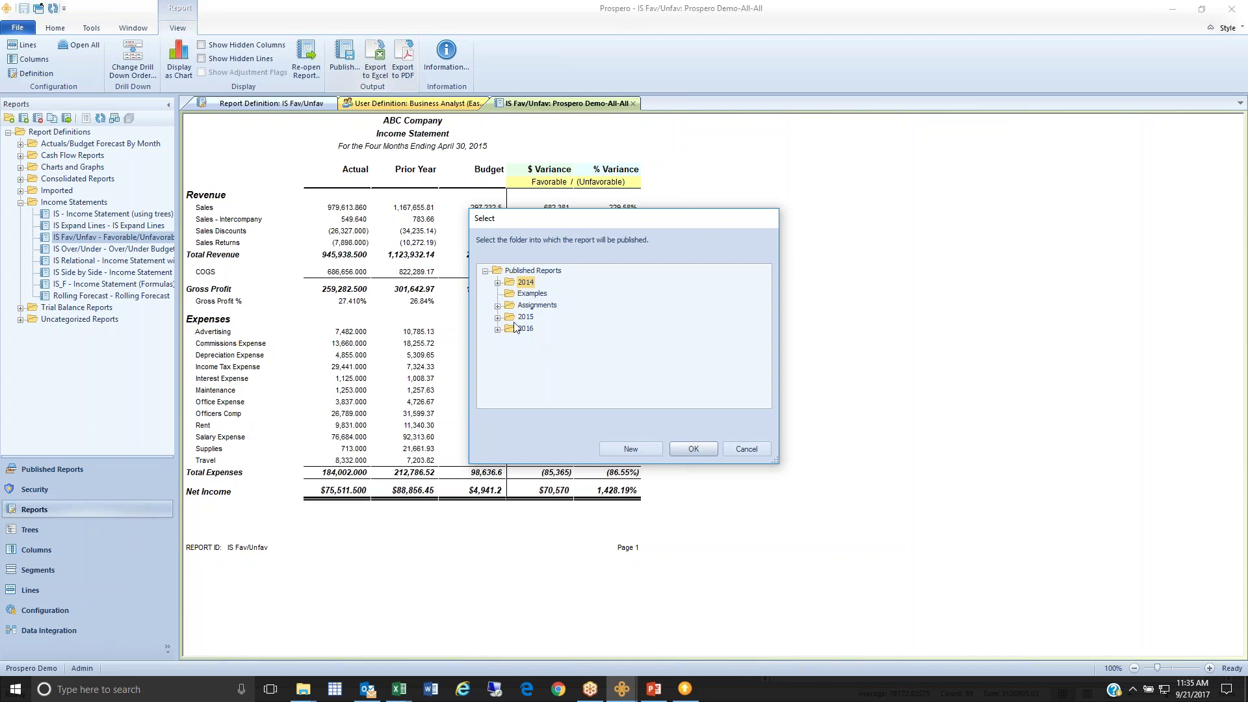
click(535, 309)
click(498, 306)
click(498, 307)
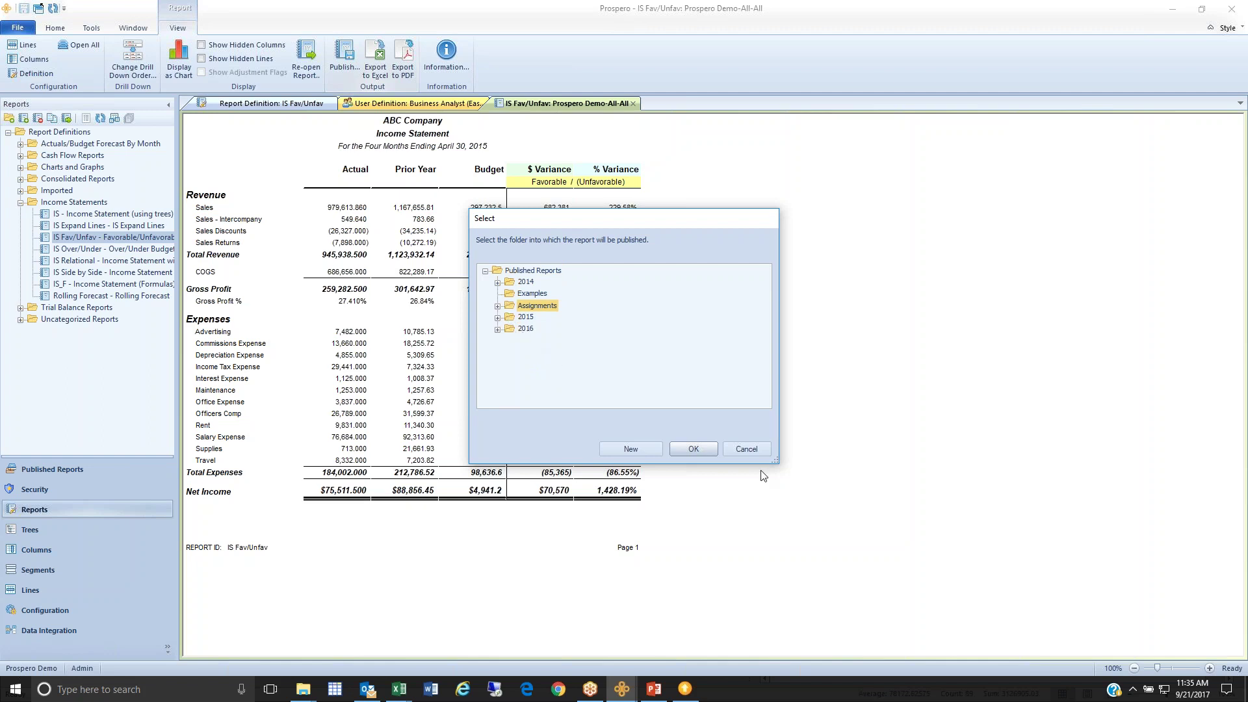
click(746, 449)
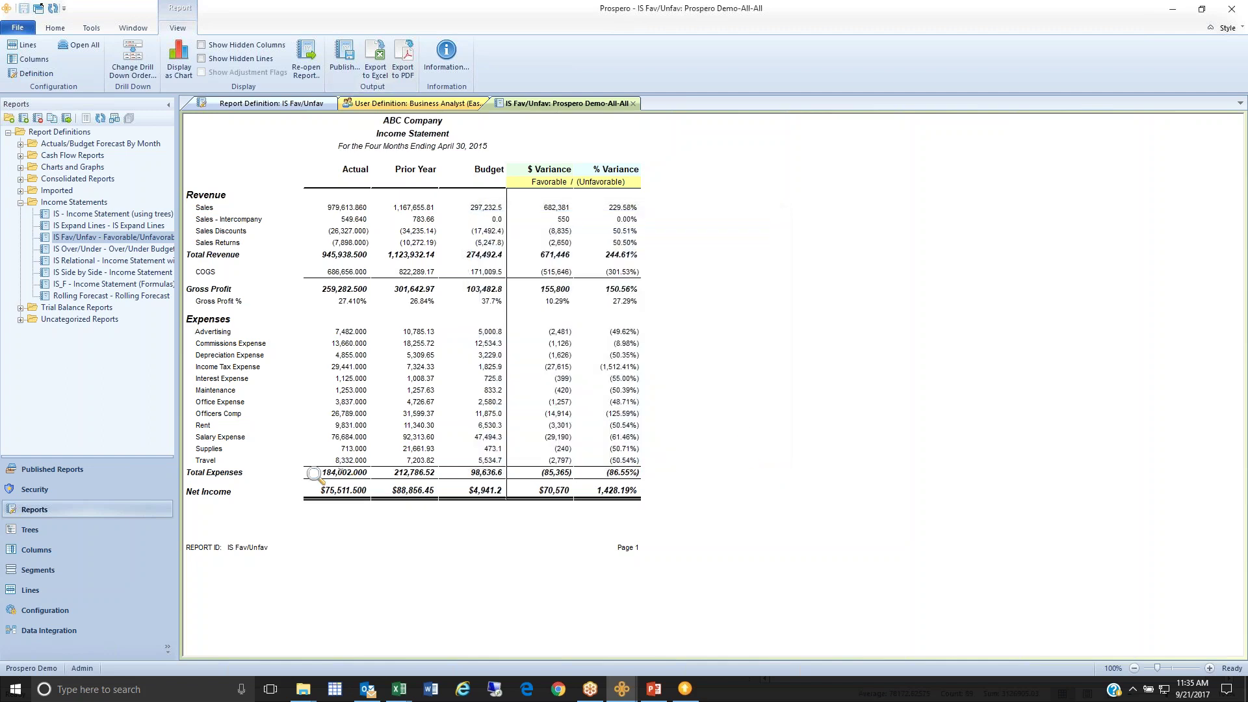
Bring up the published reports list, then switch to the Budget Input window and open its Quick Launch page
click(102, 474)
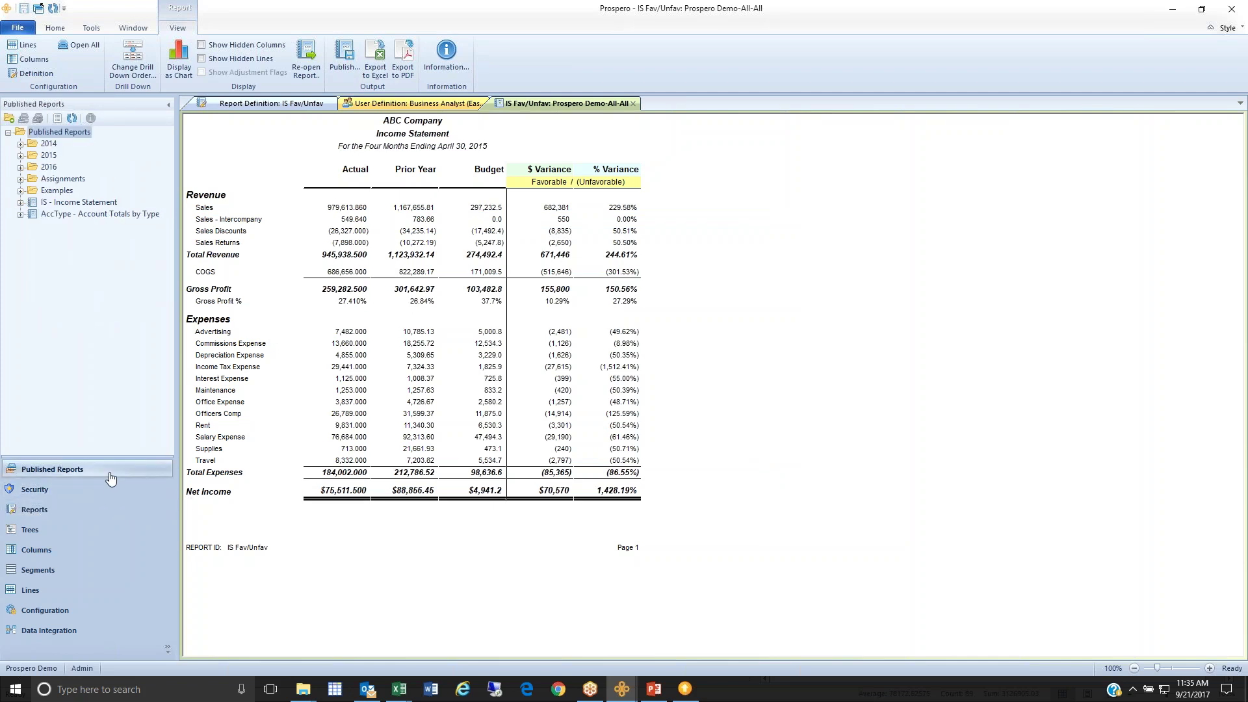
click(614, 690)
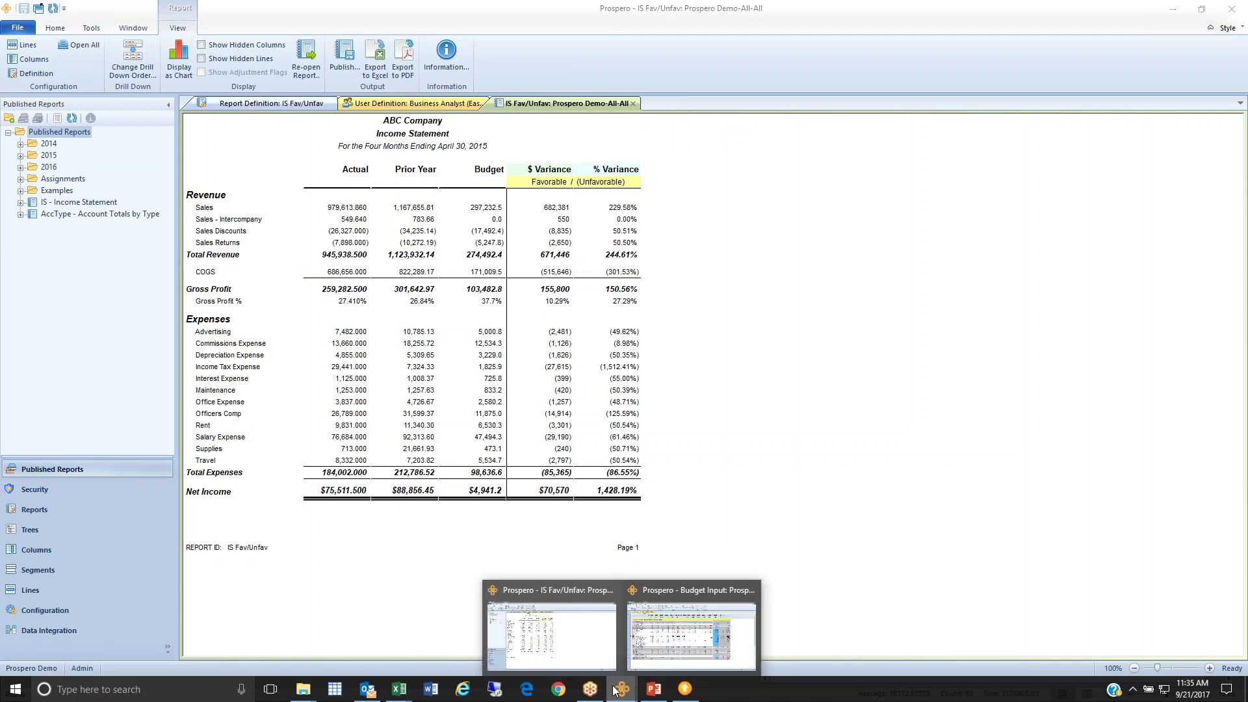
click(631, 656)
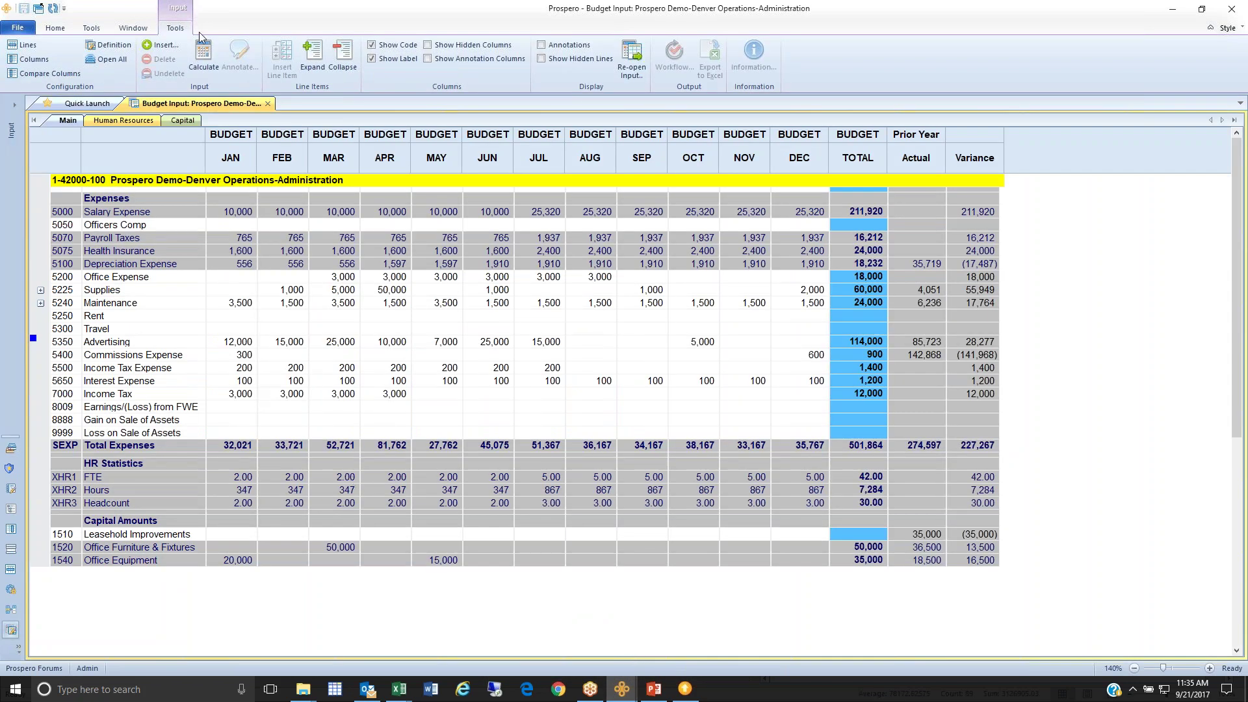
click(133, 28)
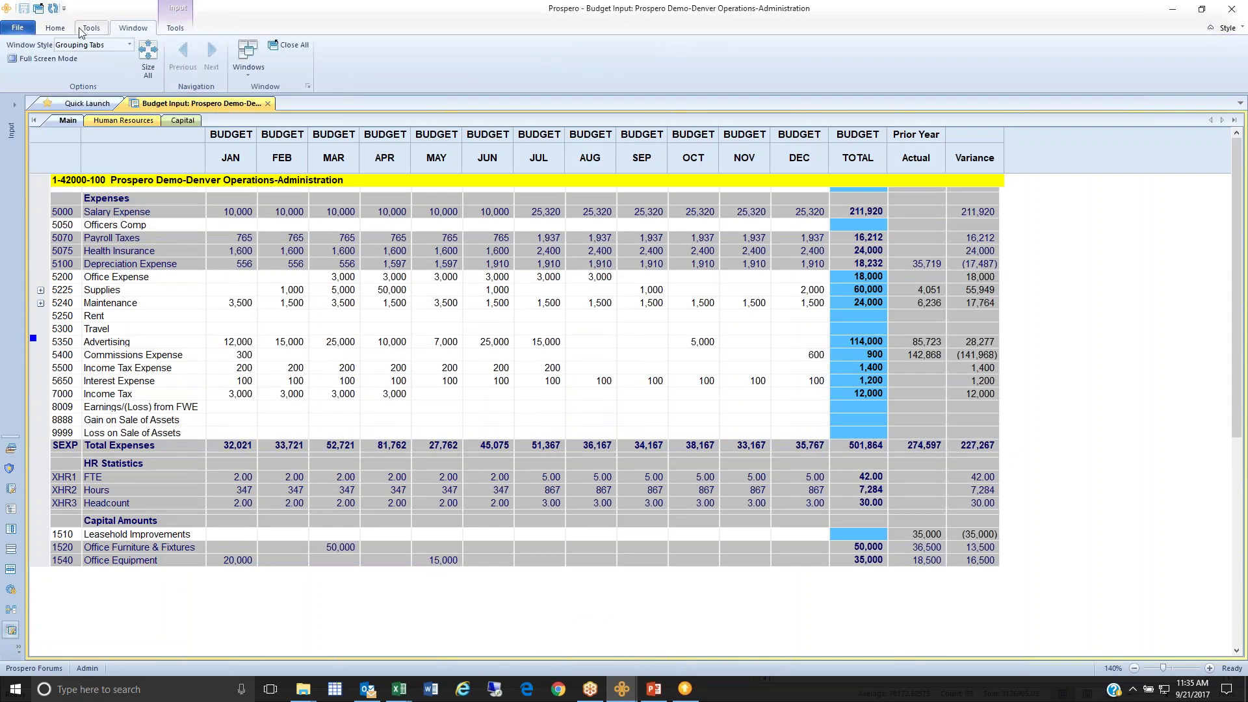
click(55, 27)
click(436, 48)
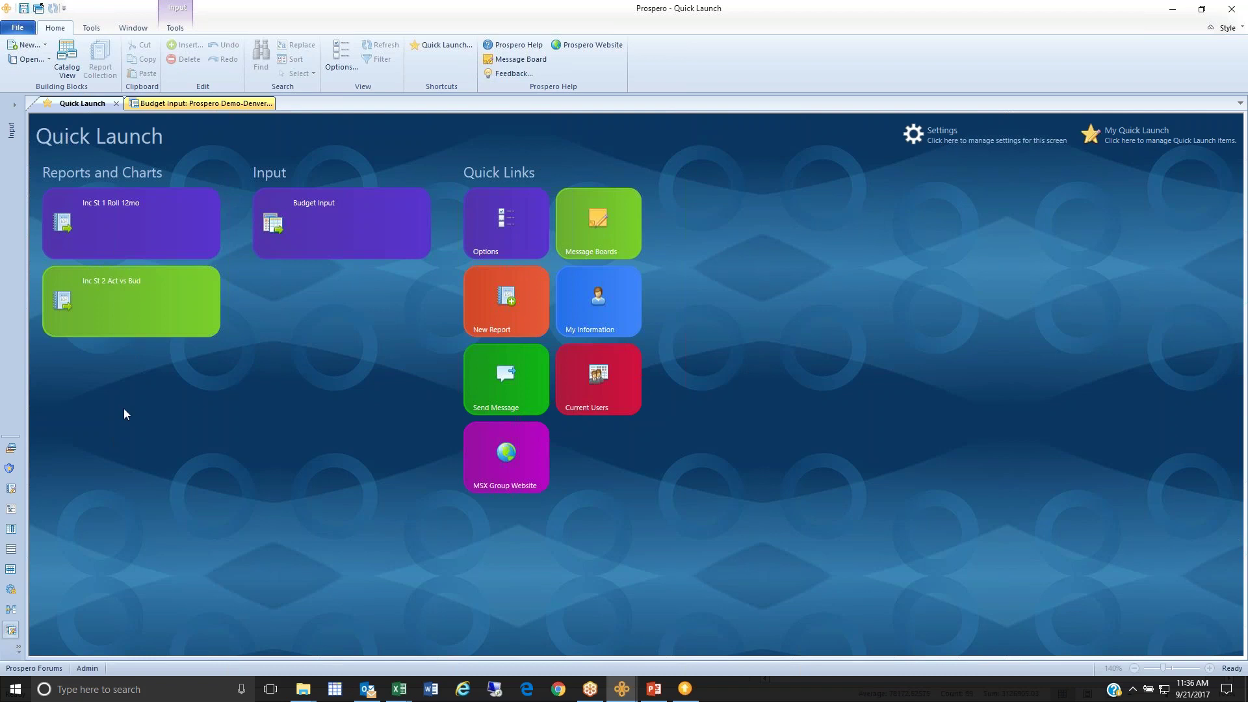
Open Budget Input for Location/Division 42000 Denver Operations and Department 100 Administration, looking through the available locations without changing the selection
click(327, 239)
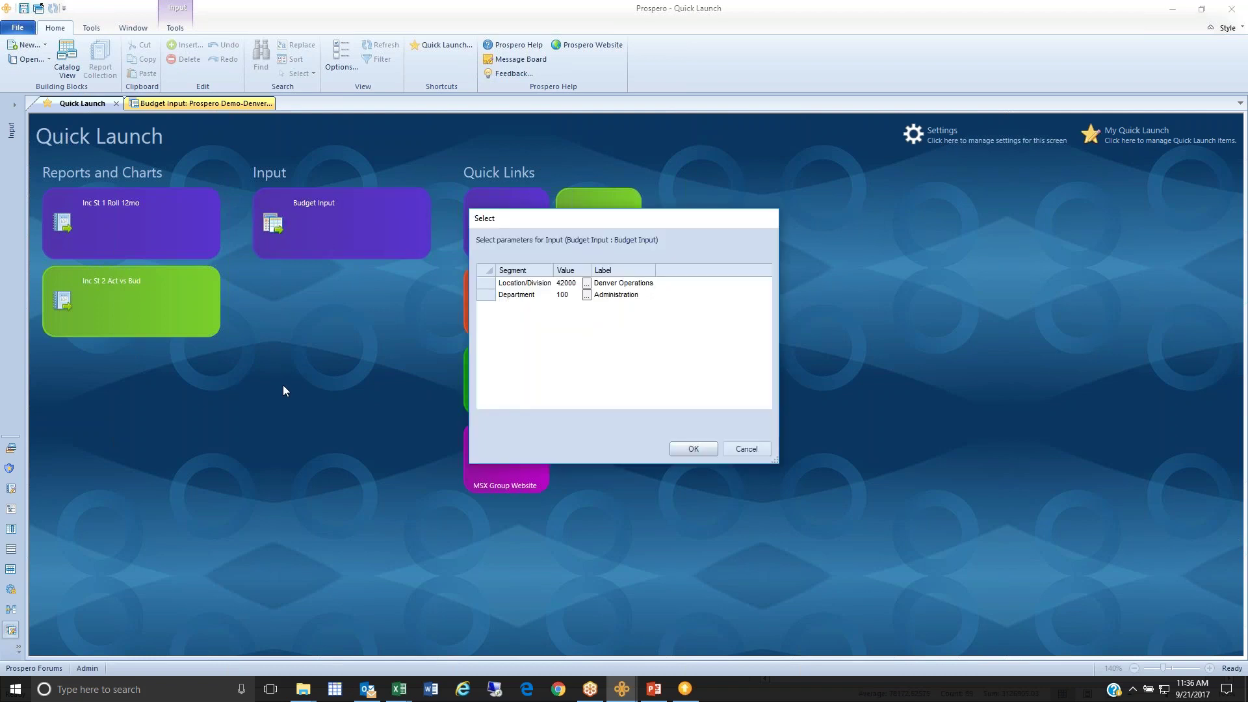
click(486, 287)
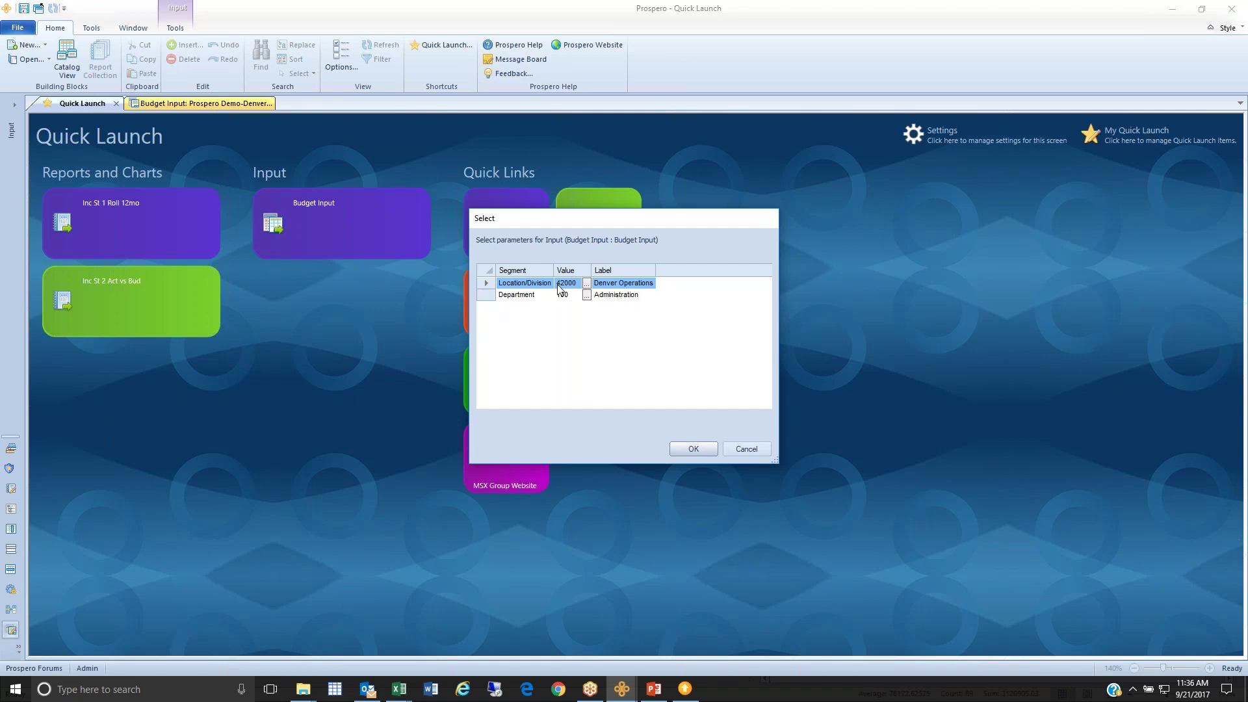
click(587, 286)
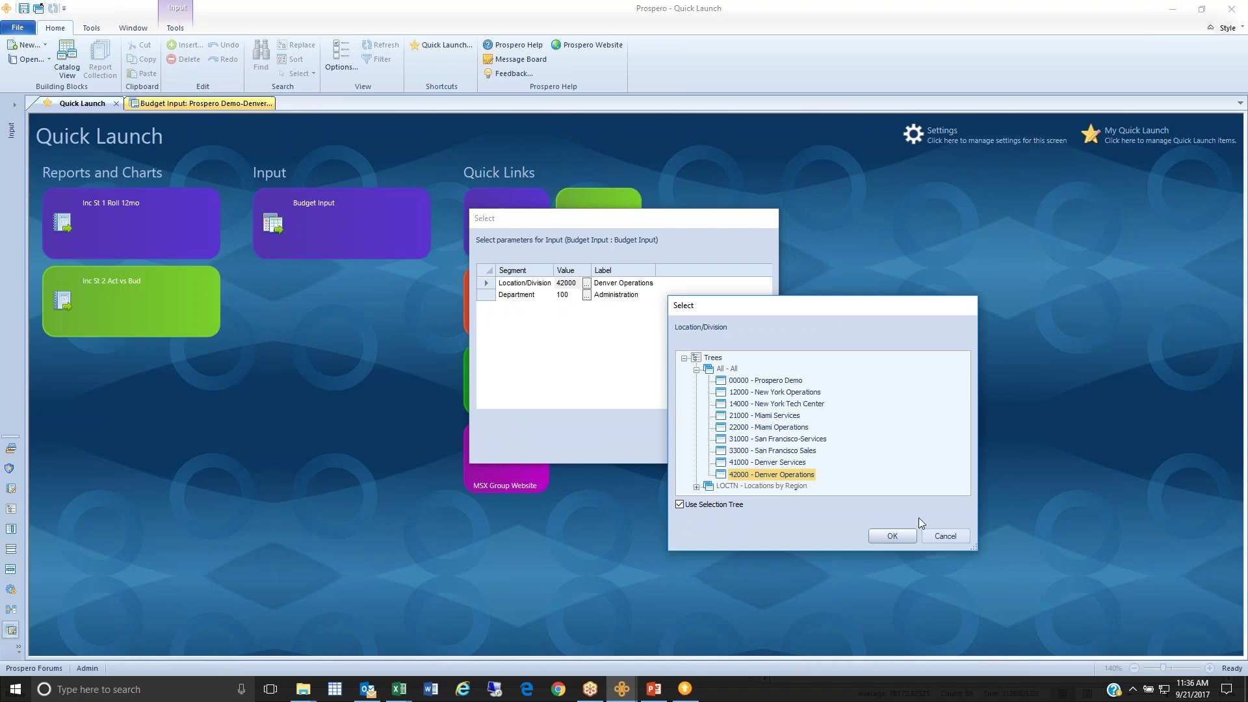
click(945, 534)
click(697, 448)
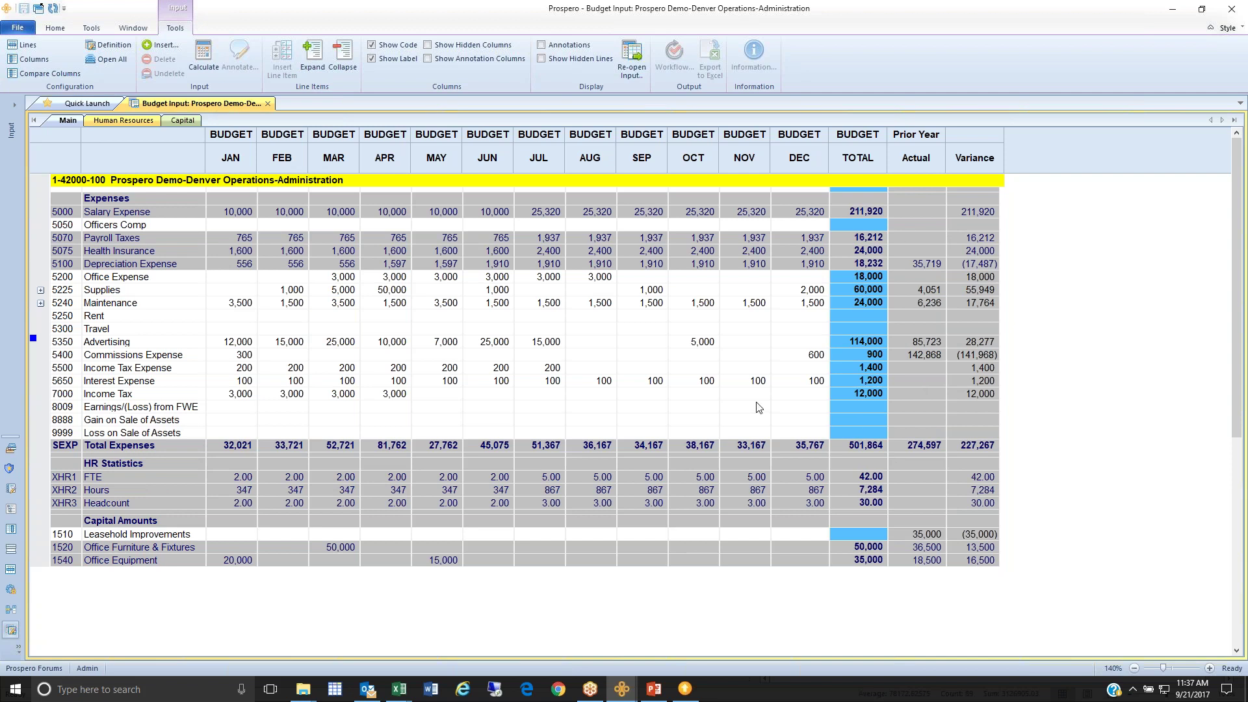
Expand the line items under account 5225 Supplies and widen the account code column to show the full codes
click(32, 445)
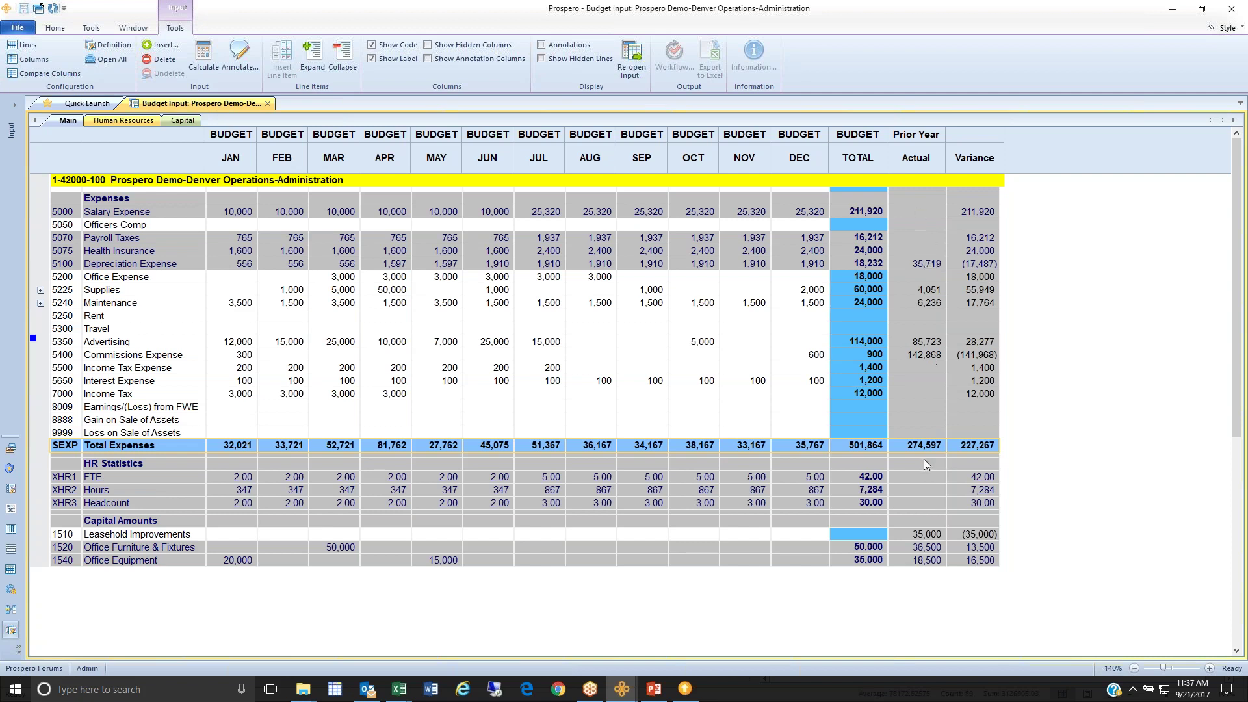
click(40, 290)
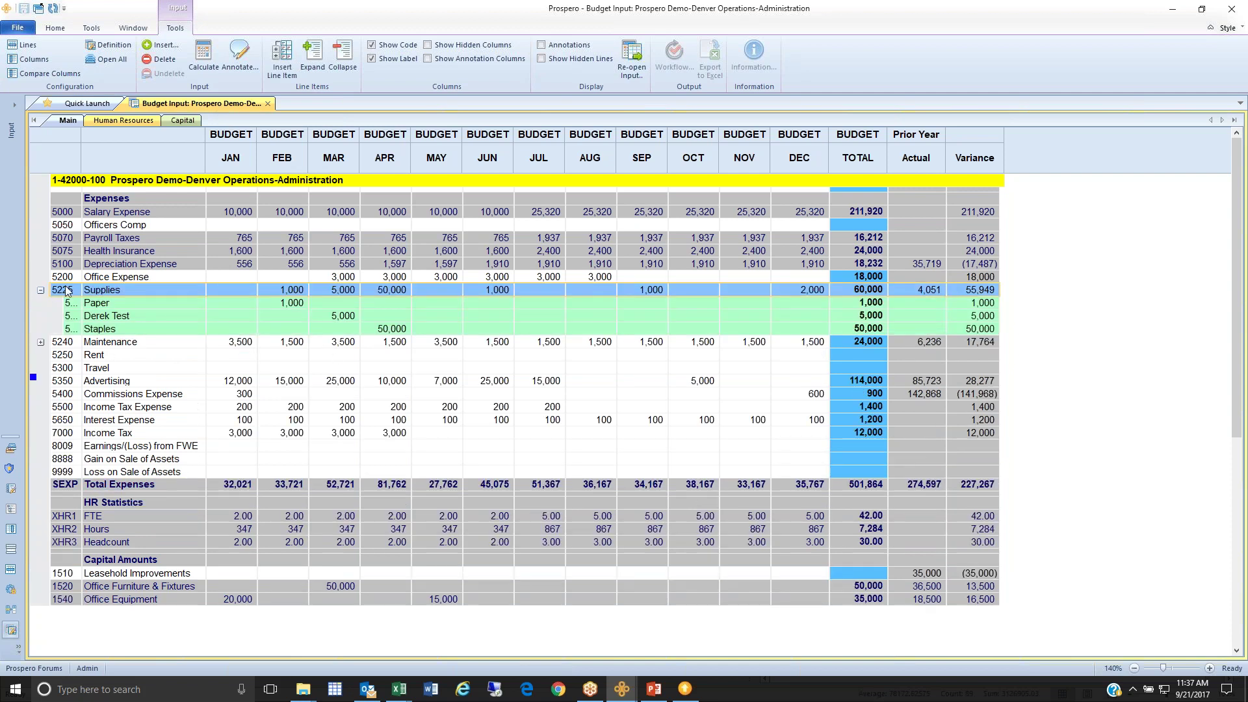
double_click(82, 146)
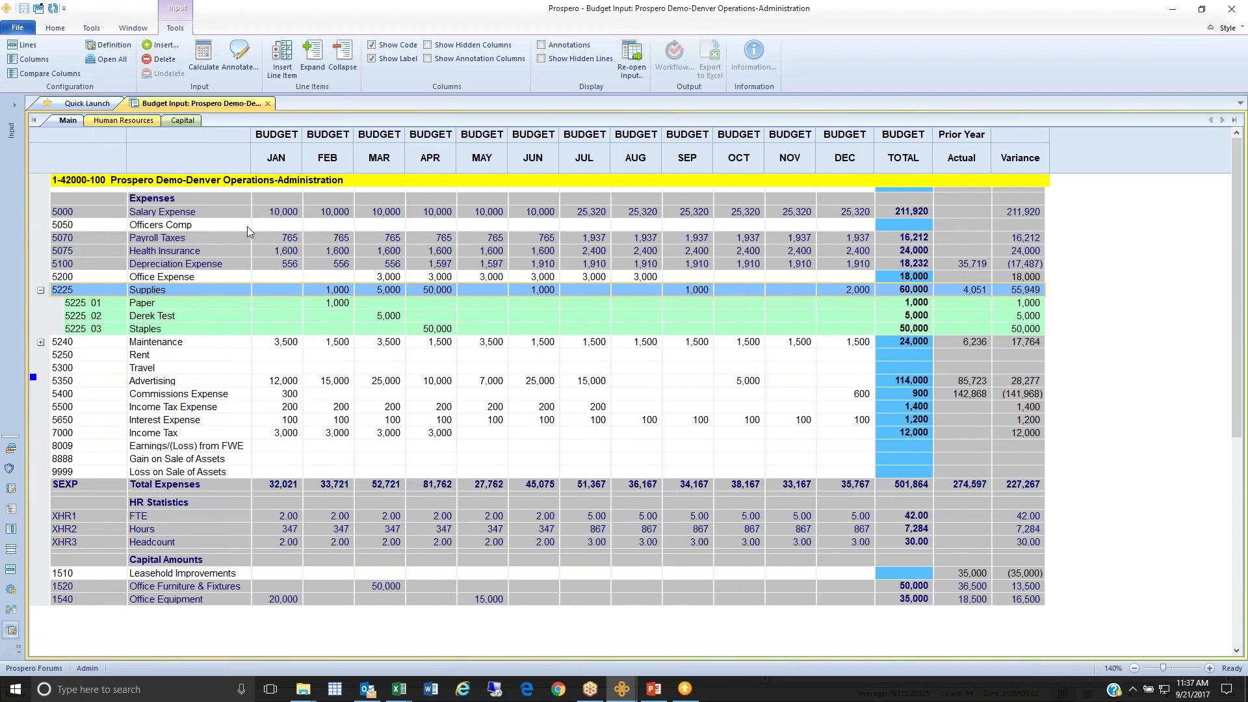
Insert a fourth line item under Supplies and label it "Pensils"
click(284, 57)
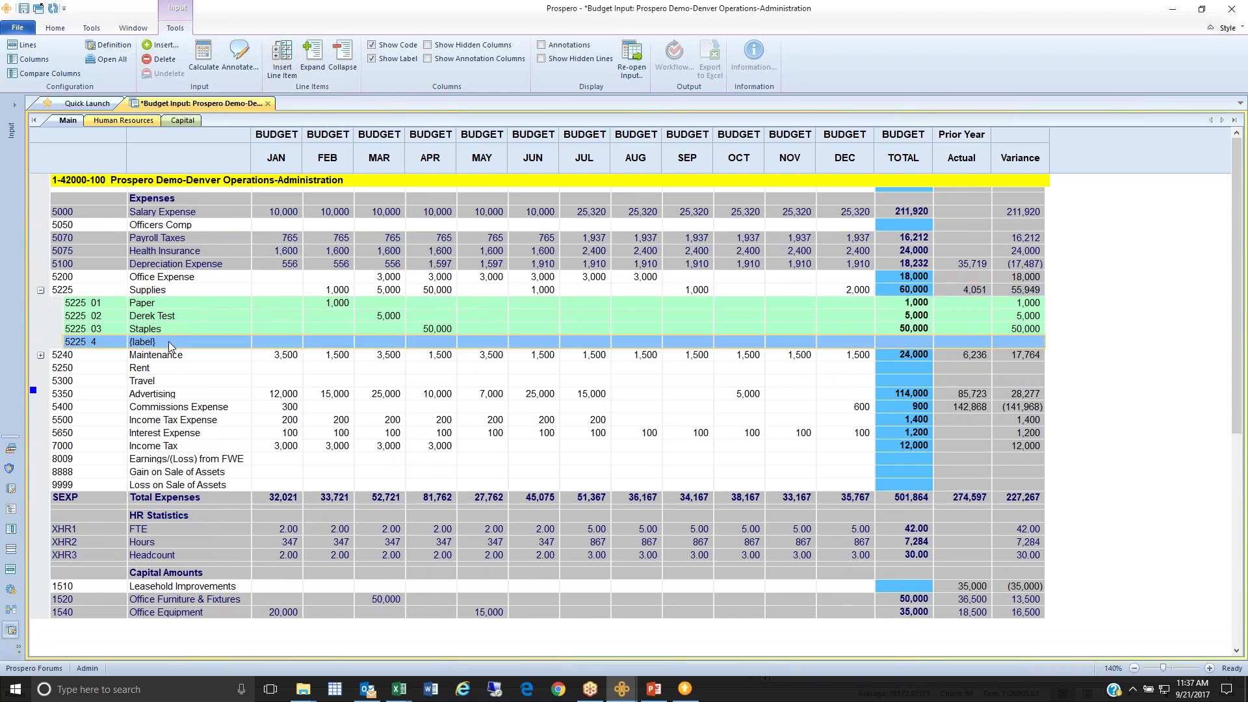
click(169, 342)
click(141, 341)
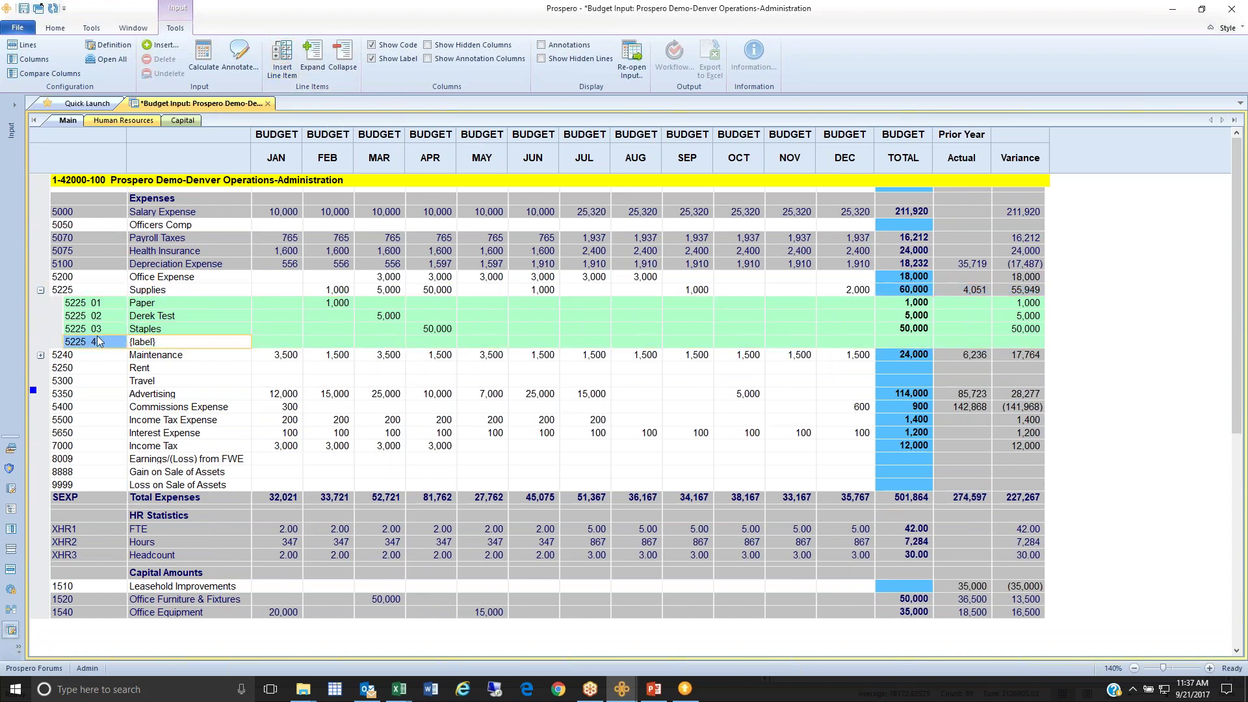
click(141, 344)
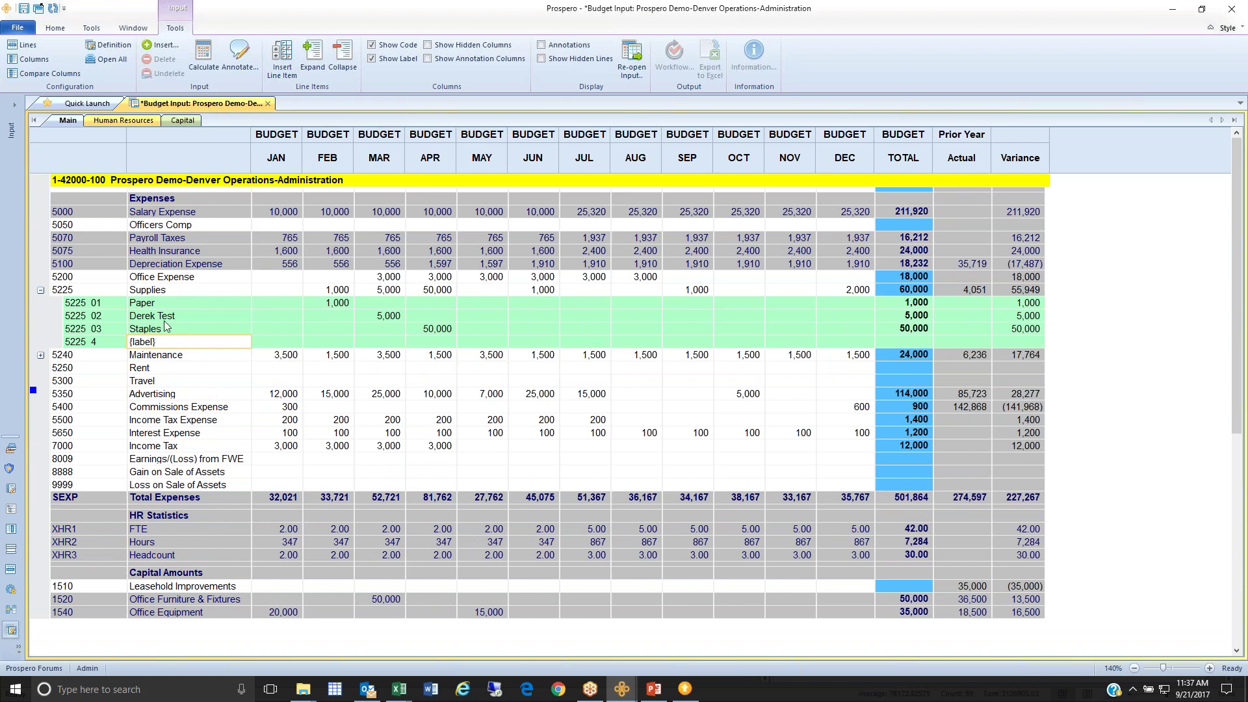
click(169, 345)
key(BackSpace)
key(BackSpace)
key(BackSpace)
key(BackSpace)
key(BackSpace)
key(BackSpace)
key(BackSpace)
text(Pensils)
Budget 1,000 in June for the new Supplies line item and collapse the Supplies details
click(546, 341)
text(1000)
key(Return)
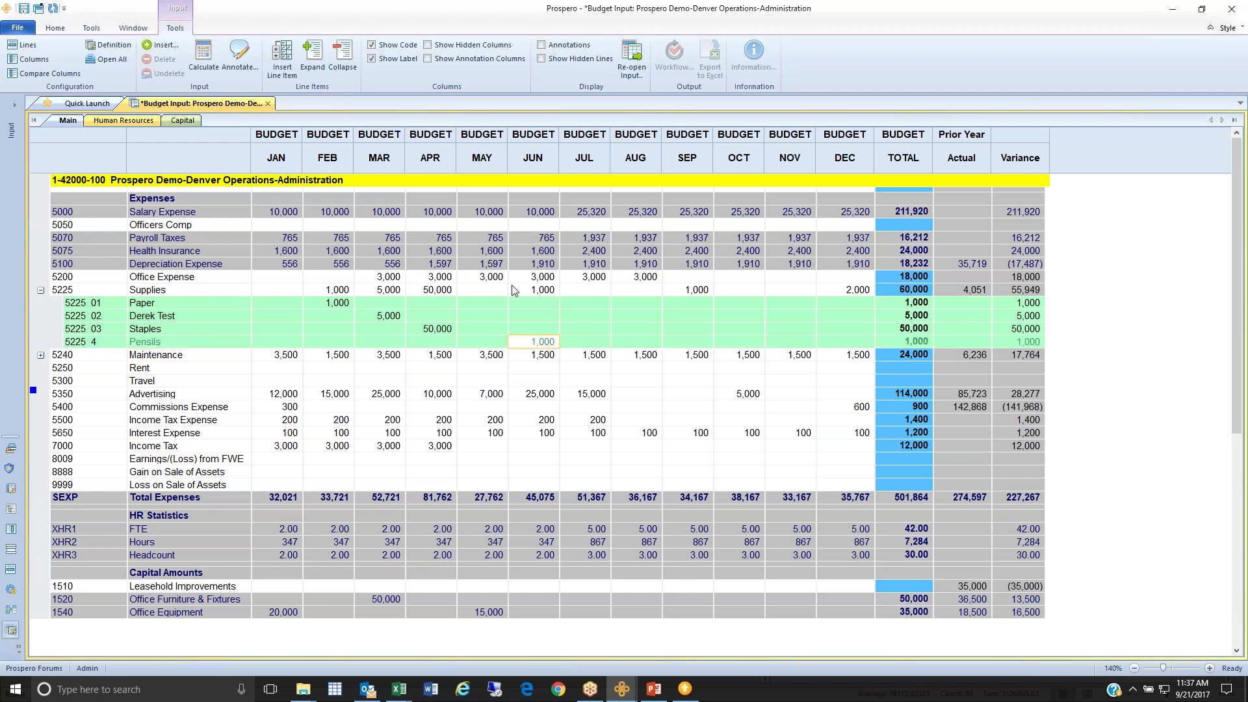
double_click(107, 291)
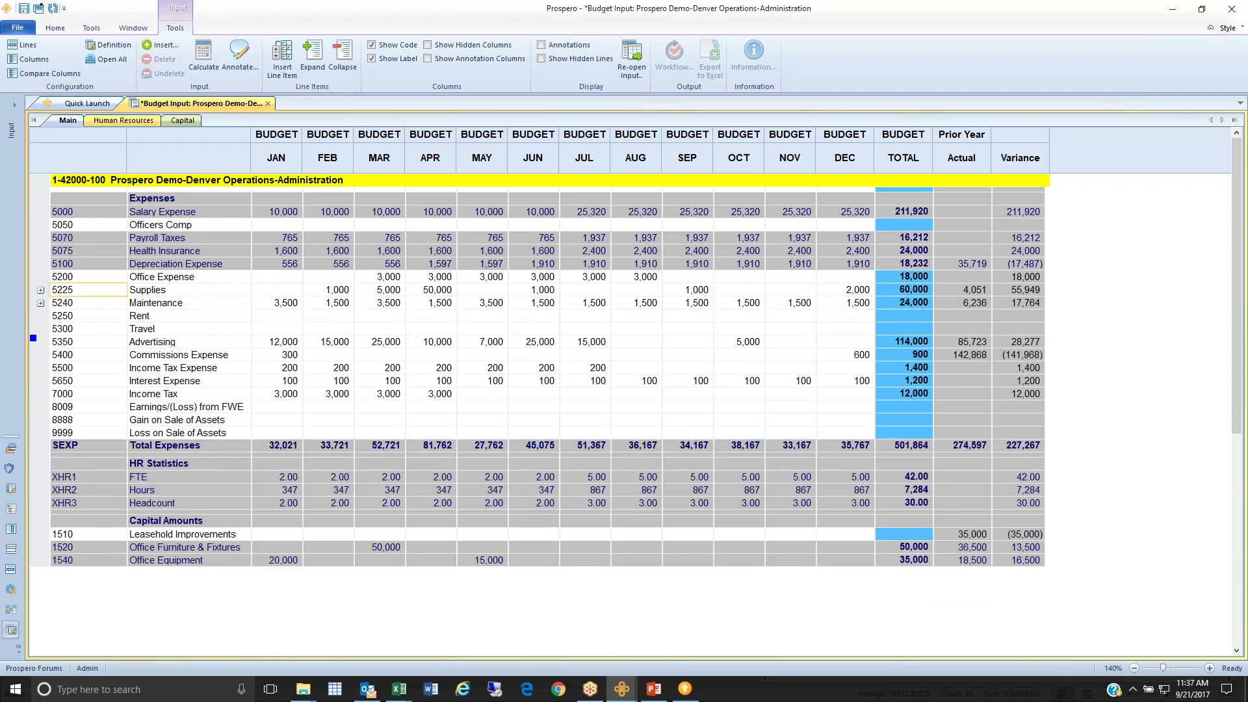
Correct the label of the fourth Supplies line item to "Pencils" and collapse the Supplies details again
click(41, 290)
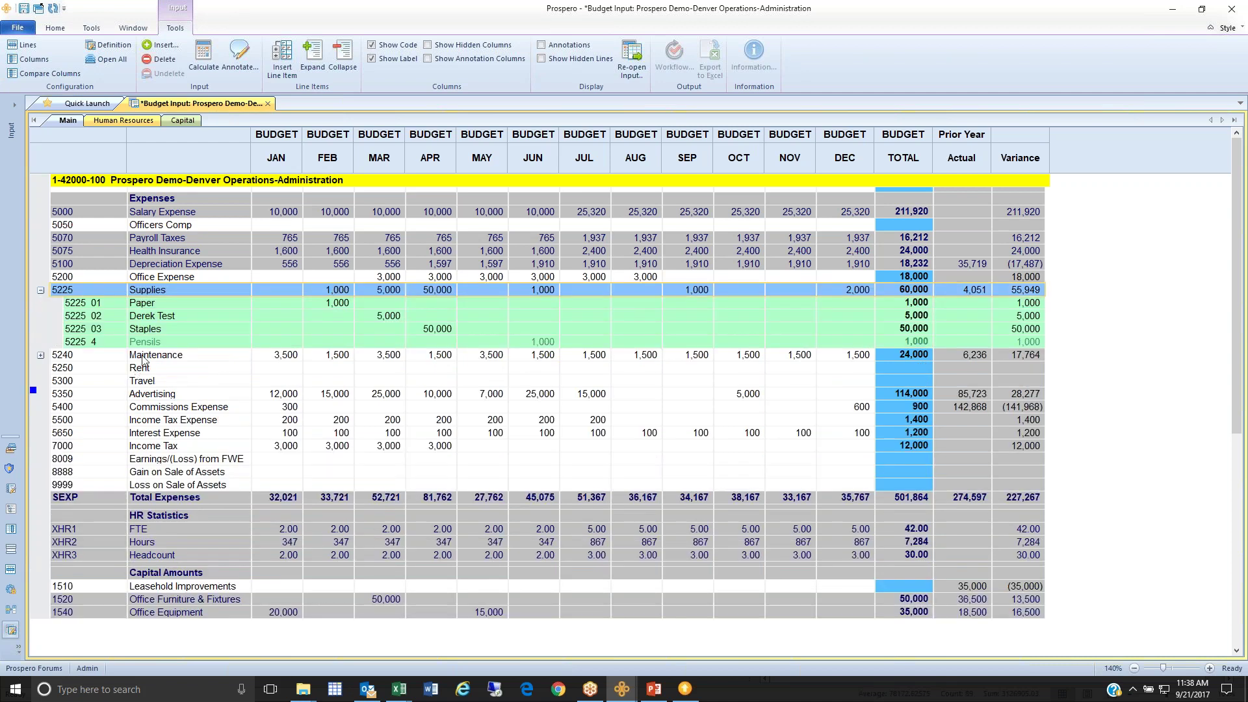
click(156, 342)
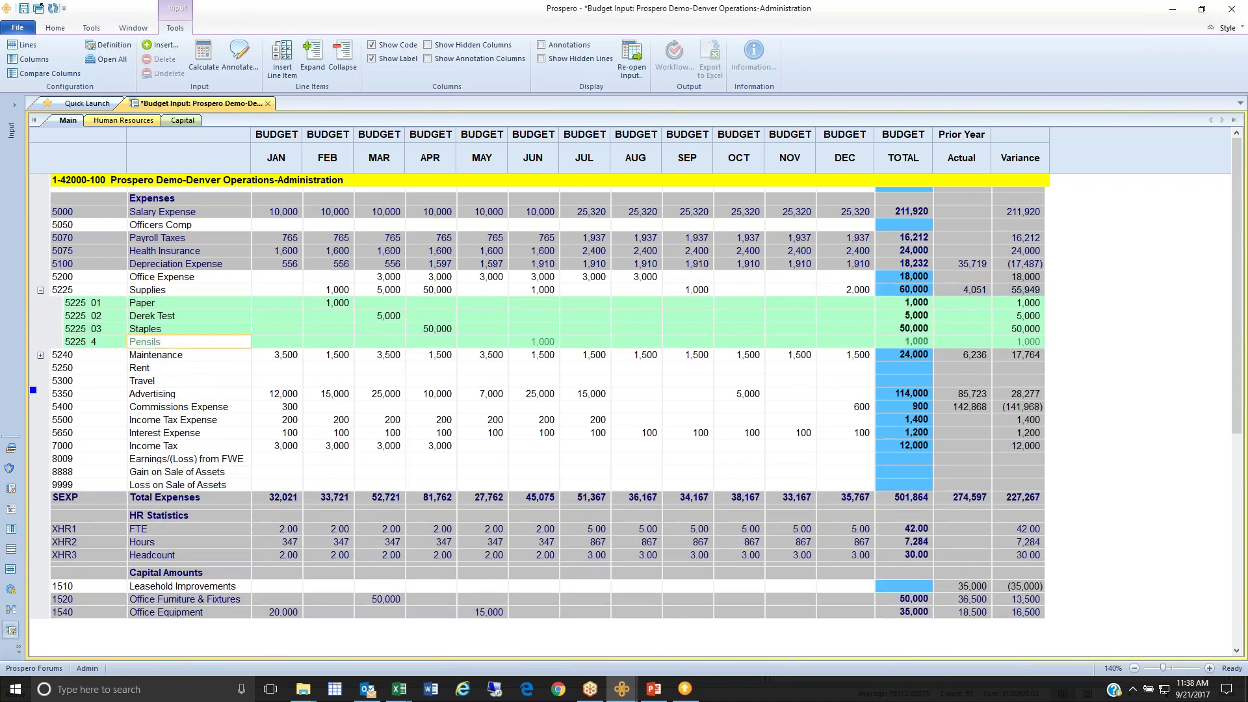
click(156, 342)
key(BackSpace)
key(BackSpace)
text(cils)
key(Return)
double_click(121, 293)
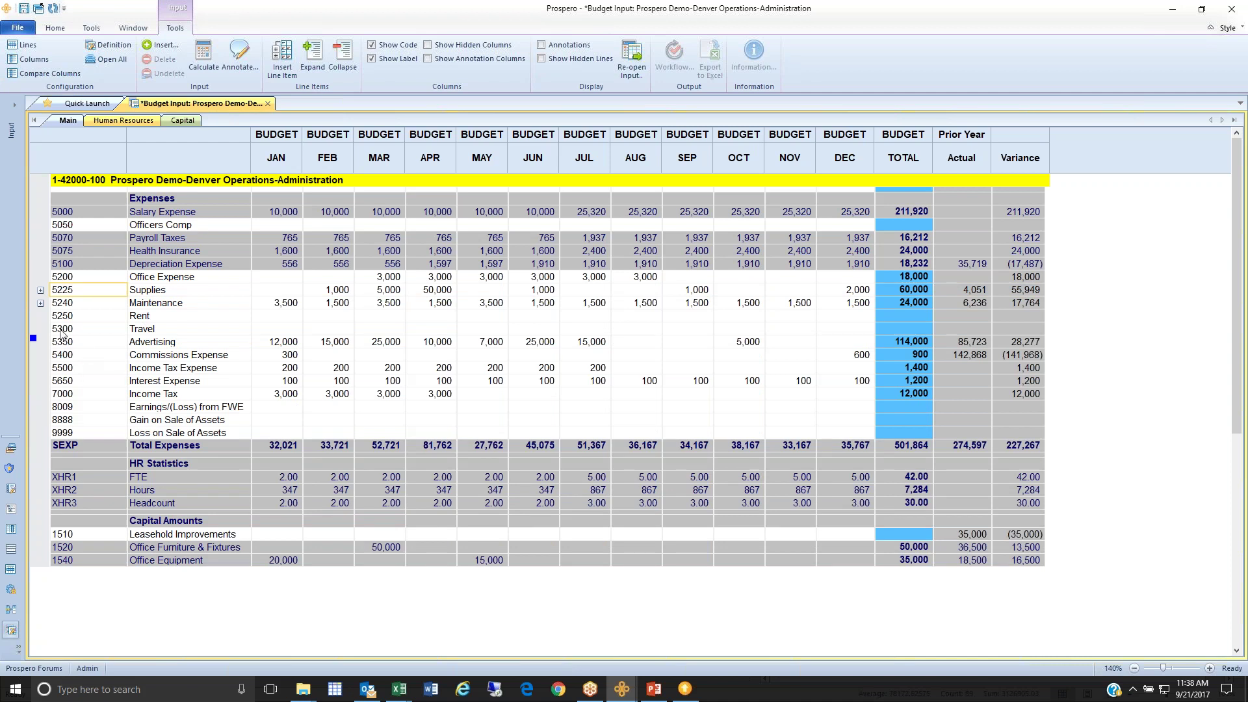
Set the April budget for account 5250 Rent to 5,000
mouse_move(36, 343)
click(114, 316)
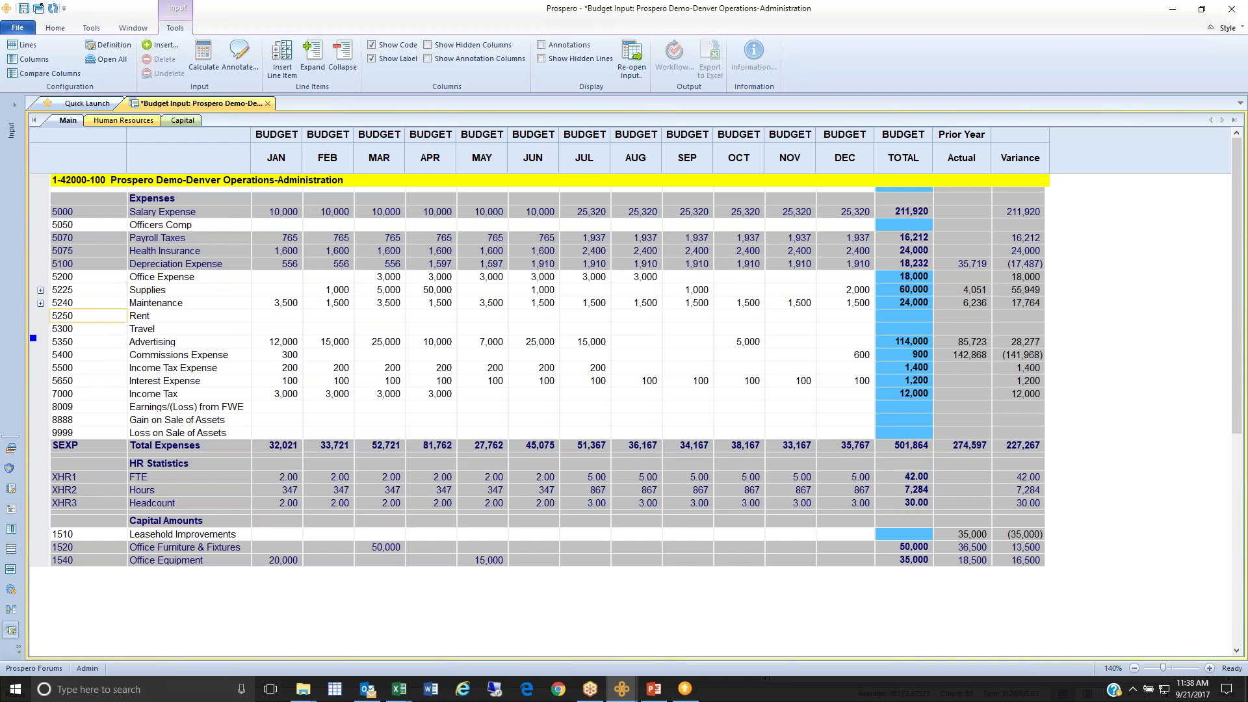
click(440, 318)
text(5,000)
key(Return)
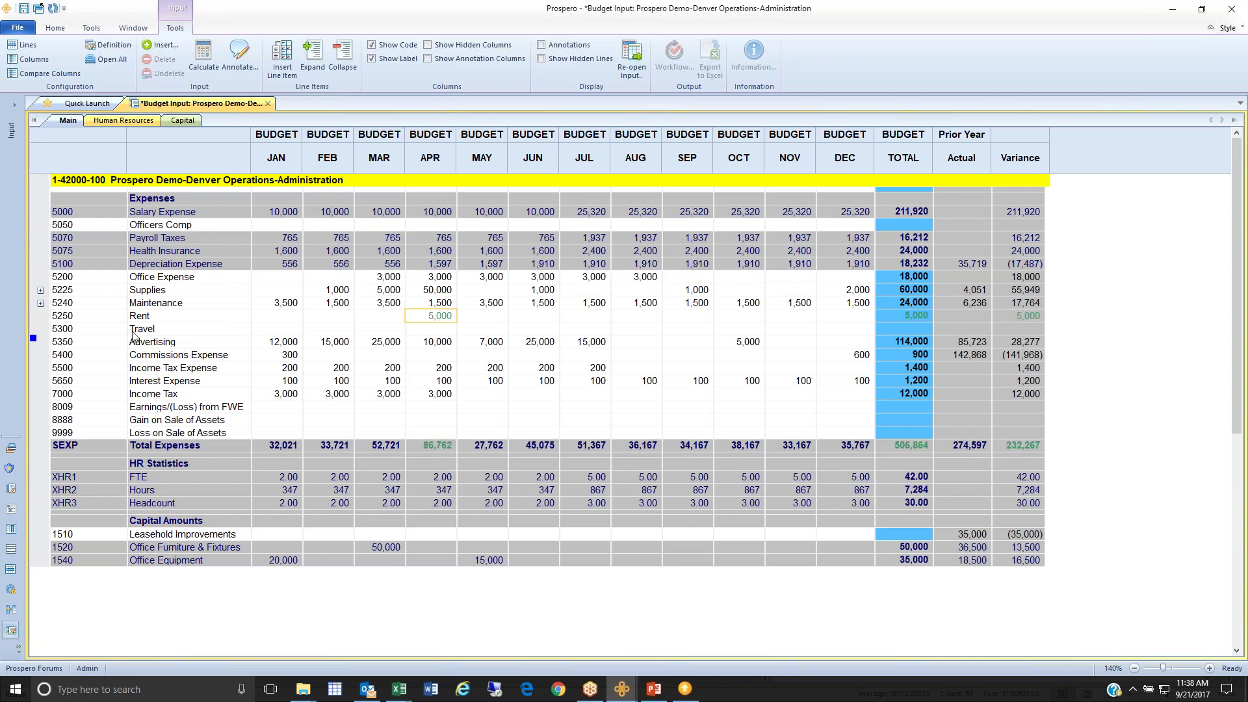
Show the annotations for the Rent account and add the comment "Note for Rent acct"
click(155, 318)
click(540, 46)
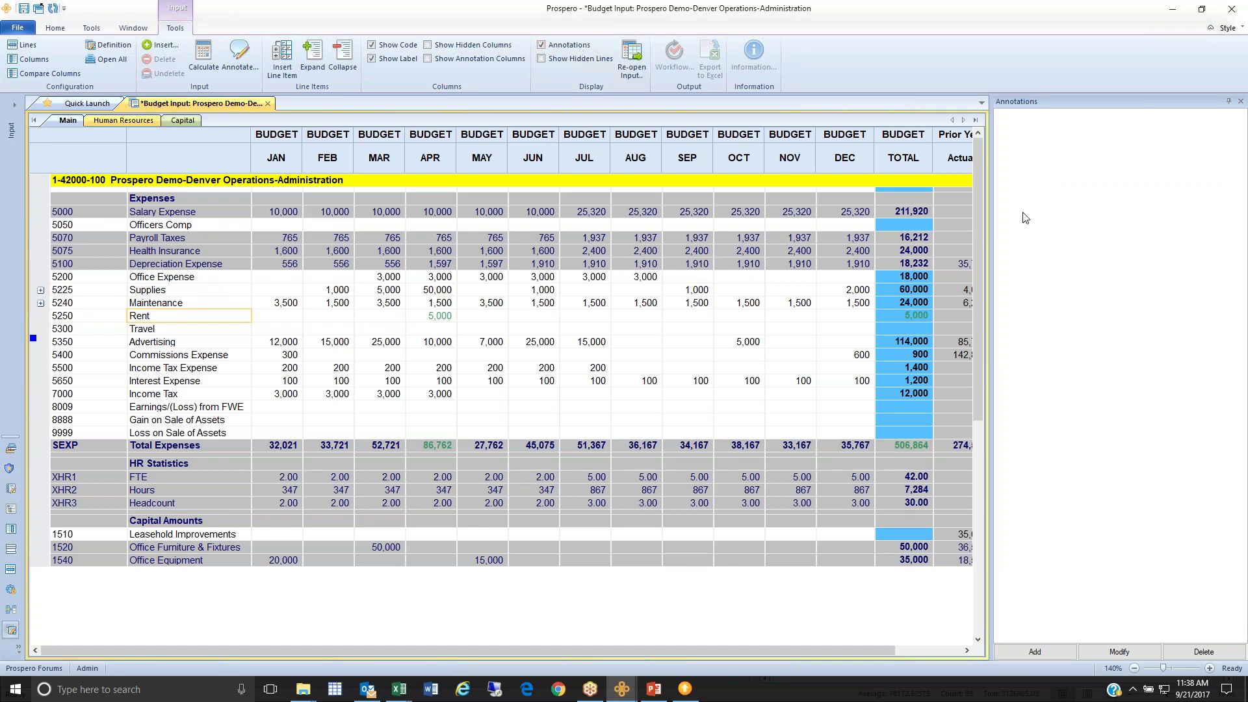
click(1022, 147)
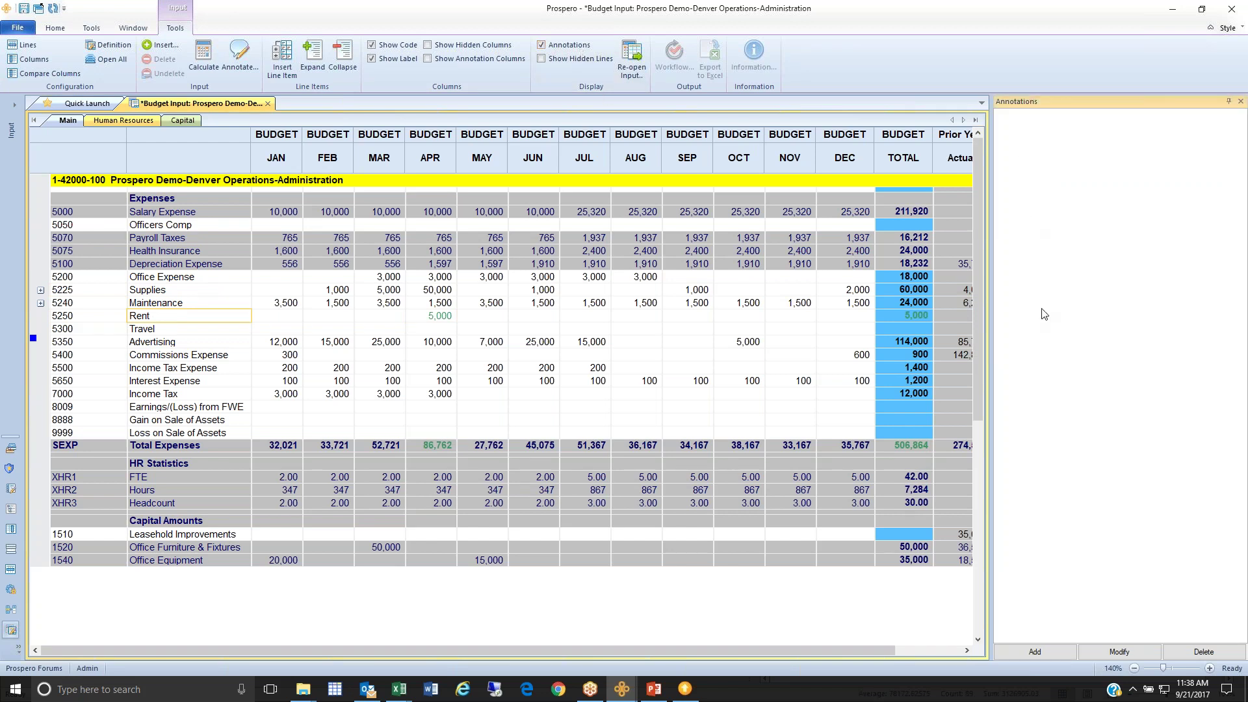
click(1030, 652)
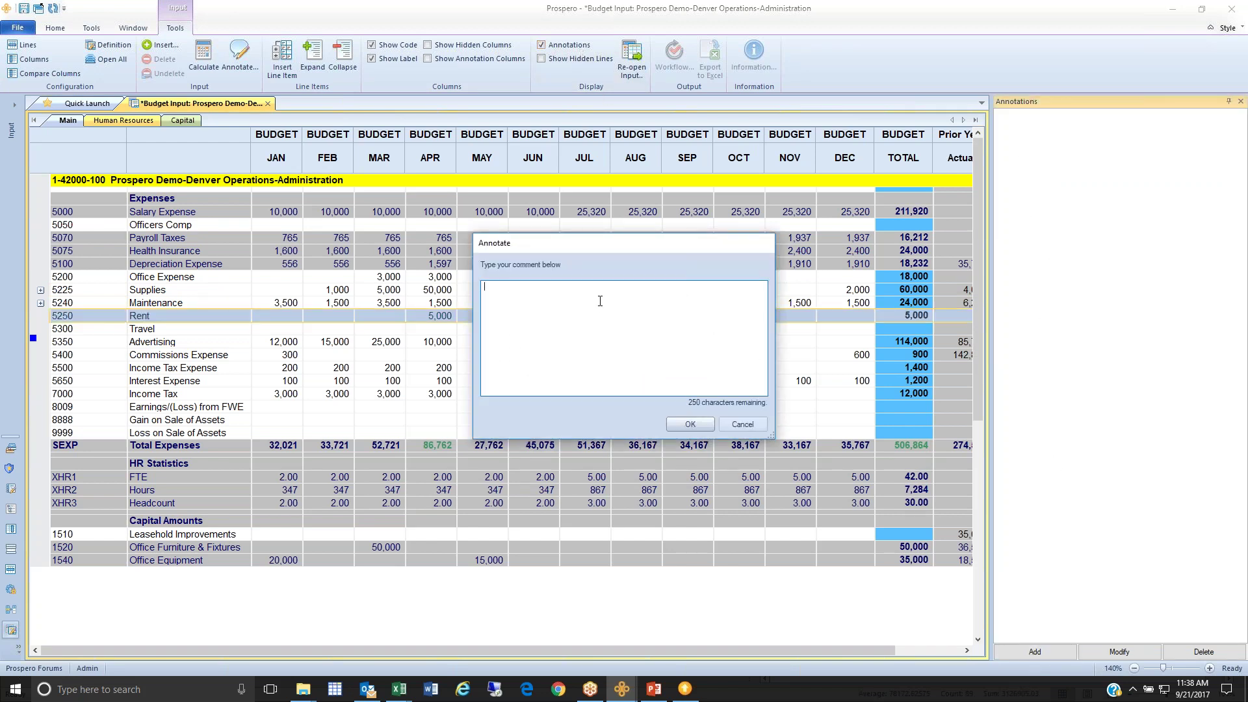
text(Note for Ren)
text(cct)
click(694, 424)
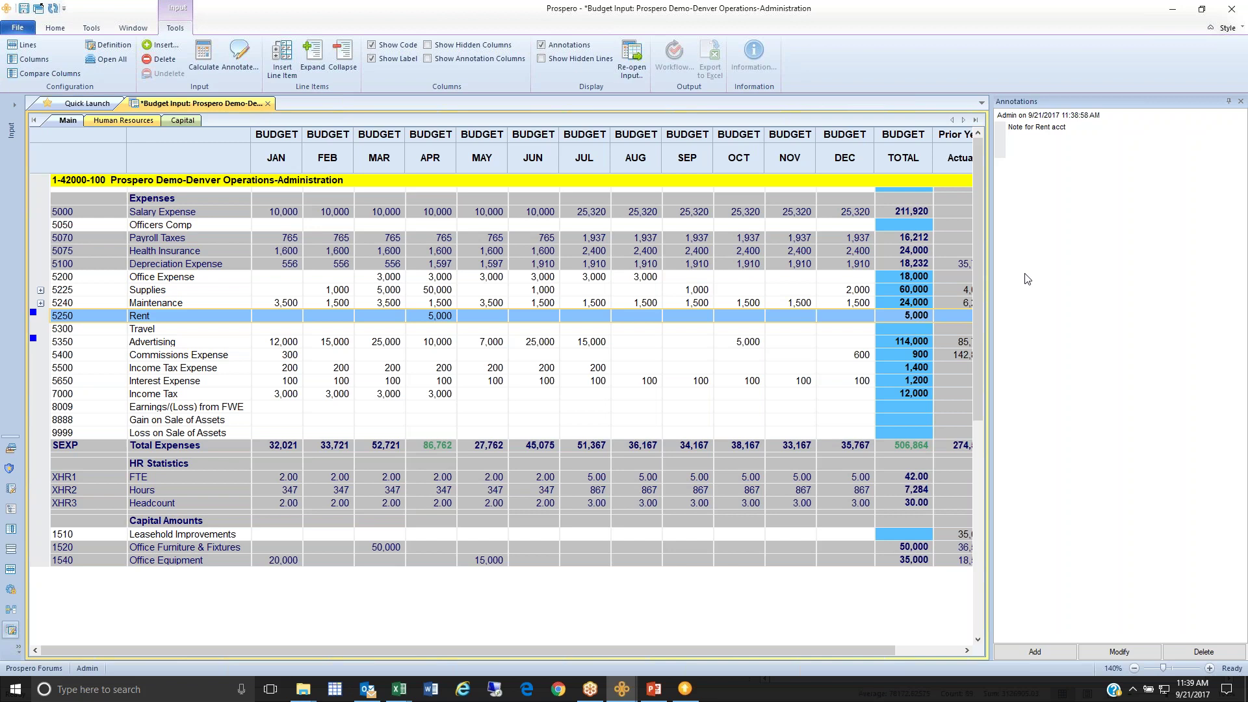
Close the annotations list without adding another comment, and show the annotation columns in the budget sheet
click(1047, 651)
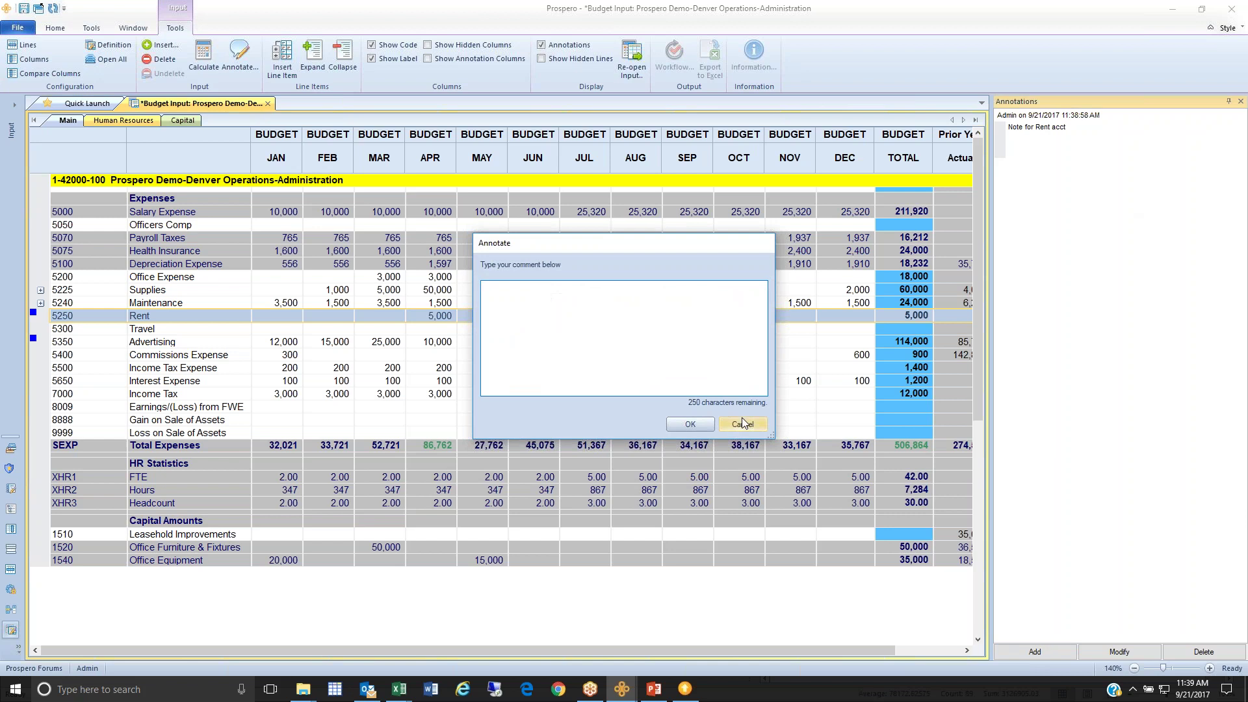
click(743, 423)
click(1240, 101)
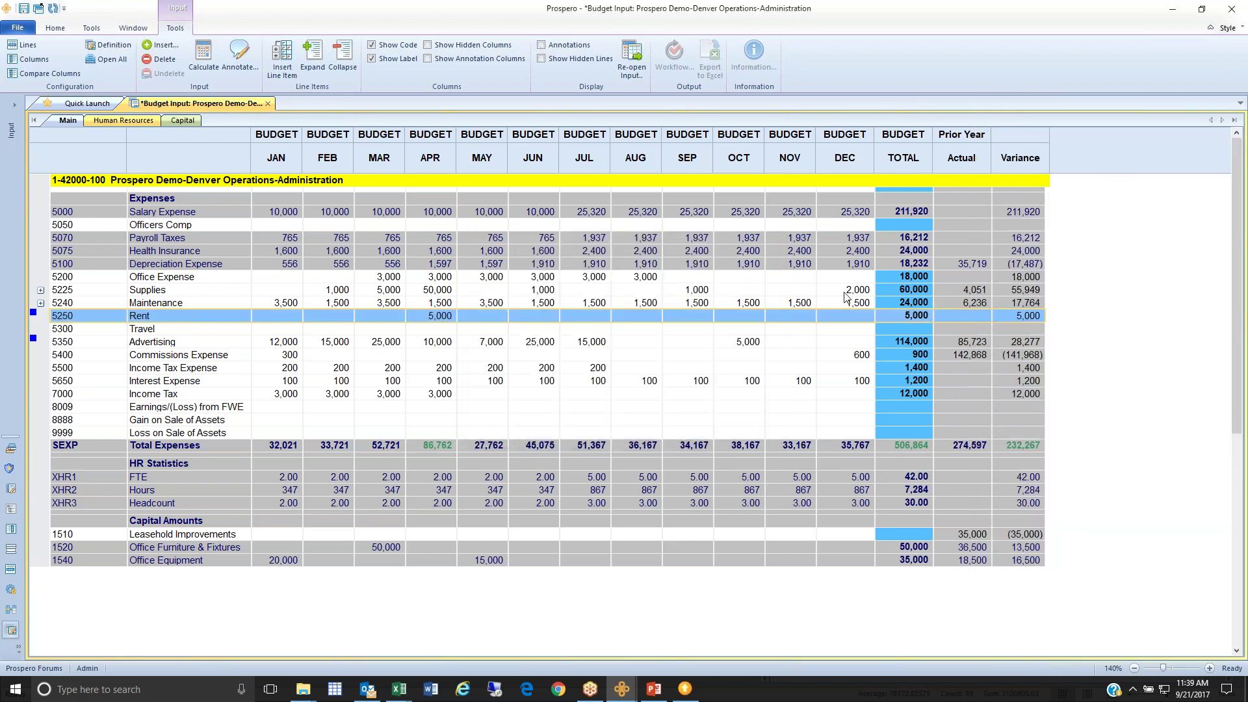
mouse_move(34, 315)
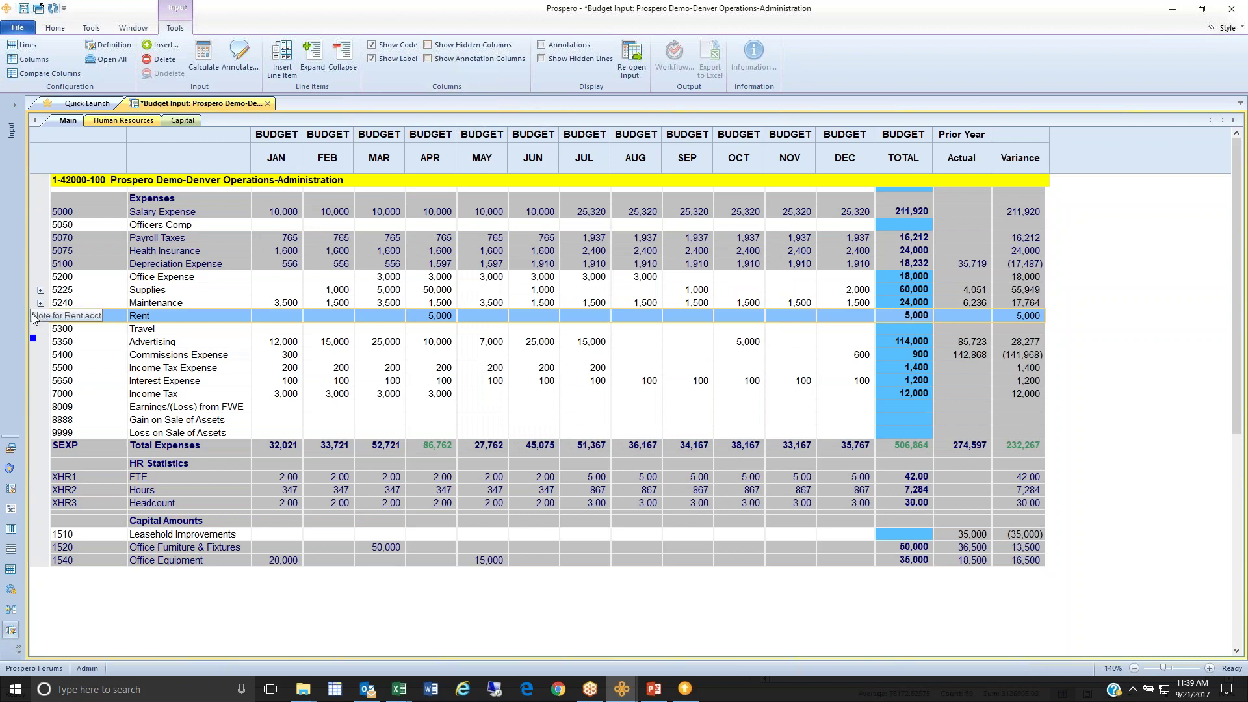
mouse_move(36, 343)
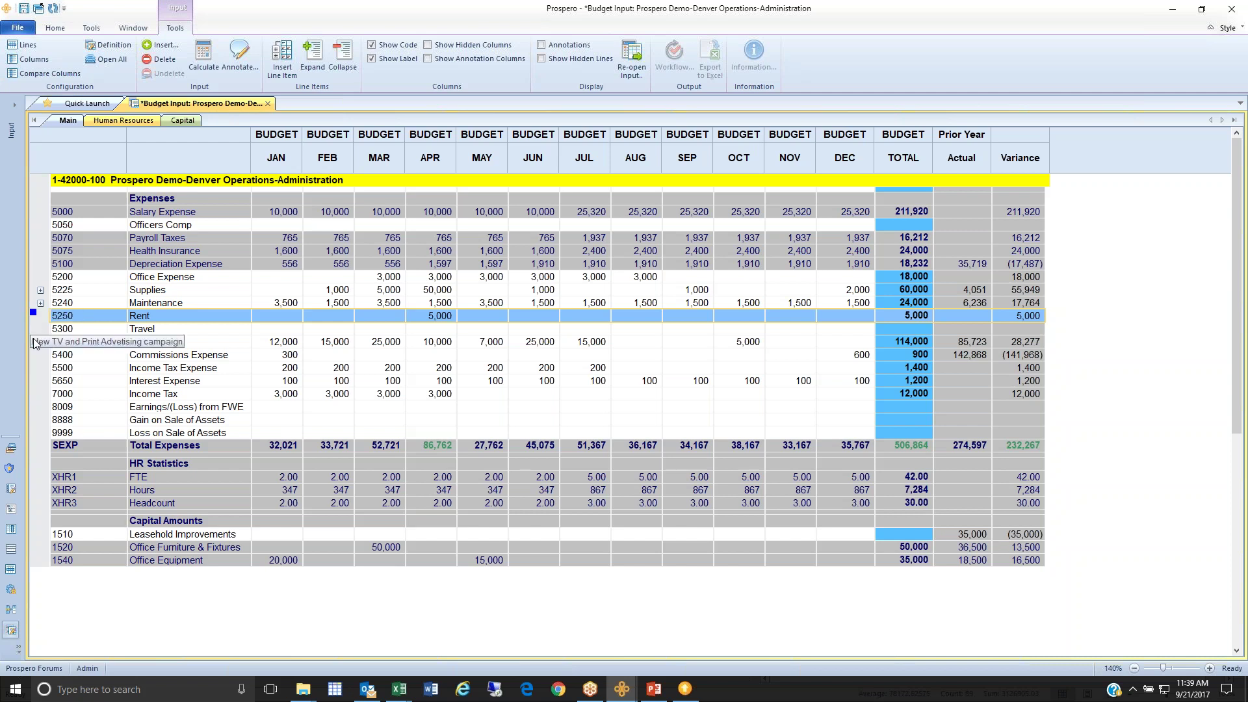
click(428, 59)
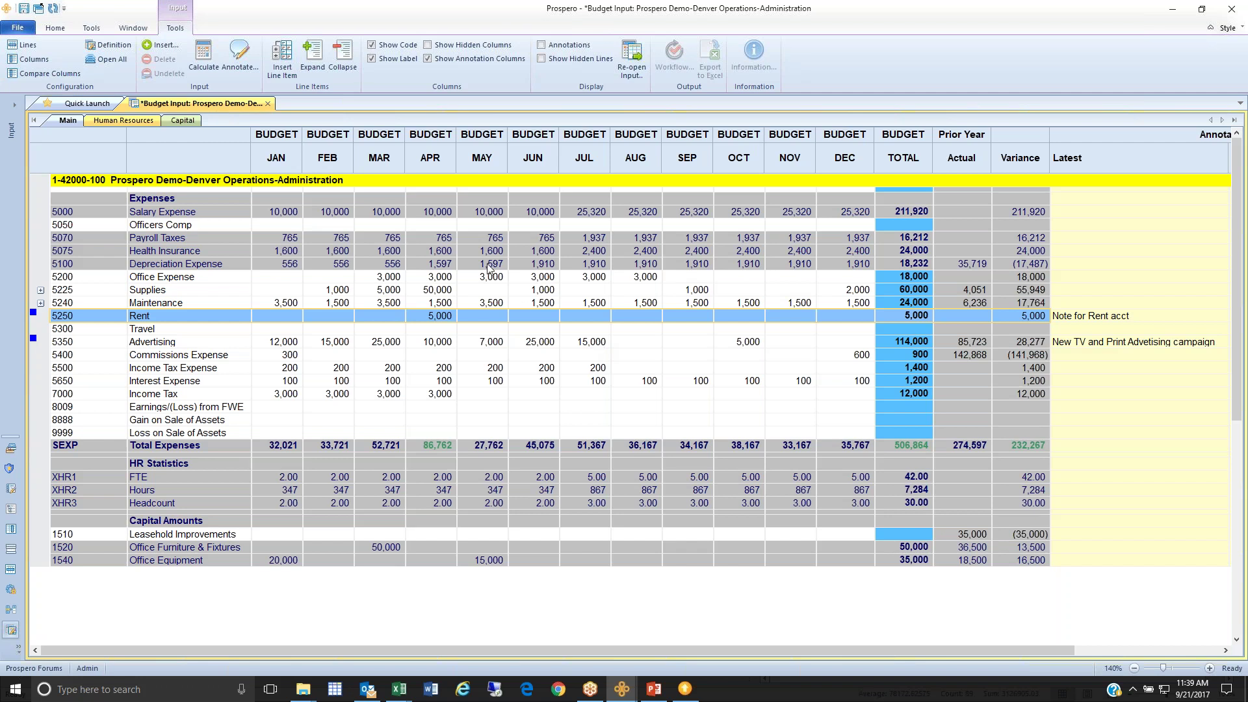
Examine the Payroll Taxes, Salary Expense and Office Expense rows of the Denver Operations budget
click(104, 237)
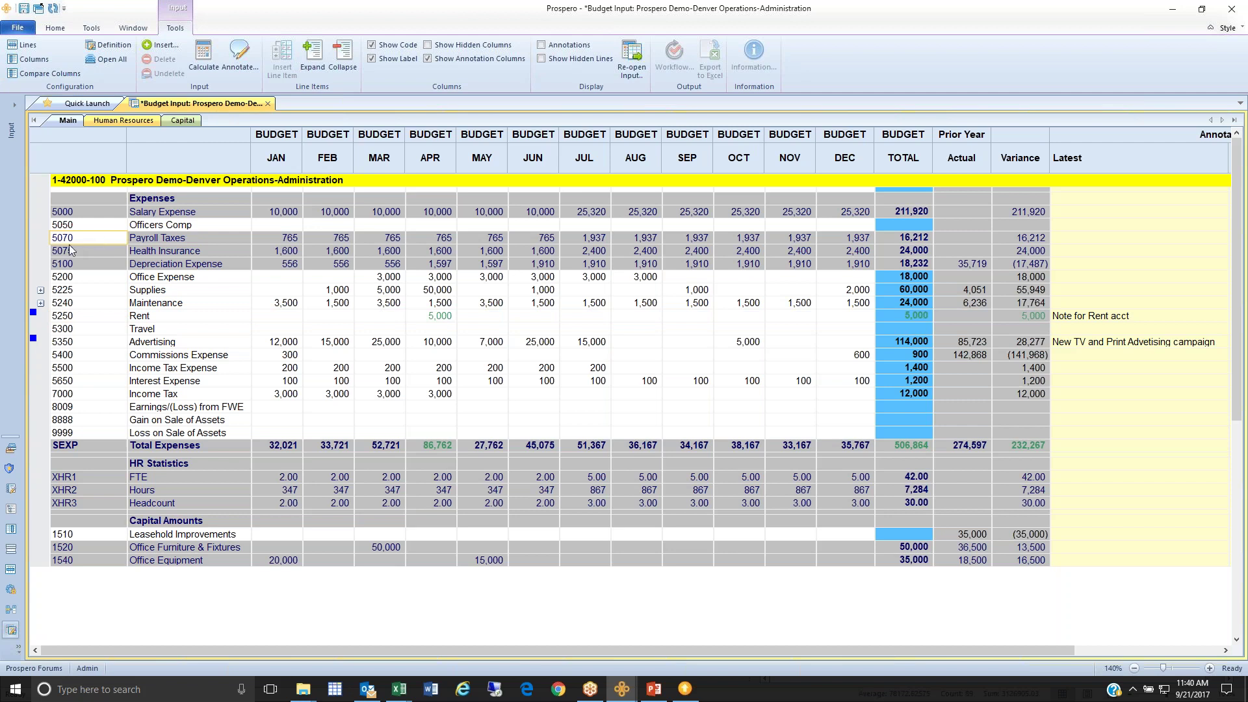
click(47, 241)
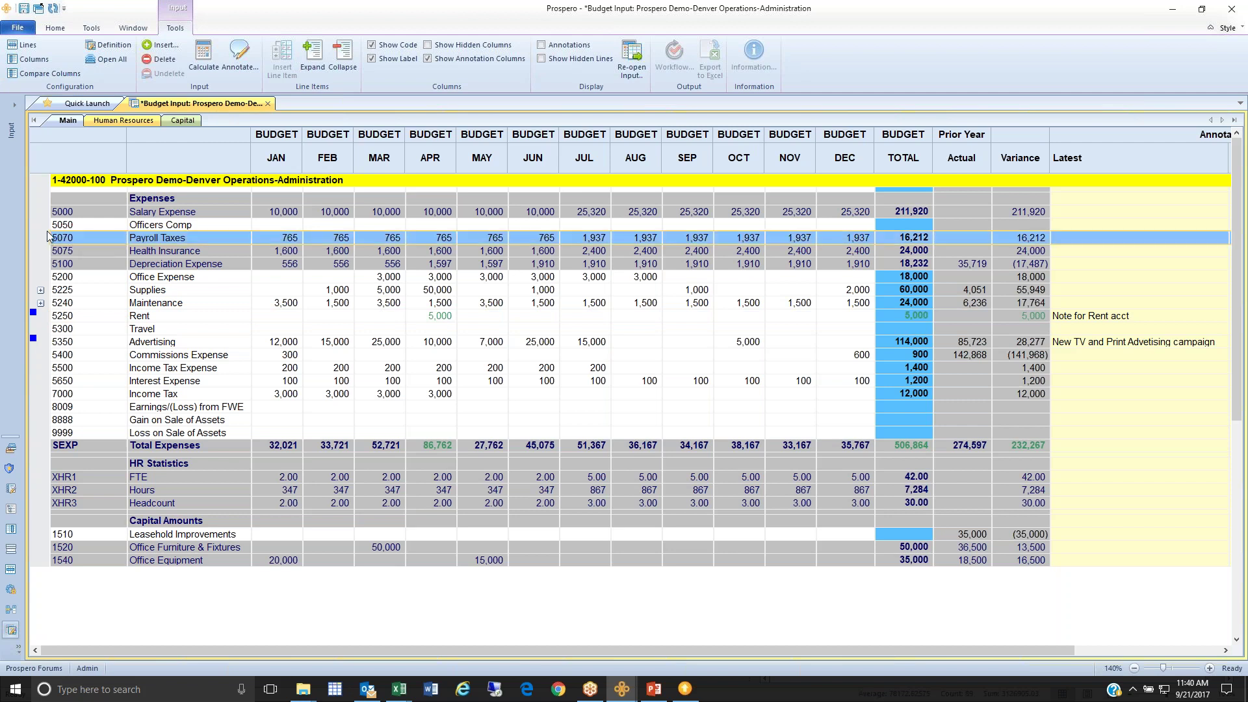
click(51, 217)
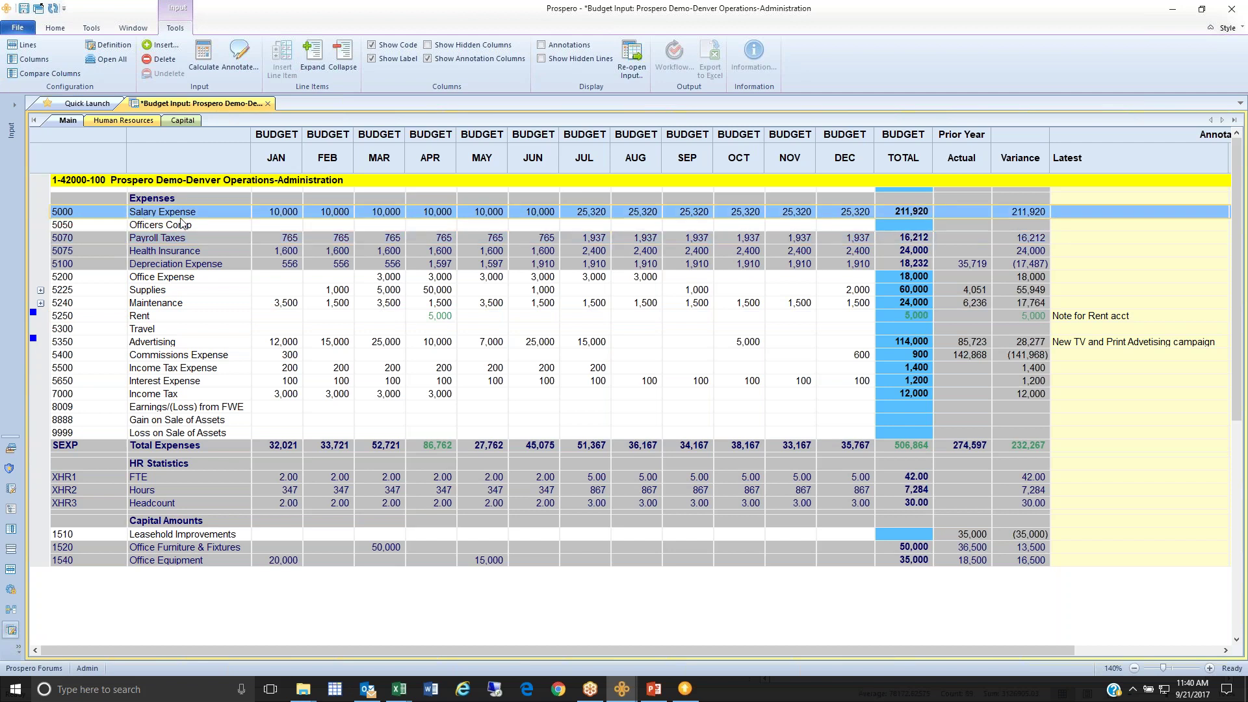
click(216, 292)
key(Up)
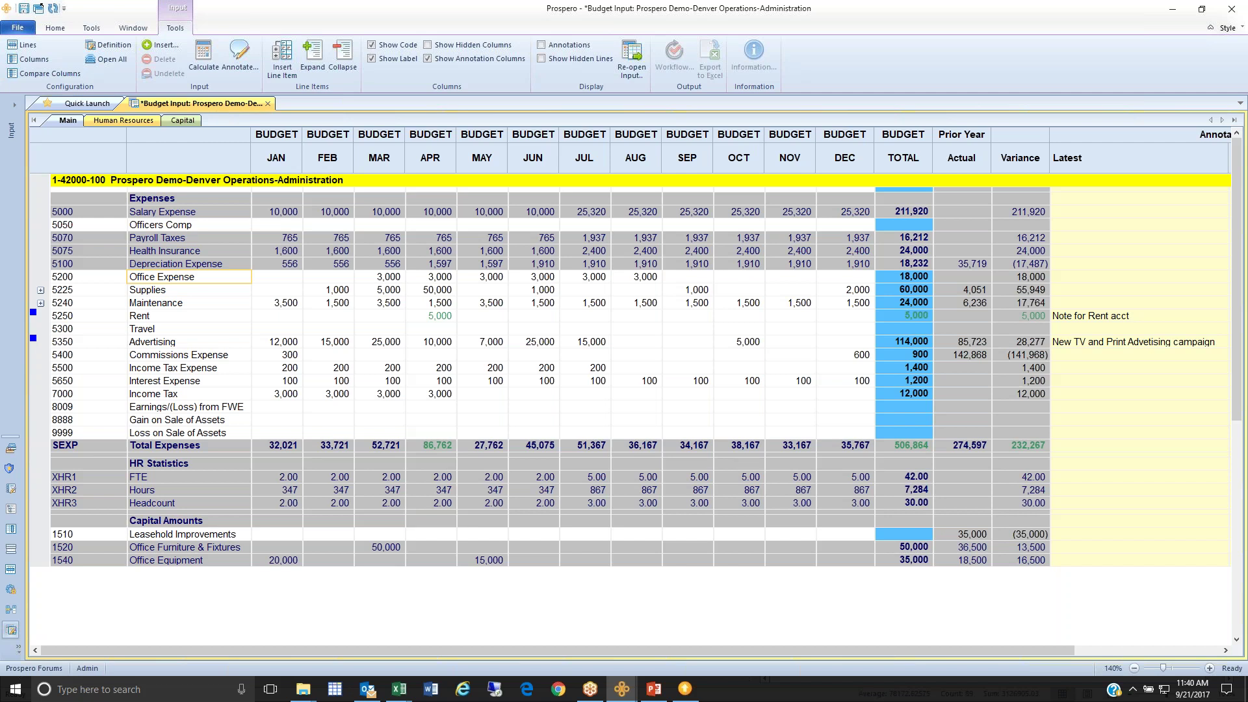
Open the Human Resources details of the Denver Operations budget, widen the ID column and select the third employee's row
click(109, 214)
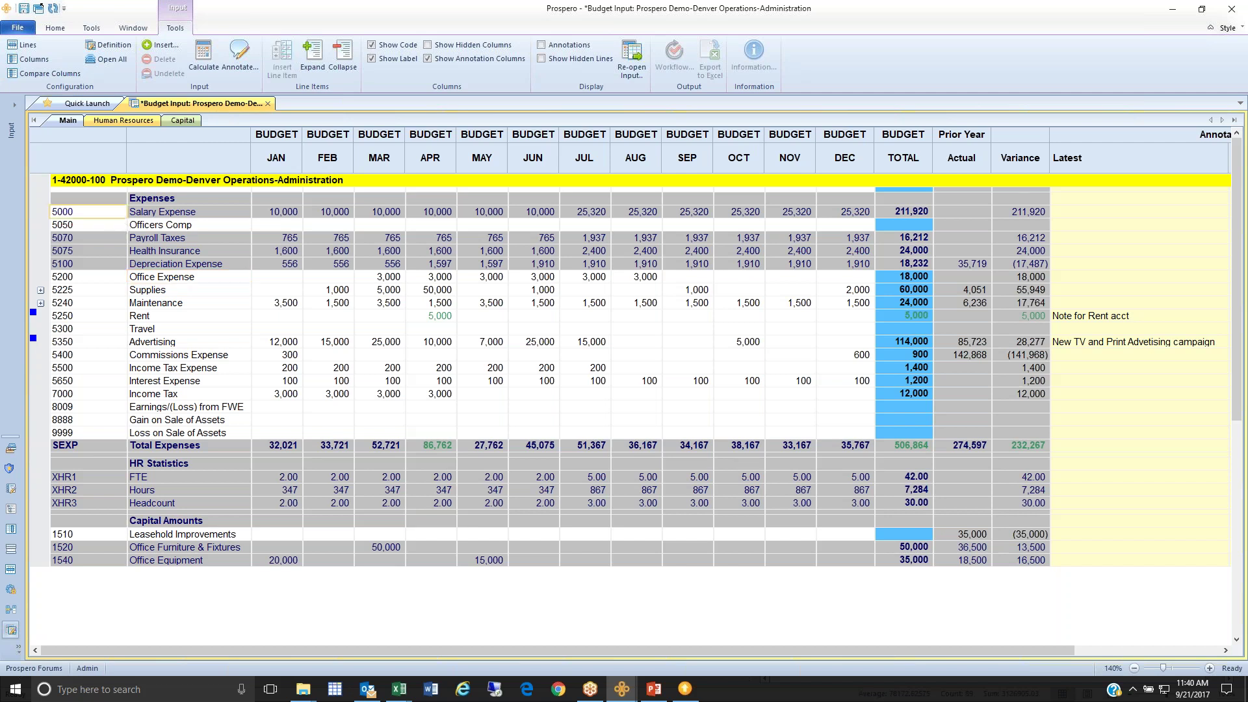
click(122, 121)
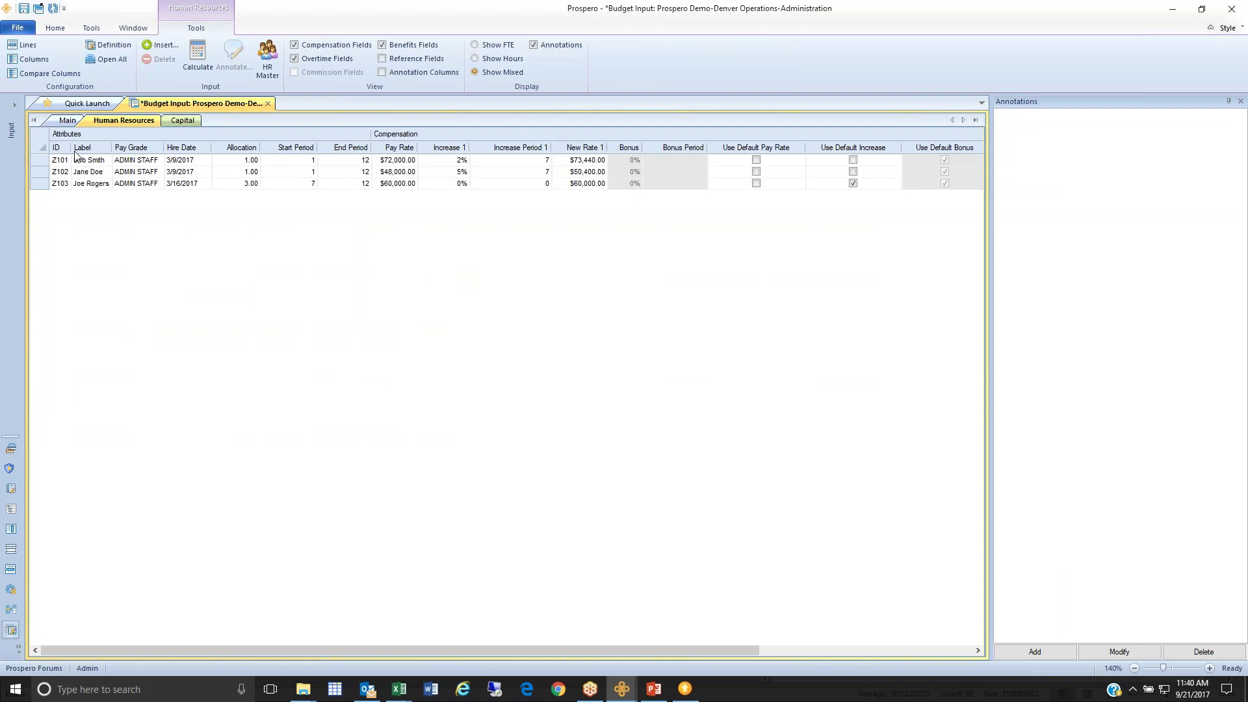
drag(72, 148, 89, 148)
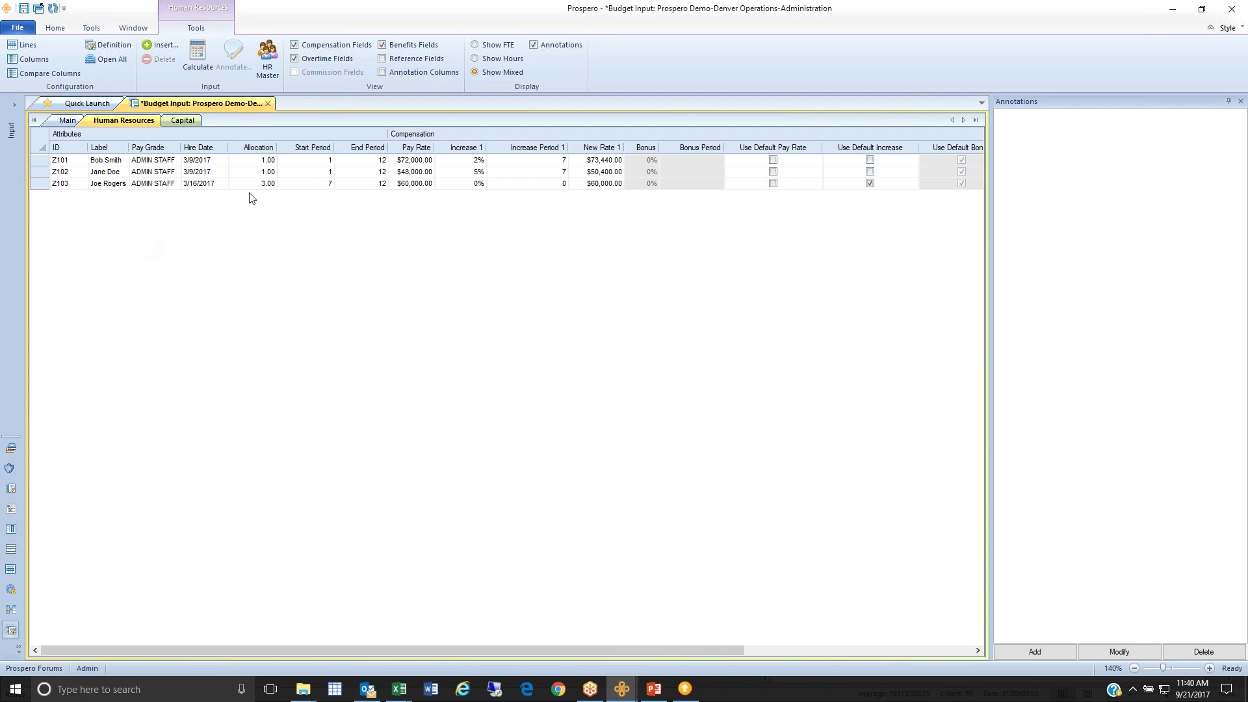
click(44, 185)
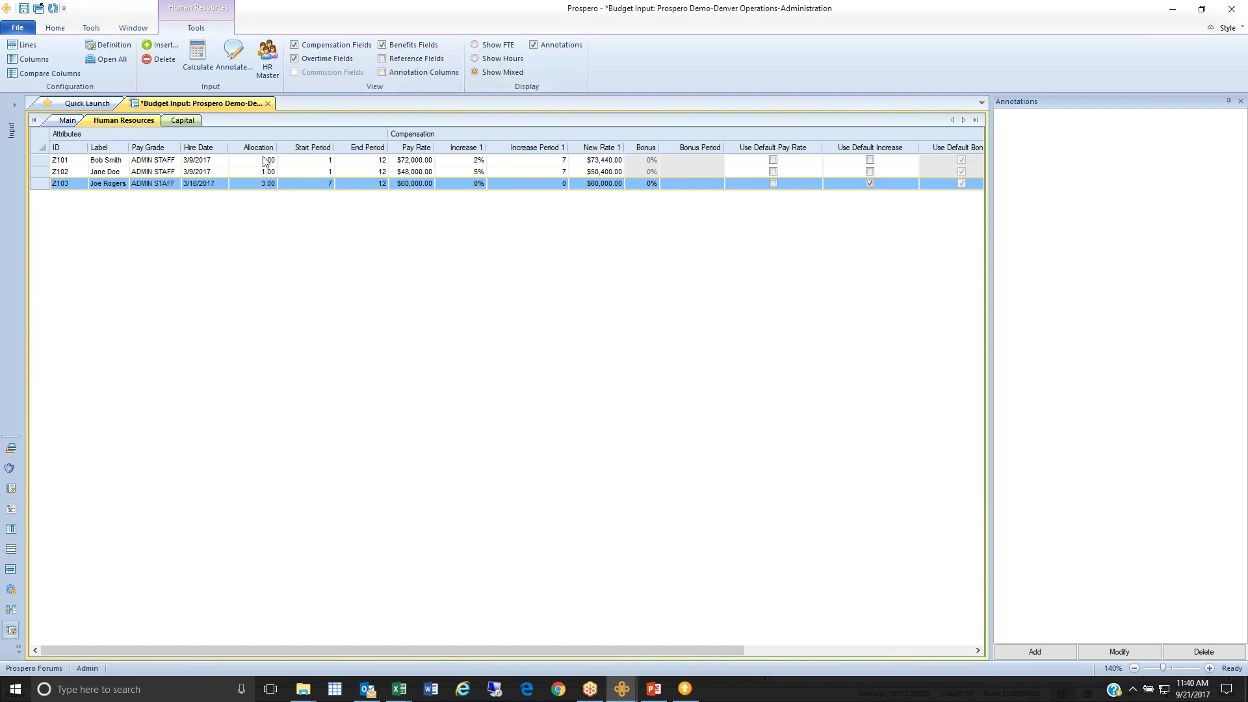
Preview the employee table by hours and by FTE, return it to the mixed display, and hide the annotations
click(474, 59)
click(475, 46)
click(475, 72)
click(1240, 101)
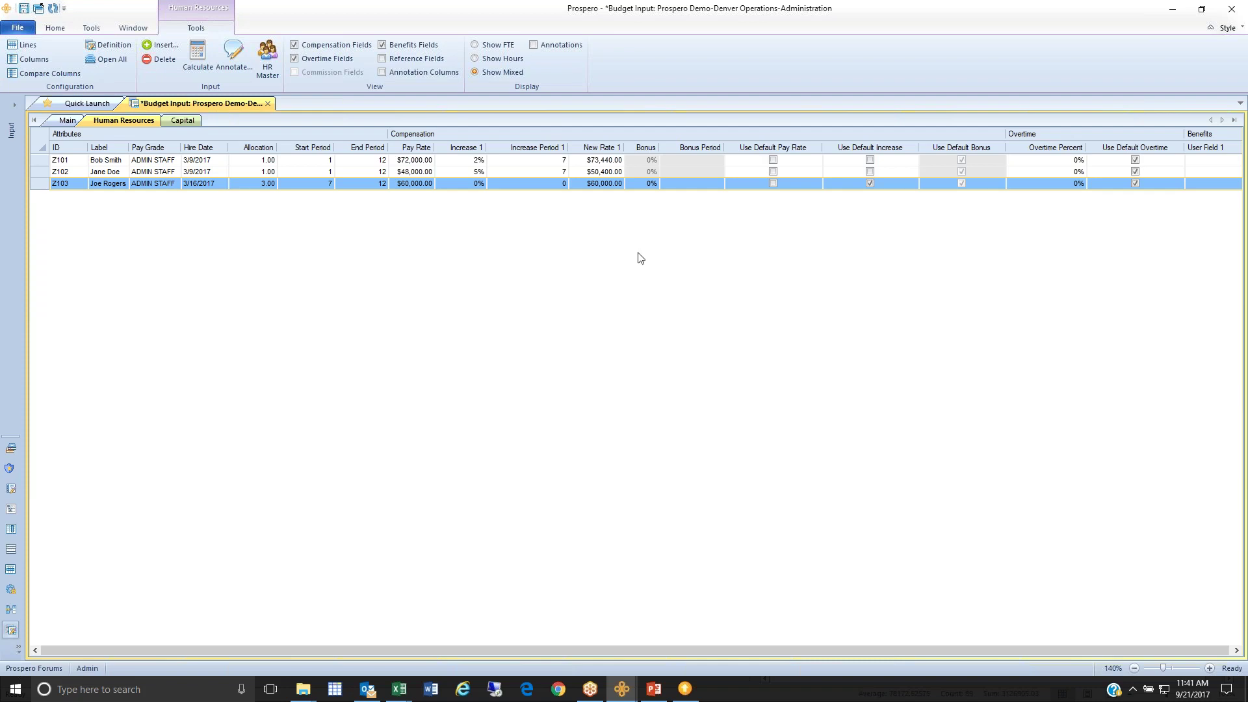
Examine the Salary Expense row of the main budget against the Human Resources details, including the HR Master option
click(77, 123)
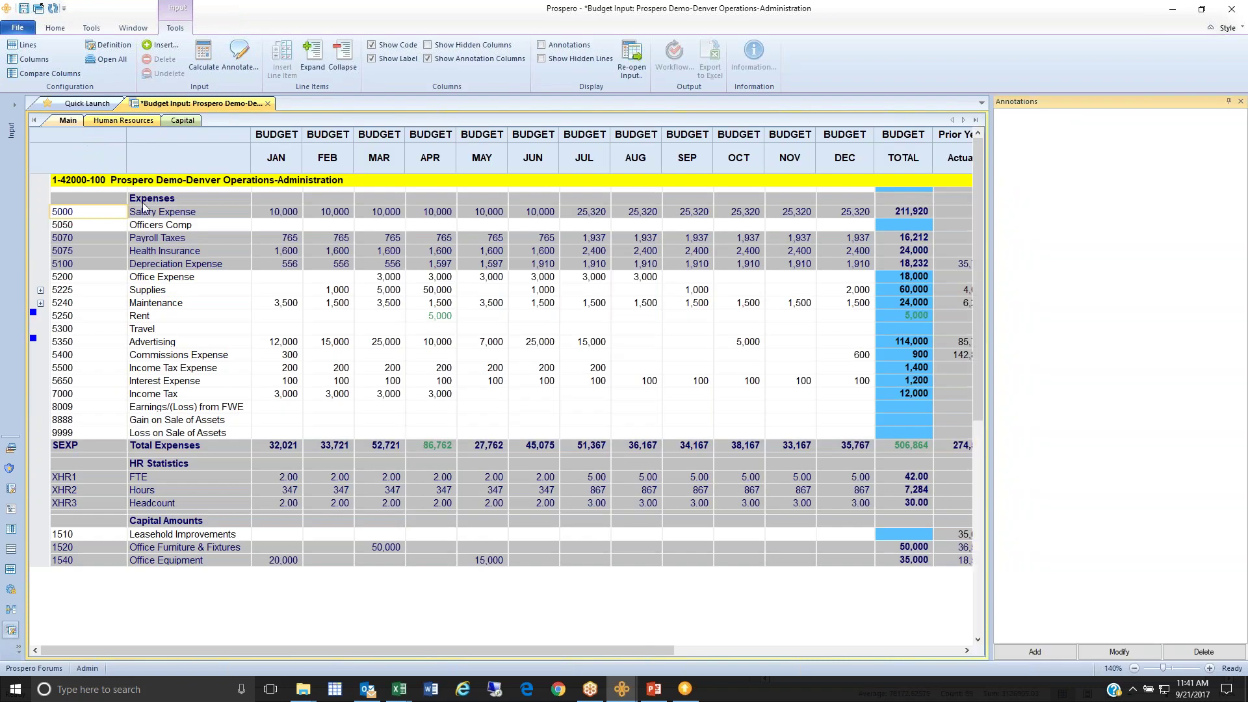
click(46, 214)
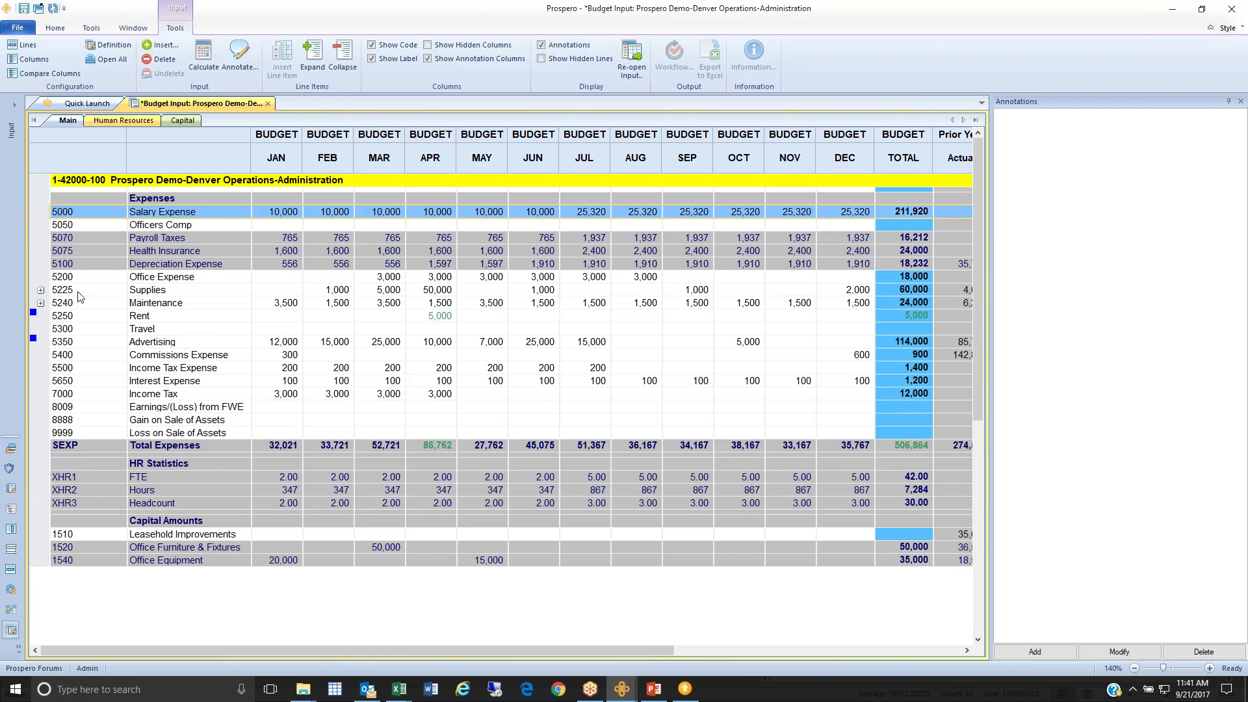
click(130, 124)
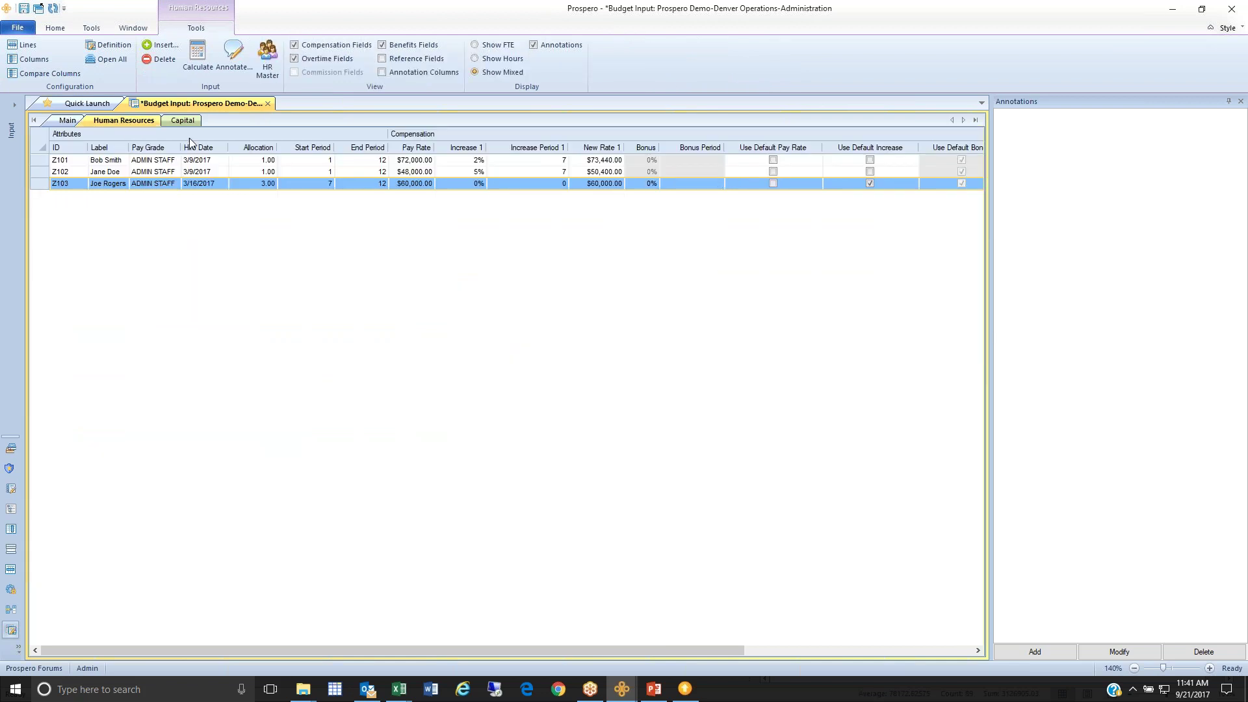
click(266, 65)
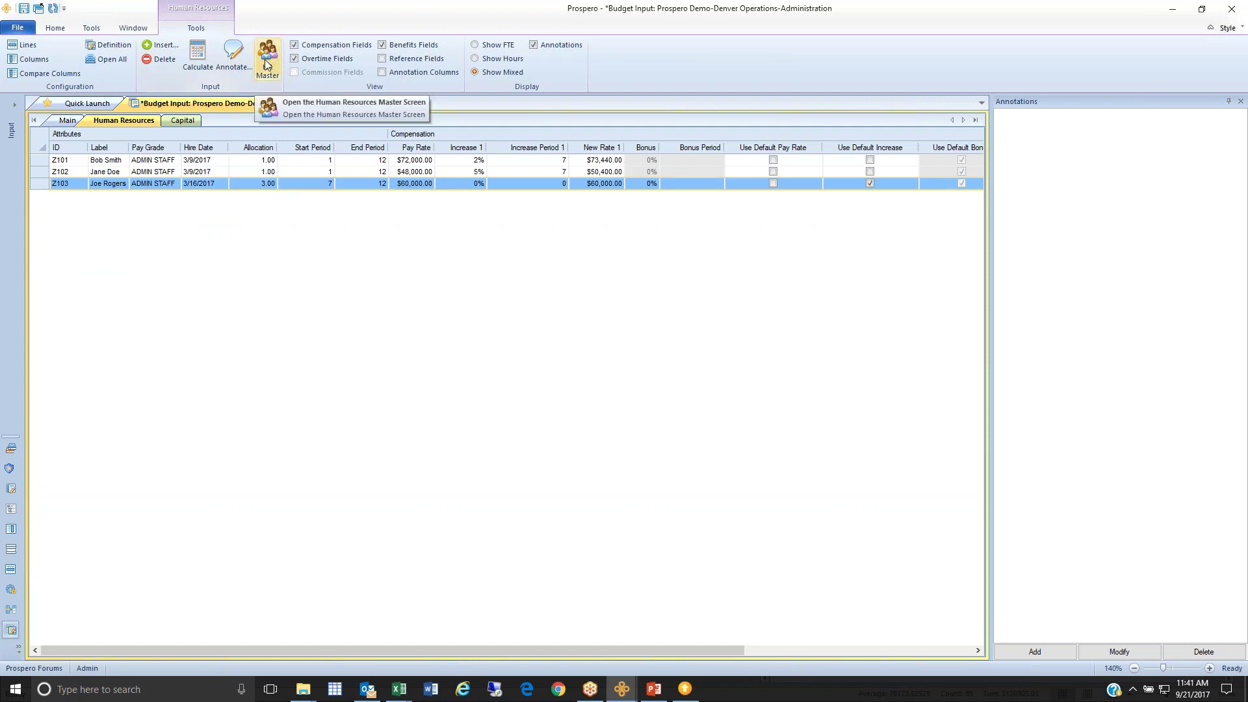
click(68, 120)
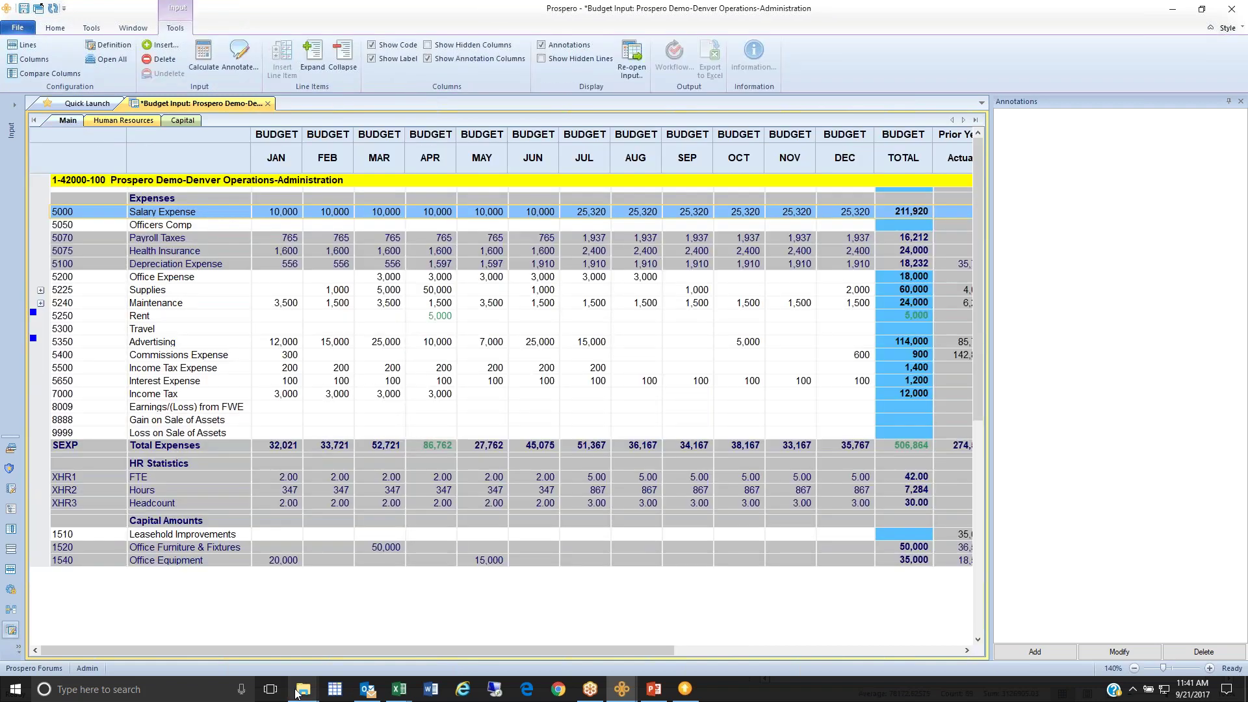
mouse_move(299, 690)
Open the Capital details of the budget, widen the ID column and select the Reporting & Budgeting Software item
click(182, 119)
drag(67, 147, 92, 149)
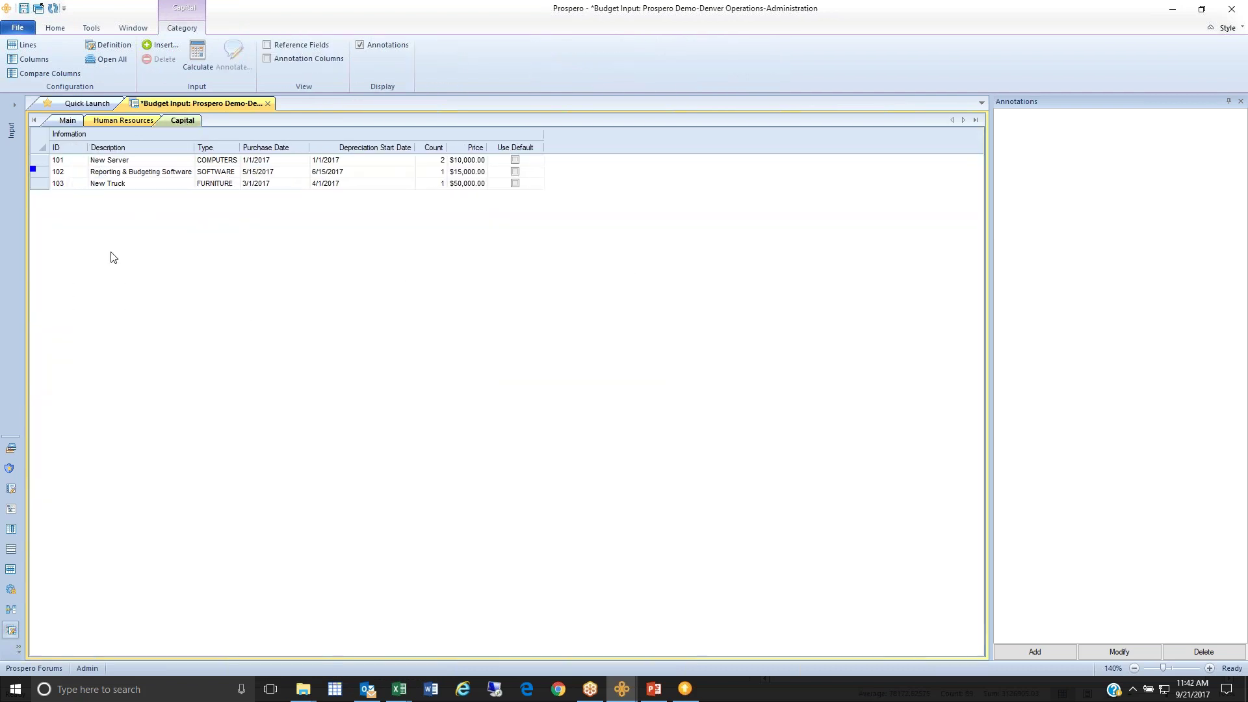
click(39, 171)
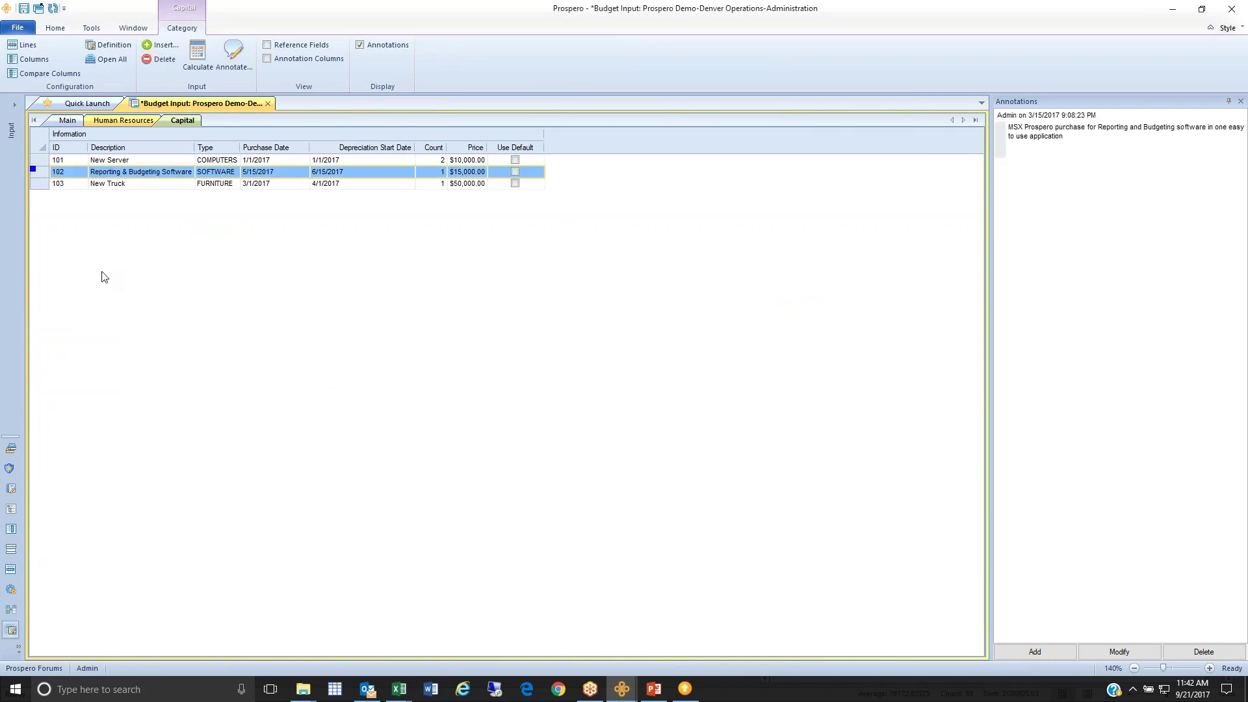
Set the price of the Reporting & Budgeting Software capital item to 4,000
click(461, 172)
text(4000)
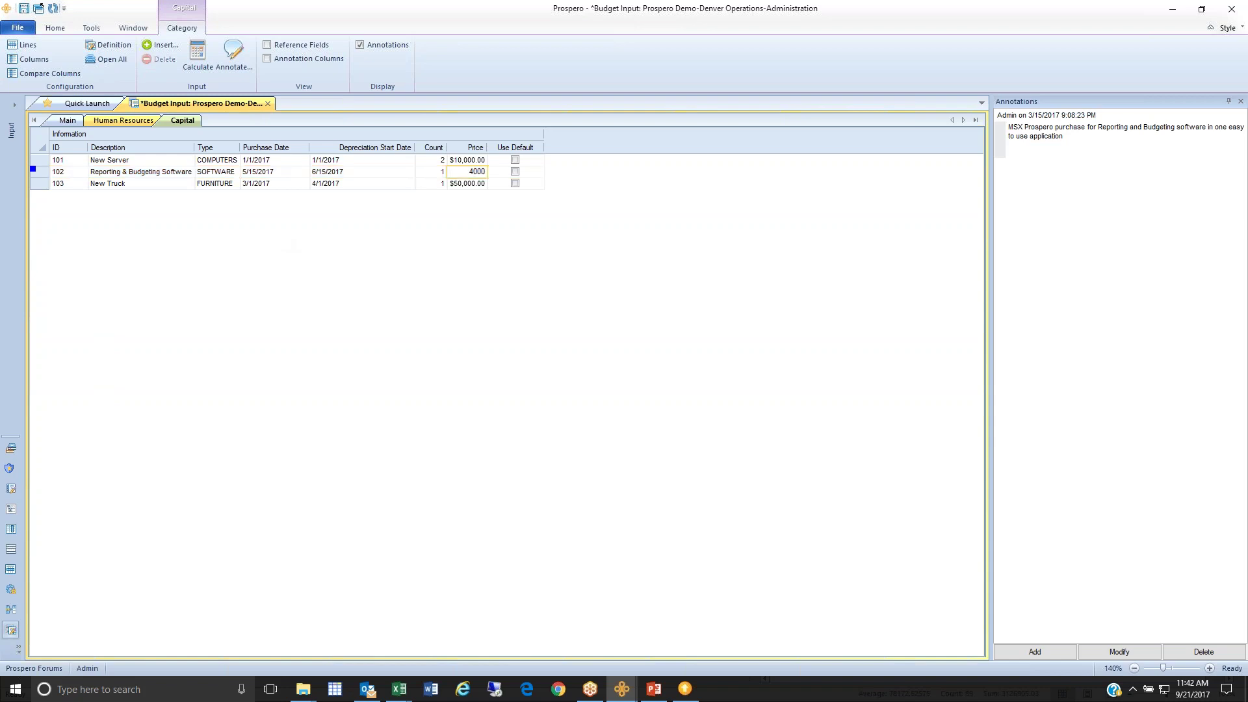
key(Return)
click(45, 173)
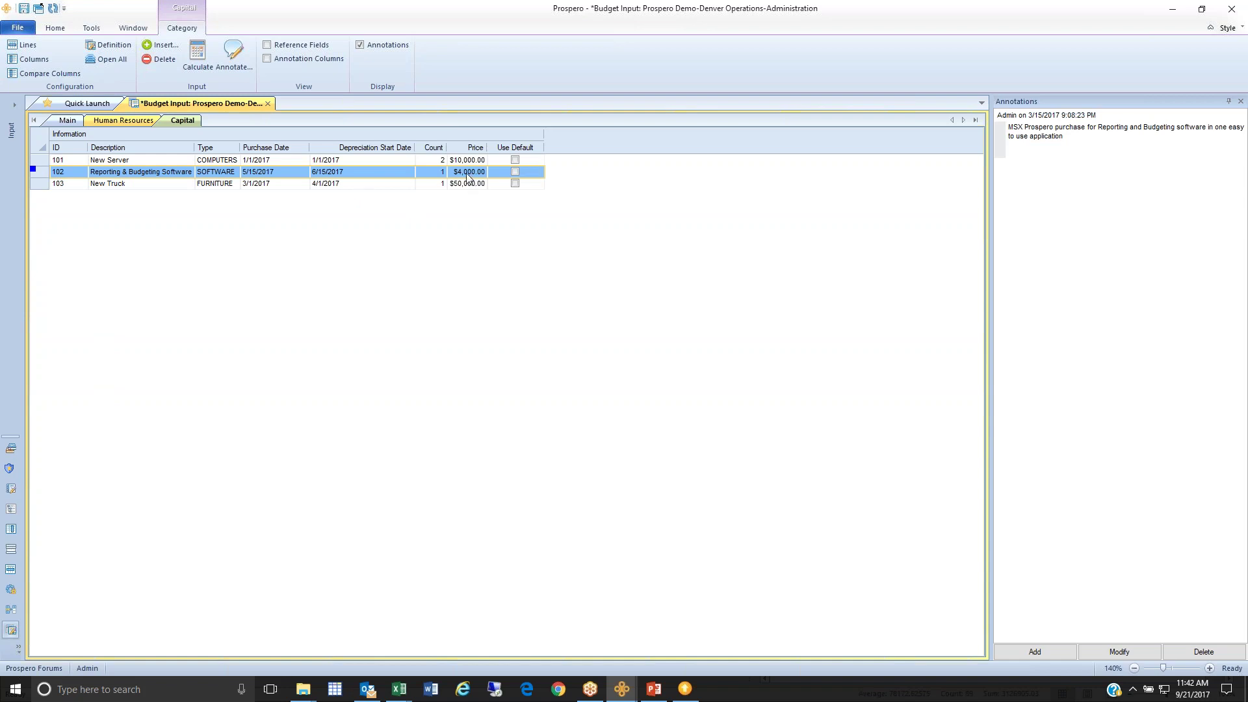
Set the Reporting & Budgeting Software purchase date to 8/31/2017 and check the Office Equipment row in the main budget
click(302, 174)
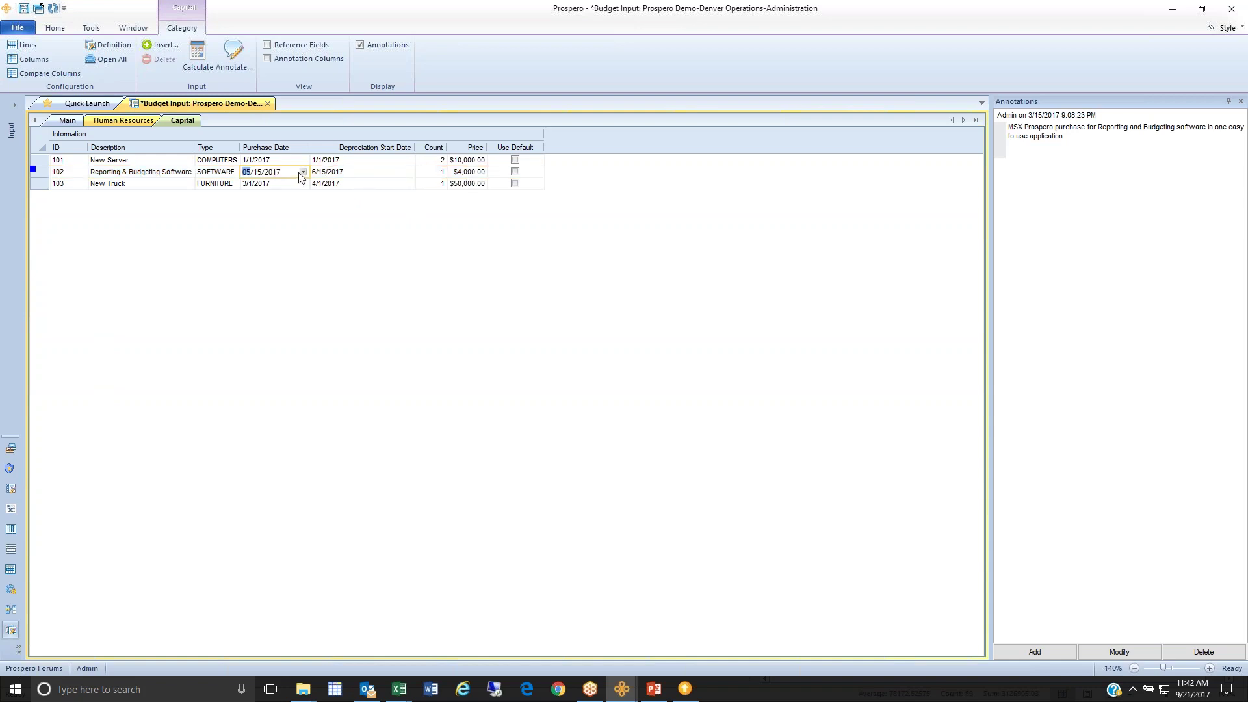
click(303, 172)
click(301, 185)
click(300, 184)
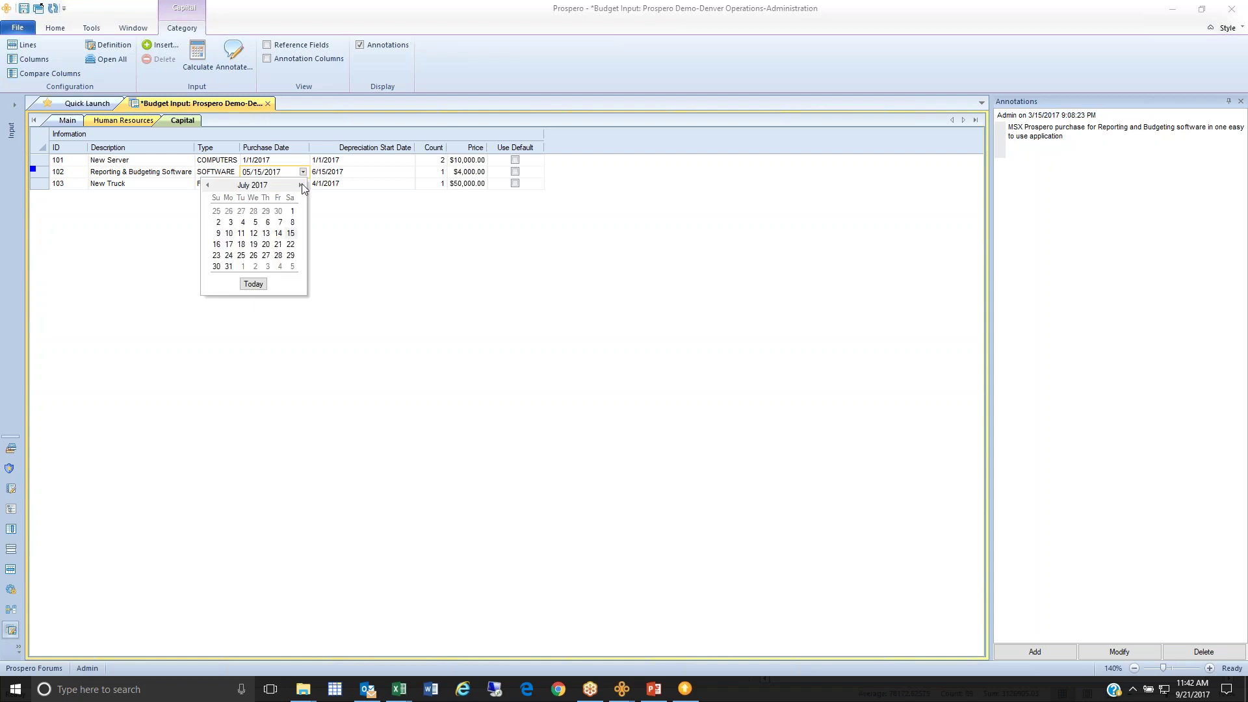
click(301, 184)
click(266, 256)
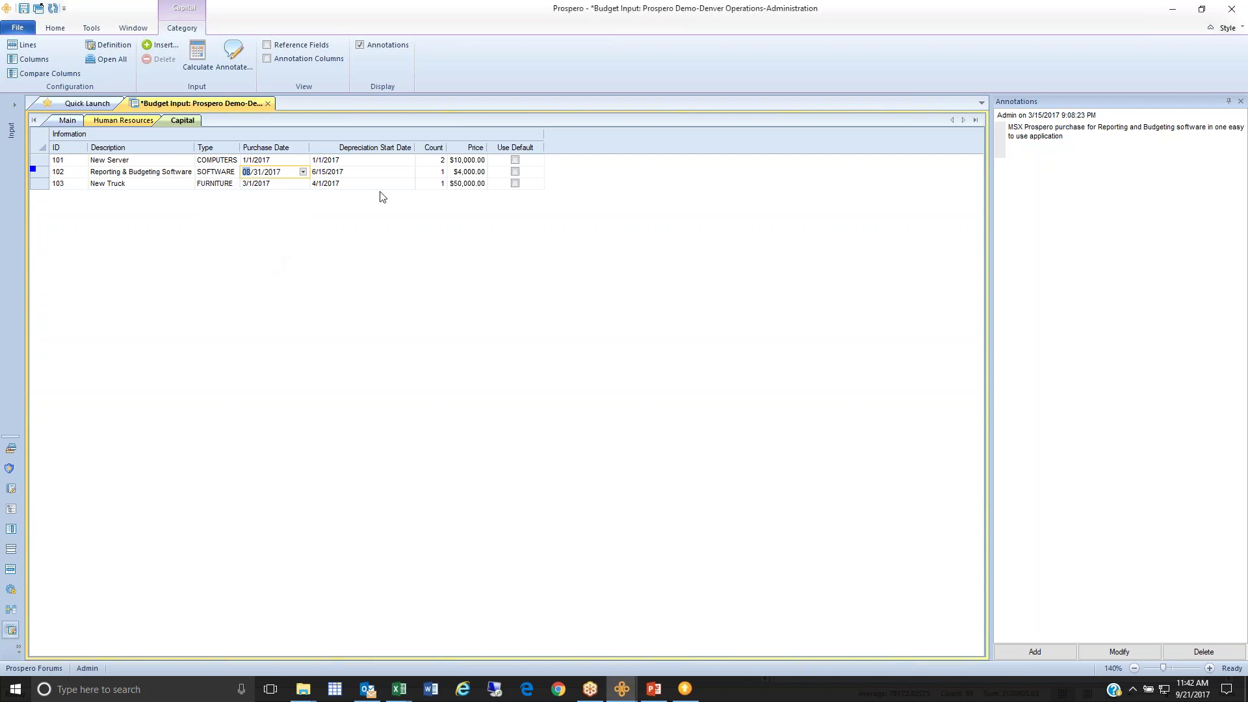
click(450, 177)
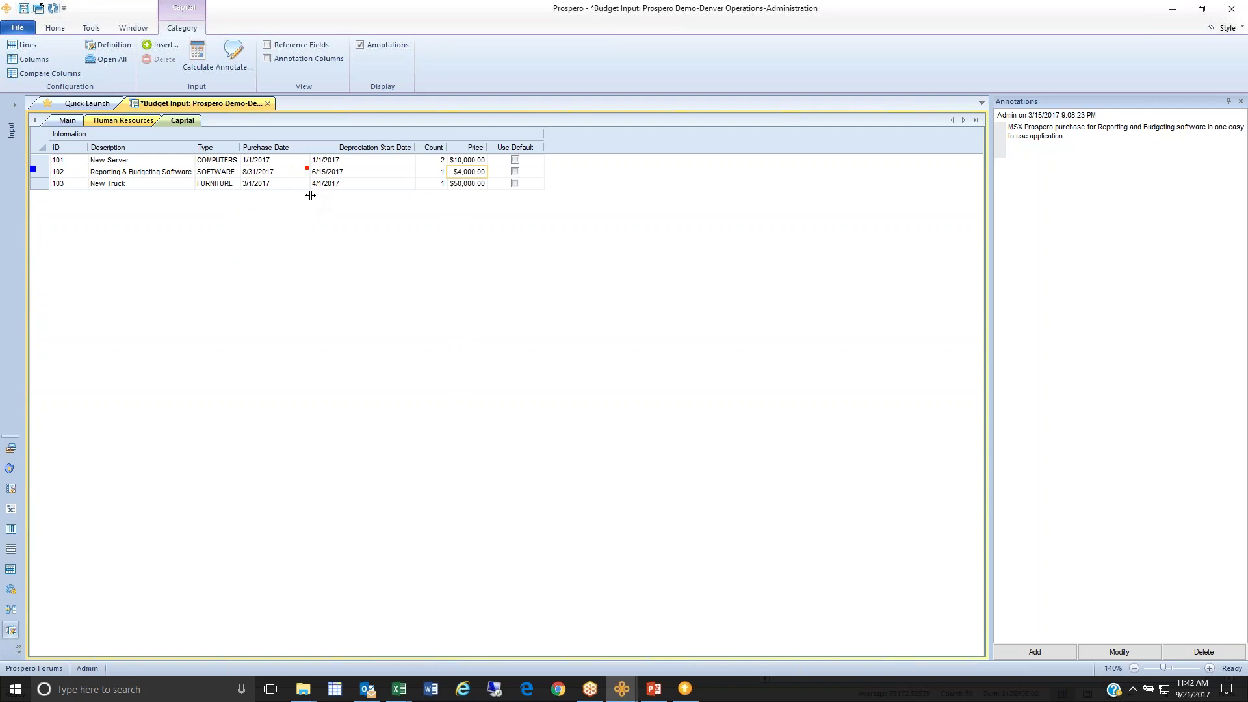
click(68, 120)
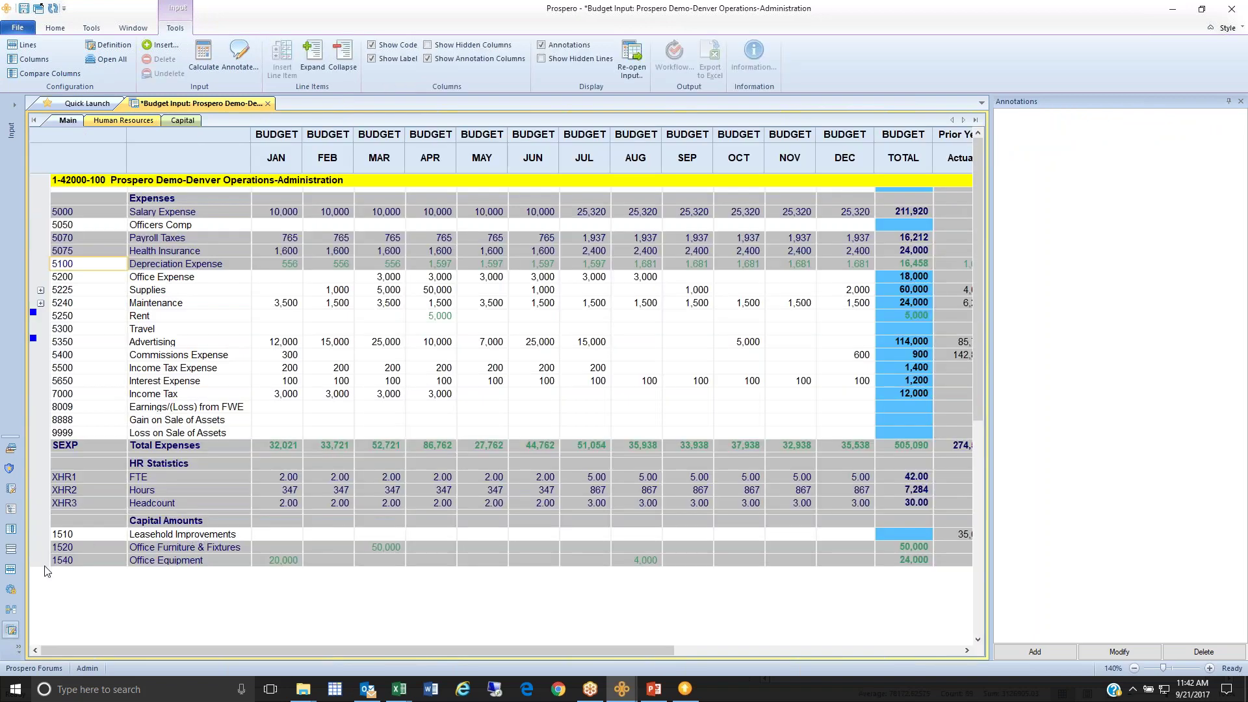
click(43, 562)
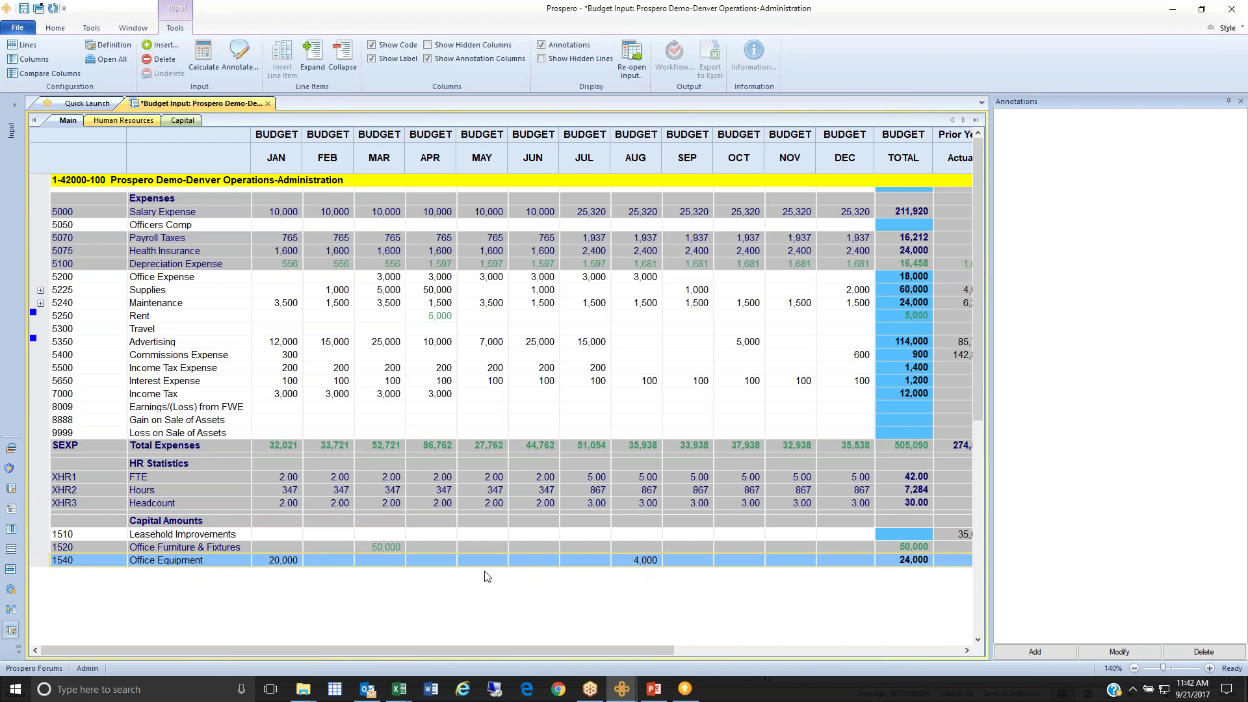
click(608, 686)
click(551, 634)
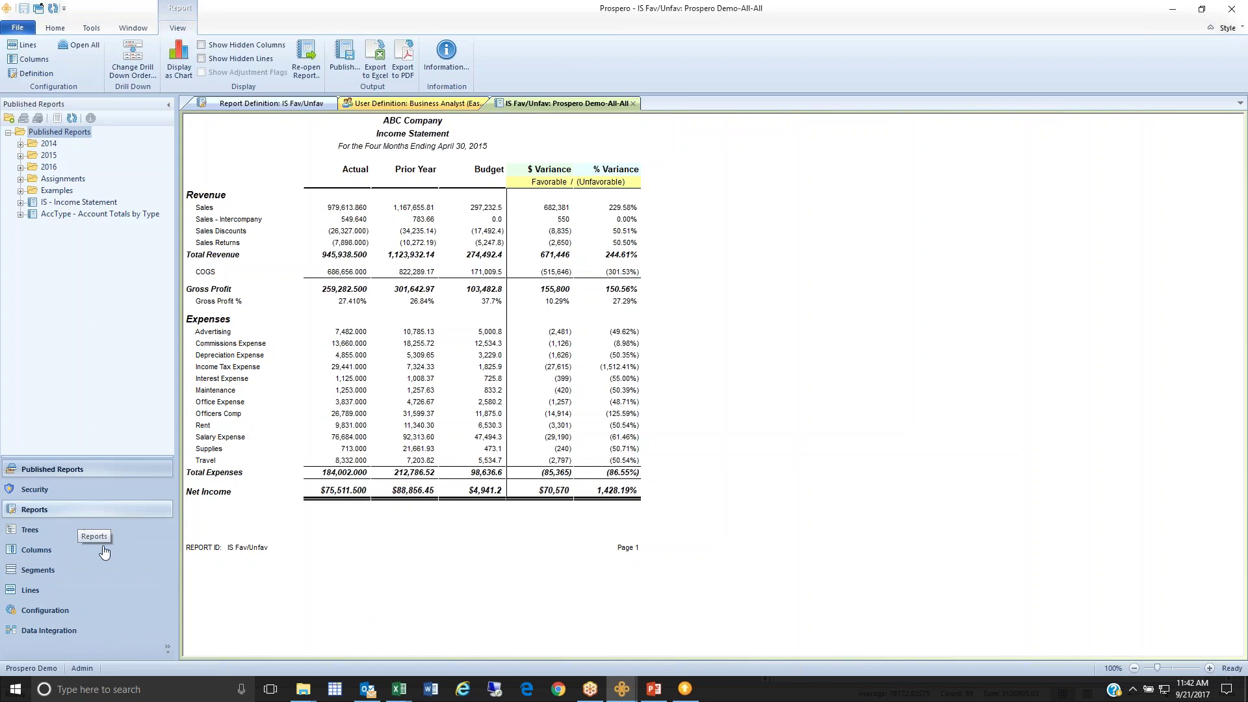
click(167, 648)
click(198, 631)
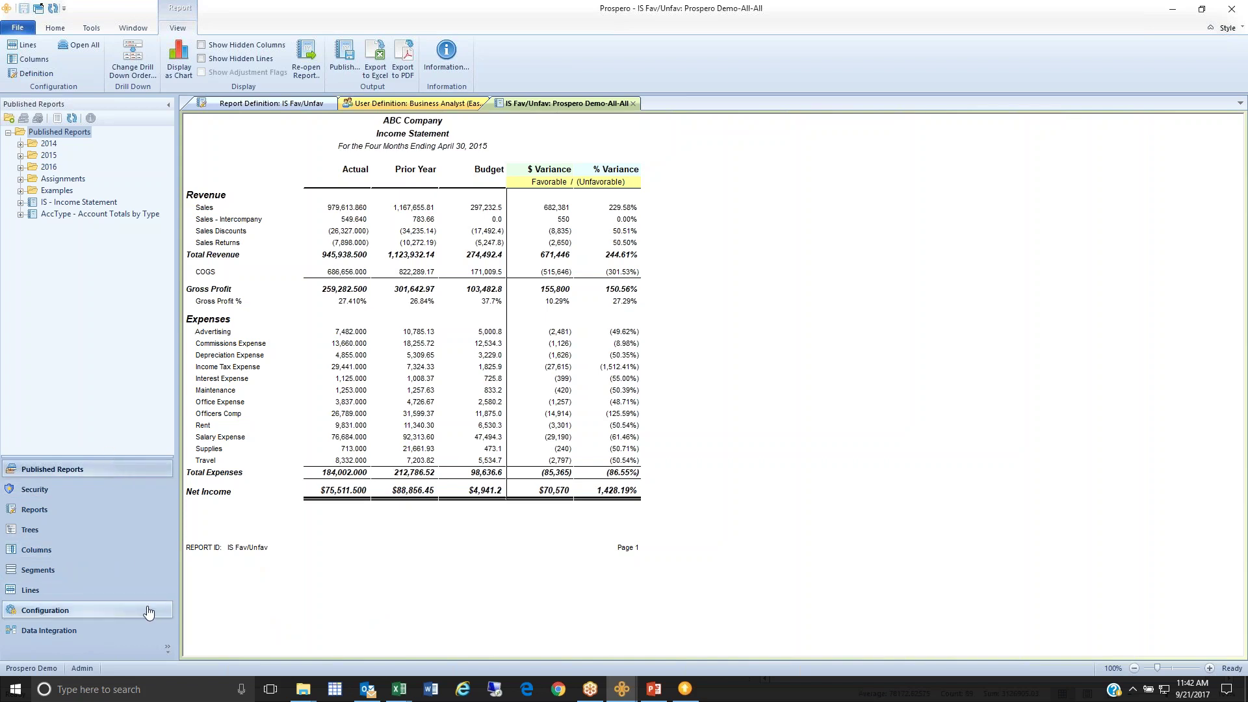
click(168, 651)
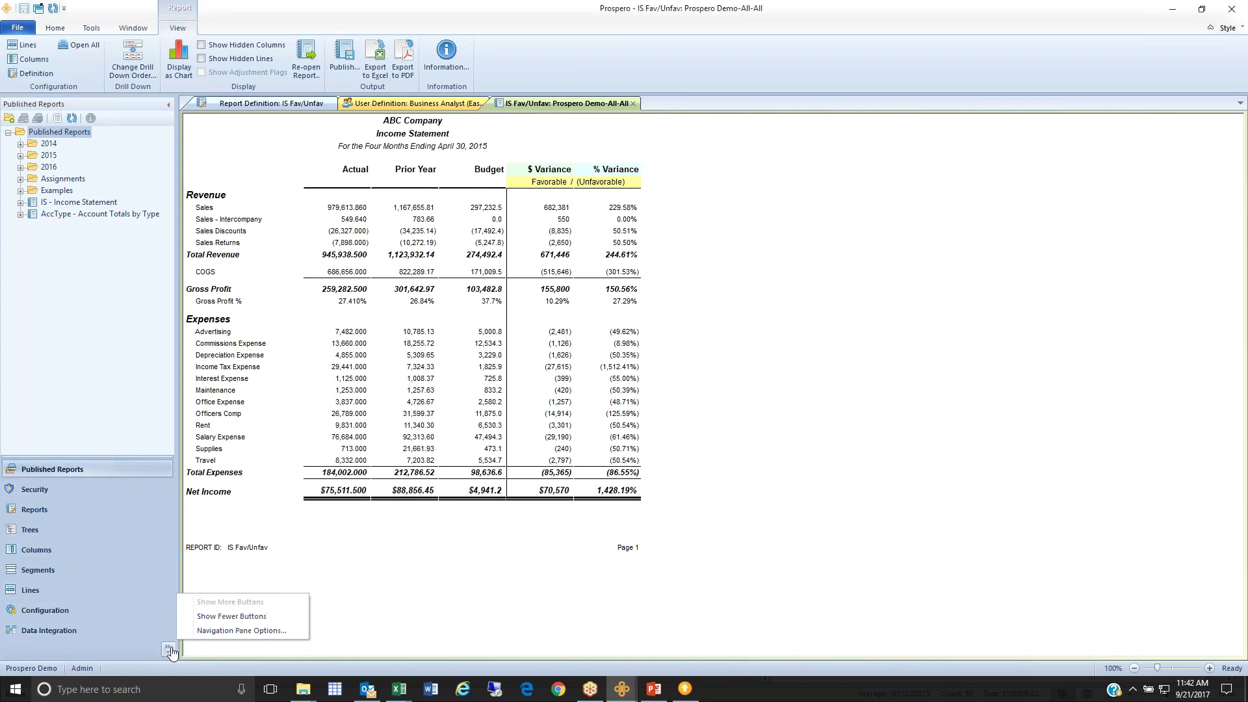
click(198, 631)
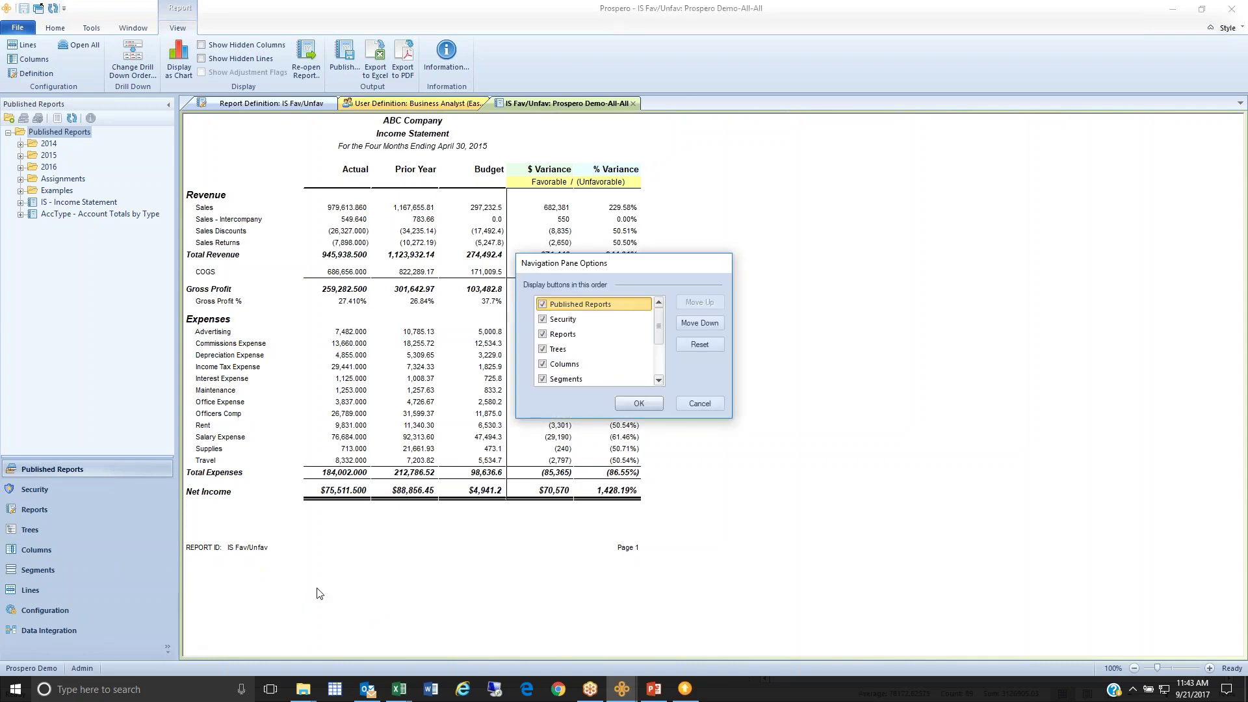
scroll(658, 374, down, 2)
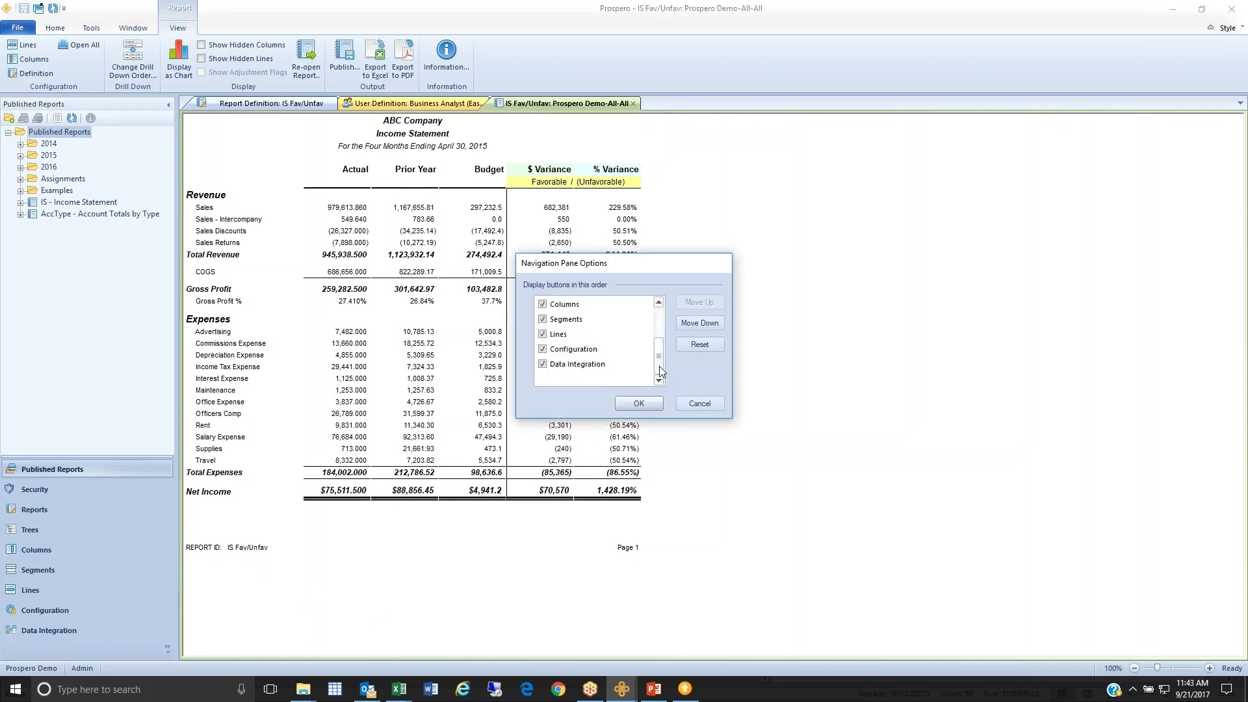
scroll(655, 327, up, 2)
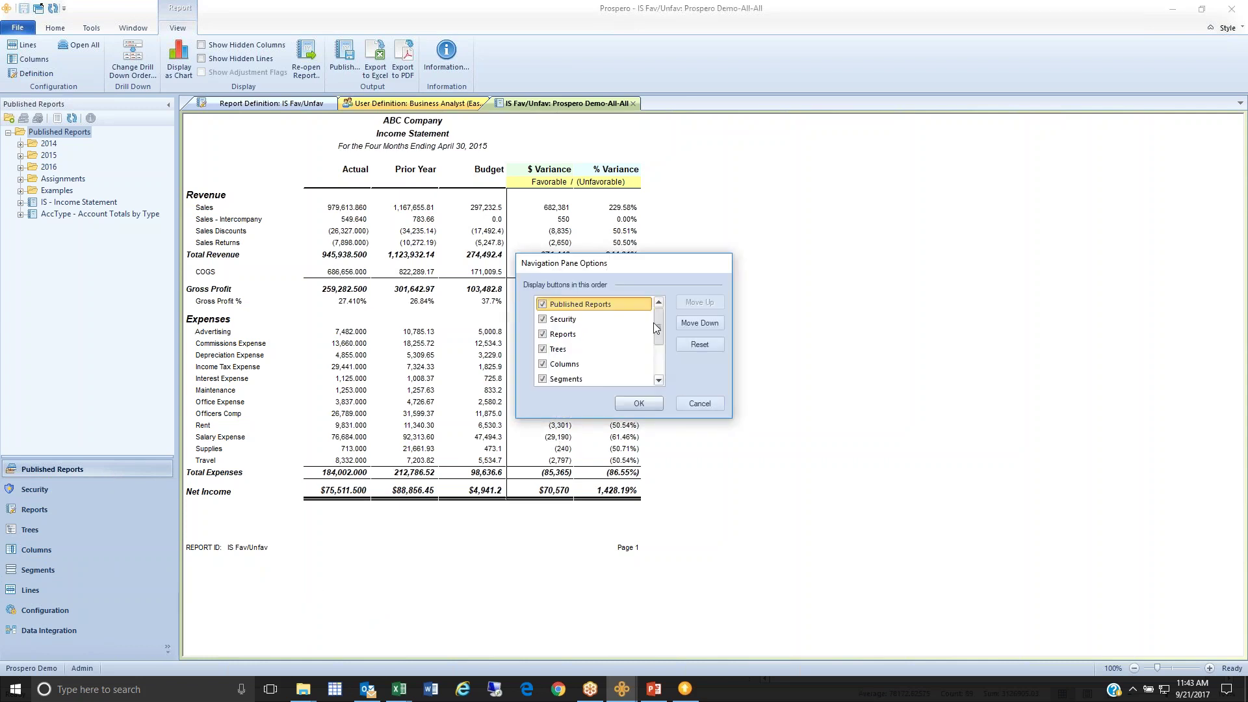
click(699, 403)
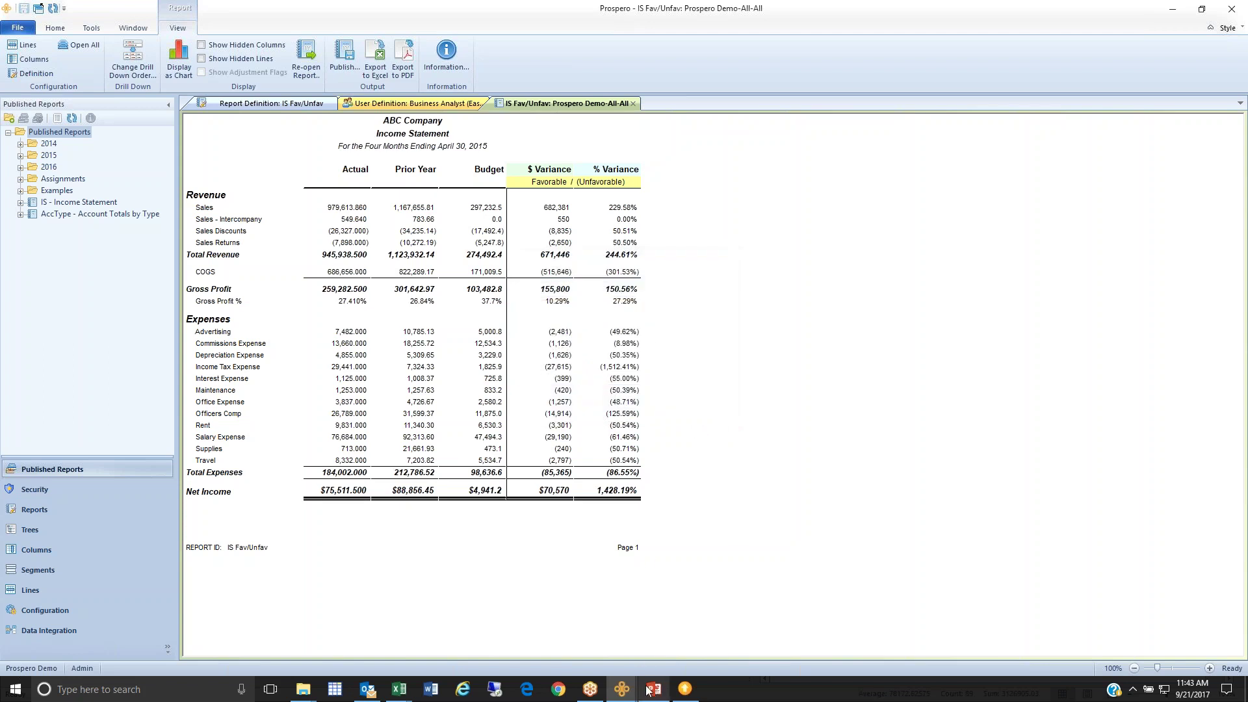
mouse_move(629, 694)
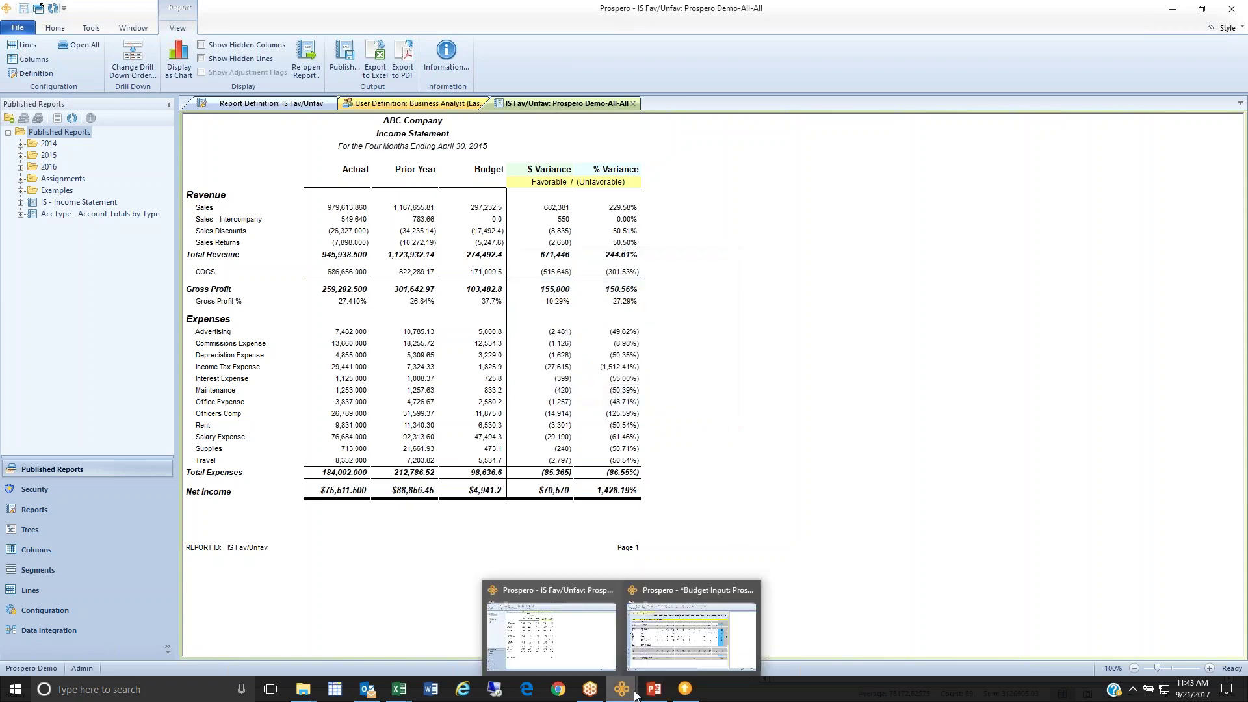
click(689, 627)
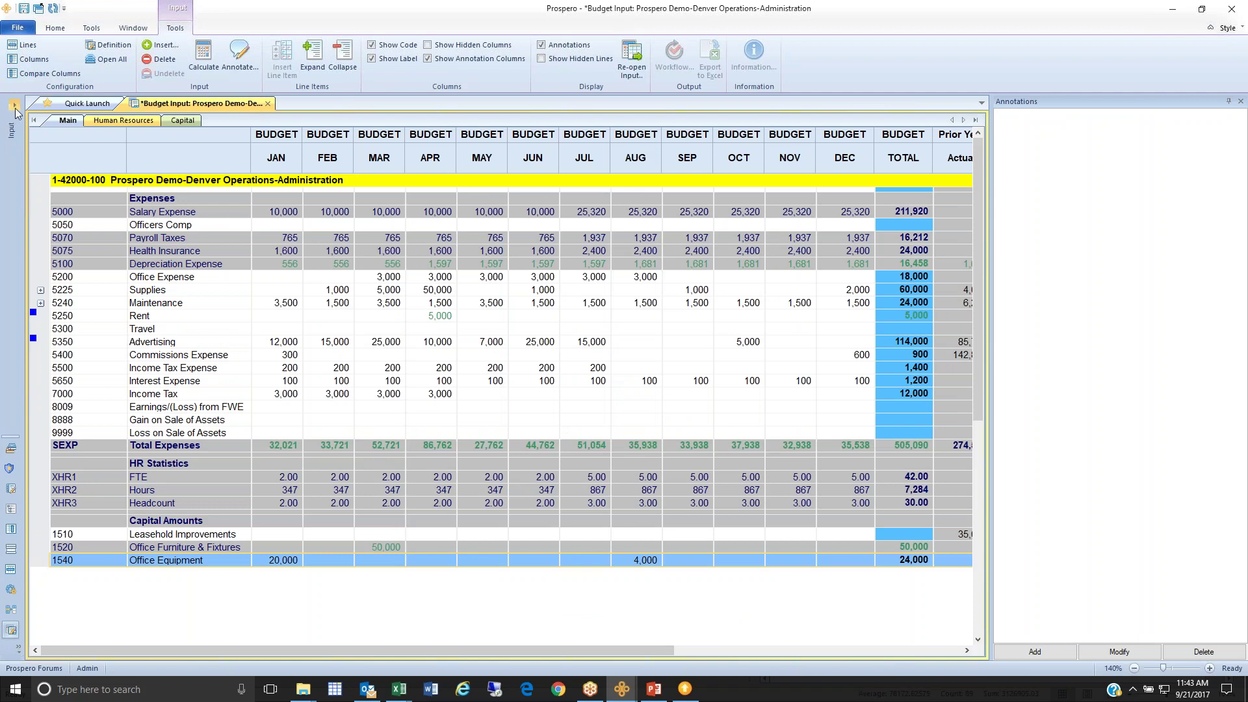
Expand the navigation pane and open the Budget Input definition for viewing its layout and date settings
click(13, 130)
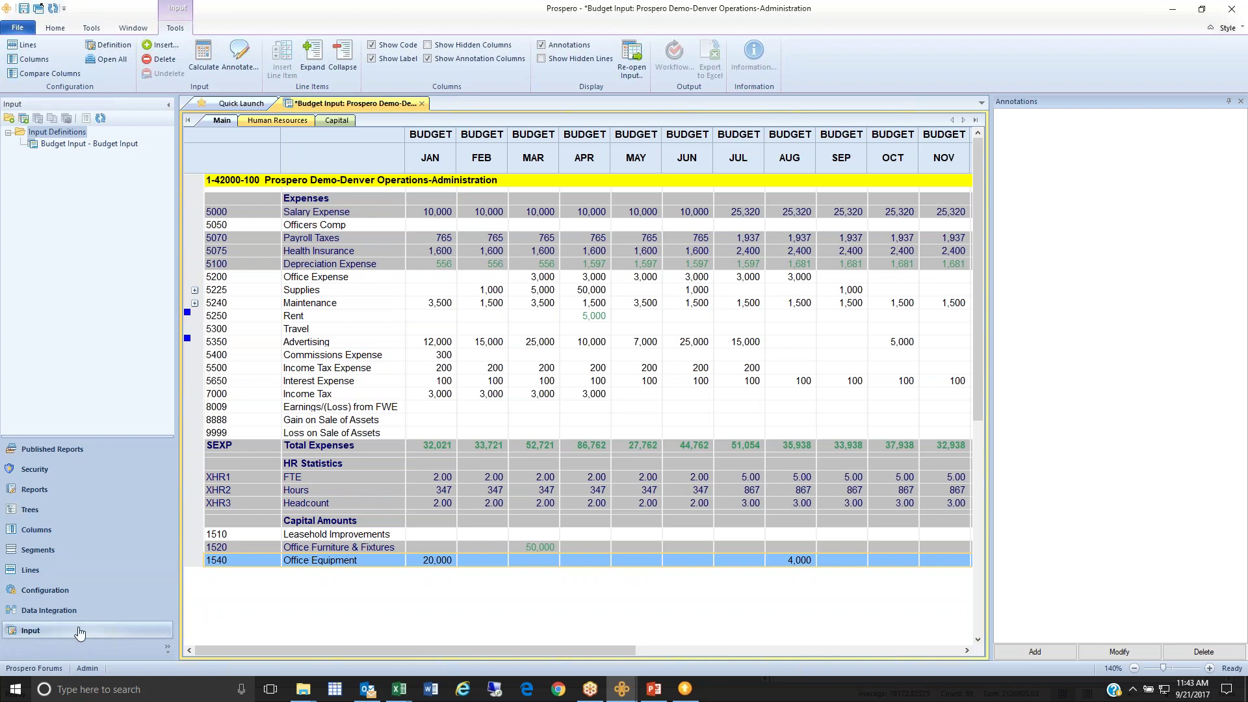
click(72, 145)
double_click(72, 145)
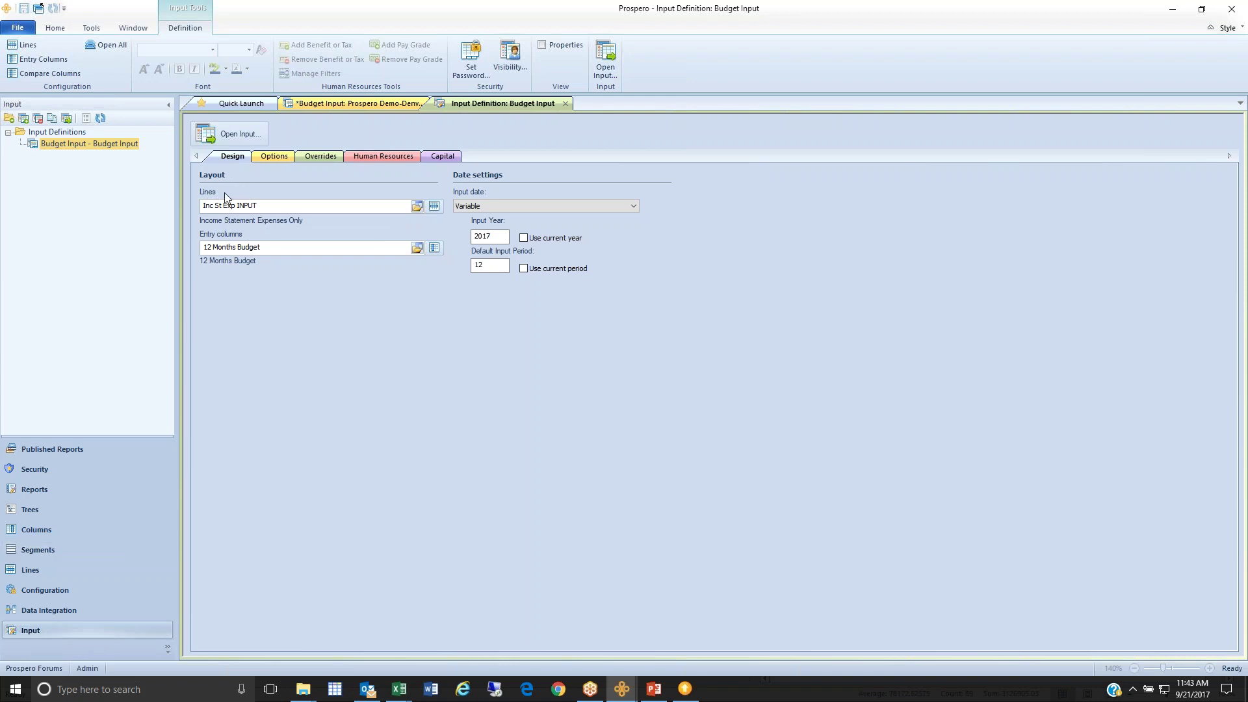
Open the Inc St Exp INPUT line definition, widen its Natural column, and compare its Total Expenses line with the budget sheet's row
click(434, 205)
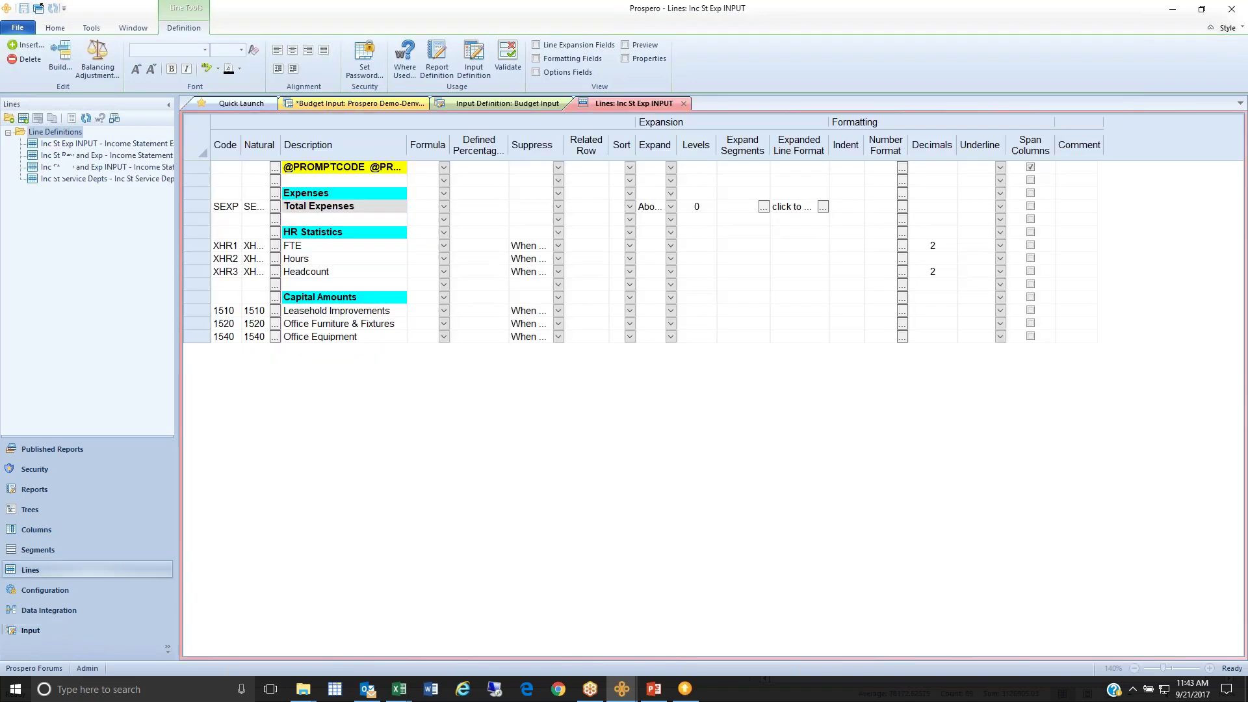
click(193, 205)
drag(283, 153, 299, 153)
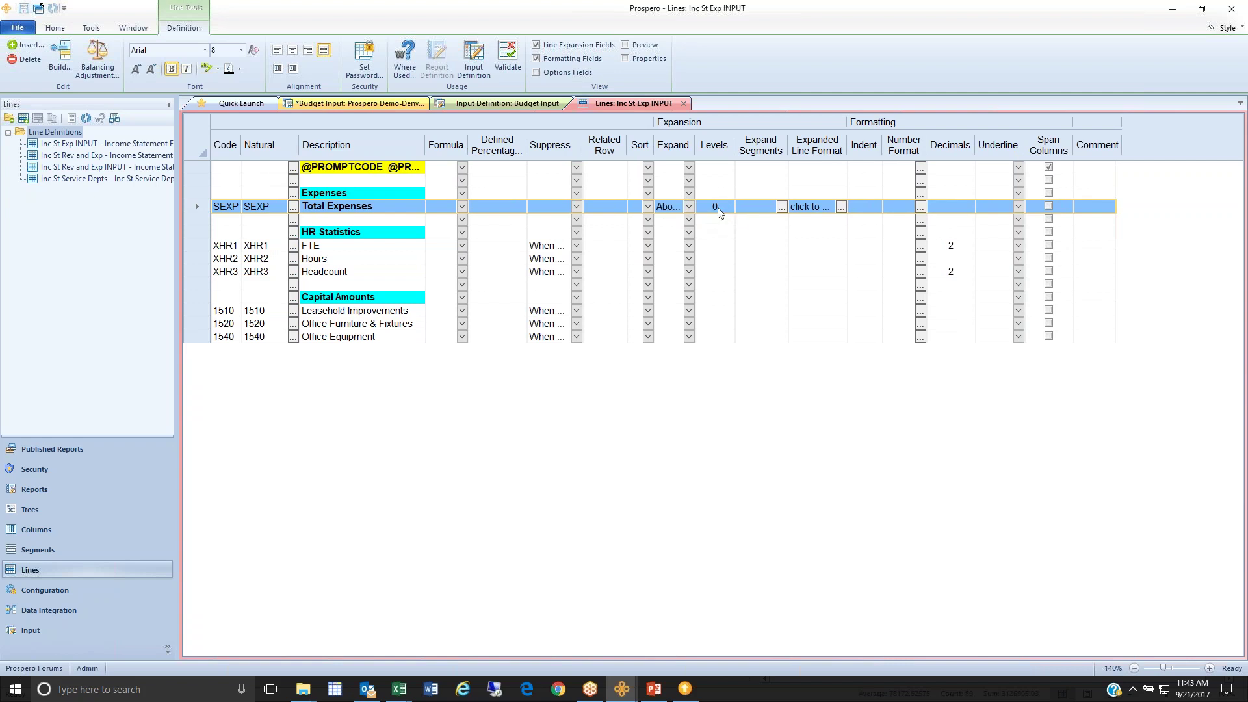
click(389, 106)
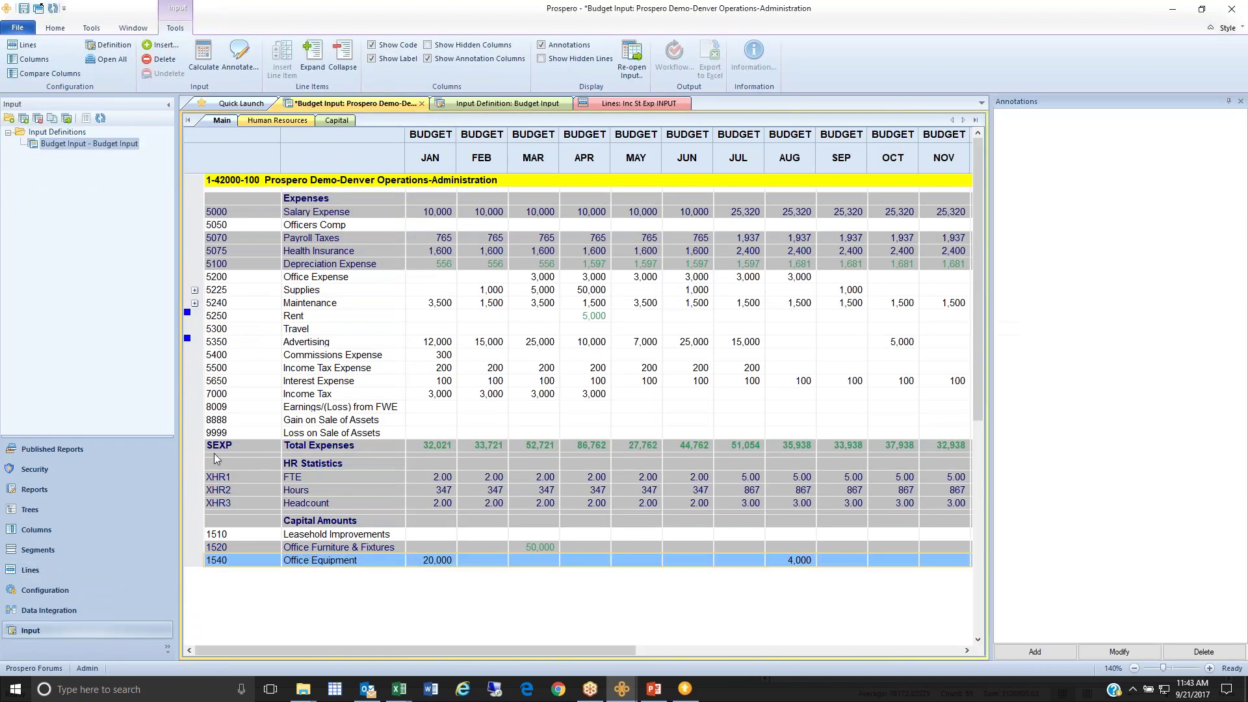
click(195, 447)
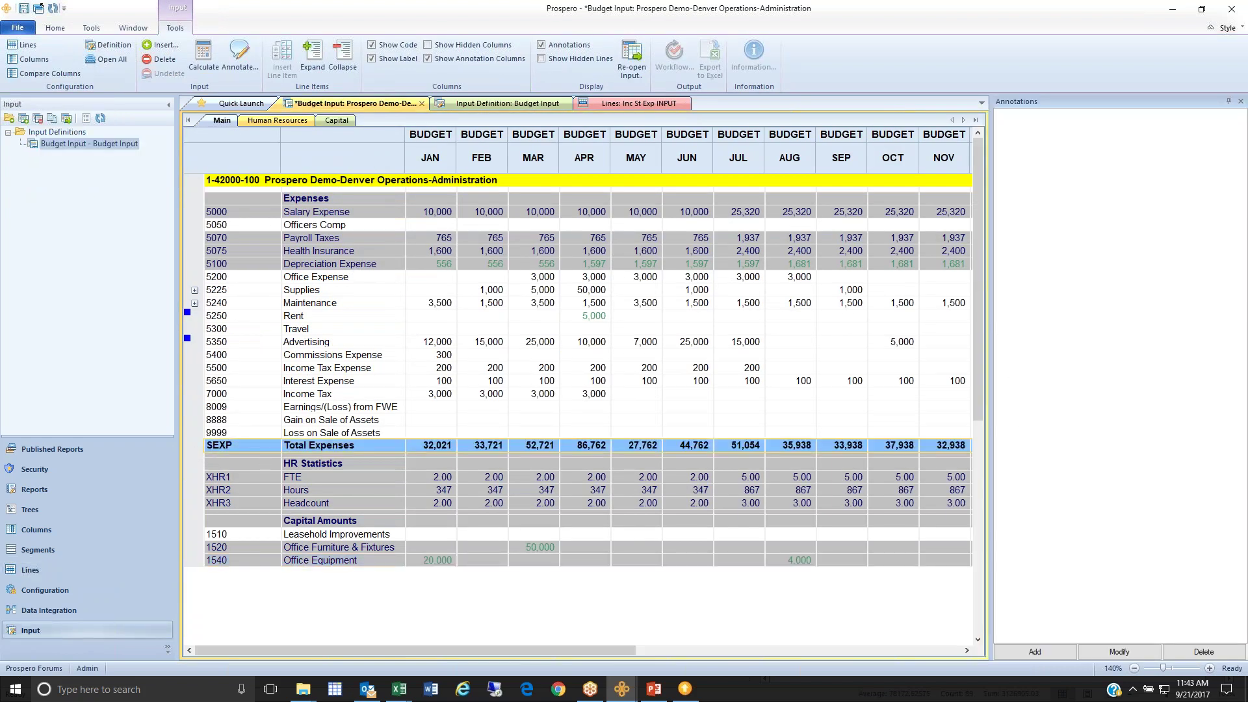
Hide the budget sheet's annotations and set the input year to 2018 in the Budget Input definition
click(1240, 101)
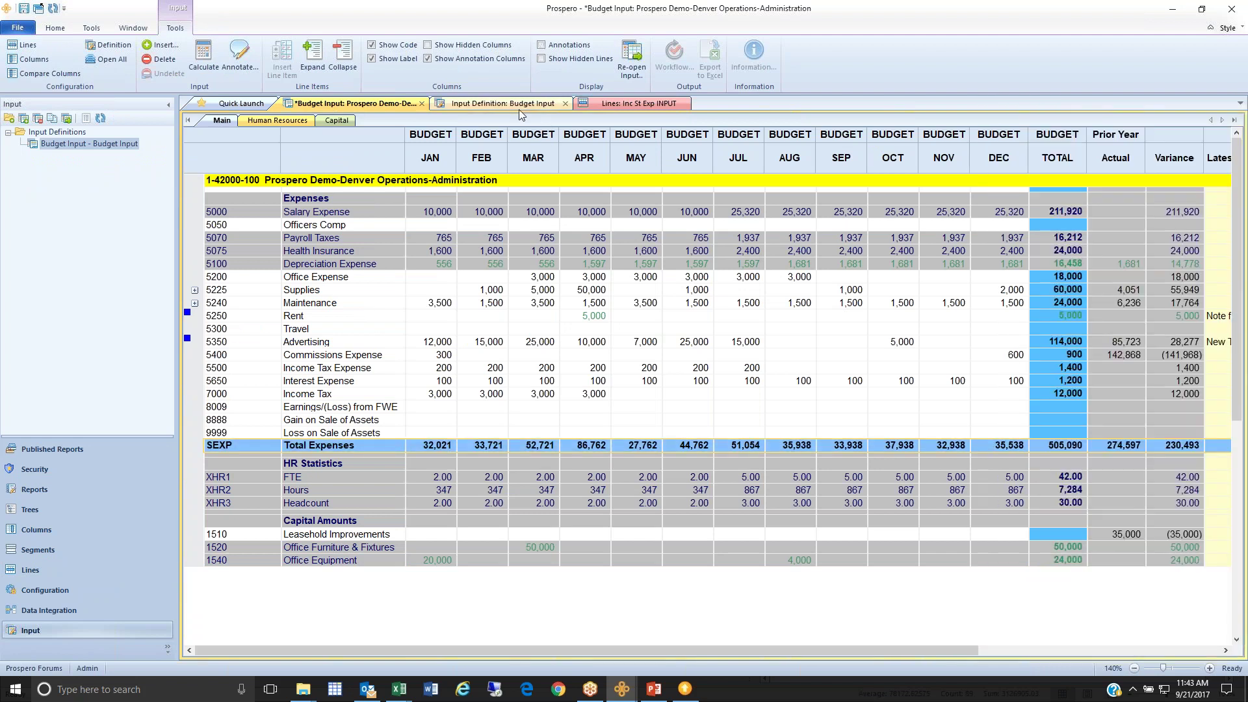
click(518, 106)
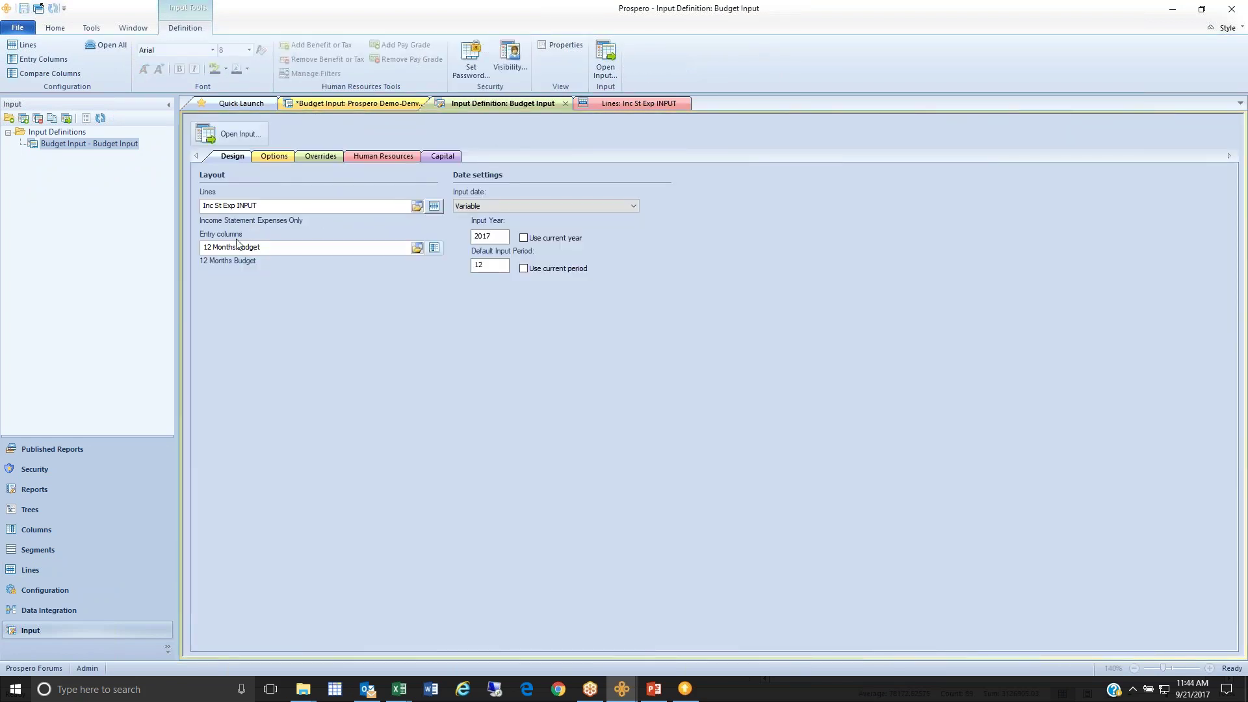
drag(261, 248, 181, 259)
key(Tab)
text(2018)
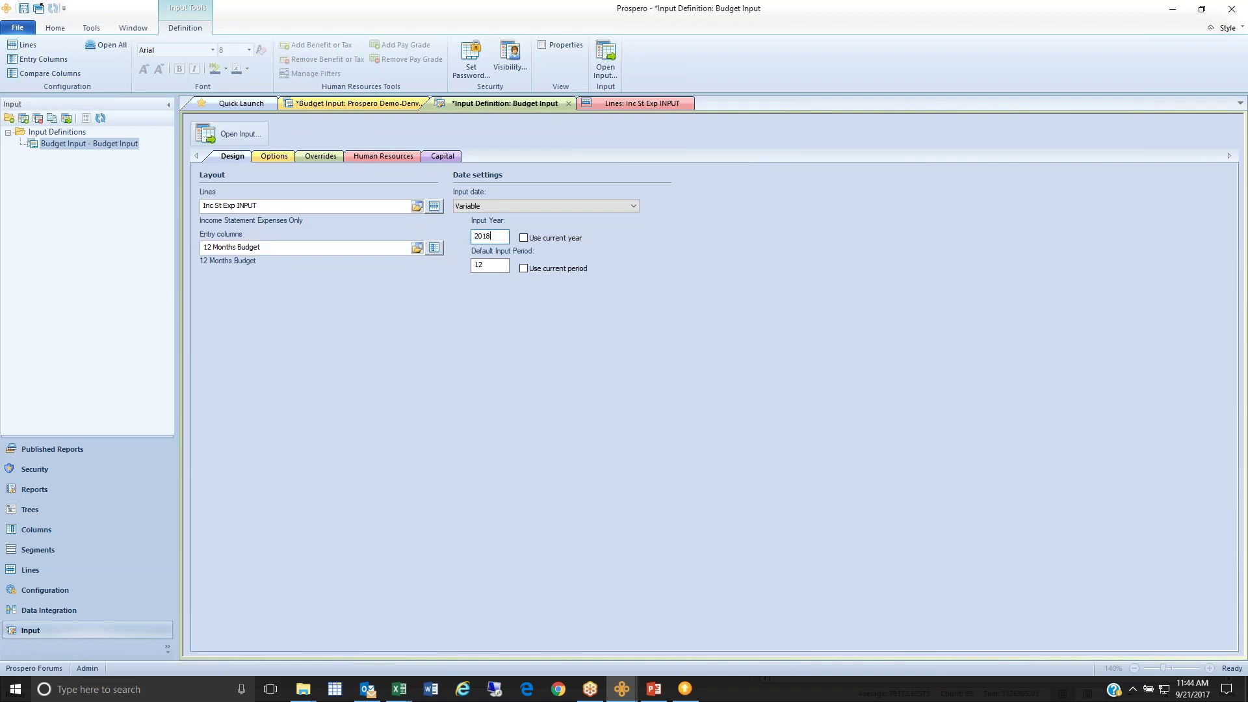
double_click(502, 236)
Review the Human Resources setup of the input definition, examining the HEALTH, TAX_FICA and TAX_MEDICARE benefit and tax rows
click(370, 158)
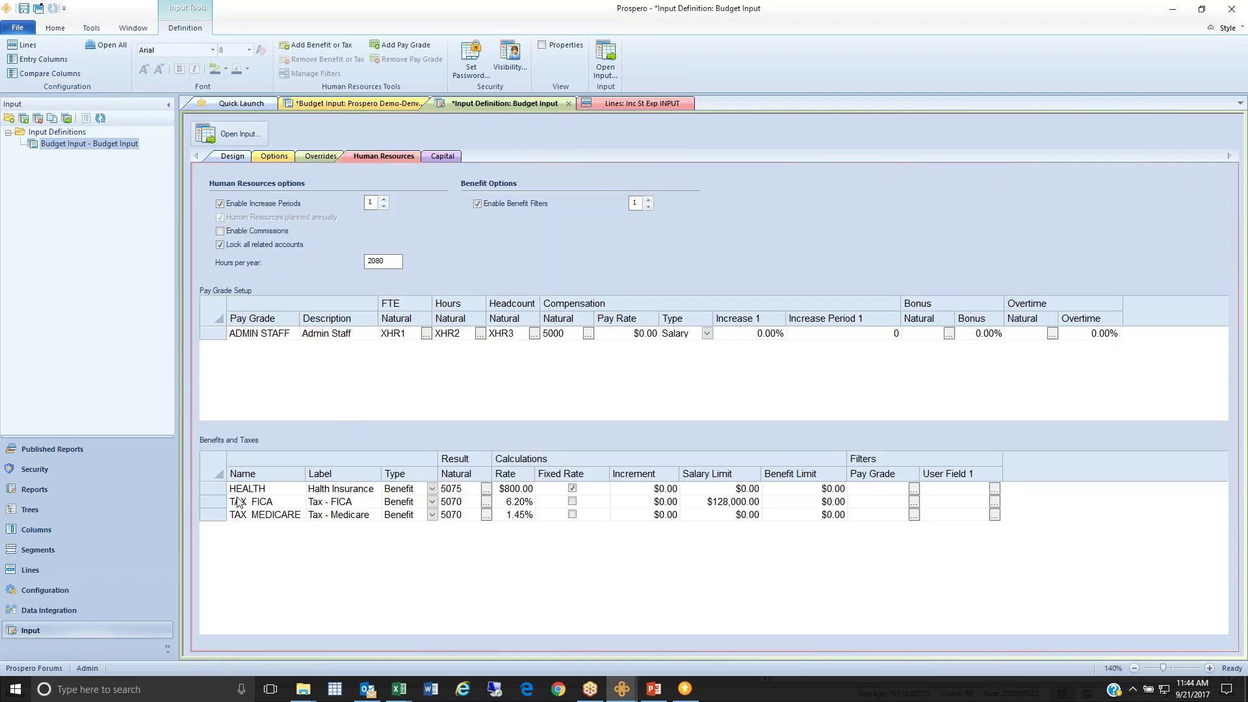
click(211, 488)
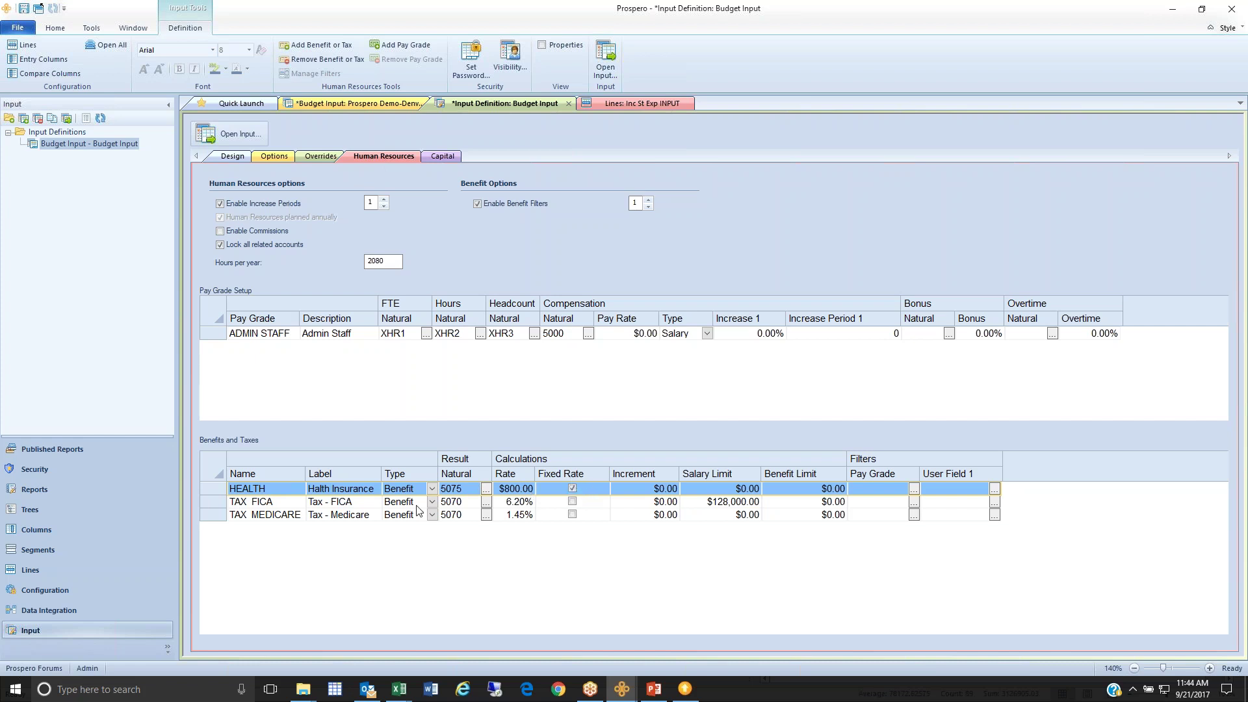
click(208, 502)
click(211, 516)
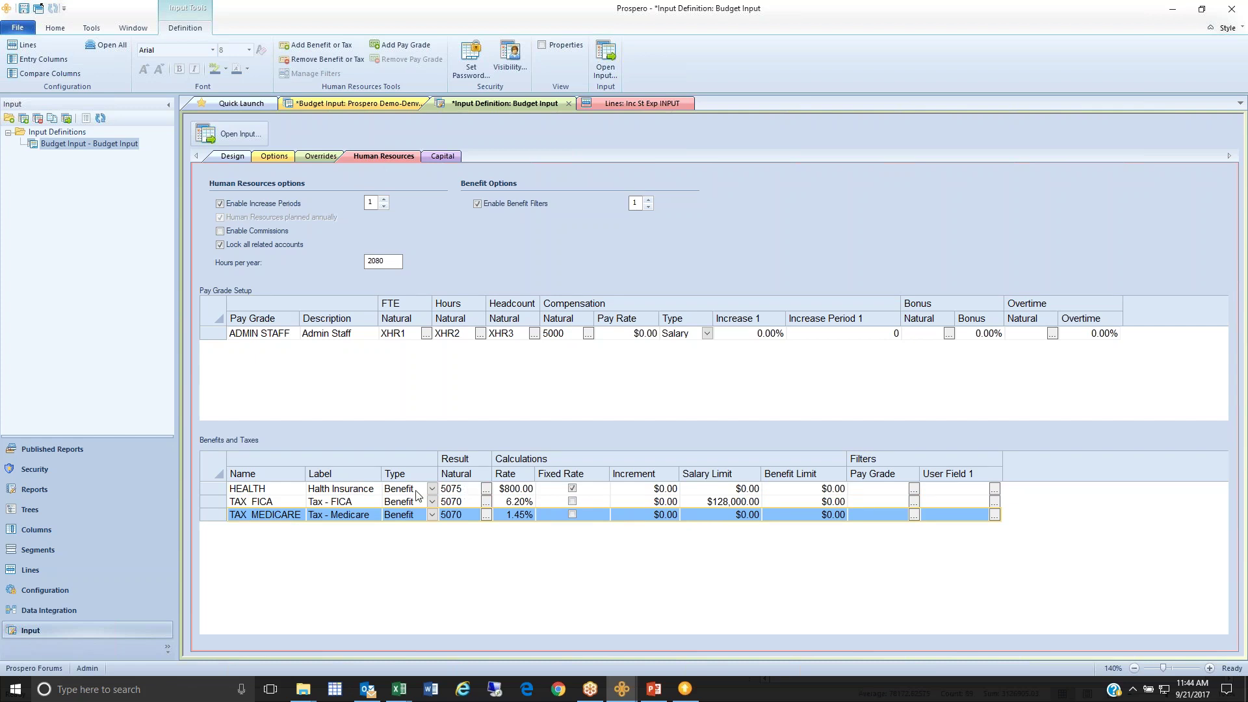
click(223, 490)
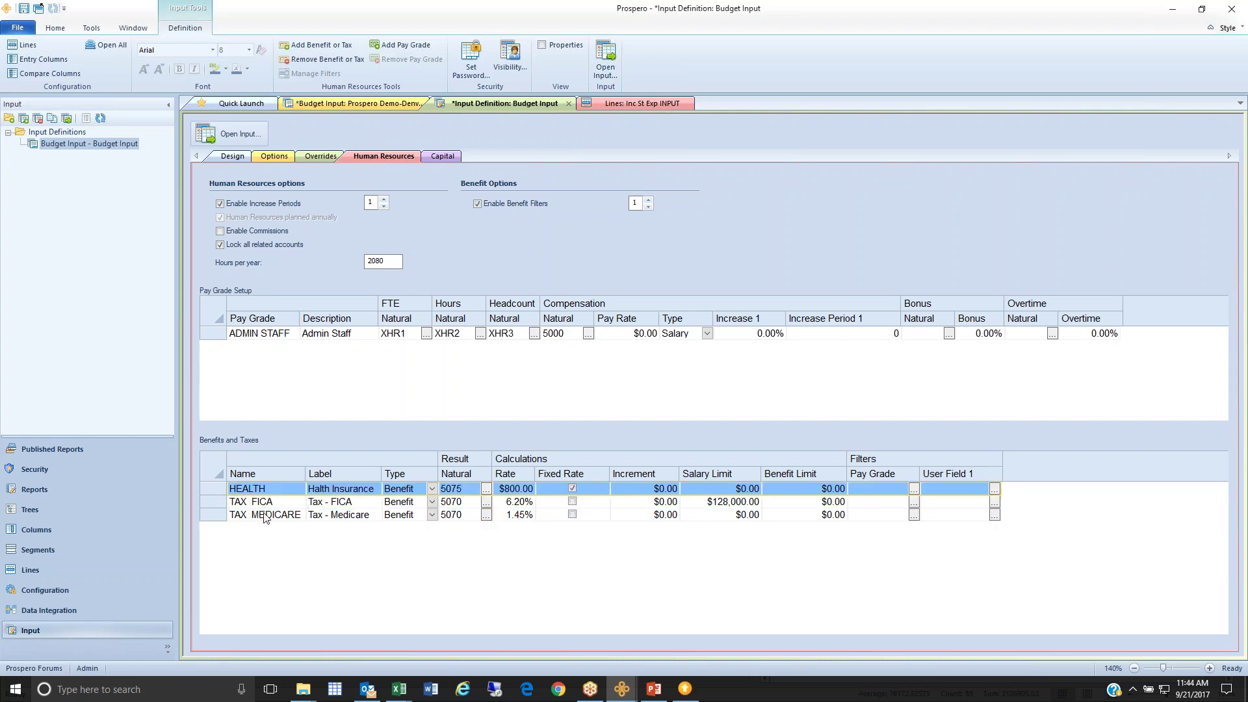
Add two rows named HEALTH_SINGLE and HEALTH_FAMIL below TAX_MEDICARE under Benefits and Taxes
click(261, 515)
key(Down)
key(Down)
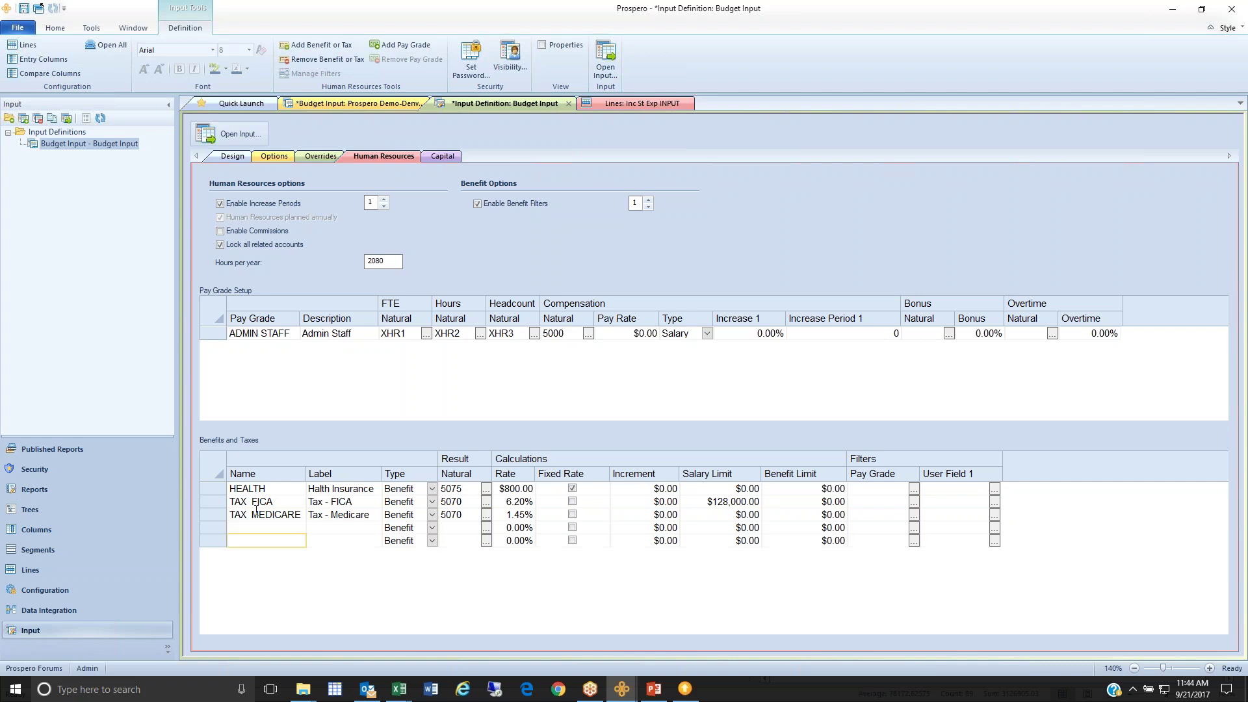
key(Up)
text(HEALTH)
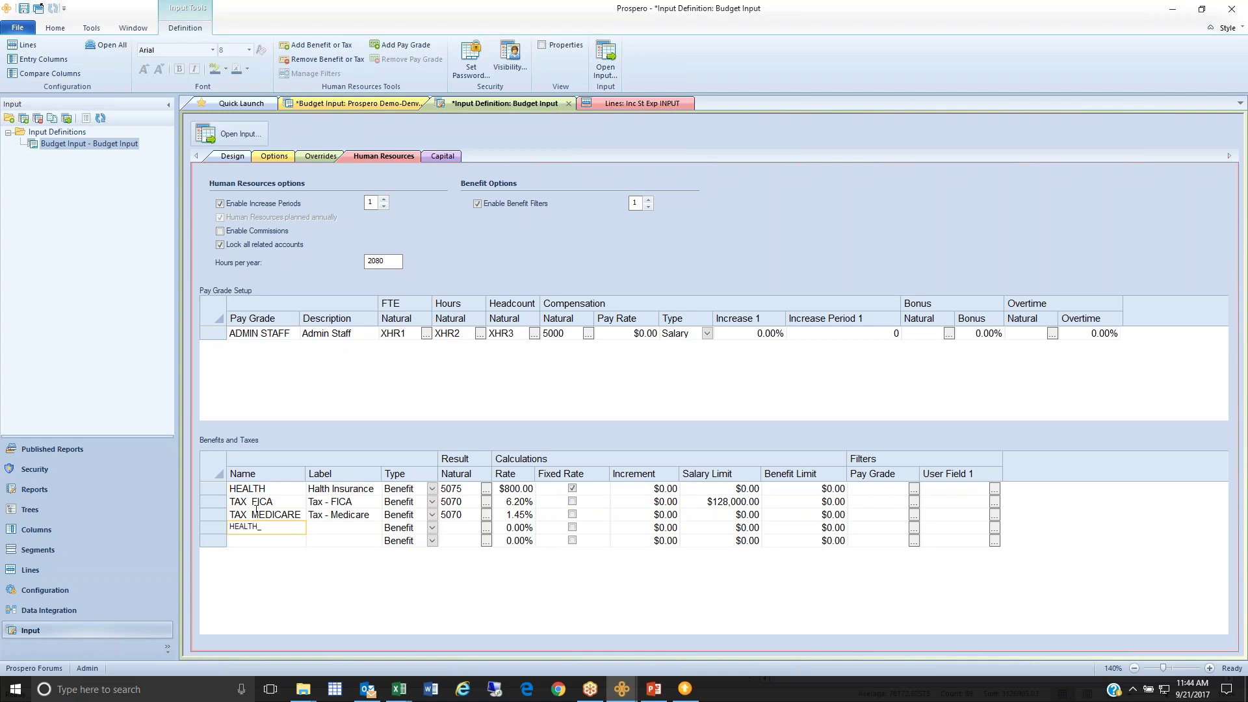
text(_SINGLE)
key(Down)
text(HEAL)
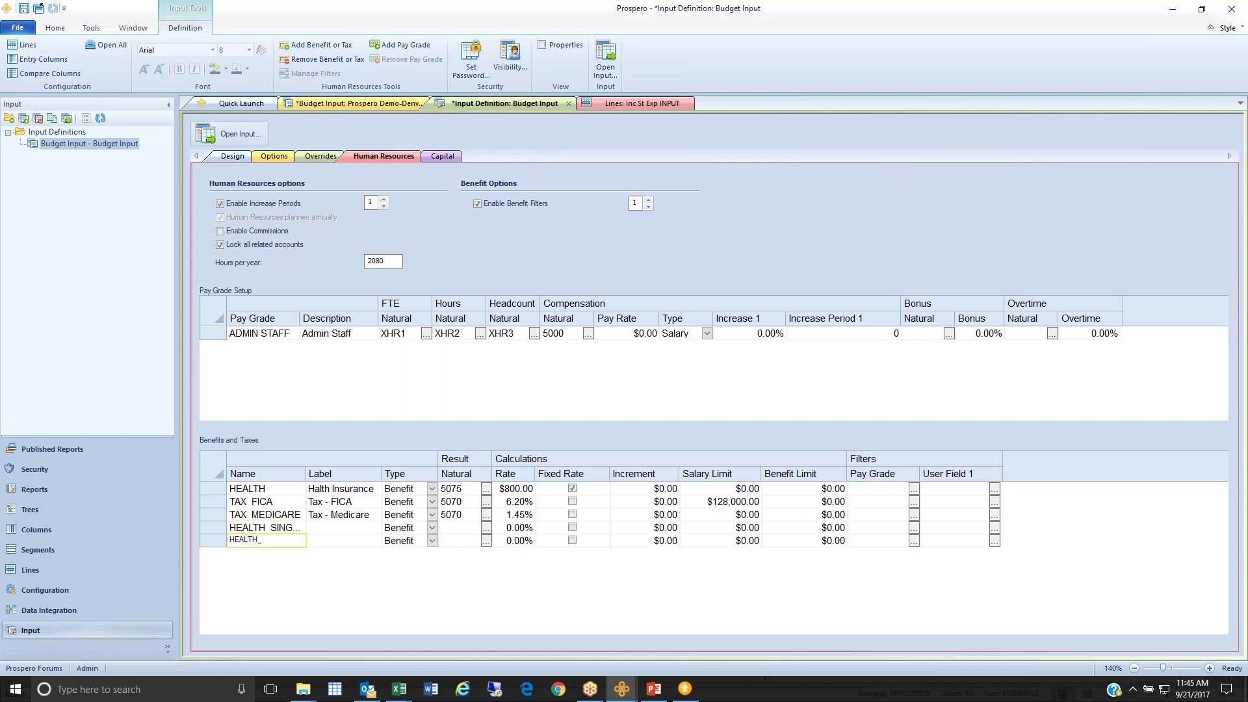
text(TH_FAMIL)
Assign the natural account 5075 Health Insurance to the HEALTH_SINGLE benefit, choosing it from the account list filtered by 50
click(479, 527)
click(486, 527)
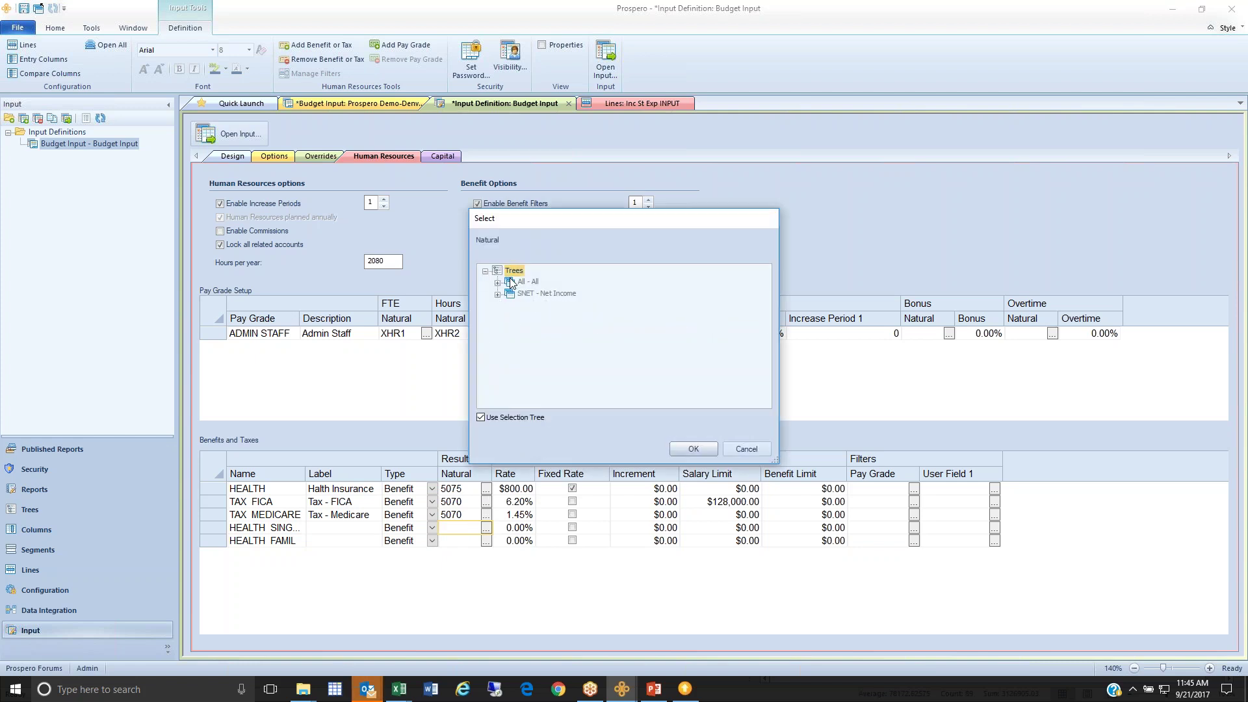
click(527, 418)
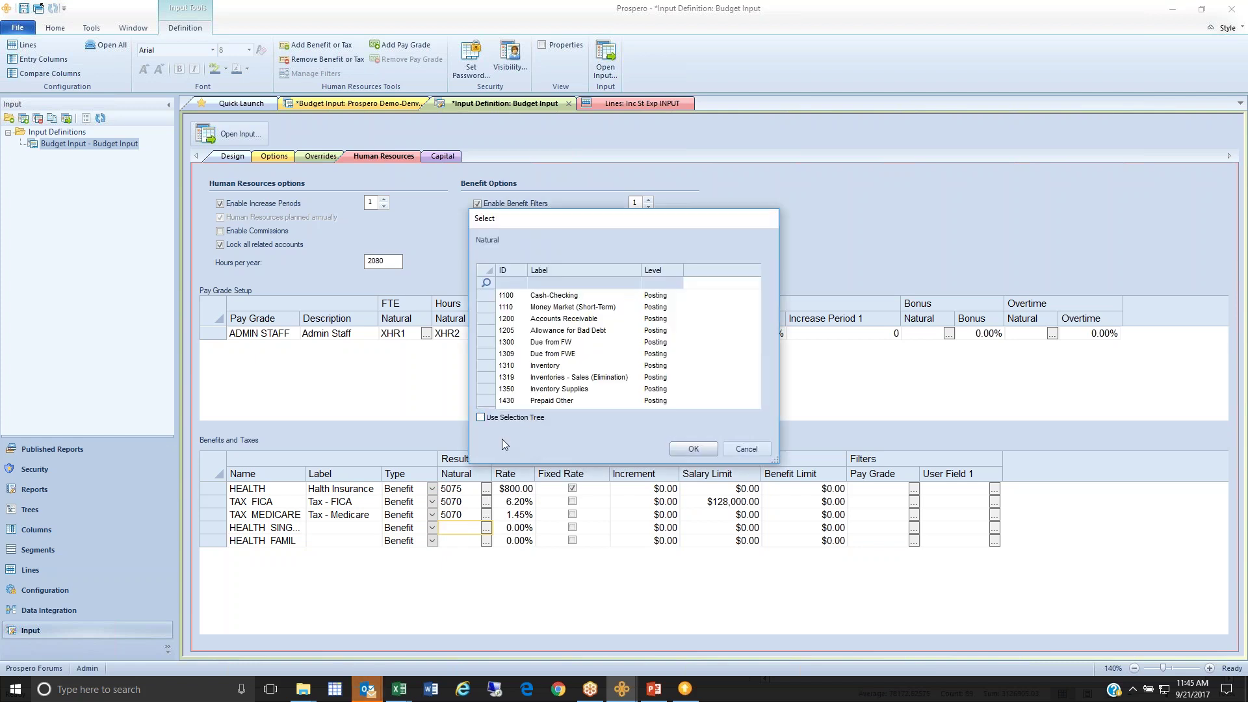
text(50)
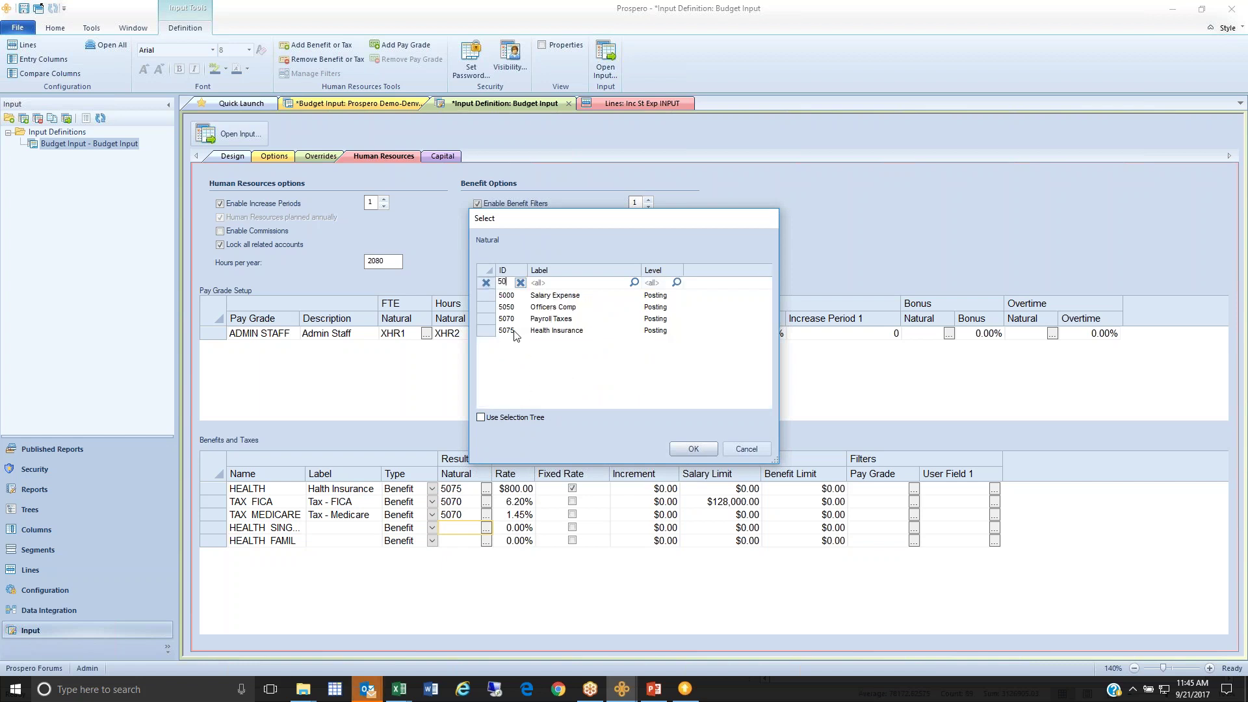
click(515, 331)
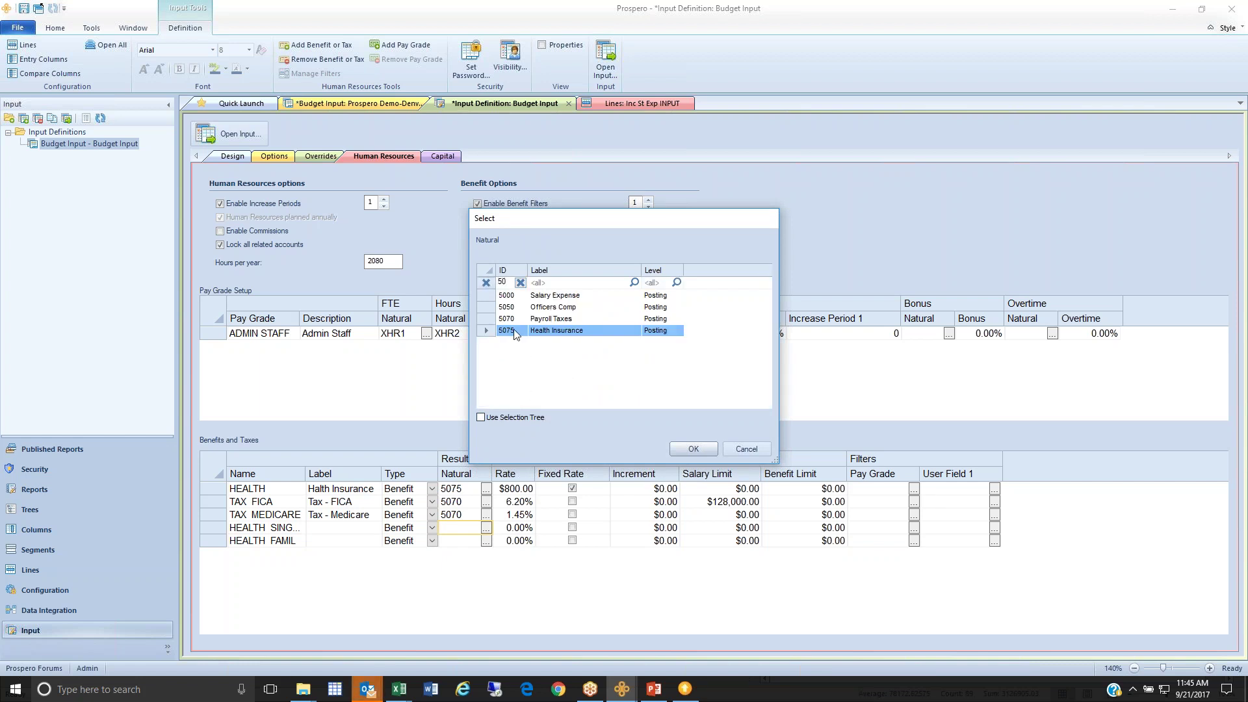
click(693, 448)
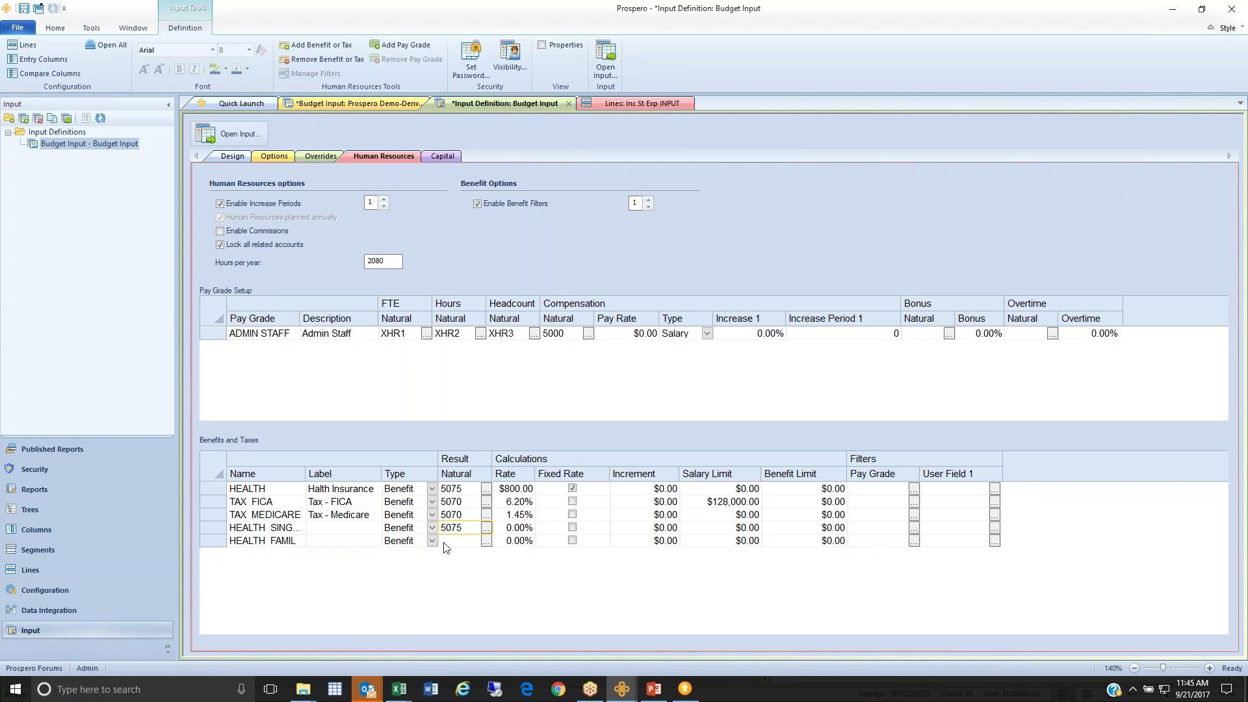
Highlight the HEALTH_SINGLE and HEALTH_FAMIL rows, and view the input definition's capital types with their accounts and useful lives
click(218, 528)
shift+click(221, 544)
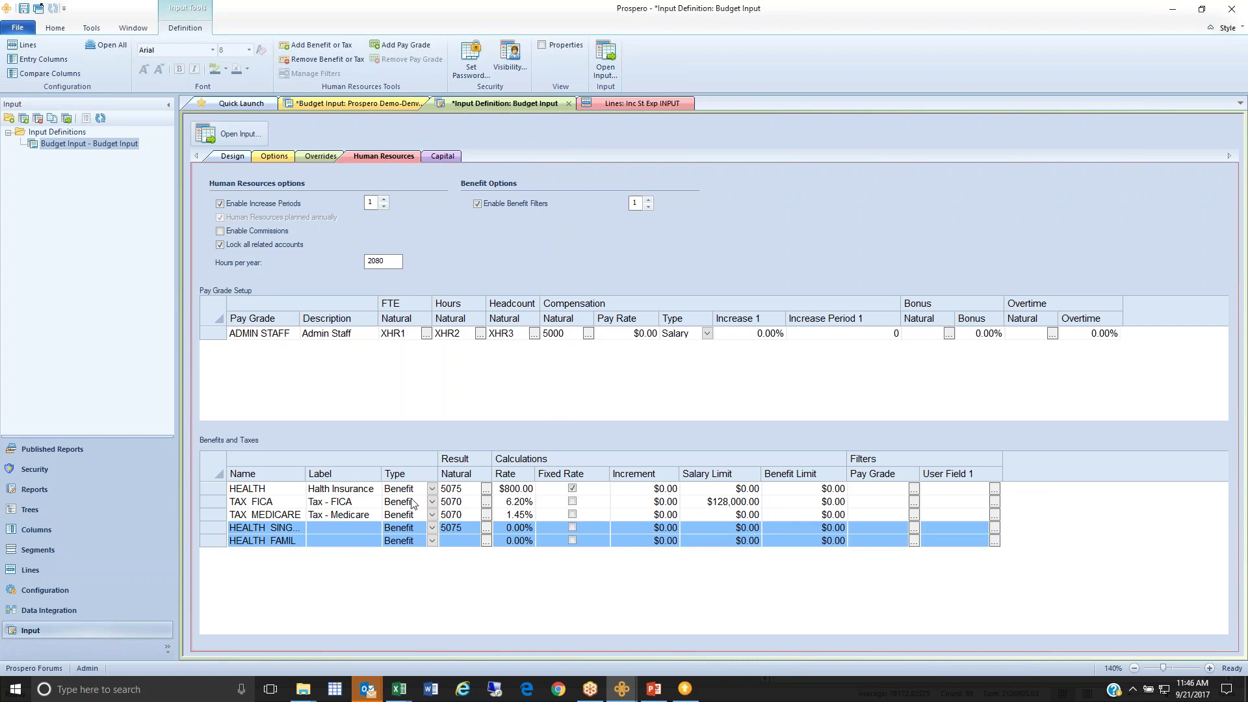
click(443, 157)
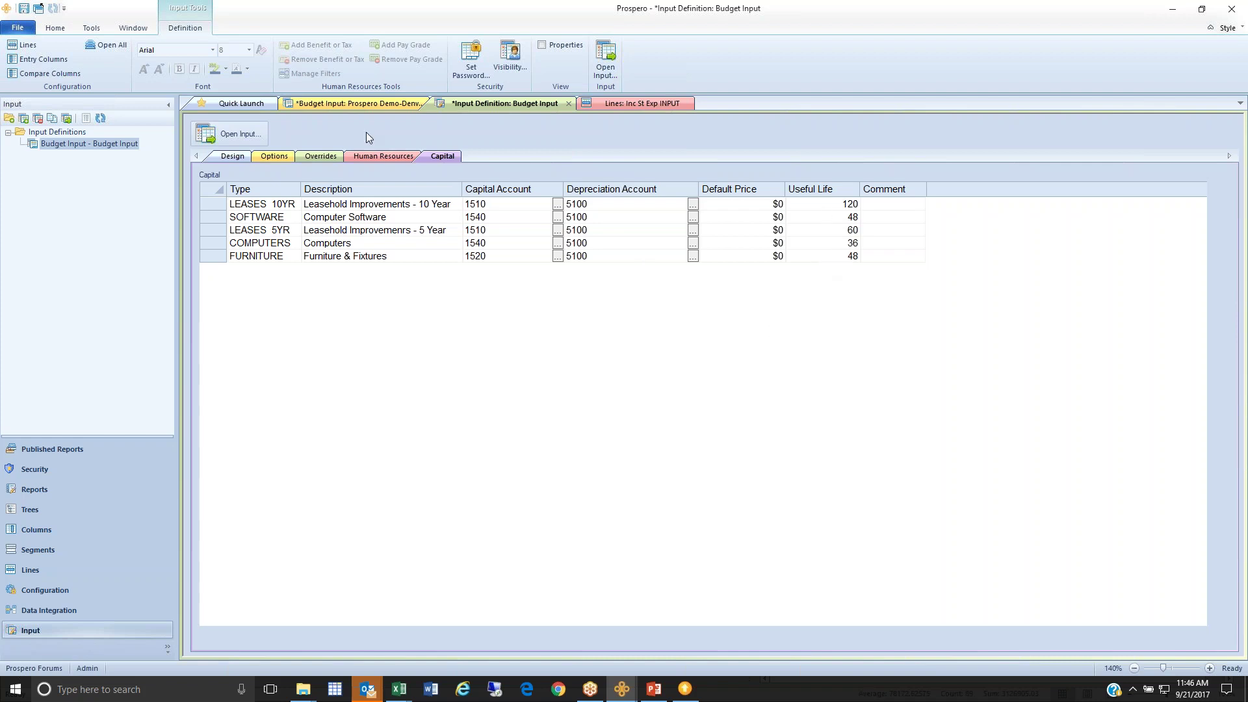
Return to the main budget sheet, hide its annotations and narrow the navigation pane to show the Latest column
click(358, 104)
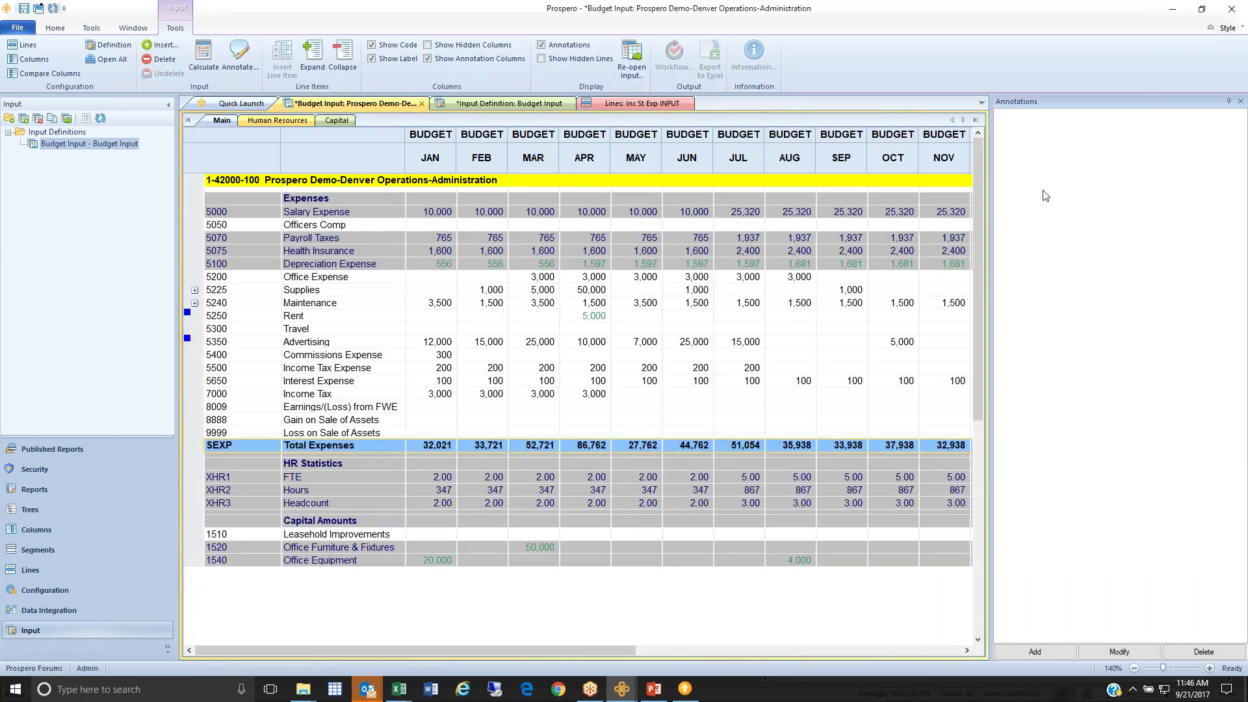
click(1240, 102)
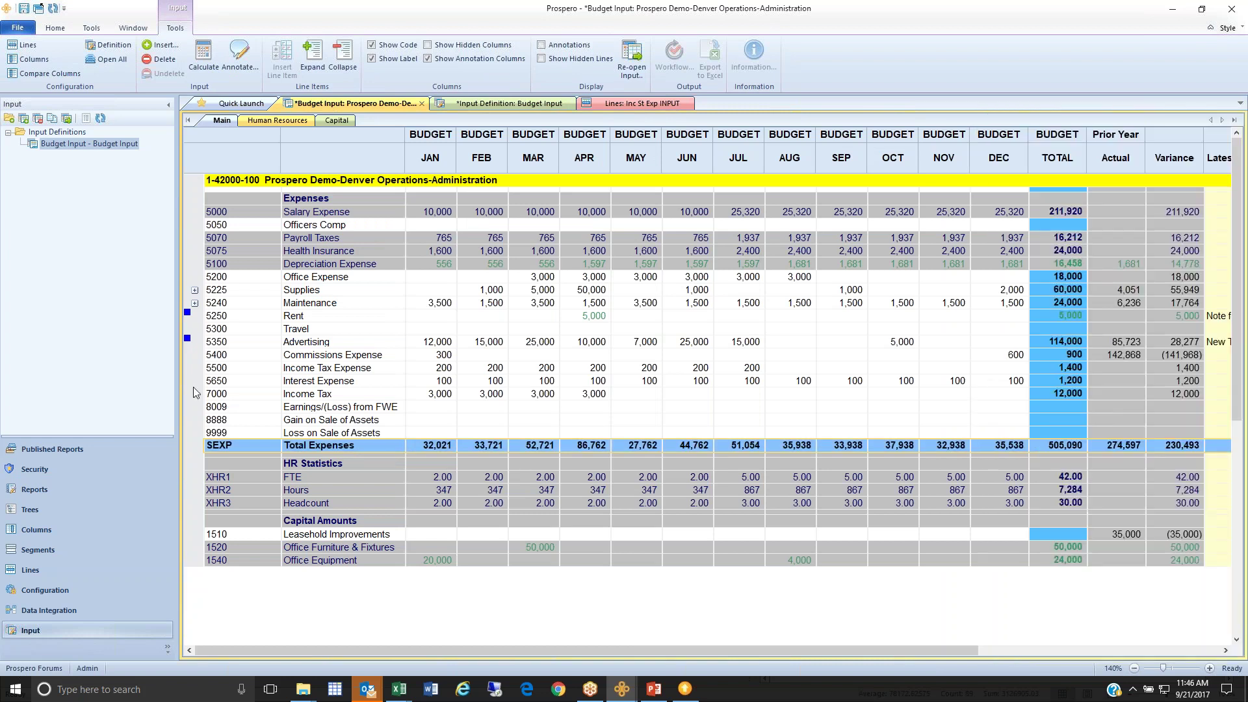
drag(179, 389, 119, 389)
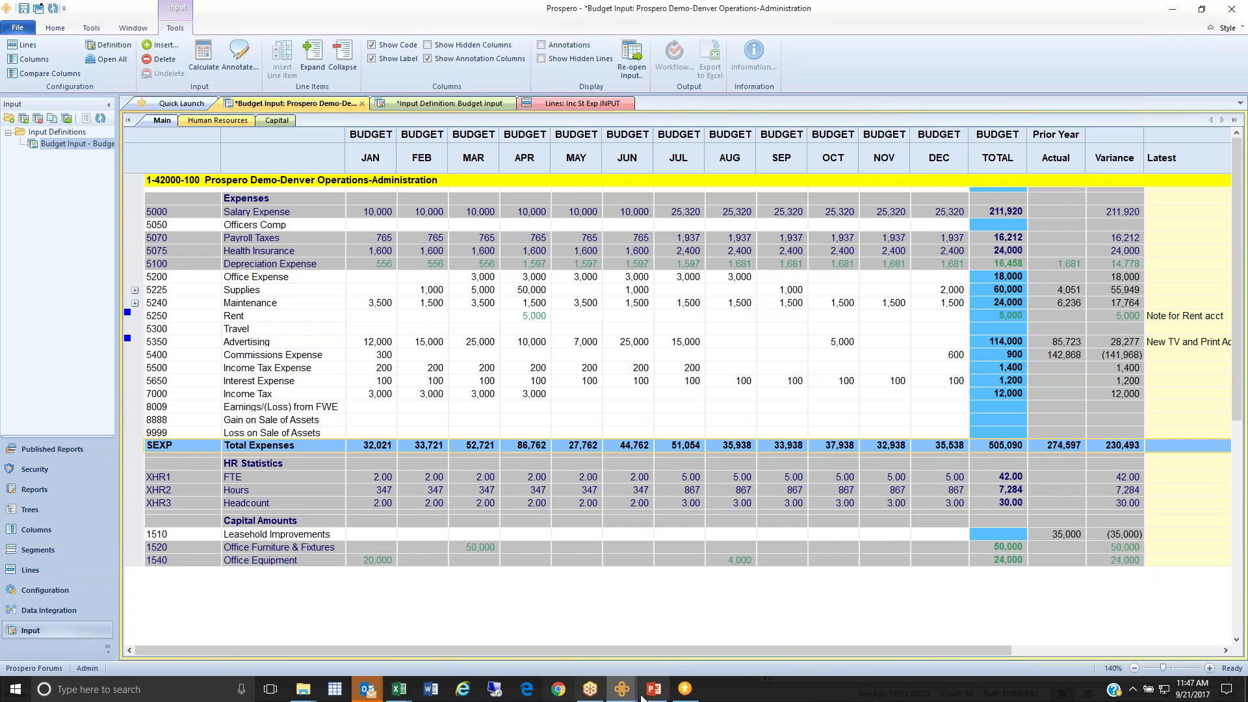
Switch to the MSX Prospero presentation in PowerPoint and show slide 10 with the user license type comparison
key(alt+Tab)
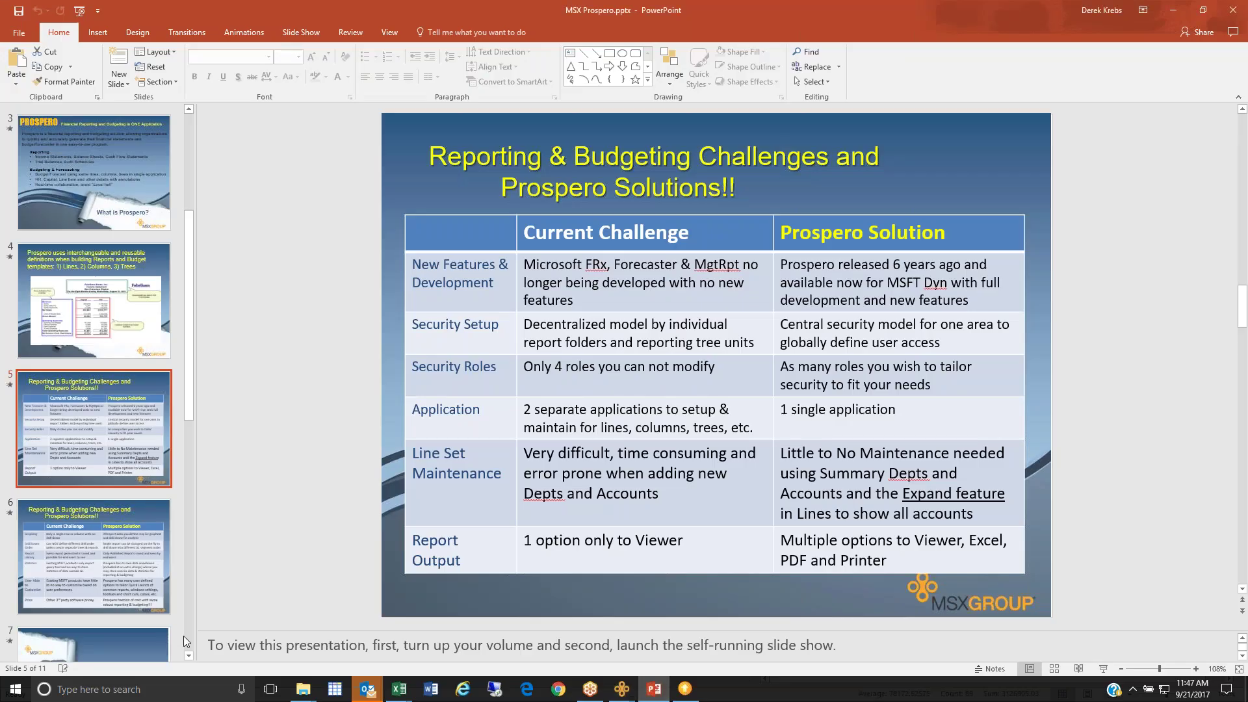
scroll(184, 635, down, 5)
click(93, 484)
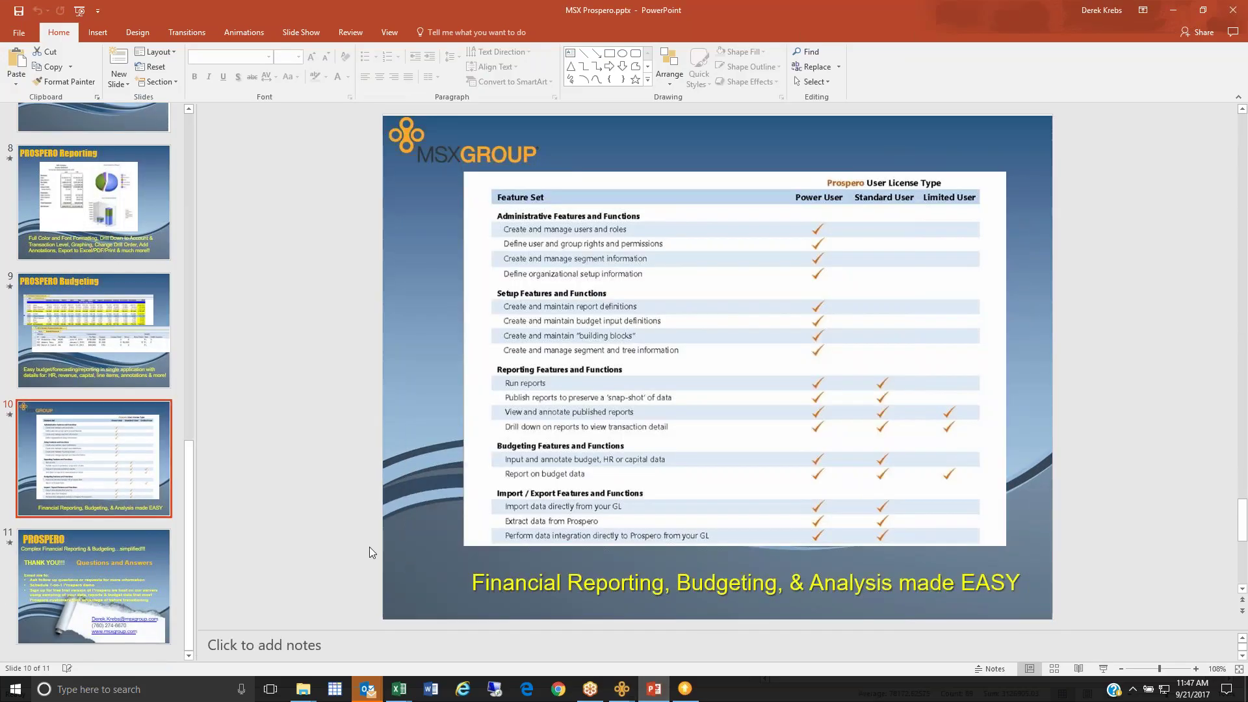